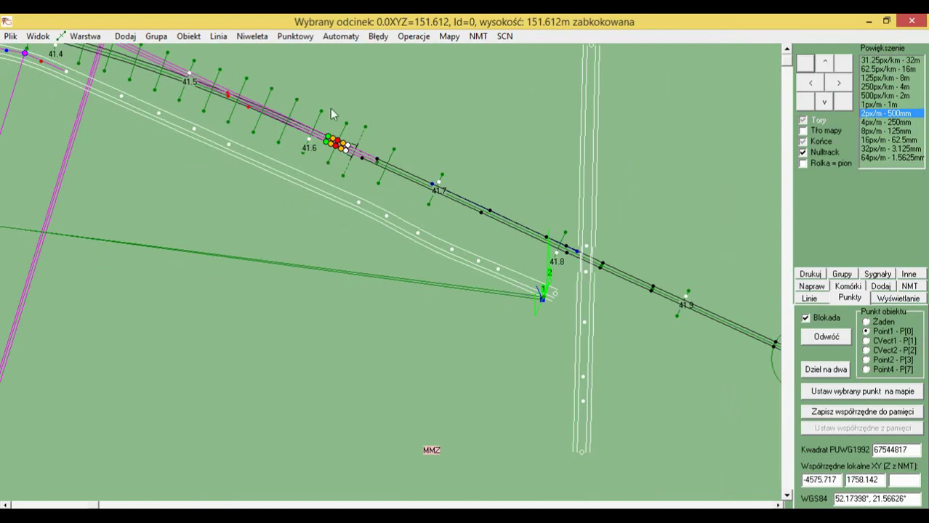
Step: Examine the layout of tracks, roads and terrain points across the station area
{"action": "scroll", "coordinate": [538, 295], "scroll_direction": "down", "scroll_amount": 3}
{"action": "left_click", "coordinate": [33, 38]}
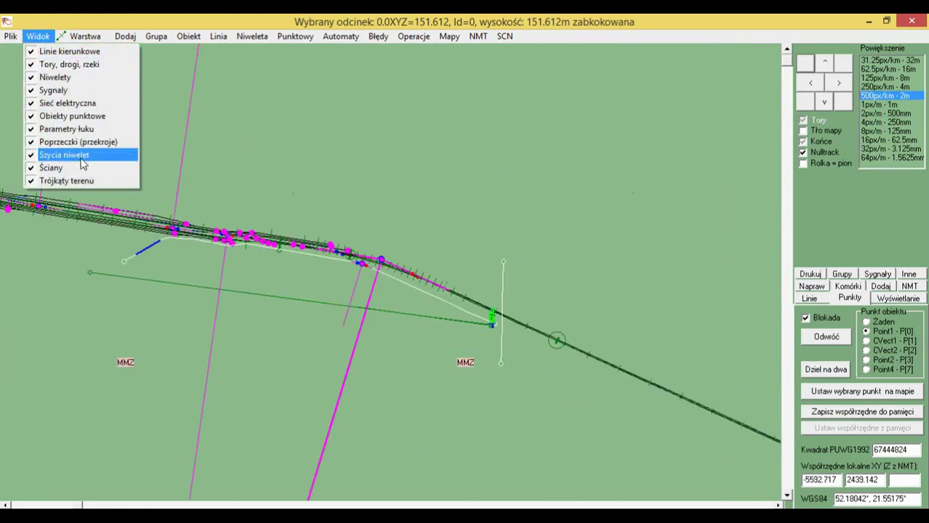
{"action": "left_click_drag", "start_coordinate": [312, 293], "coordinate": [438, 311]}
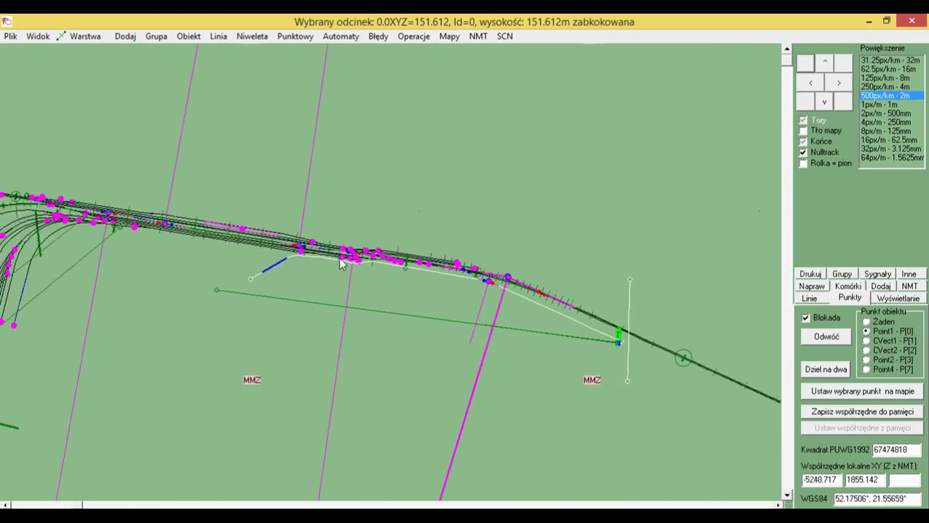
{"action": "scroll", "coordinate": [447, 202], "scroll_direction": "down", "scroll_amount": 3}
{"action": "scroll", "coordinate": [446, 202], "scroll_direction": "up", "scroll_amount": 1}
{"action": "scroll", "coordinate": [343, 218], "scroll_direction": "up", "scroll_amount": 1}
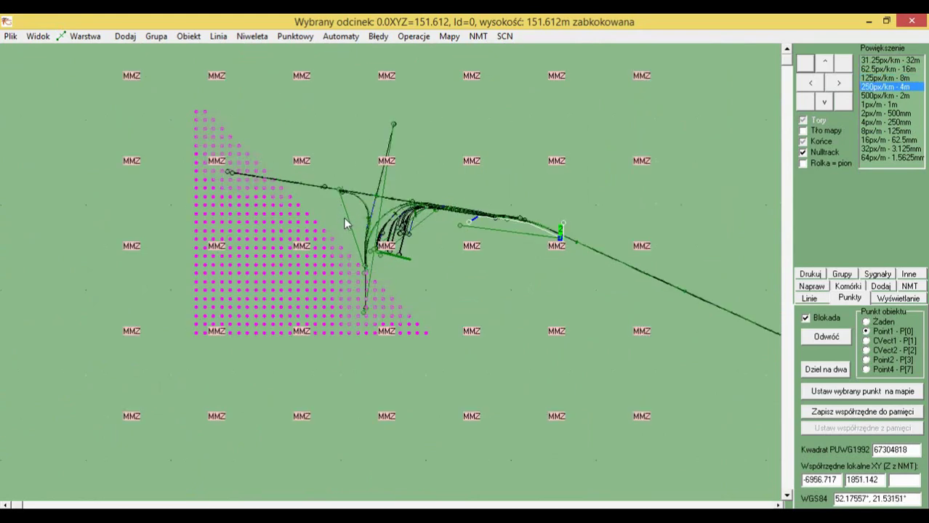
{"action": "scroll", "coordinate": [343, 217], "scroll_direction": "up", "scroll_amount": 1}
{"action": "left_click_drag", "start_coordinate": [337, 317], "coordinate": [431, 146]}
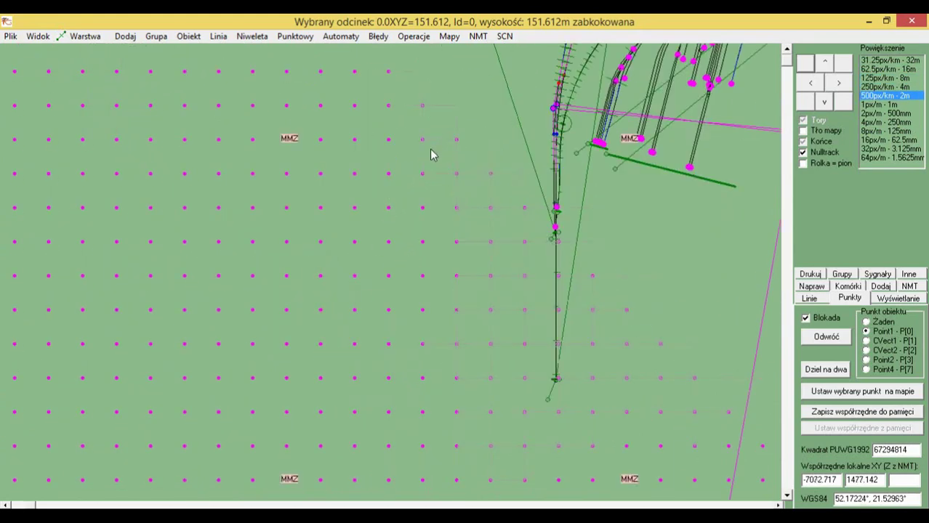
{"action": "scroll", "coordinate": [417, 189], "scroll_direction": "down", "scroll_amount": 2}
{"action": "left_click", "coordinate": [38, 36]}
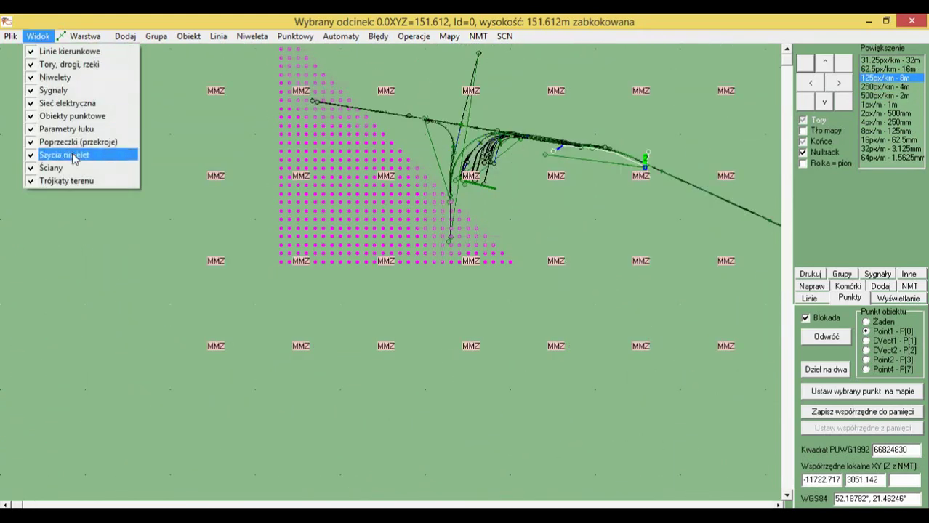
Step: Make the terrain triangles layer active and select a triangle at the edge of the dense point grid
{"action": "left_click", "coordinate": [84, 37]}
{"action": "left_click", "coordinate": [110, 174]}
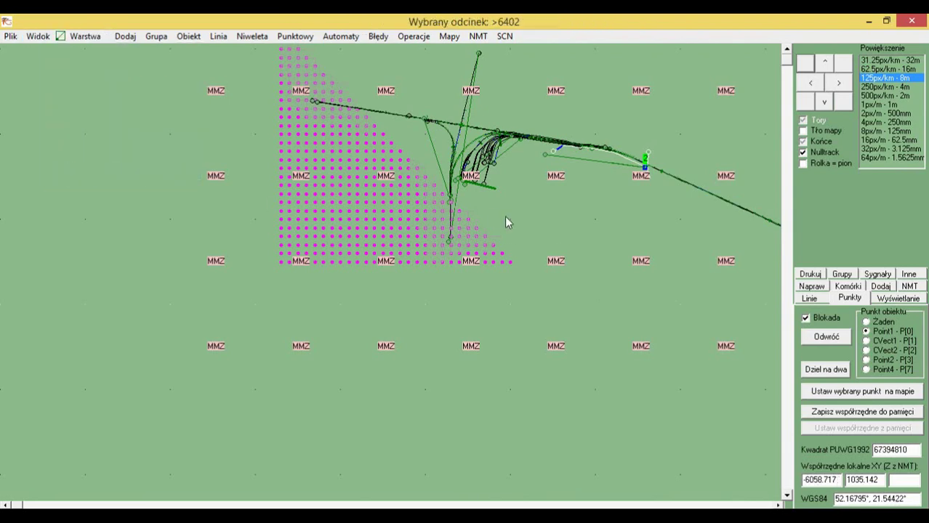
{"action": "scroll", "coordinate": [337, 239], "scroll_direction": "down", "scroll_amount": 2}
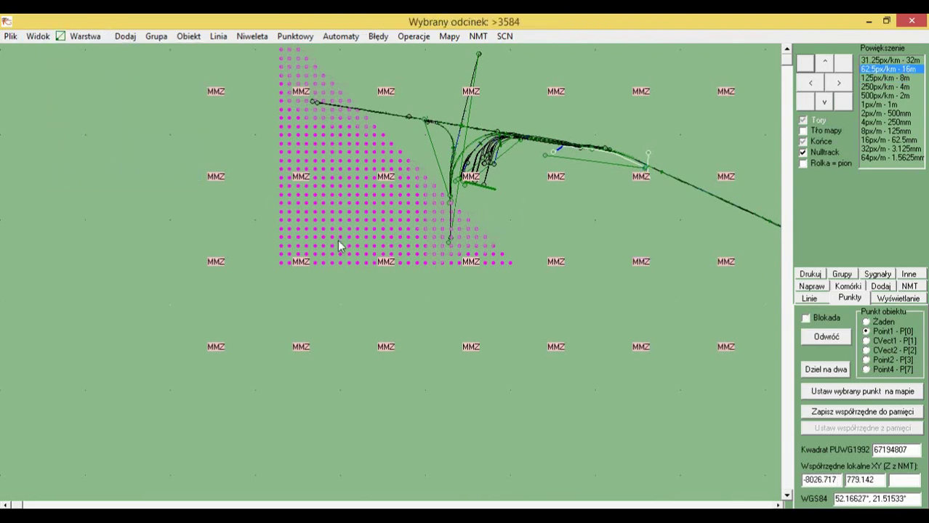
{"action": "scroll", "coordinate": [347, 231], "scroll_direction": "up", "scroll_amount": 4}
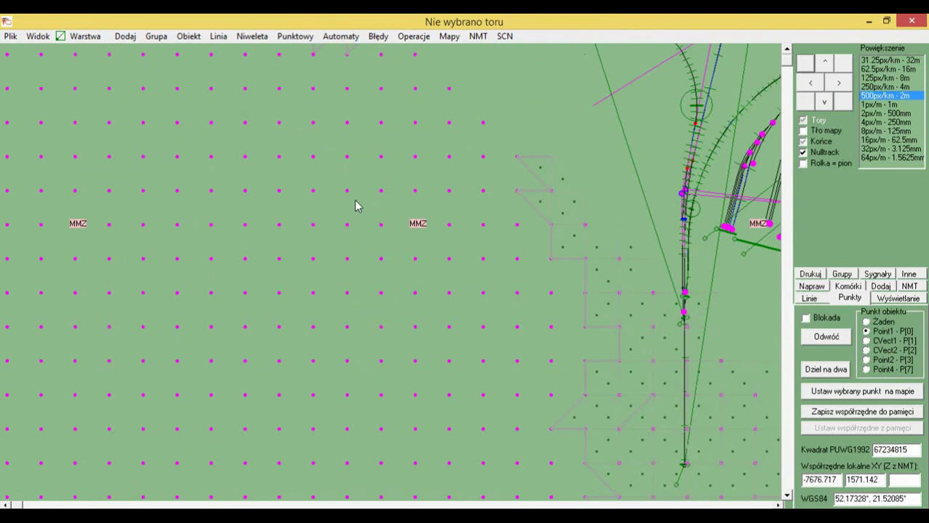
{"action": "scroll", "coordinate": [503, 218], "scroll_direction": "up", "scroll_amount": 2}
{"action": "left_click", "coordinate": [493, 227]}
{"action": "scroll", "coordinate": [382, 251], "scroll_direction": "down", "scroll_amount": 4}
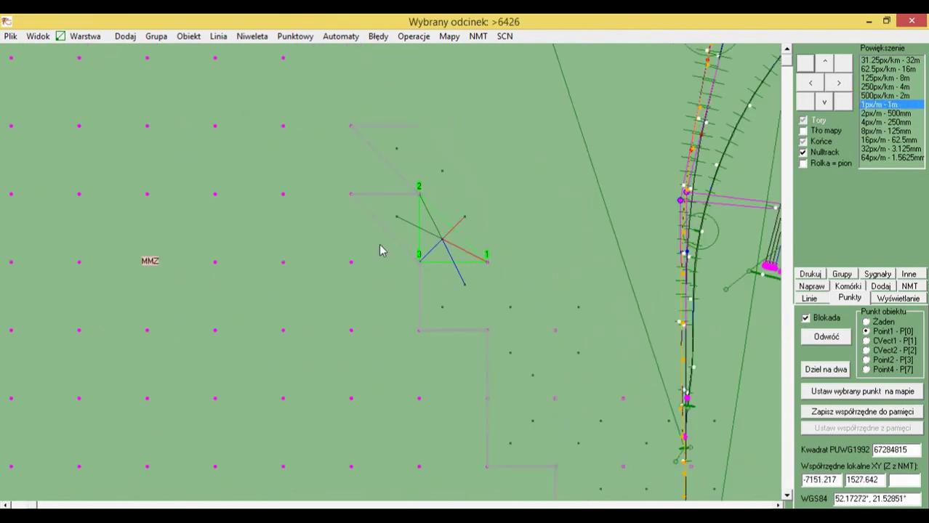
Step: Return to the cross-section layer, select the long line running to the white road's eastern end, and save the scenery file
{"action": "left_click", "coordinate": [478, 253]}
{"action": "scroll", "coordinate": [478, 255], "scroll_direction": "up", "scroll_amount": 3}
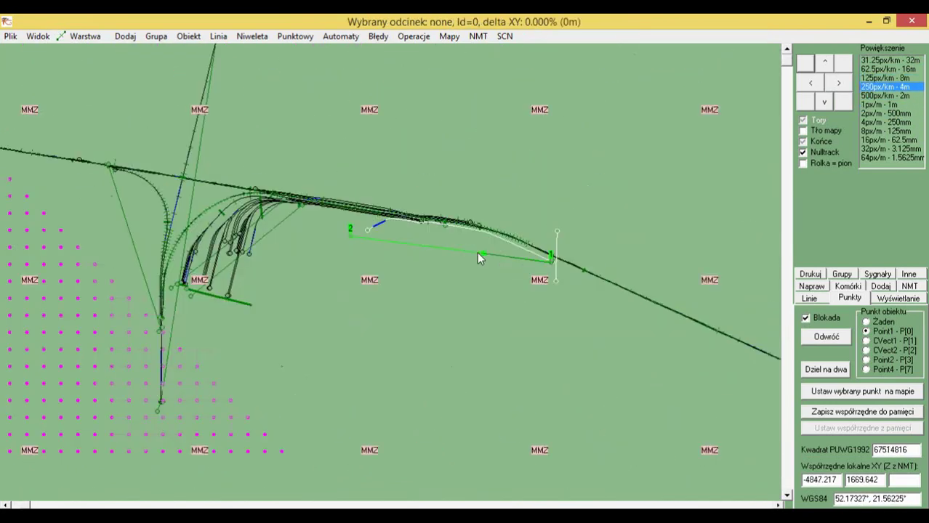
{"action": "scroll", "coordinate": [552, 258], "scroll_direction": "up", "scroll_amount": 2}
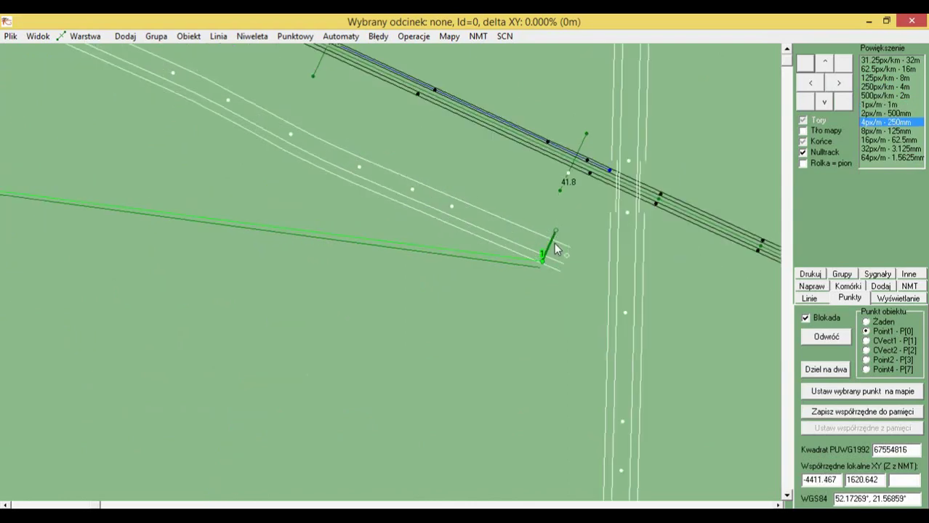
{"action": "left_click_drag", "start_coordinate": [465, 236], "coordinate": [589, 341]}
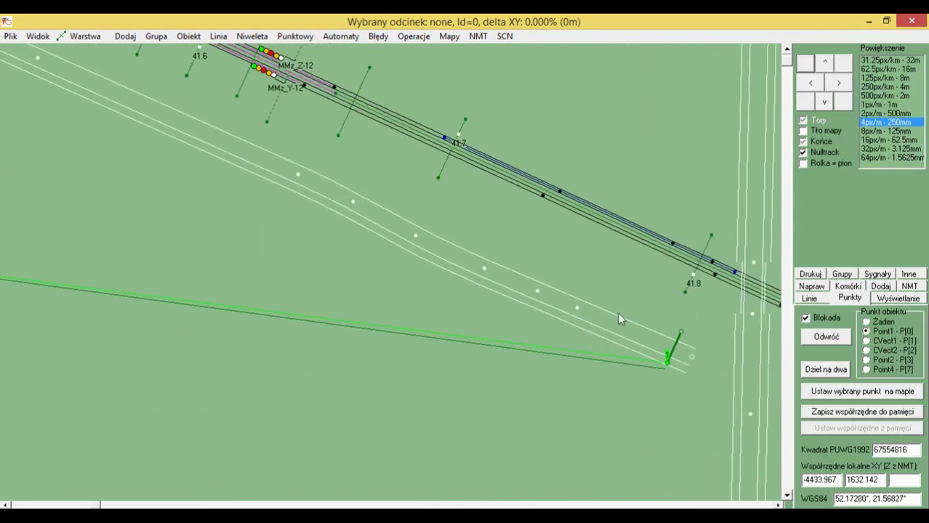
{"action": "scroll", "coordinate": [621, 317], "scroll_direction": "down", "scroll_amount": 1}
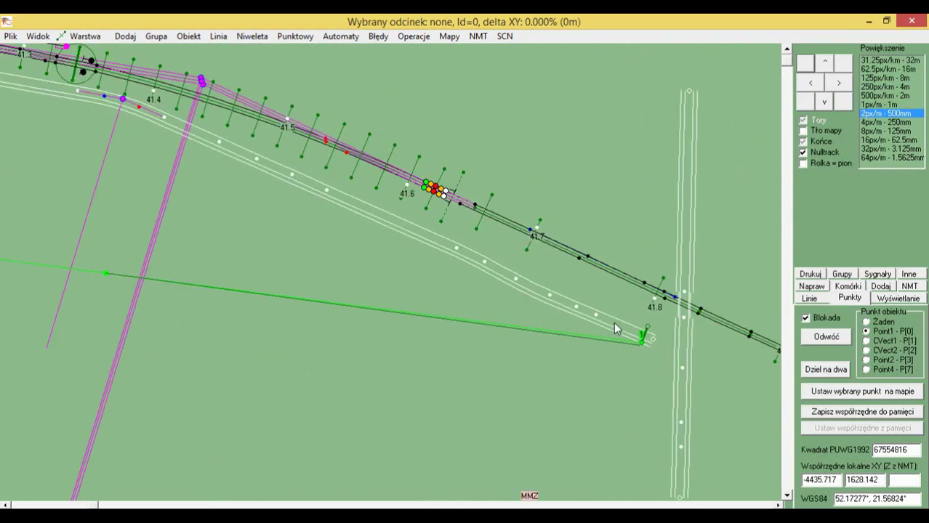
{"action": "key", "text": "ctrl+s"}
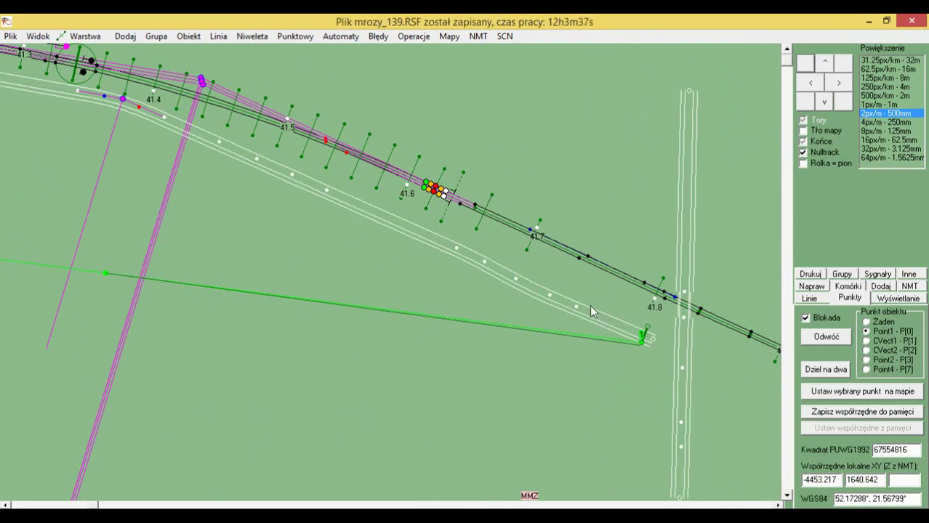
Step: Add a new cross-section (Poprzeczka) on side P1 at distance 100 m, based on the zero cross-section at the road's eastern end
{"action": "left_click", "coordinate": [448, 209]}
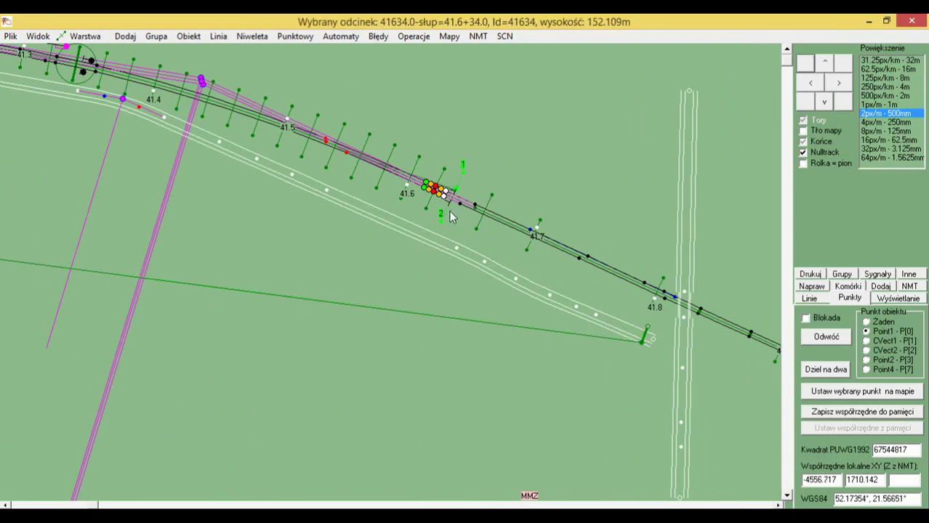
{"action": "left_click", "coordinate": [643, 338]}
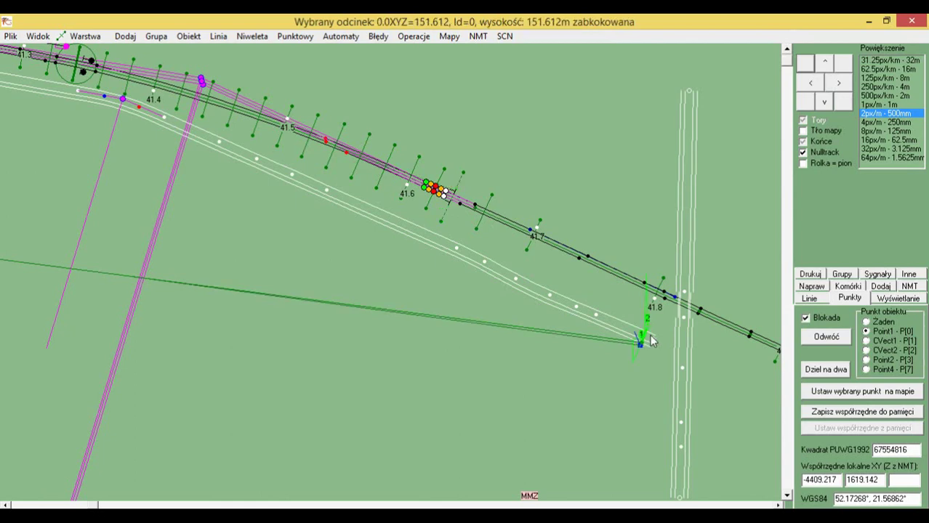
{"action": "scroll", "coordinate": [640, 335], "scroll_direction": "up", "scroll_amount": 1}
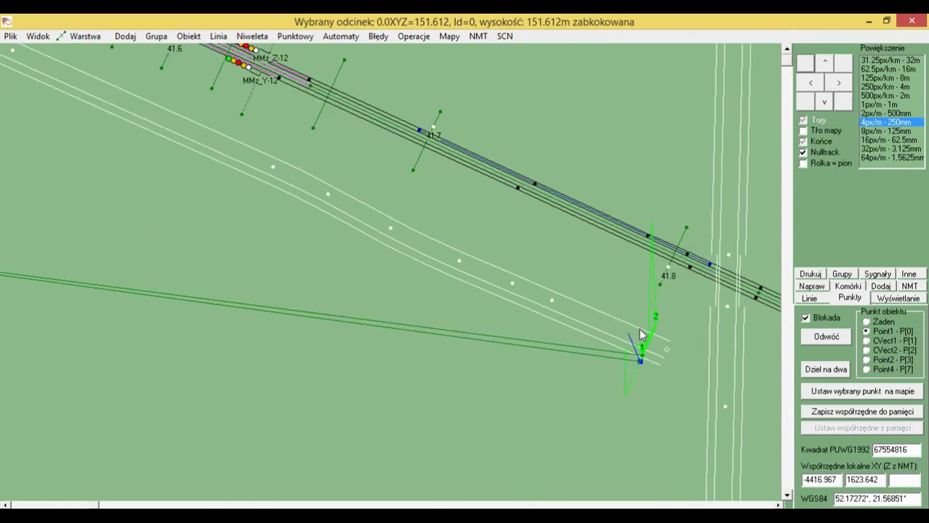
{"action": "left_click", "coordinate": [879, 286]}
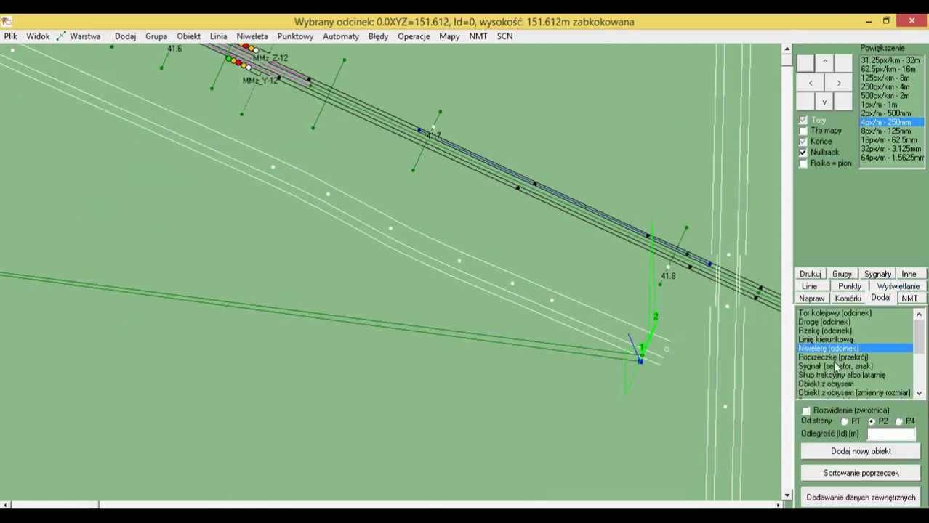
{"action": "left_click", "coordinate": [833, 357]}
{"action": "left_click", "coordinate": [846, 423]}
{"action": "left_click", "coordinate": [885, 435]}
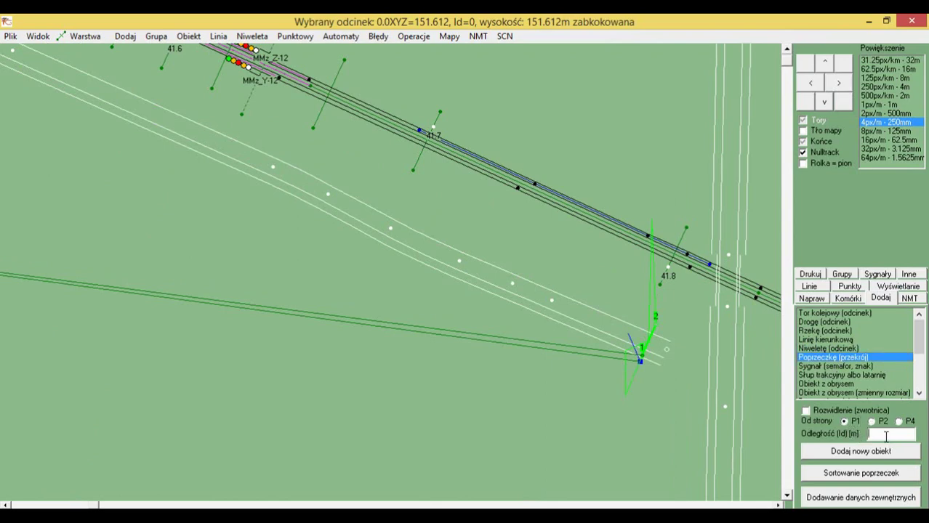
{"action": "type", "text": "300"}
{"action": "left_click", "coordinate": [860, 451]}
Step: Add further cross-sections along the road at every 100 m, from 200 m up to 1100 m
{"action": "scroll", "coordinate": [643, 356], "scroll_direction": "down", "scroll_amount": 2}
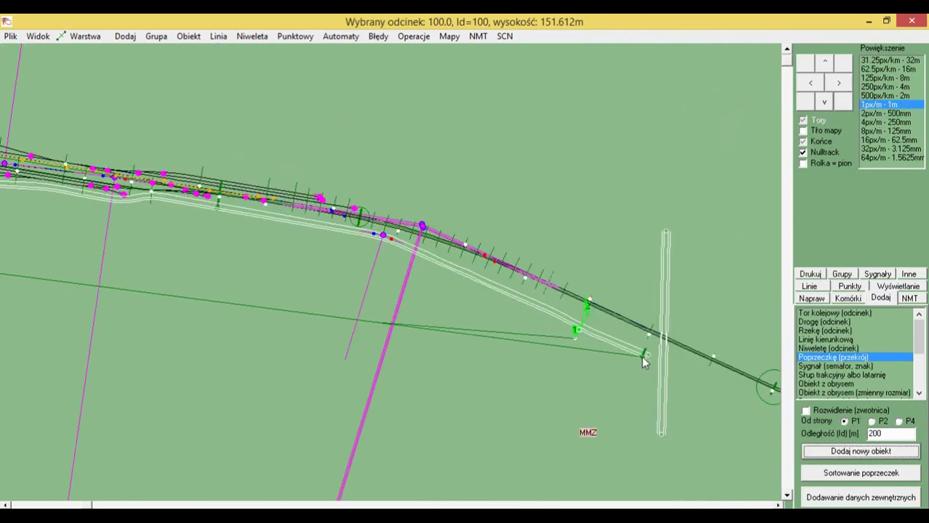
{"action": "key", "text": "space"}
{"action": "key", "text": "space"}
{"action": "key", "text": "space"}
{"action": "key", "text": "space"}
{"action": "key", "text": "space"}
{"action": "key", "text": "space"}
{"action": "key", "text": "space"}
{"action": "scroll", "coordinate": [640, 355], "scroll_direction": "down", "scroll_amount": 1}
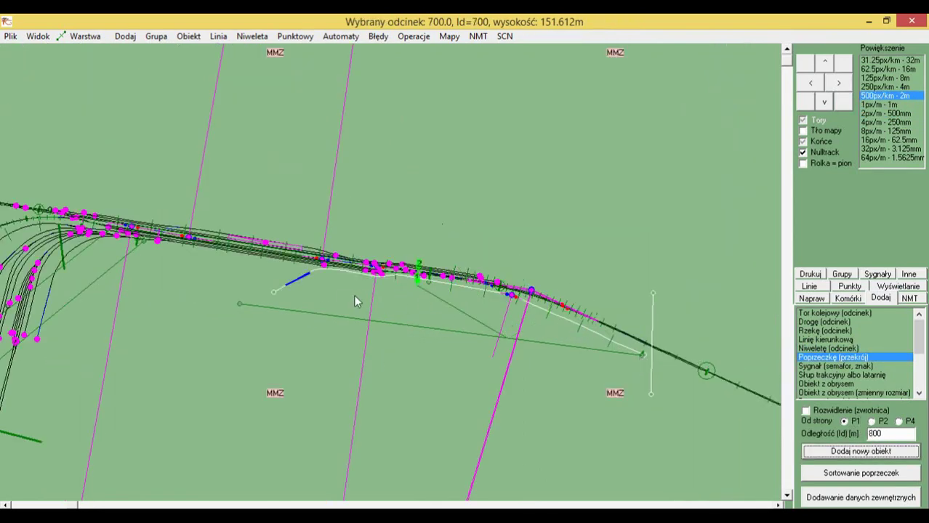
{"action": "scroll", "coordinate": [319, 293], "scroll_direction": "up", "scroll_amount": 2}
{"action": "left_click", "coordinate": [272, 288]}
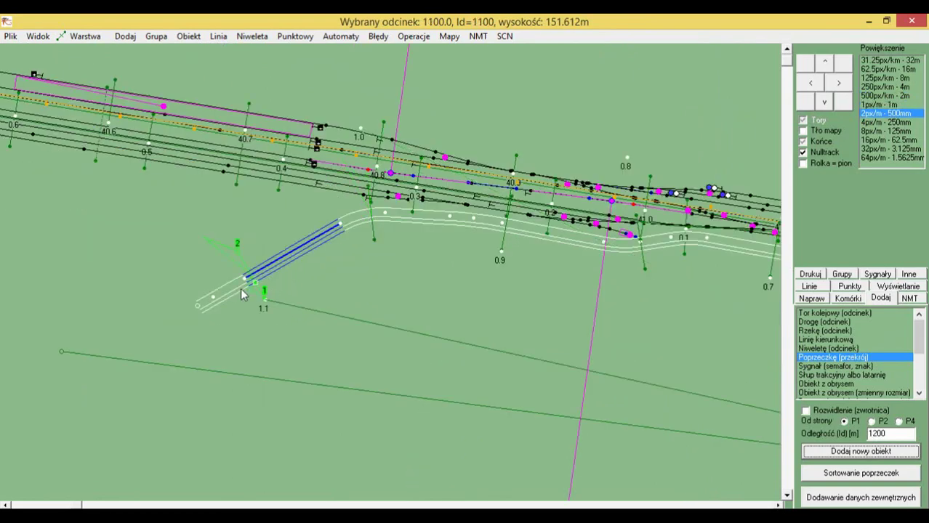
Step: Examine the new cross-sections back to the road's eastern end and select the main line's 41.8 cross-section
{"action": "scroll", "coordinate": [229, 289], "scroll_direction": "down", "scroll_amount": 1}
{"action": "left_click_drag", "start_coordinate": [435, 311], "coordinate": [162, 289]}
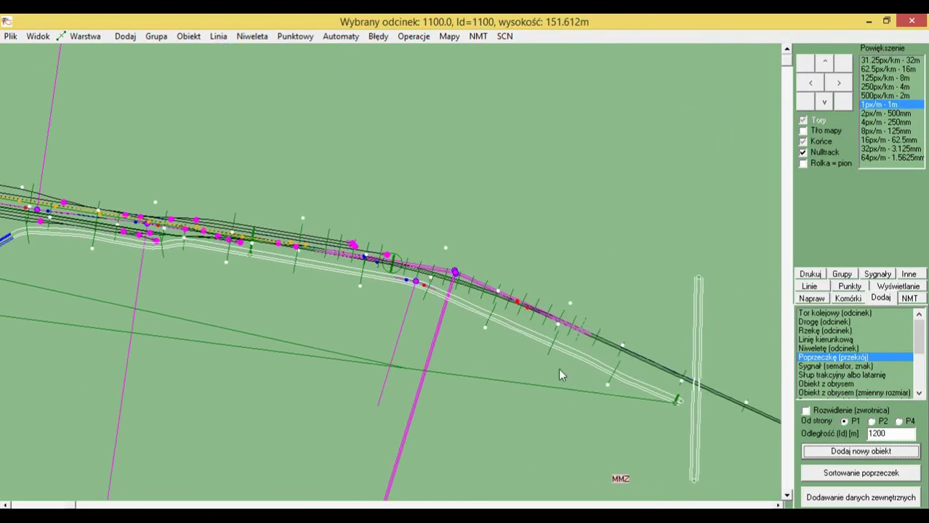
{"action": "left_click_drag", "start_coordinate": [557, 368], "coordinate": [408, 306]}
{"action": "scroll", "coordinate": [450, 330], "scroll_direction": "up", "scroll_amount": 1}
{"action": "scroll", "coordinate": [620, 356], "scroll_direction": "up", "scroll_amount": 1}
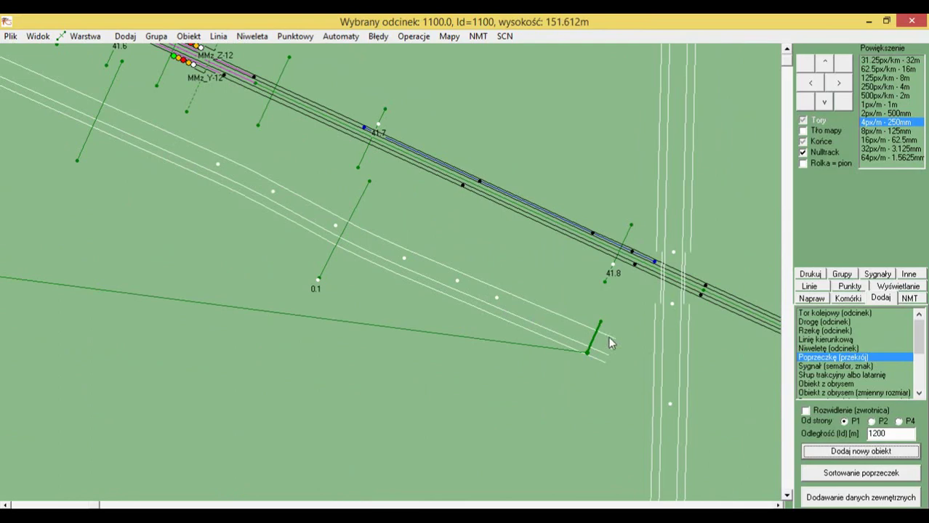
{"action": "left_click", "coordinate": [621, 255]}
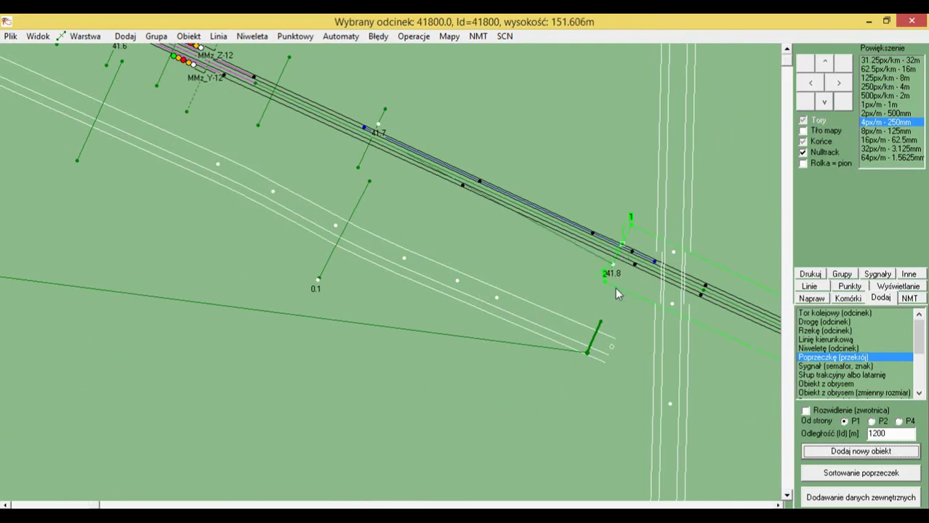
{"action": "left_click_drag", "start_coordinate": [614, 287], "coordinate": [498, 247]}
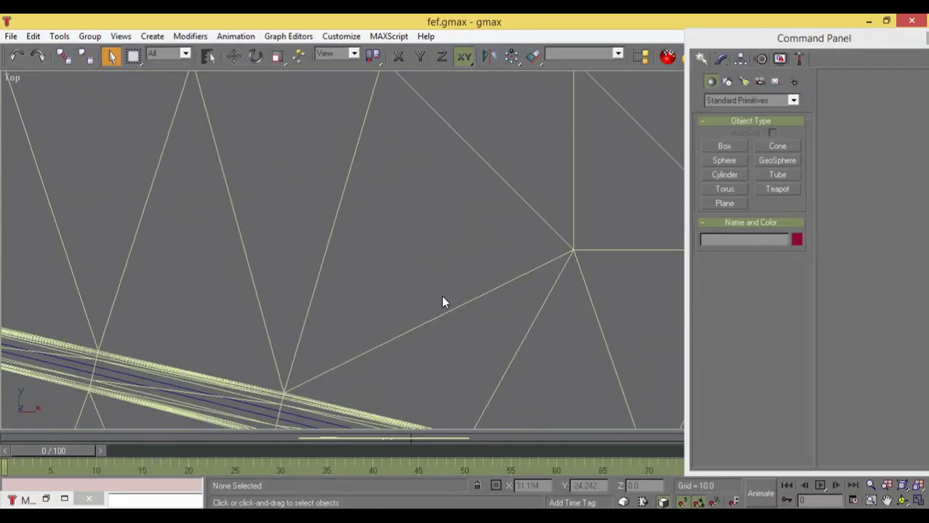
Step: Switch to gmax, select the "zapis" terrain mesh in the Top view, and display it shaded
{"action": "scroll", "coordinate": [534, 307], "scroll_direction": "down", "scroll_amount": 5}
{"action": "scroll", "coordinate": [532, 301], "scroll_direction": "down", "scroll_amount": 5}
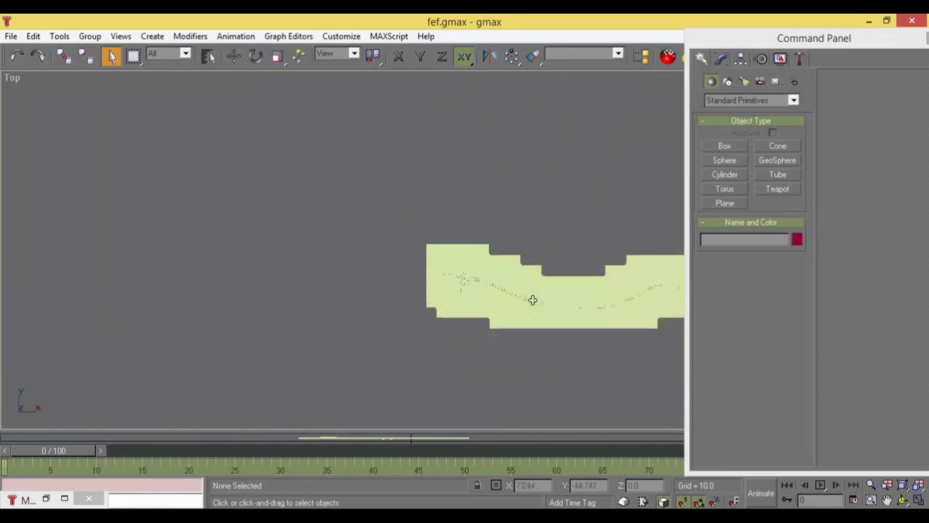
{"action": "scroll", "coordinate": [508, 315], "scroll_direction": "up", "scroll_amount": 5}
{"action": "left_click", "coordinate": [556, 192]}
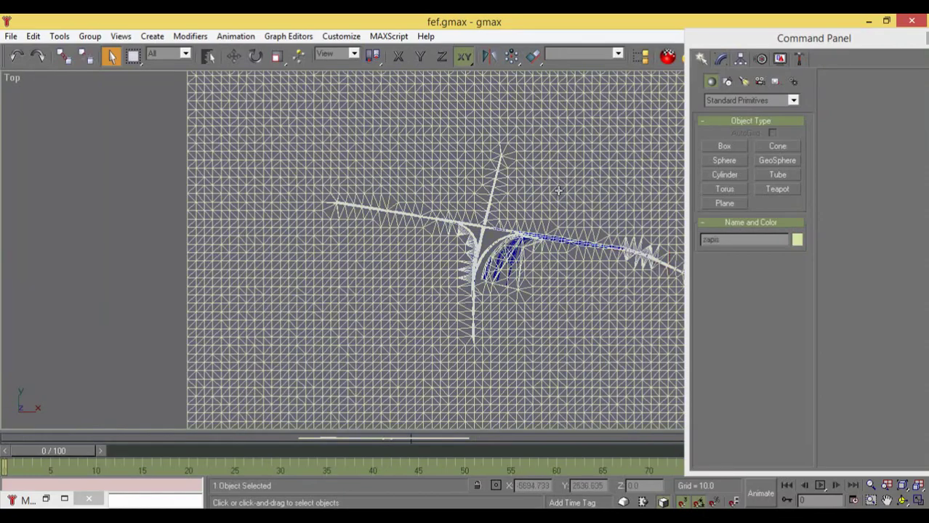
{"action": "key", "text": "F3"}
Step: Apply a UVW Mapping modifier to the "zapis" terrain mesh
{"action": "left_click", "coordinate": [189, 36]}
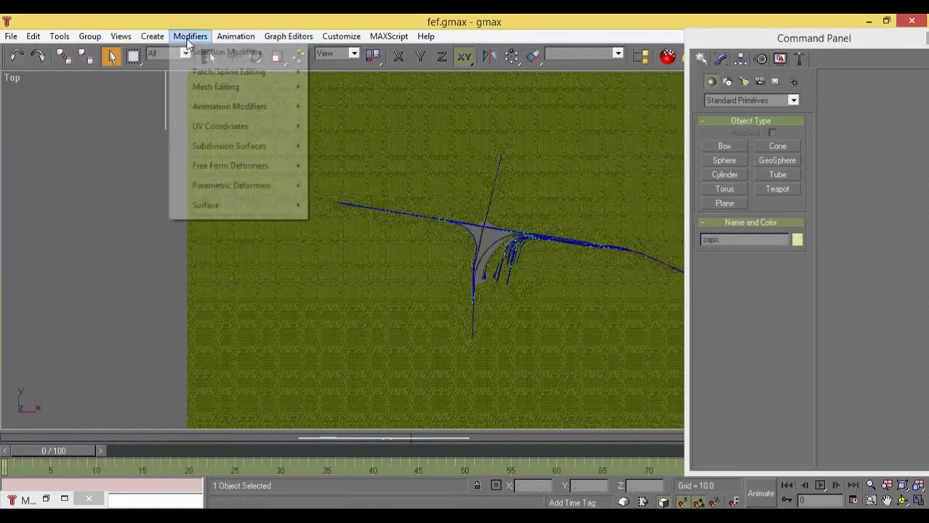
{"action": "mouse_move", "coordinate": [272, 128]}
{"action": "left_click", "coordinate": [345, 126]}
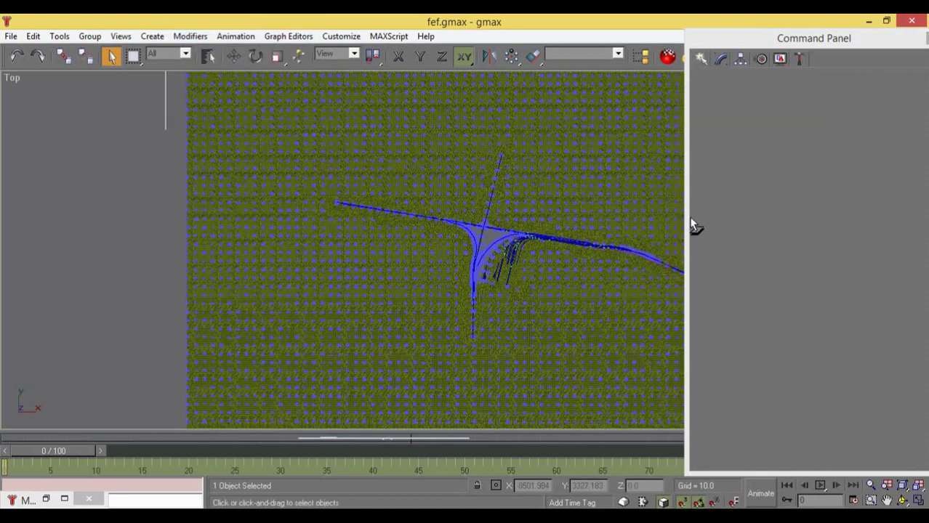
Step: Try Shrink Wrap projection on the terrain's UVW mapping, and settle on Box
{"action": "left_click", "coordinate": [734, 255]}
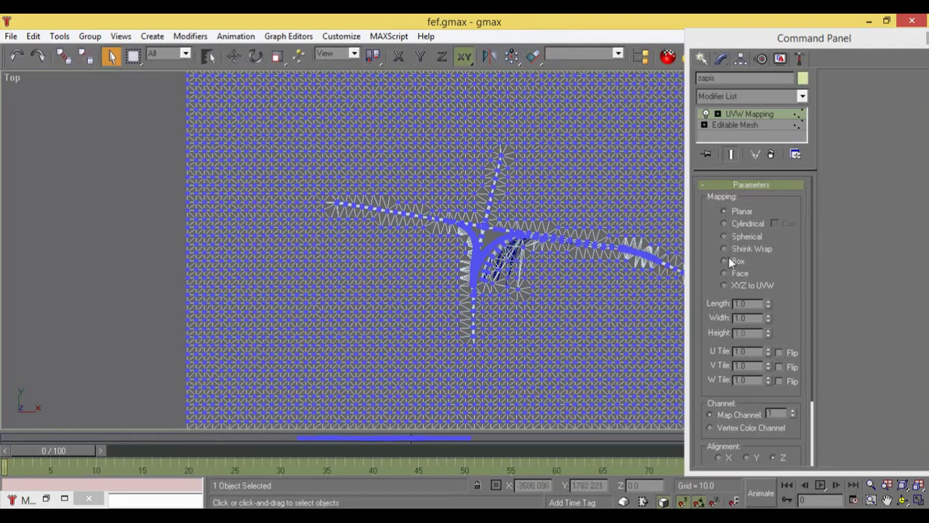
{"action": "left_click", "coordinate": [729, 260]}
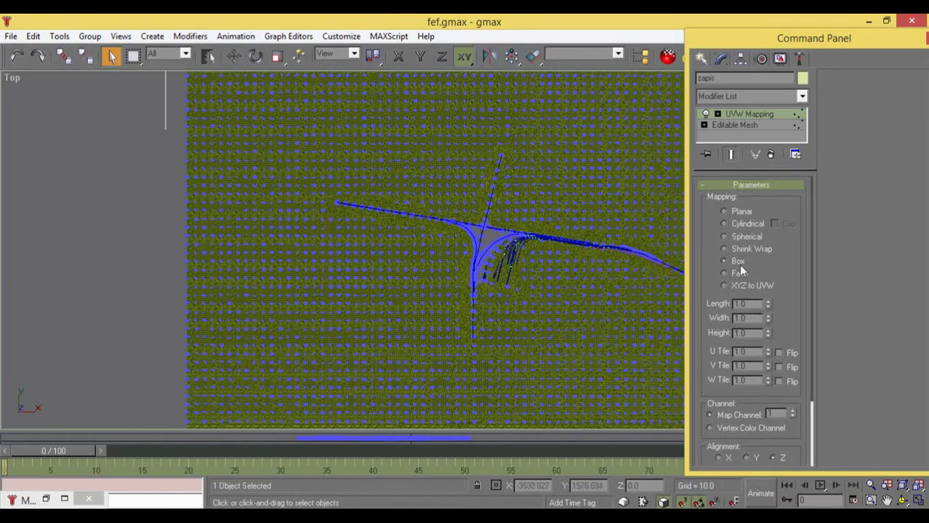
{"action": "left_click", "coordinate": [739, 250]}
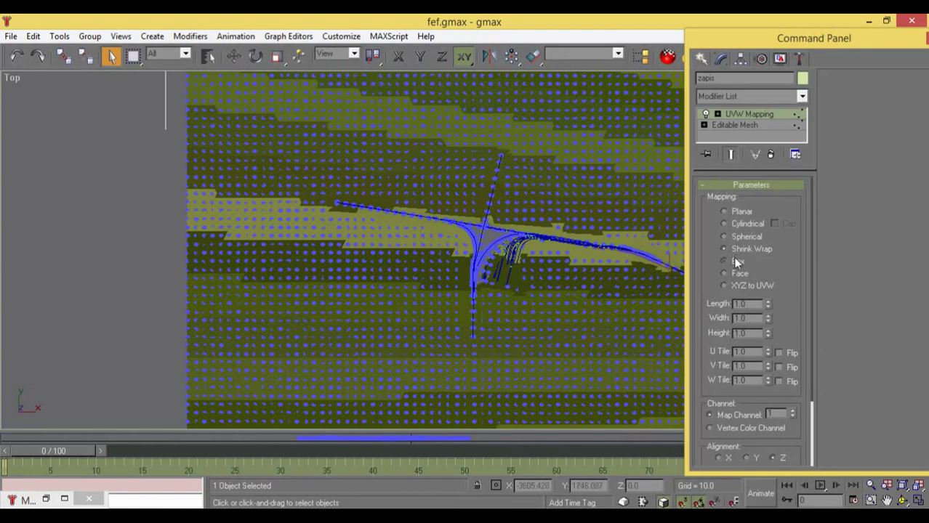
{"action": "left_click", "coordinate": [735, 260]}
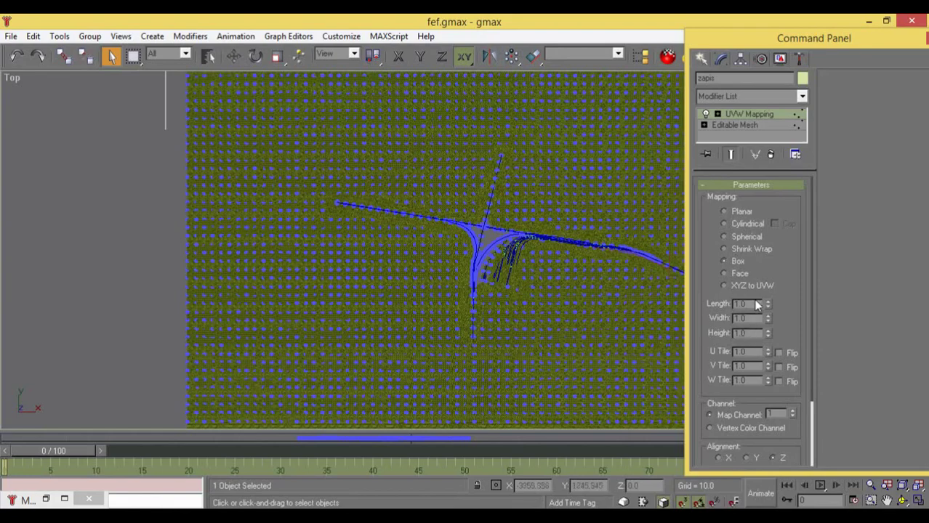
Step: Set the box mapping's length, width and height to 25
{"action": "type", "text": "25"}
{"action": "left_click", "coordinate": [747, 320]}
{"action": "key", "text": "Tab"}
{"action": "type", "text": "25"}
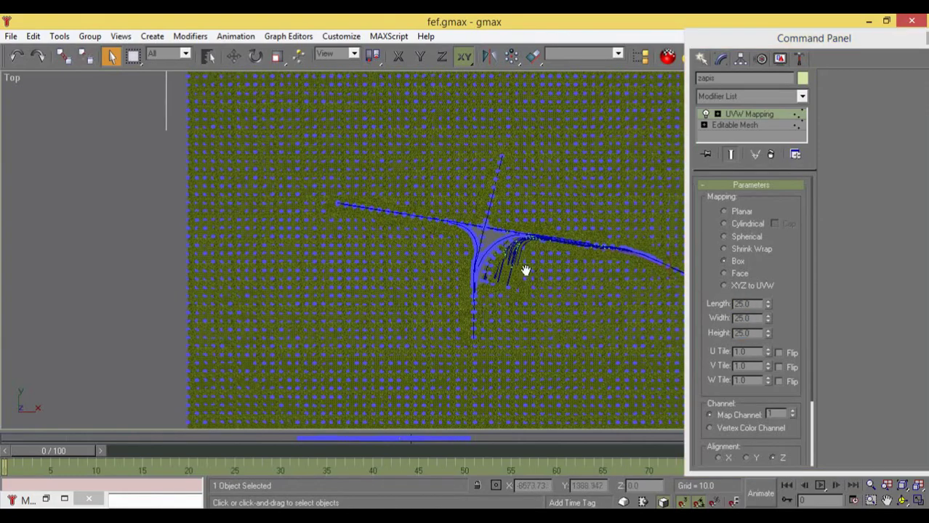
Step: Collapse the box mapping into the "zapis" terrain by converting it to an Editable Mesh
{"action": "scroll", "coordinate": [526, 276], "scroll_direction": "up", "scroll_amount": 3}
{"action": "scroll", "coordinate": [526, 276], "scroll_direction": "up", "scroll_amount": 2}
{"action": "scroll", "coordinate": [404, 247], "scroll_direction": "up", "scroll_amount": 4}
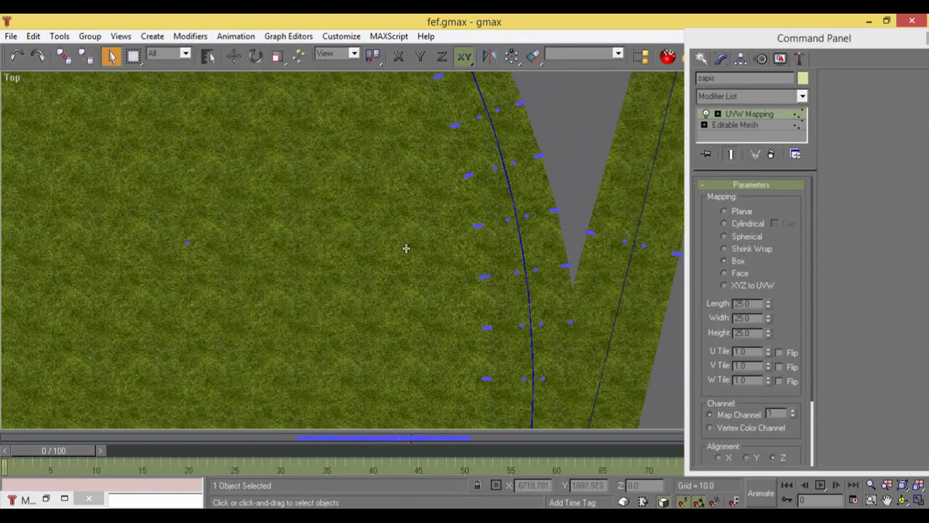
{"action": "right_click", "coordinate": [405, 248]}
{"action": "mouse_move", "coordinate": [492, 349]}
{"action": "left_click", "coordinate": [528, 349]}
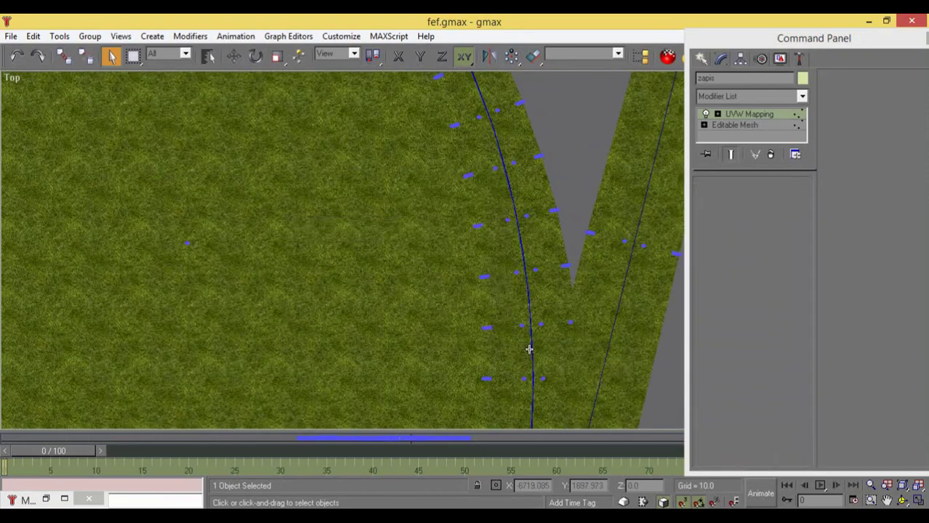
Step: Apply another UVW Mapping modifier to the "zapis" terrain mesh and choose Box projection
{"action": "left_click", "coordinate": [191, 36]}
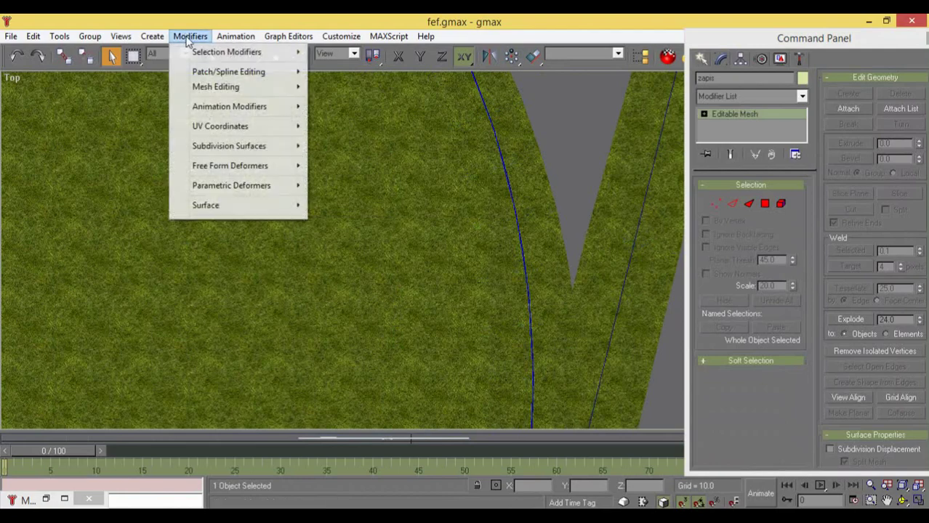
{"action": "mouse_move", "coordinate": [260, 127]}
{"action": "left_click", "coordinate": [347, 125]}
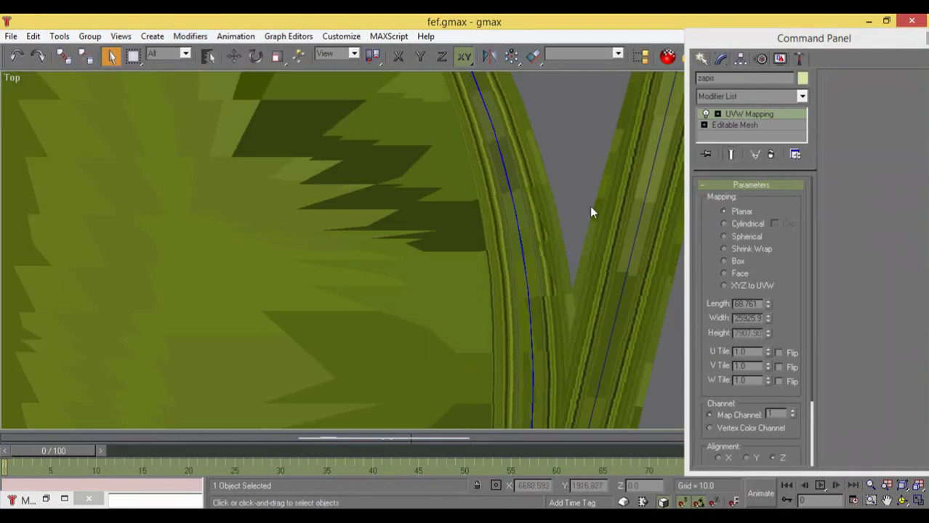
{"action": "left_click", "coordinate": [738, 262]}
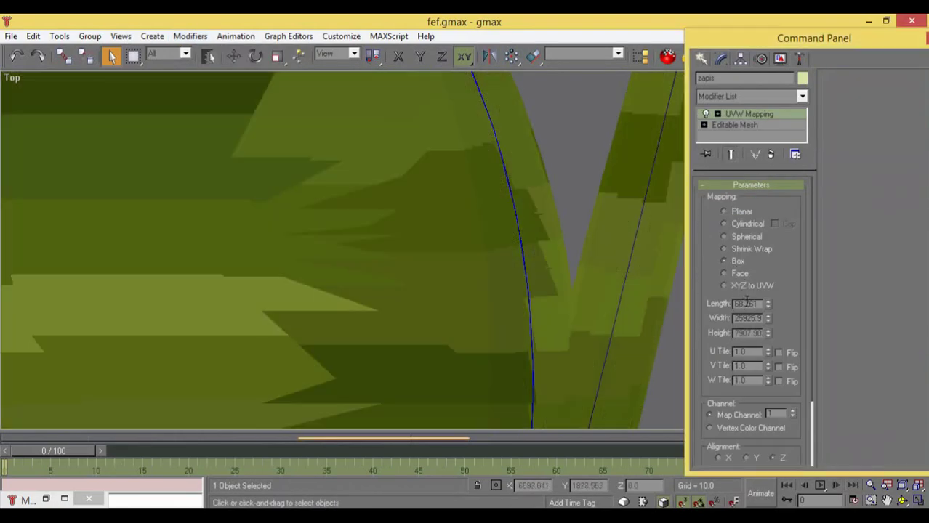
Step: Set the new box mapping's length, width and height to 25 each
{"action": "double_click", "coordinate": [747, 303]}
{"action": "type", "text": "25"}
{"action": "double_click", "coordinate": [747, 319]}
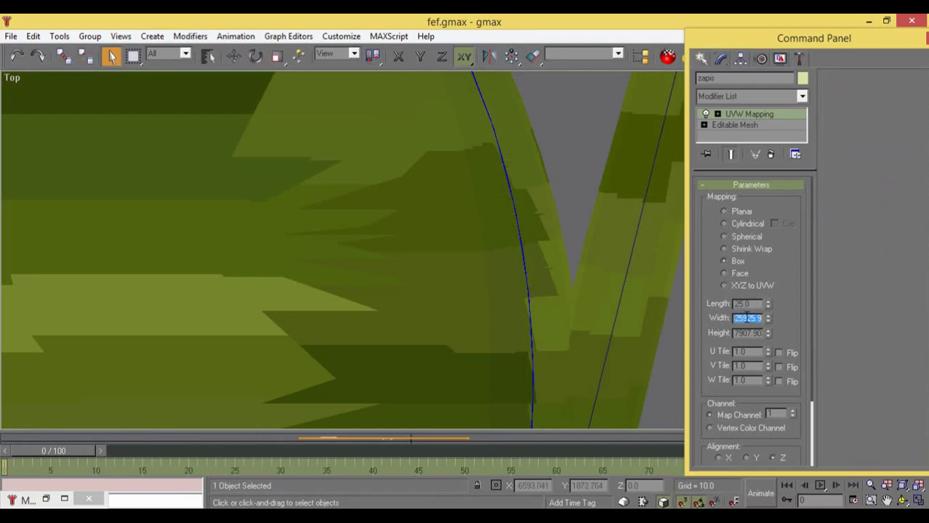
{"action": "type", "text": "25"}
{"action": "key", "text": "Return"}
{"action": "double_click", "coordinate": [745, 333]}
{"action": "type", "text": "25"}
{"action": "key", "text": "Return"}
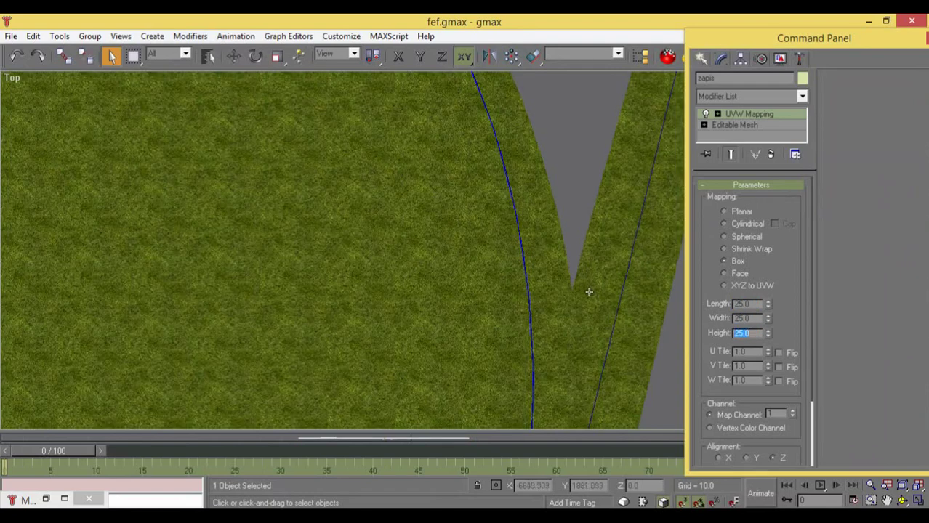
Step: Convert the remapped "zapis" terrain to an Editable Mesh again
{"action": "right_click", "coordinate": [575, 285]}
{"action": "mouse_move", "coordinate": [635, 391]}
{"action": "left_click", "coordinate": [694, 390]}
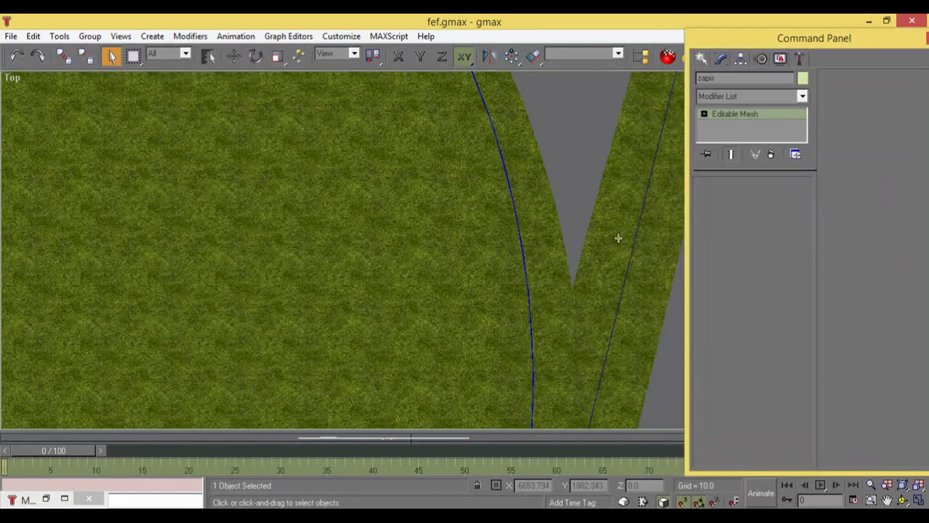
Step: Display the terrain as wireframe and select a rectangular block of its polygons around the track junction
{"action": "left_click_drag", "start_coordinate": [539, 178], "coordinate": [307, 289]}
{"action": "scroll", "coordinate": [308, 290], "scroll_direction": "down", "scroll_amount": 5}
{"action": "key", "text": "F3"}
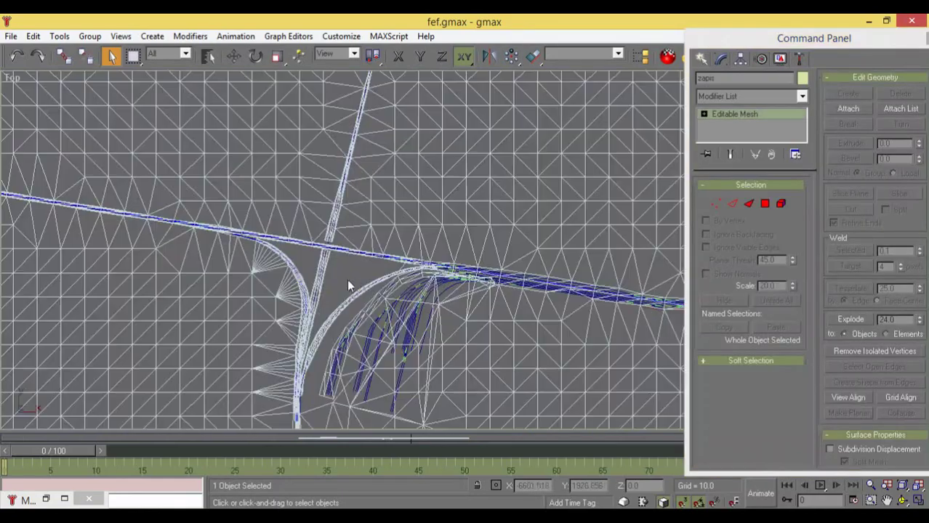
{"action": "scroll", "coordinate": [502, 278], "scroll_direction": "up", "scroll_amount": 3}
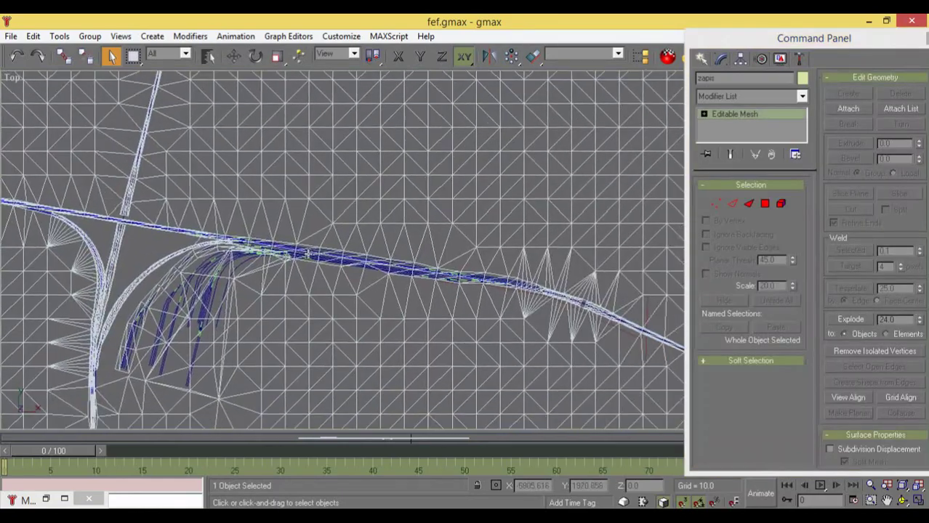
{"action": "left_click", "coordinate": [766, 205]}
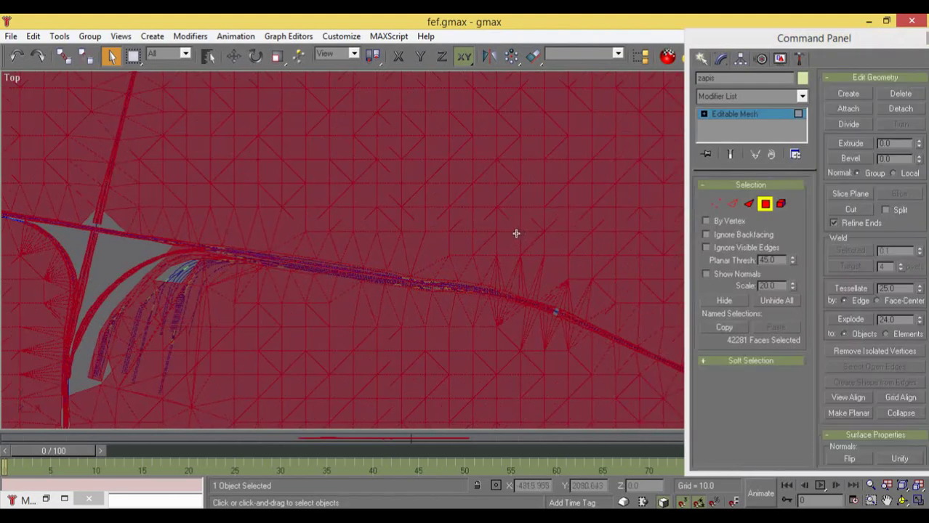
{"action": "scroll", "coordinate": [516, 234], "scroll_direction": "down", "scroll_amount": 5}
{"action": "left_click", "coordinate": [186, 192]}
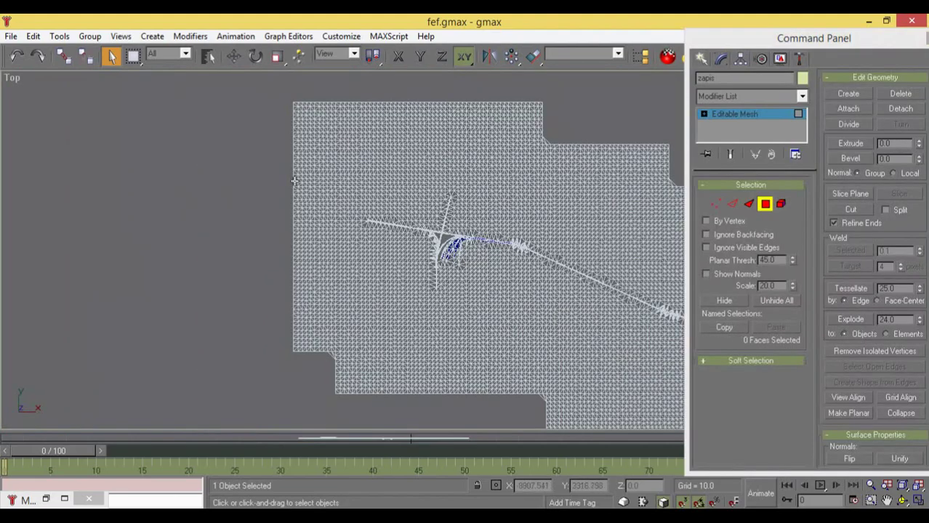
{"action": "left_click", "coordinate": [454, 263]}
{"action": "left_click_drag", "start_coordinate": [579, 306], "coordinate": [604, 303]}
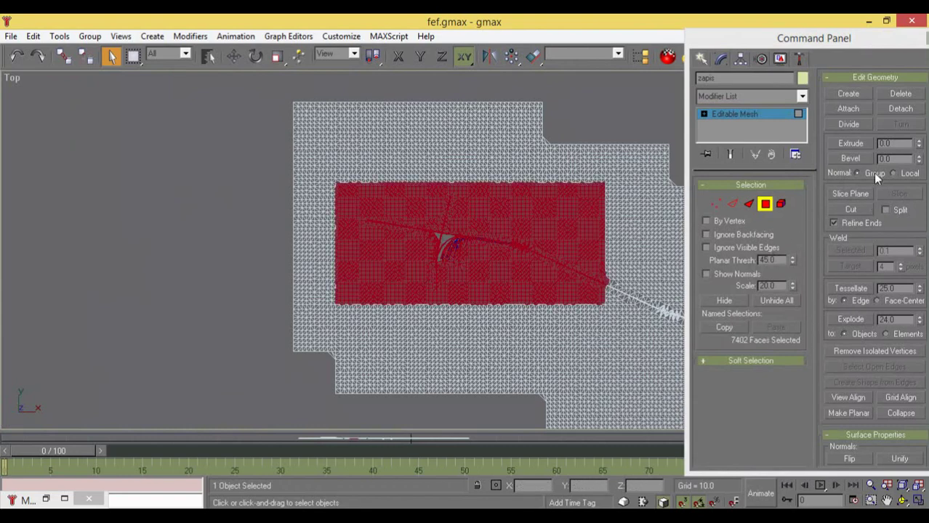
Step: Detach the selected polygons as a separate object, leave polygon editing and select the detached piece
{"action": "left_click", "coordinate": [900, 109]}
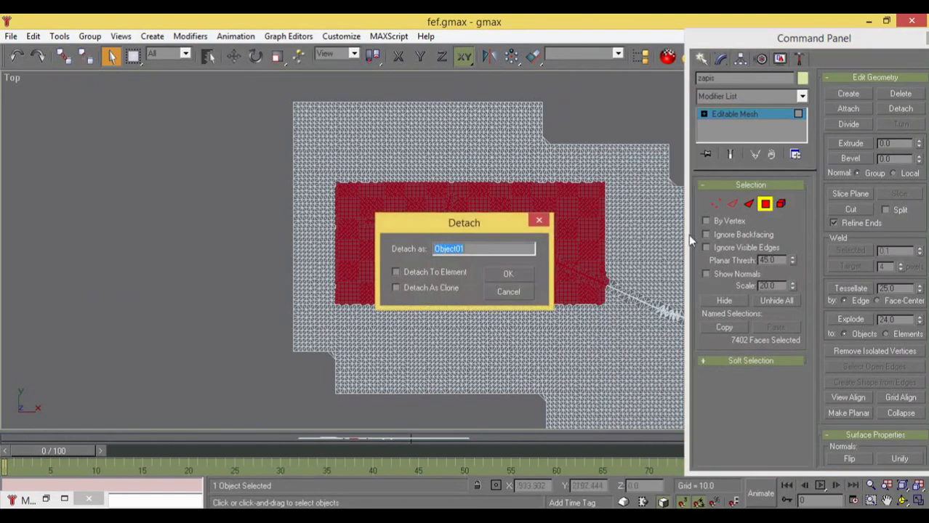
{"action": "left_click", "coordinate": [509, 270]}
{"action": "left_click", "coordinate": [766, 204]}
{"action": "left_click", "coordinate": [559, 209]}
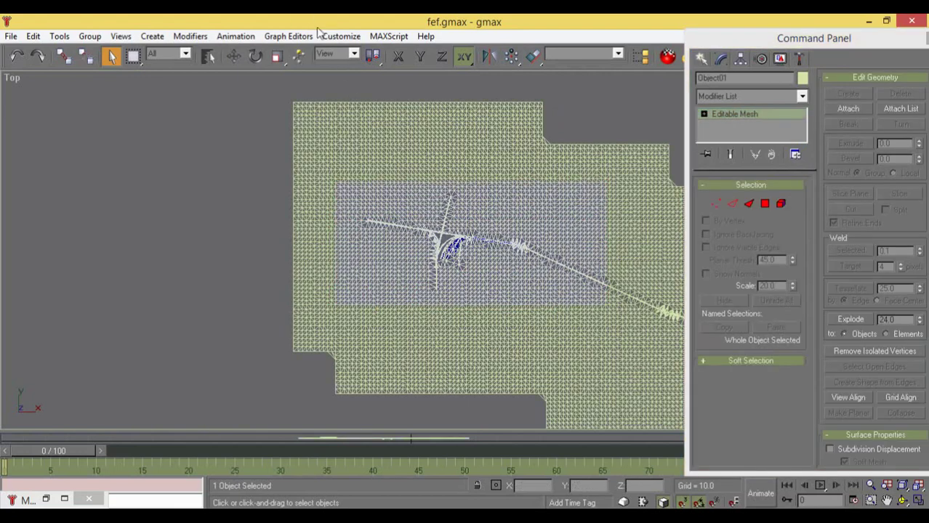
Step: Run the main.ms script from the eu07 scripts folder
{"action": "left_click", "coordinate": [378, 36]}
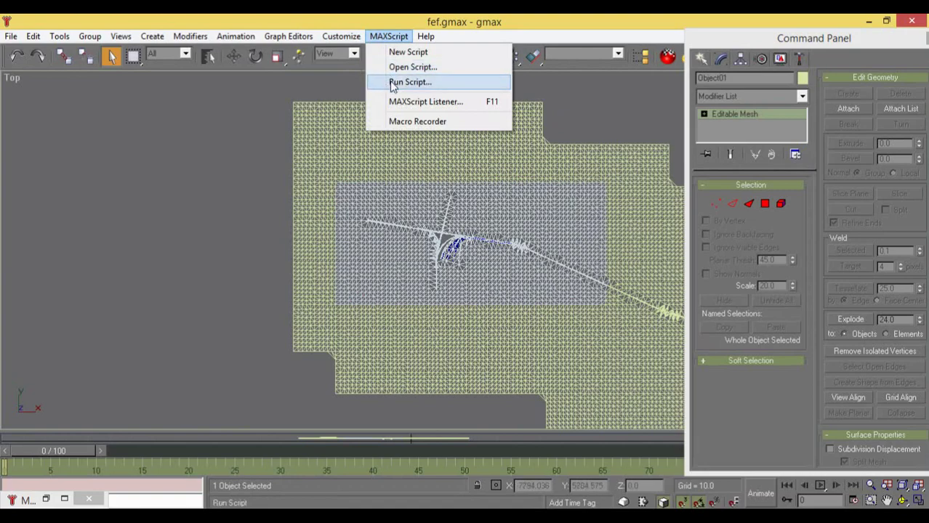
{"action": "left_click", "coordinate": [394, 81]}
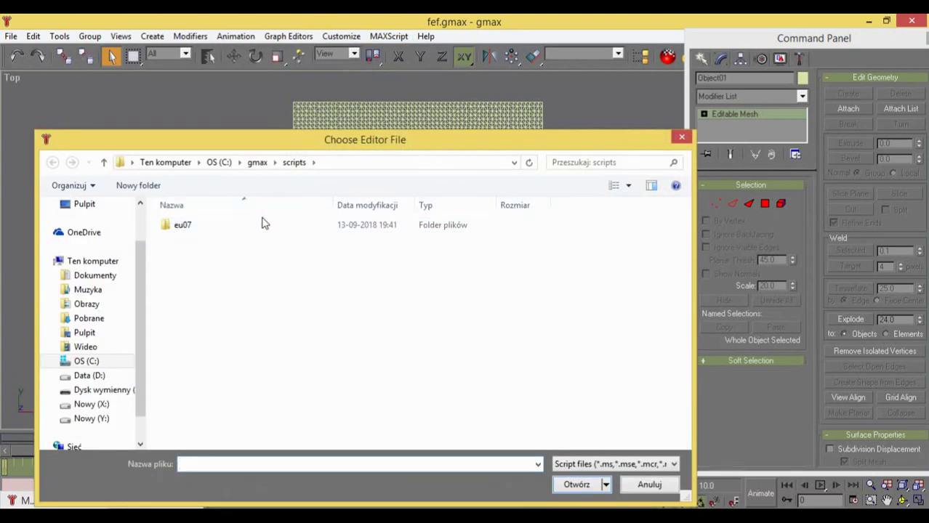
{"action": "double_click", "coordinate": [259, 226]}
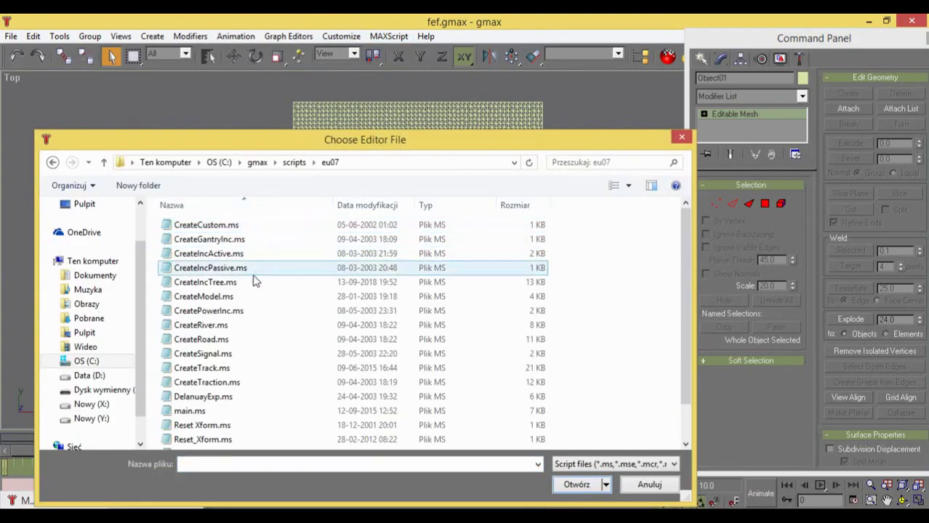
{"action": "double_click", "coordinate": [243, 410]}
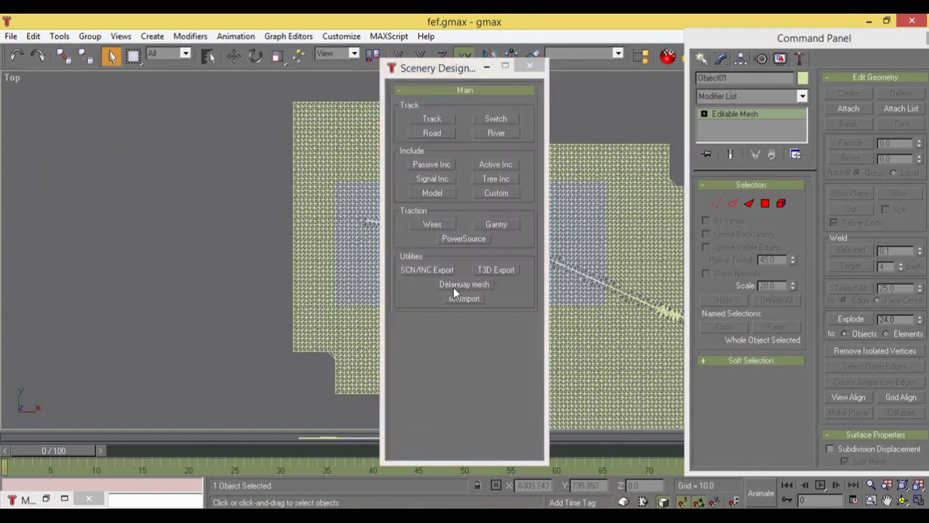
Step: Start an SCN/INC export of the detached terrain piece with Export Selected Only enabled
{"action": "left_click", "coordinate": [419, 271]}
{"action": "left_click", "coordinate": [424, 350]}
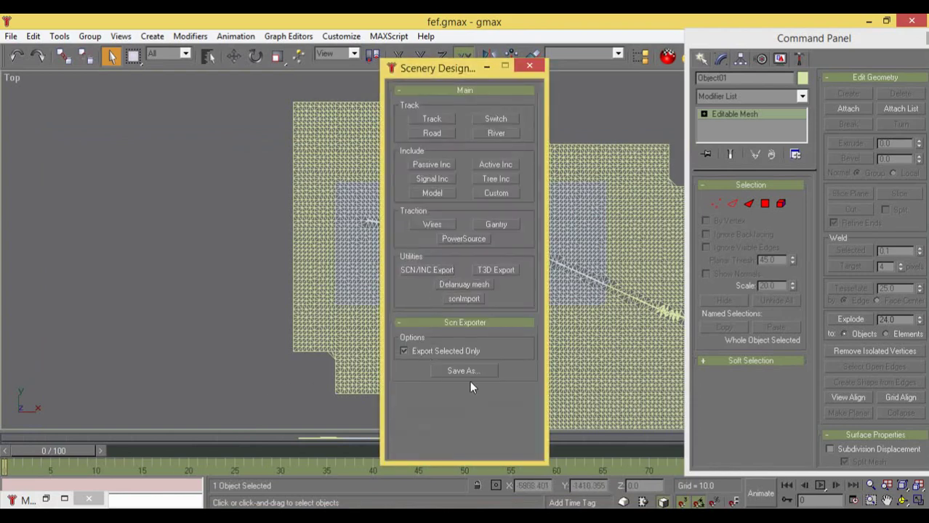
{"action": "left_click", "coordinate": [471, 370]}
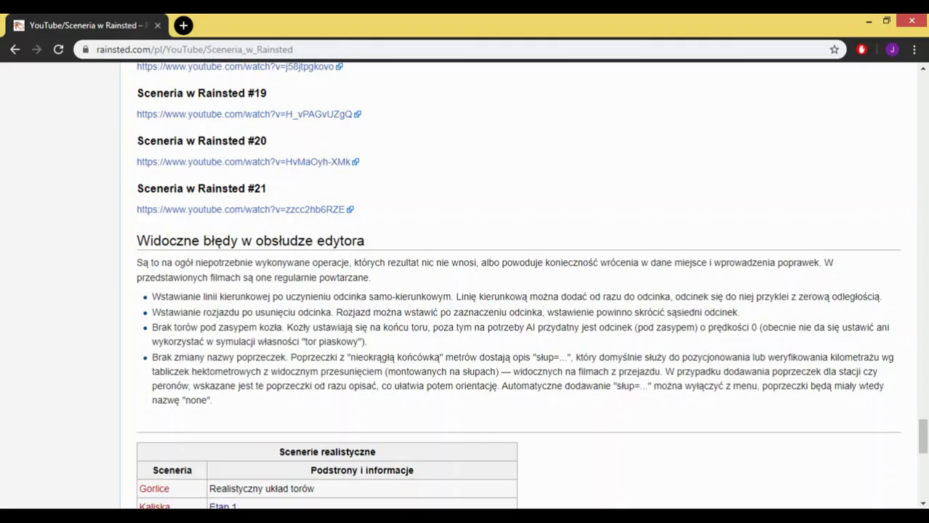
Step: Open the eu07 Mattermost chat on milek7.pl in a new Chrome tab
{"action": "left_click", "coordinate": [183, 26]}
{"action": "type", "text": "mil"}
{"action": "key", "text": "Return"}
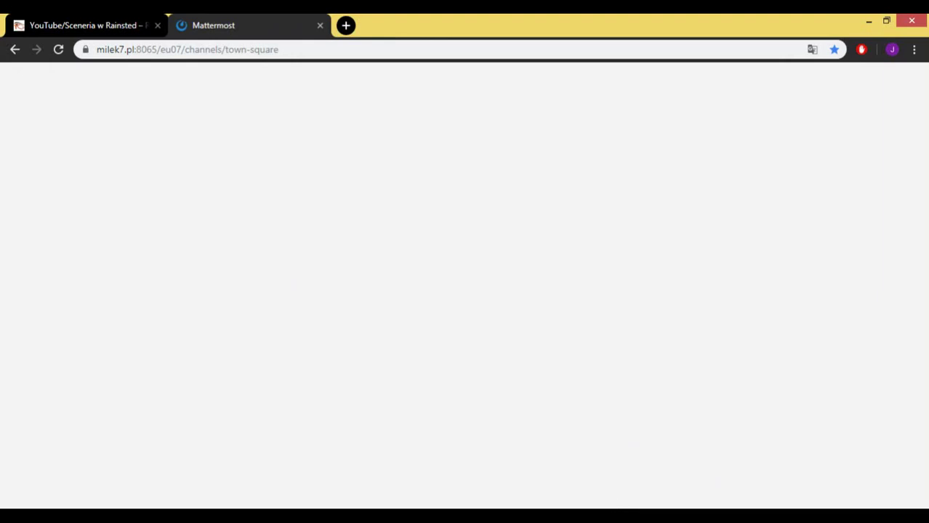
Step: Check the state of the gmax process in Task Manager and return to the chat
{"action": "key", "text": "ctrl+shift+Escape"}
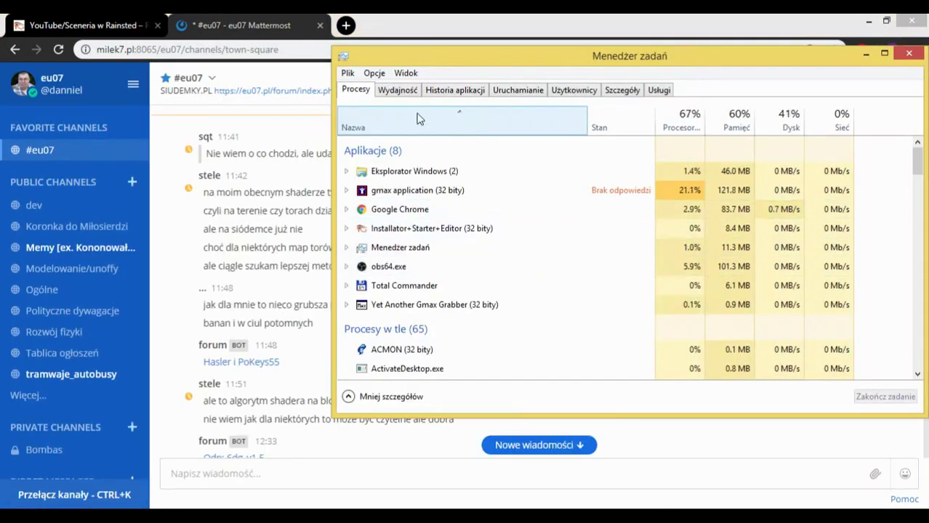
{"action": "left_click", "coordinate": [419, 26]}
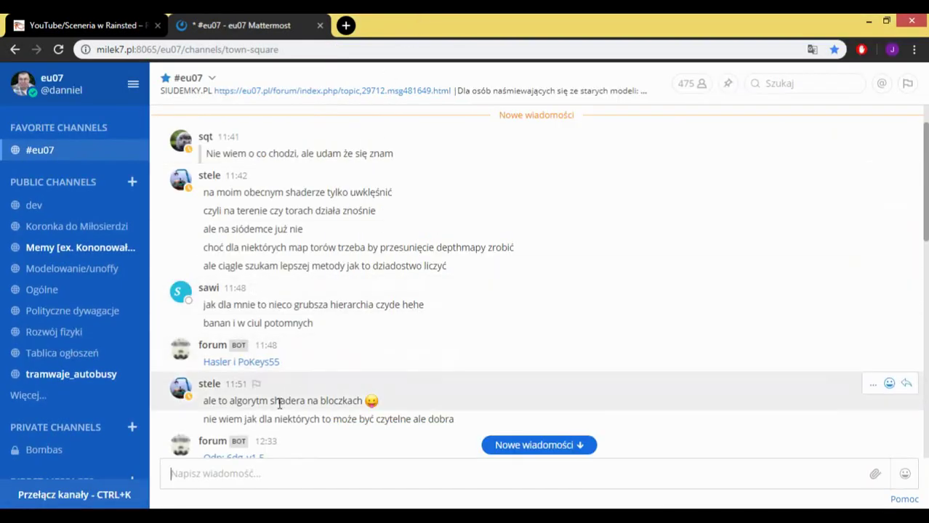
Step: Post the message "dobhy" in the #eu07 channel
{"action": "type", "text": "dobhy"}
{"action": "key", "text": "Return"}
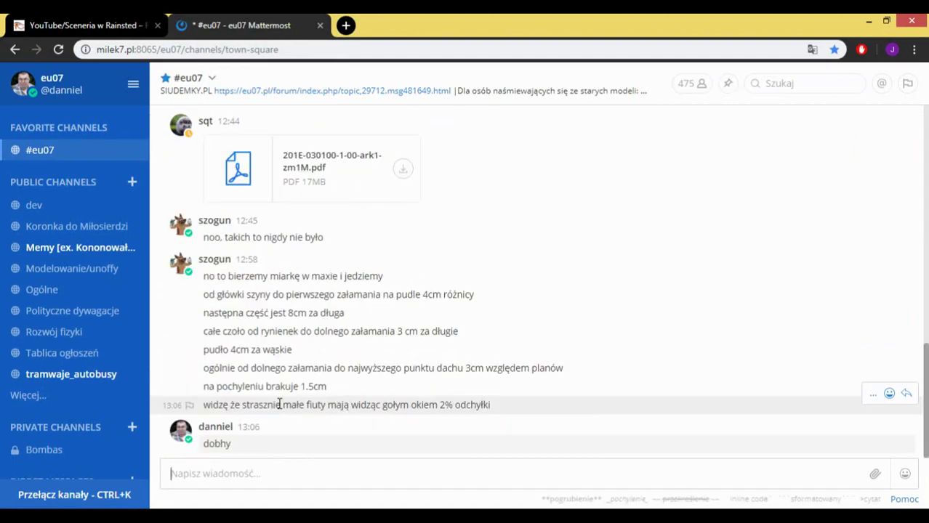
Step: Read back through the older messages of the #eu07 channel, loading the earlier history
{"action": "scroll", "coordinate": [363, 222], "scroll_direction": "up", "scroll_amount": 5}
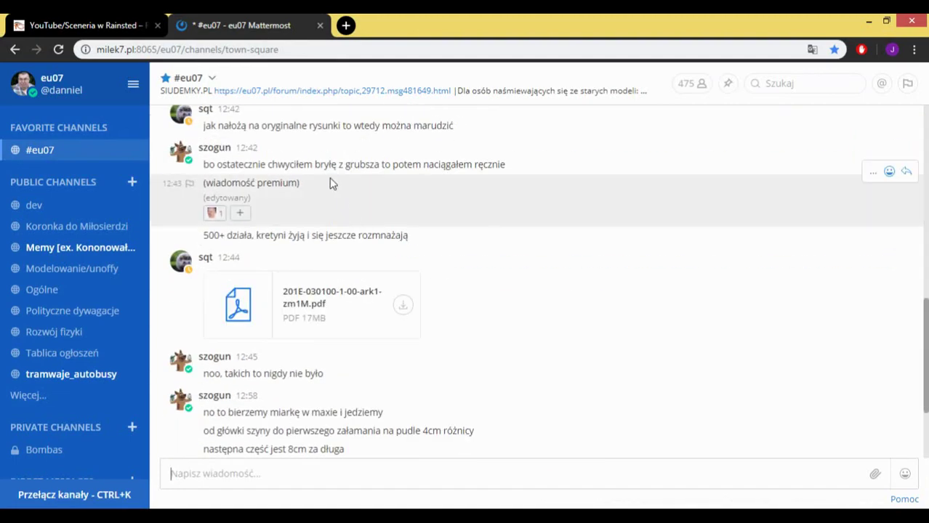
{"action": "scroll", "coordinate": [331, 178], "scroll_direction": "up", "scroll_amount": 10}
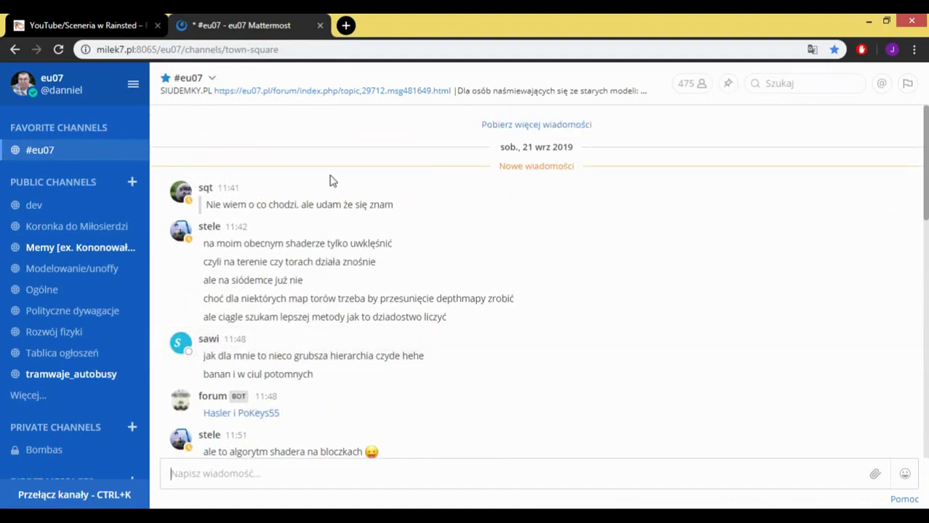
{"action": "left_click", "coordinate": [523, 124]}
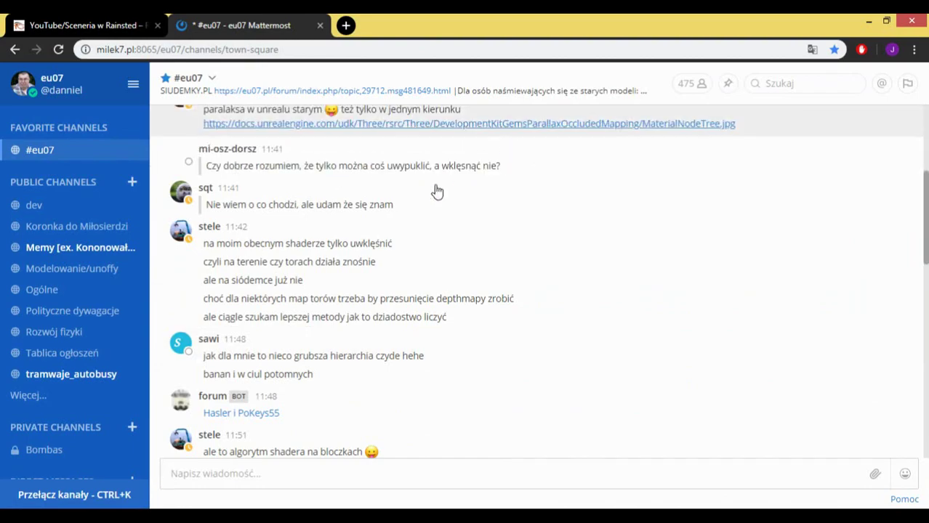
{"action": "scroll", "coordinate": [436, 191], "scroll_direction": "up", "scroll_amount": 10}
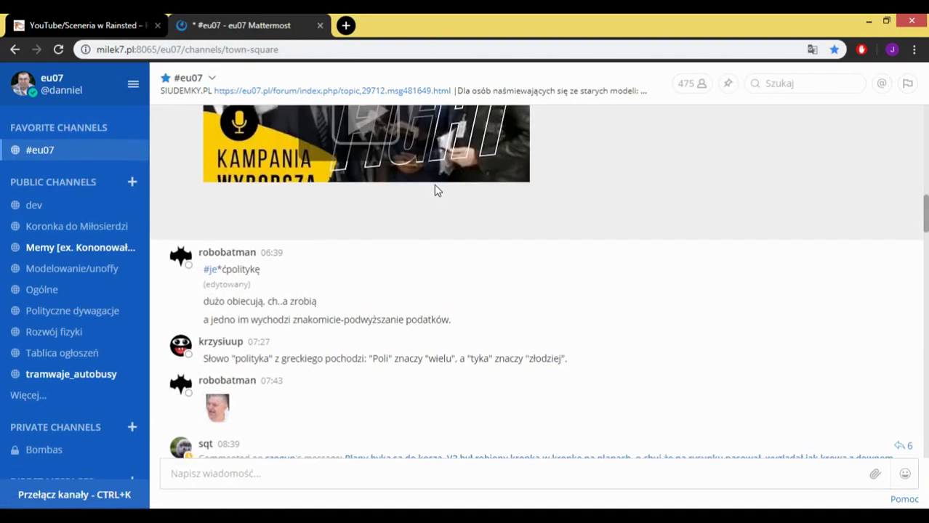
{"action": "scroll", "coordinate": [434, 190], "scroll_direction": "up", "scroll_amount": 6}
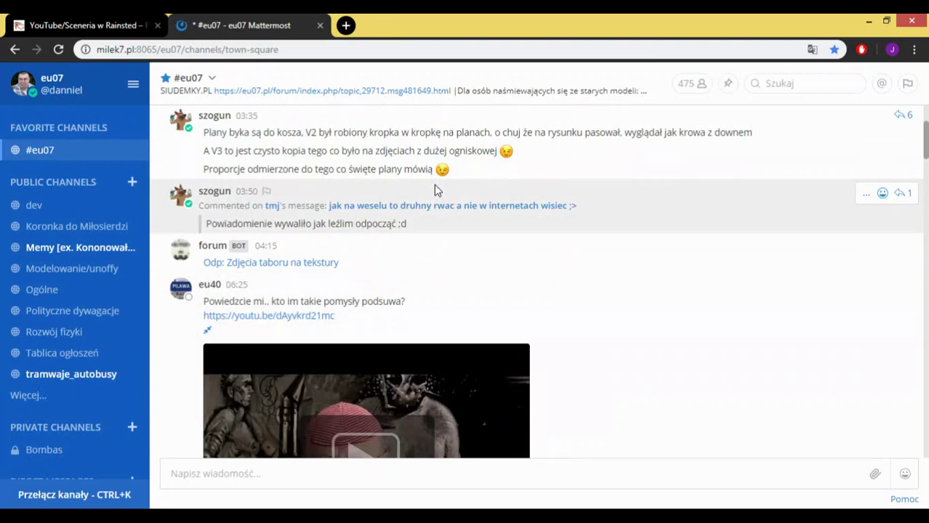
{"action": "scroll", "coordinate": [434, 191], "scroll_direction": "up", "scroll_amount": 2}
{"action": "scroll", "coordinate": [434, 189], "scroll_direction": "up", "scroll_amount": 5}
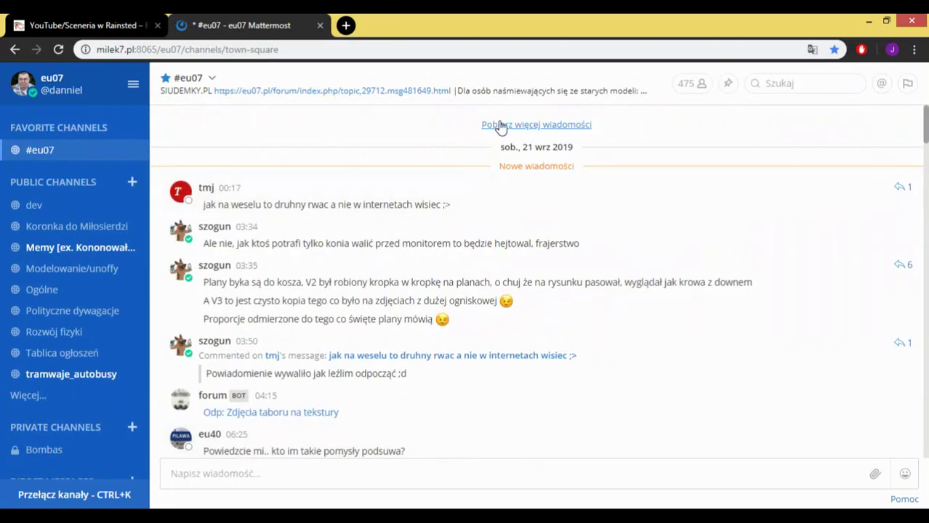
{"action": "left_click", "coordinate": [499, 126]}
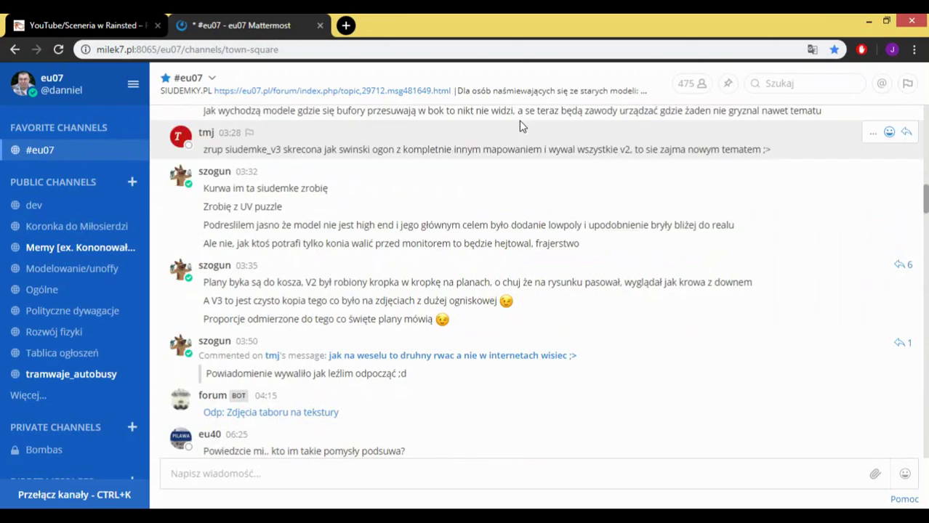
{"action": "scroll", "coordinate": [519, 139], "scroll_direction": "up", "scroll_amount": 1}
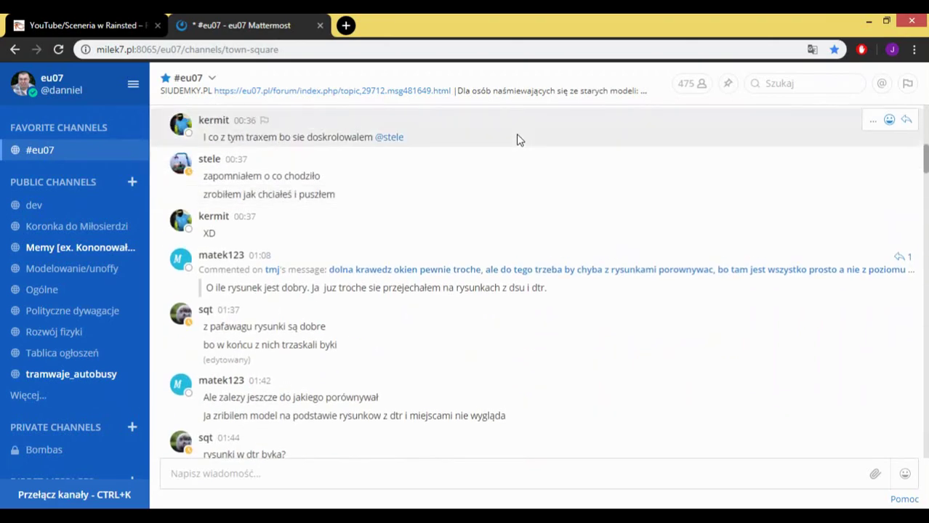
{"action": "scroll", "coordinate": [519, 139], "scroll_direction": "up", "scroll_amount": 5}
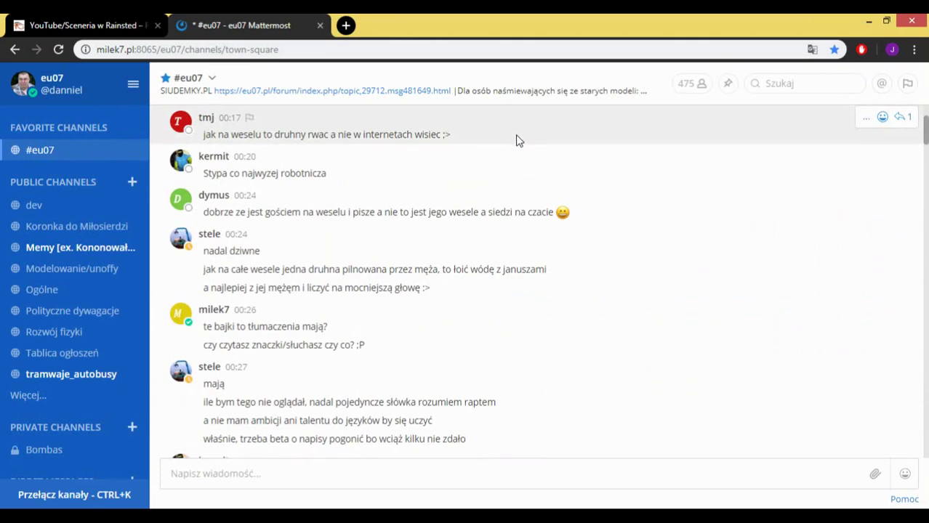
{"action": "scroll", "coordinate": [519, 140], "scroll_direction": "down", "scroll_amount": 4}
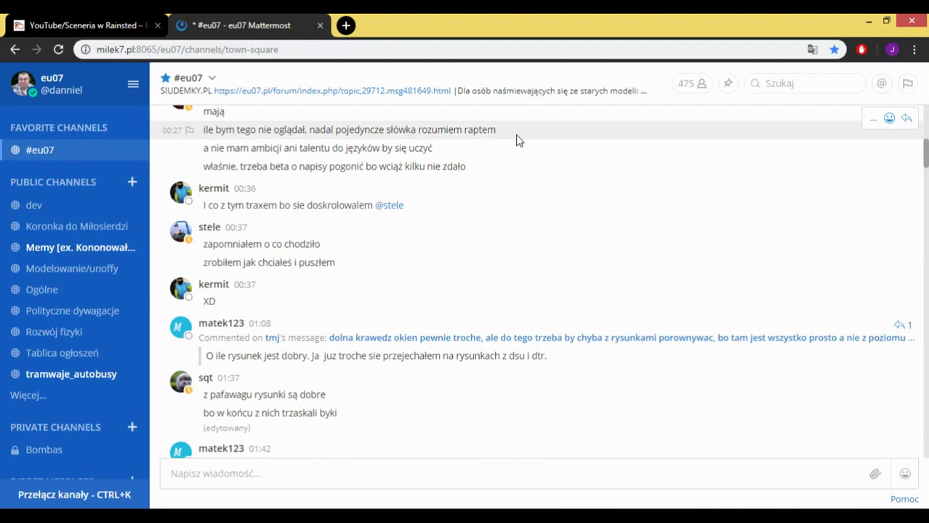
Step: Read forward through the #eu07 channel's messages from the overnight discussion to the morning posts
{"action": "scroll", "coordinate": [519, 140], "scroll_direction": "down", "scroll_amount": 4}
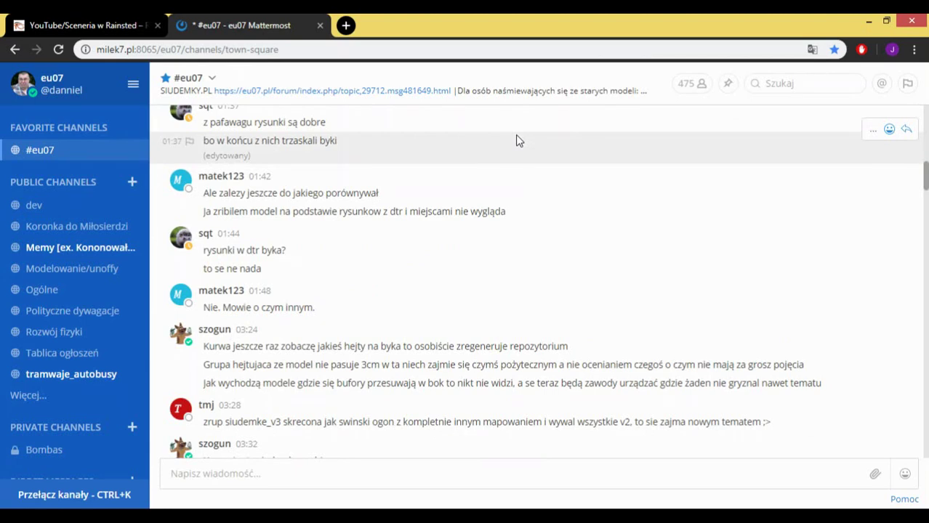
{"action": "scroll", "coordinate": [518, 140], "scroll_direction": "down", "scroll_amount": 7}
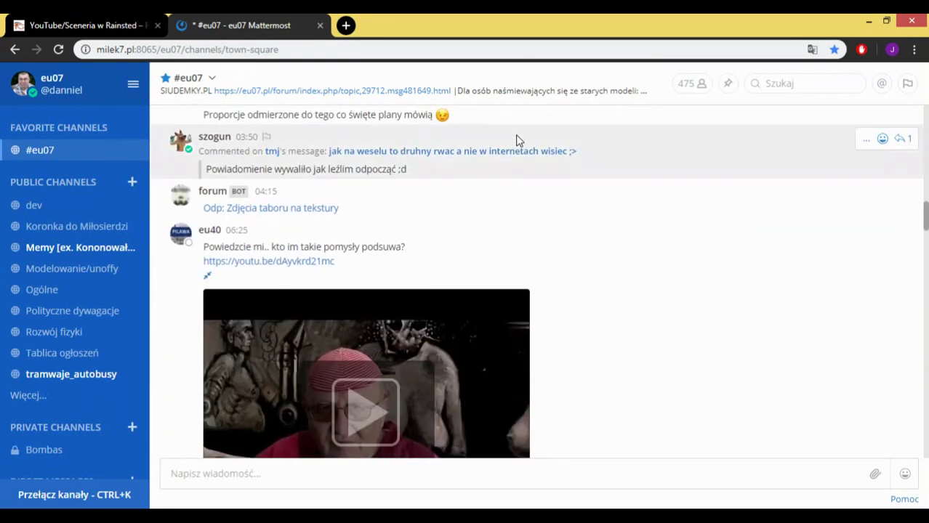
{"action": "scroll", "coordinate": [518, 140], "scroll_direction": "down", "scroll_amount": 1}
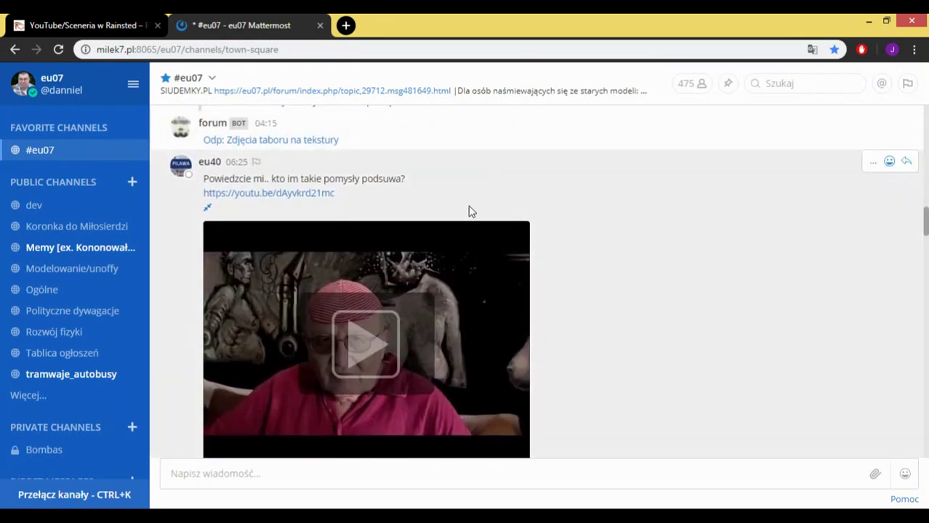
{"action": "scroll", "coordinate": [468, 211], "scroll_direction": "down", "scroll_amount": 3}
{"action": "scroll", "coordinate": [466, 217], "scroll_direction": "down", "scroll_amount": 5}
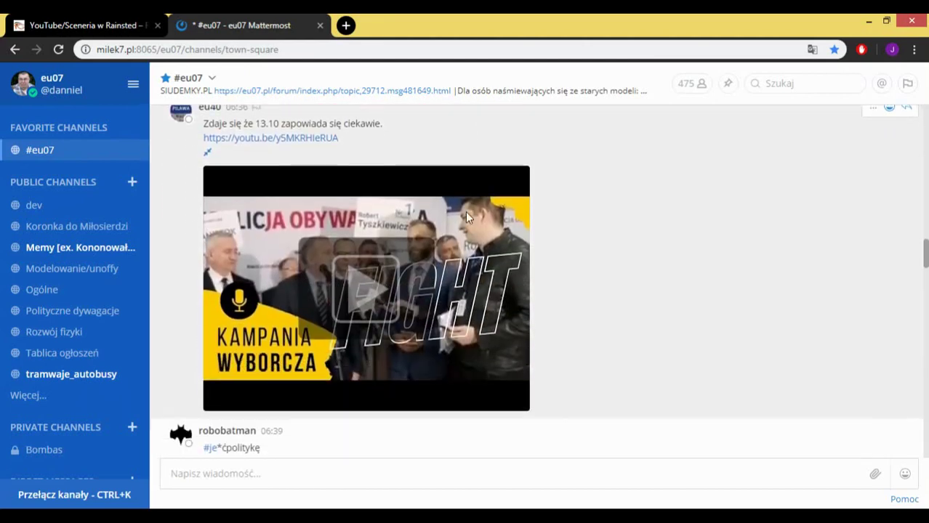
{"action": "scroll", "coordinate": [466, 217], "scroll_direction": "down", "scroll_amount": 1}
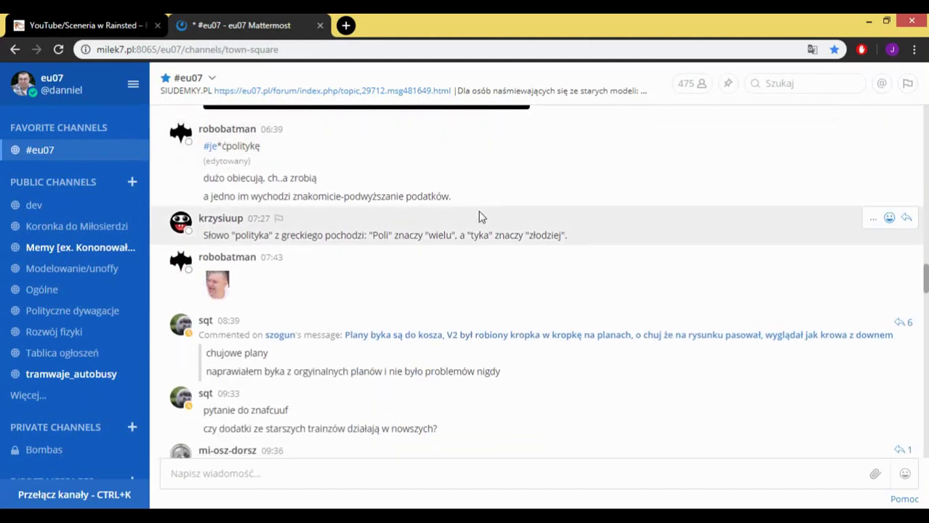
{"action": "scroll", "coordinate": [533, 276], "scroll_direction": "down", "scroll_amount": 5}
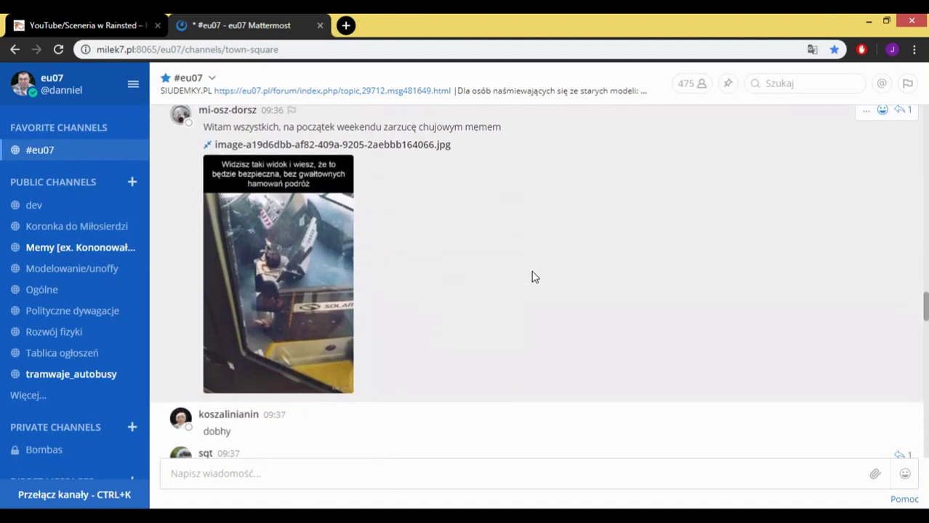
Step: View the posted tram cab meme image at full size, close it and read on to the newest #eu07 message
{"action": "left_click", "coordinate": [313, 223]}
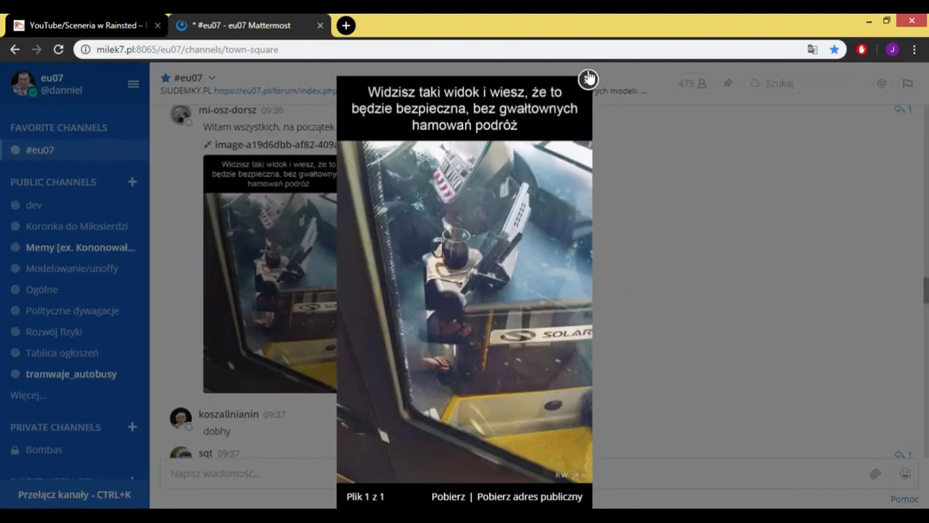
{"action": "left_click", "coordinate": [587, 78]}
{"action": "scroll", "coordinate": [524, 175], "scroll_direction": "down", "scroll_amount": 4}
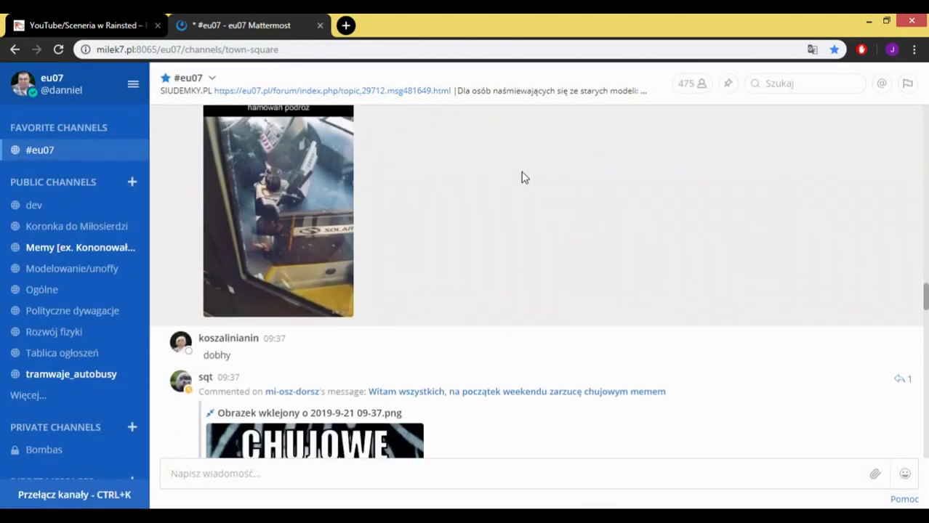
{"action": "scroll", "coordinate": [521, 178], "scroll_direction": "down", "scroll_amount": 5}
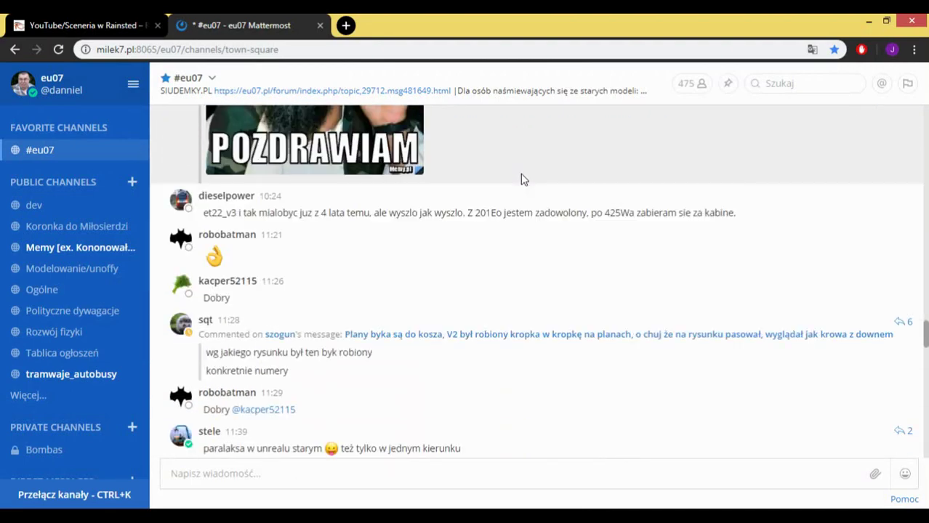
{"action": "scroll", "coordinate": [481, 371], "scroll_direction": "down", "scroll_amount": 5}
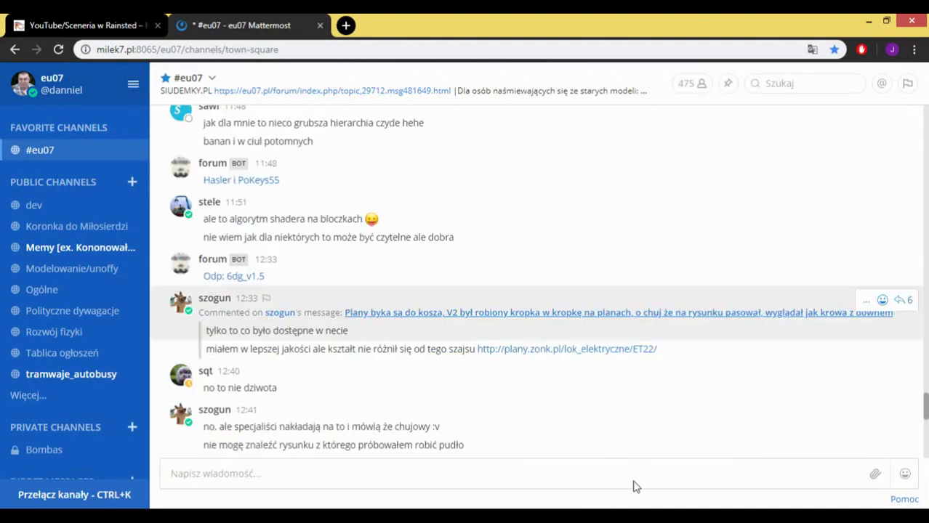
{"action": "scroll", "coordinate": [548, 379], "scroll_direction": "down", "scroll_amount": 5}
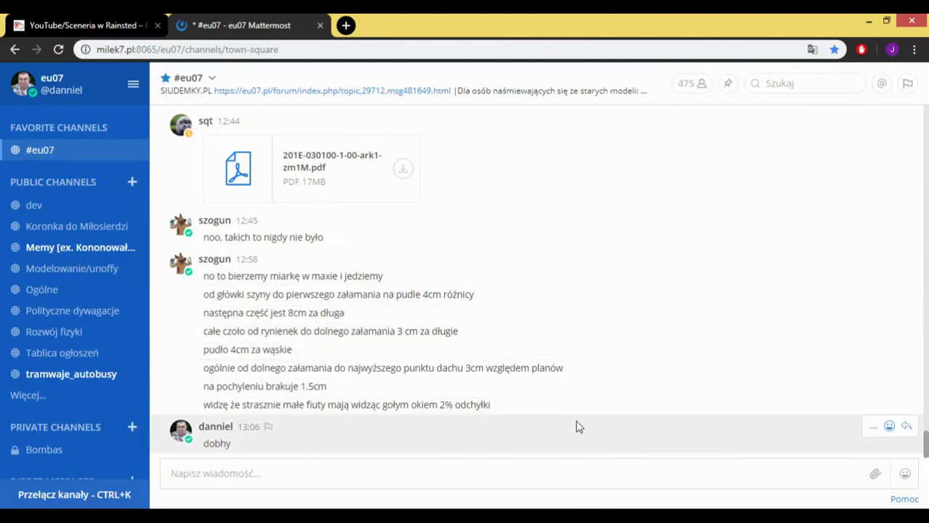
Step: Return to gmax, grab the exported terrain with Yet Another Gmax Grabber and save it as #teren.scn in the scenery folder
{"action": "left_click", "coordinate": [723, 516]}
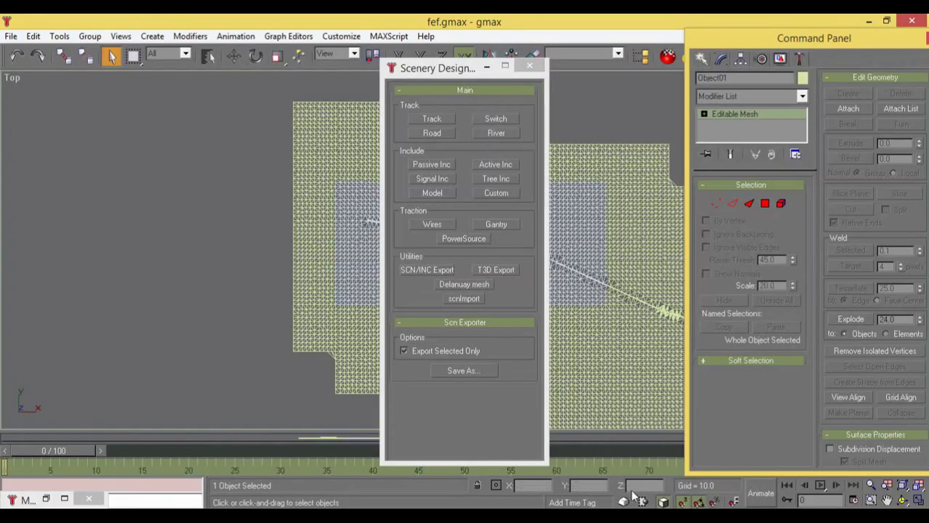
{"action": "left_click", "coordinate": [25, 42]}
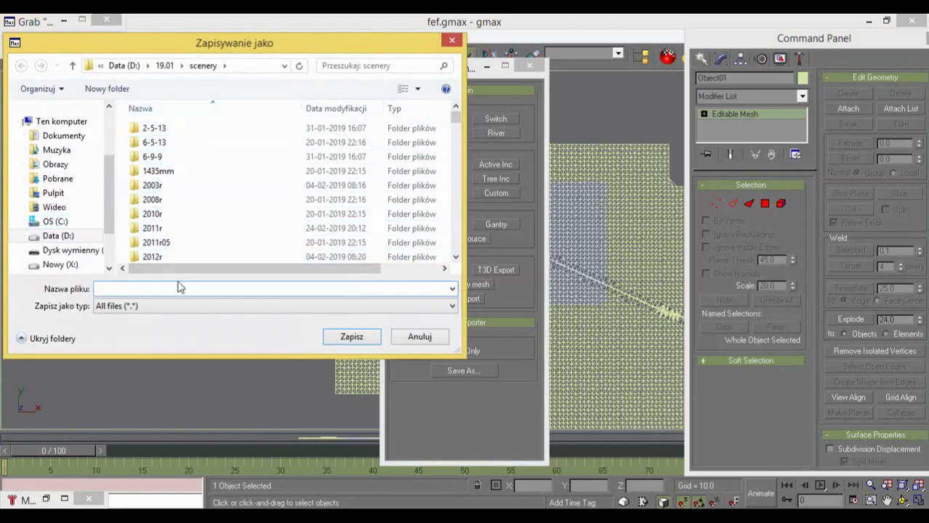
{"action": "type", "text": "#tere"}
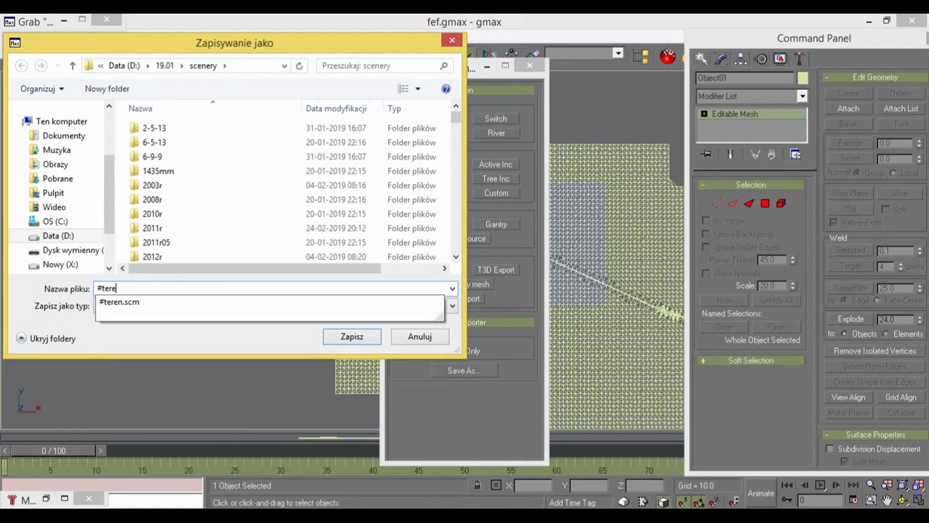
{"action": "type", "text": "n.scn"}
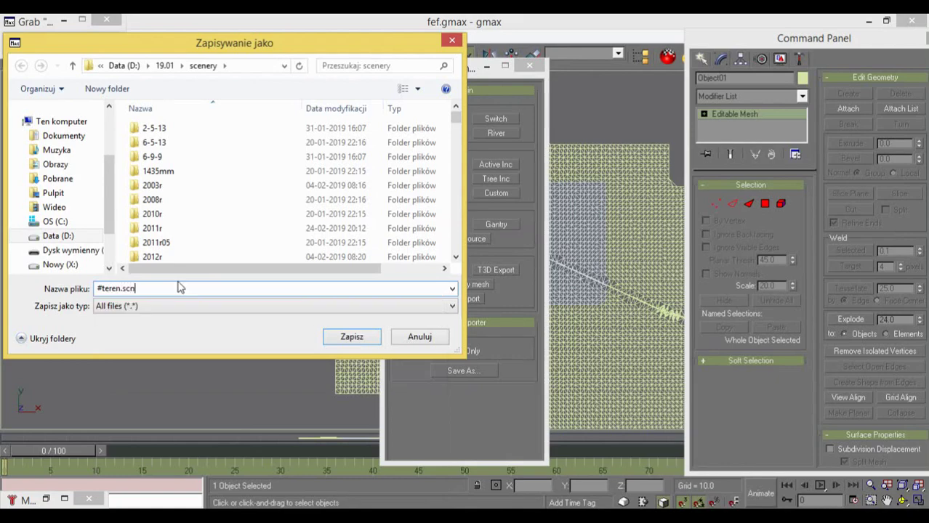
{"action": "left_click", "coordinate": [361, 336]}
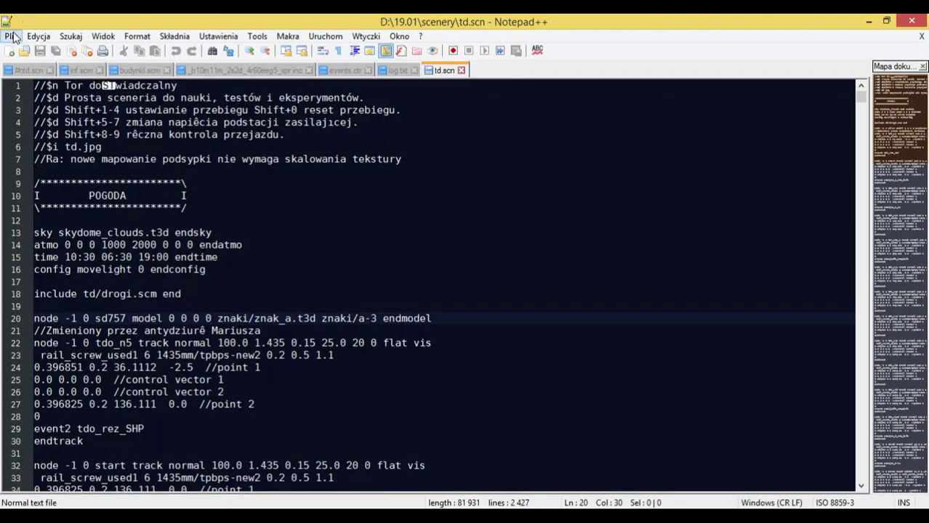
Step: Try to open teren.scn from the scenery folder in Notepad++, checking the running processes in Task Manager, and decline creating a new file
{"action": "left_click", "coordinate": [12, 36]}
{"action": "left_click", "coordinate": [9, 40]}
{"action": "left_click", "coordinate": [9, 38]}
{"action": "left_click", "coordinate": [11, 66]}
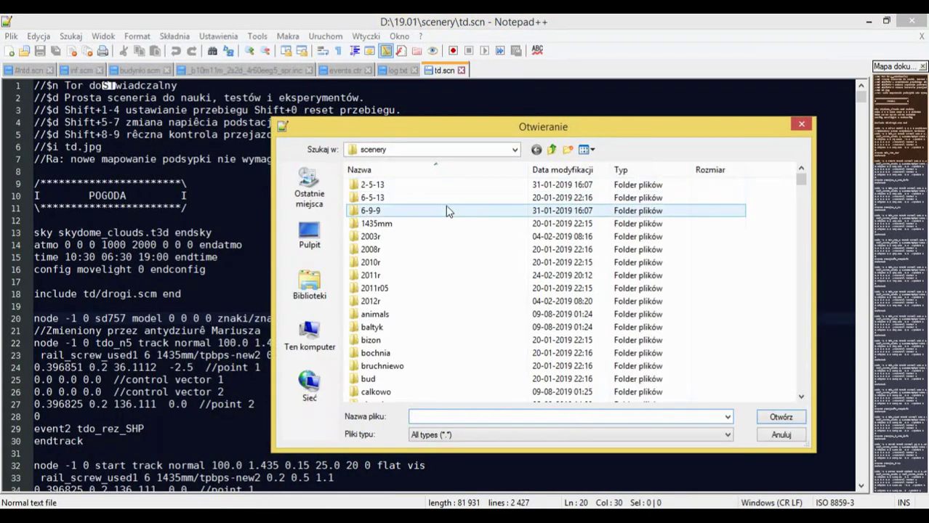
{"action": "type", "text": "teren"}
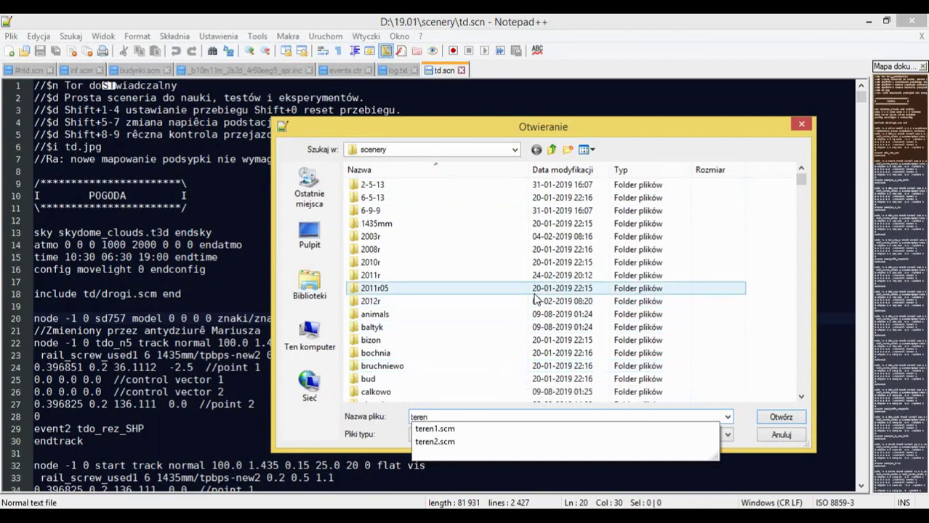
{"action": "type", "text": ".scn"}
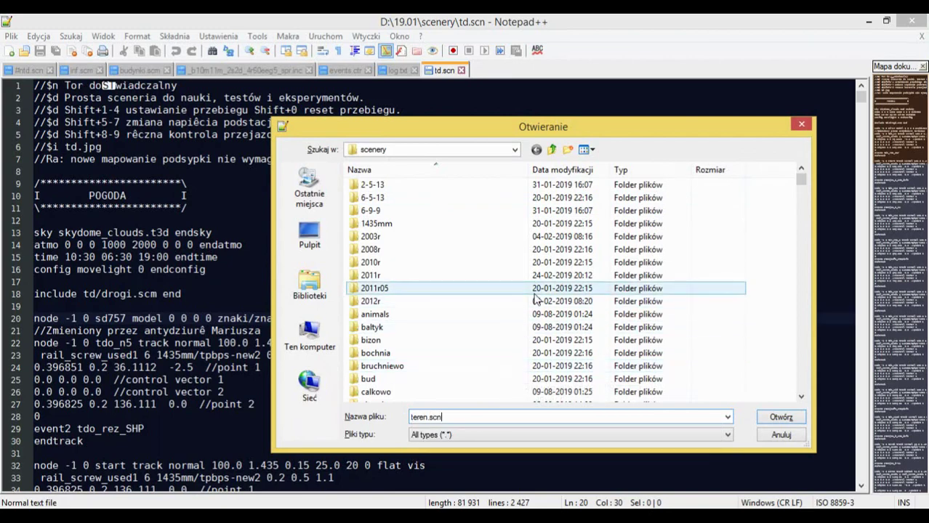
{"action": "key", "text": "alt+Tab"}
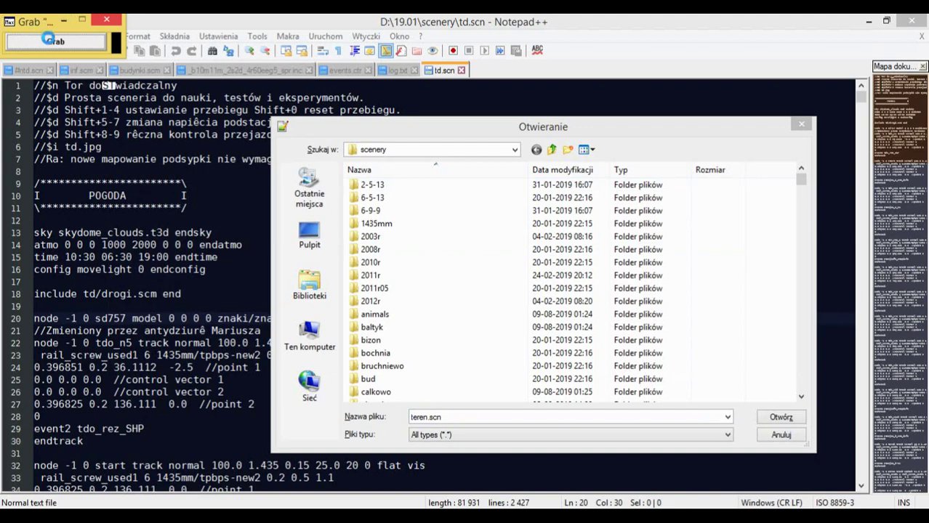
{"action": "key", "text": "ctrl+shift+Escape"}
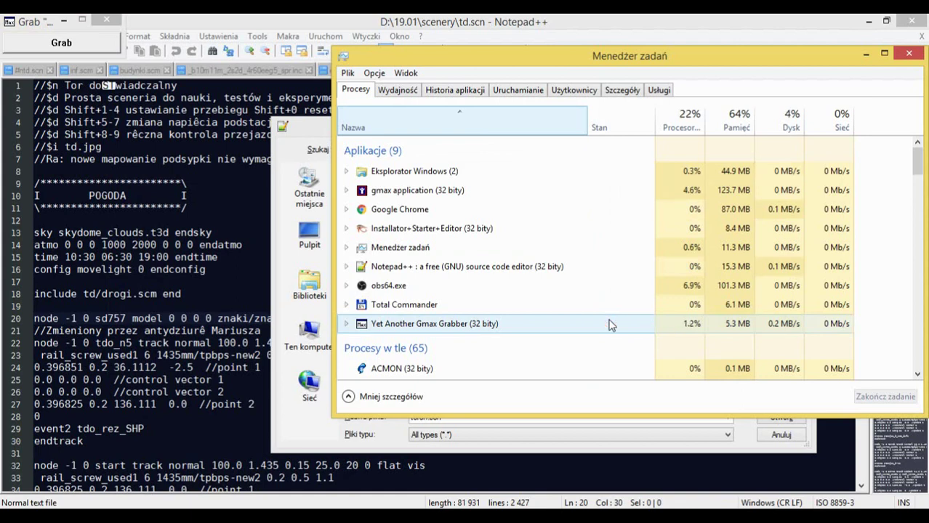
{"action": "left_click", "coordinate": [327, 131]}
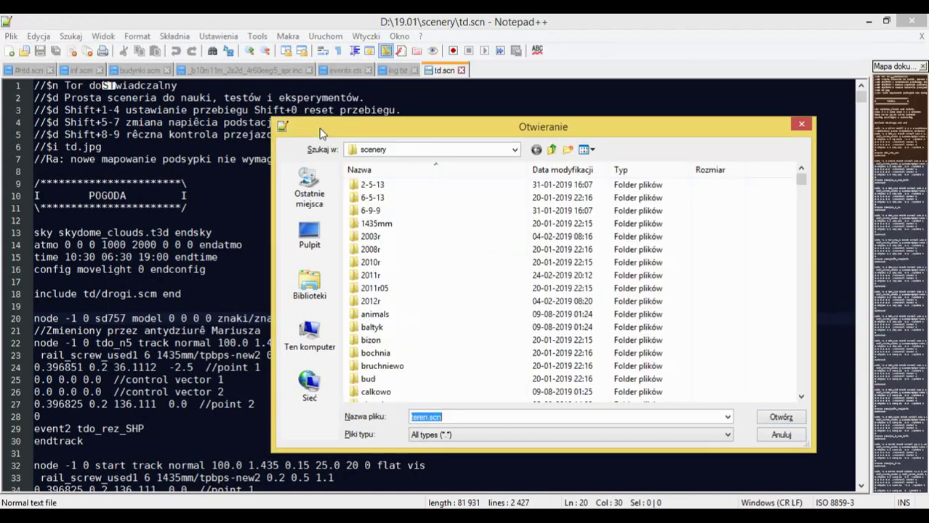
{"action": "left_click", "coordinate": [781, 418]}
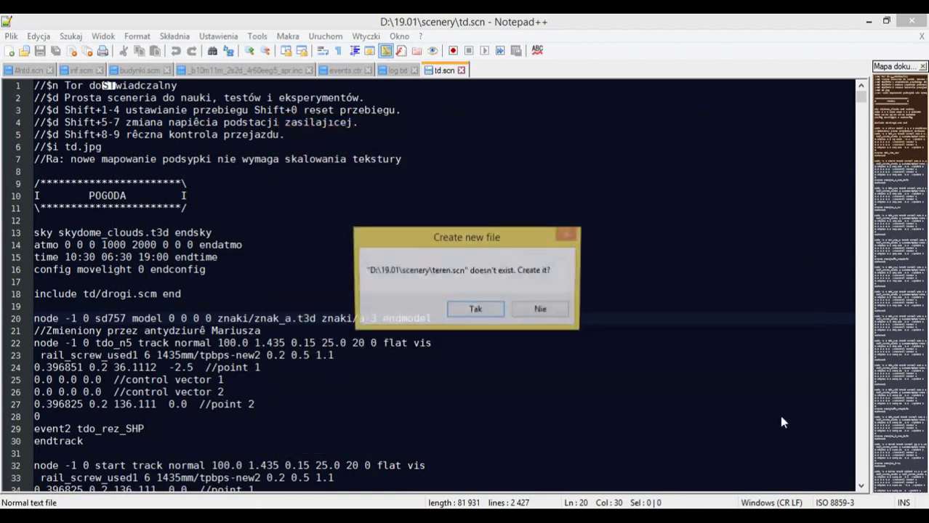
{"action": "left_click", "coordinate": [551, 310]}
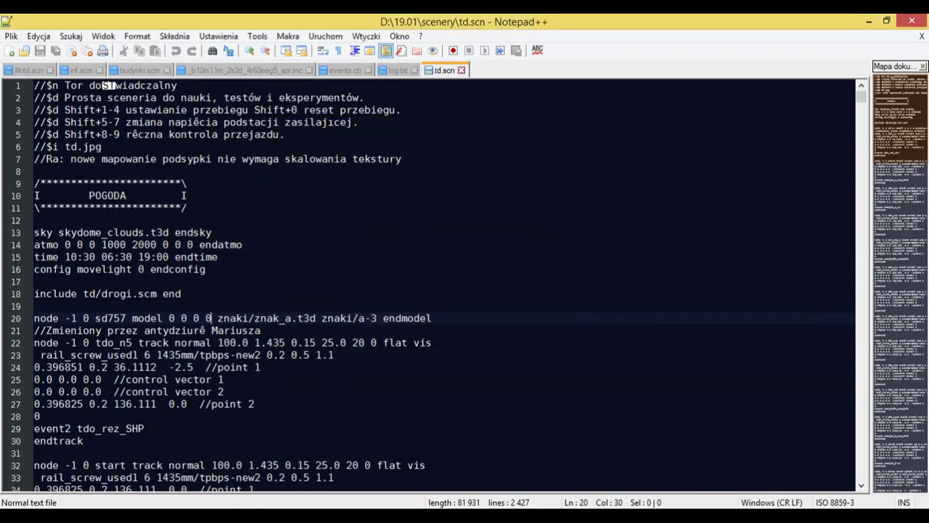
Step: Sort the scenery folder's files by modification date and open #teren.scn
{"action": "left_click", "coordinate": [11, 35]}
{"action": "left_click", "coordinate": [36, 67]}
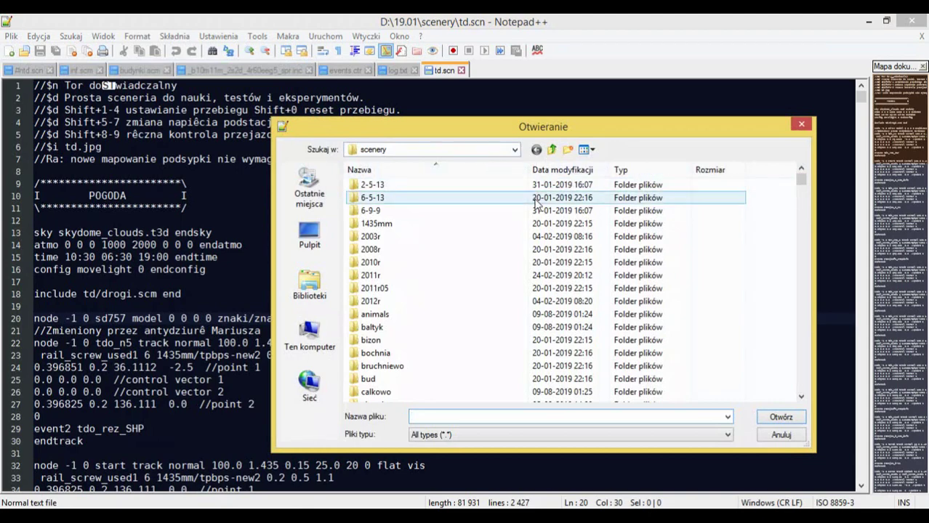
{"action": "left_click", "coordinate": [564, 172]}
{"action": "left_click", "coordinate": [469, 190]}
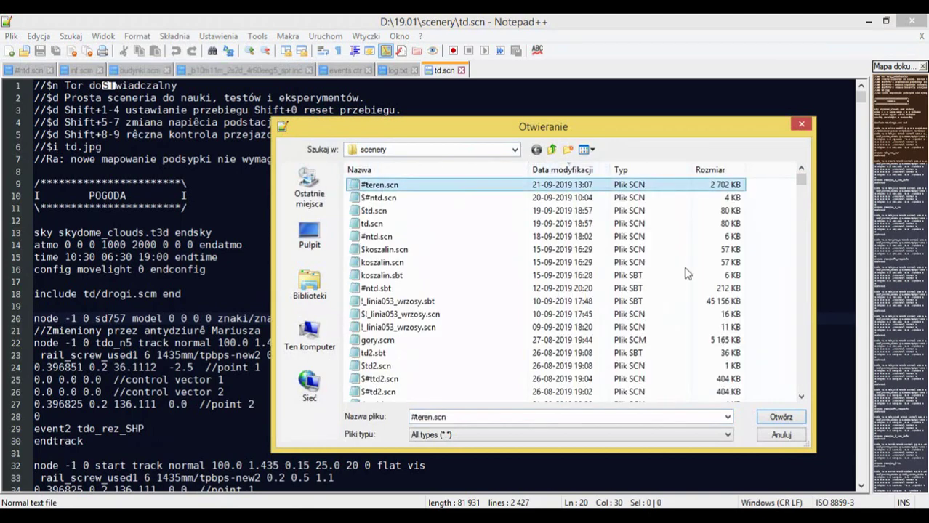
{"action": "left_click", "coordinate": [780, 416]}
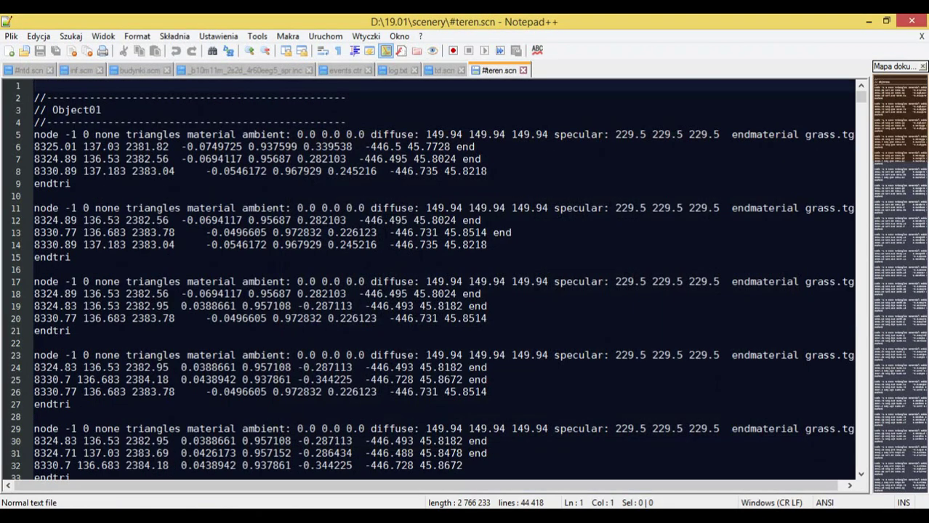
Step: Start opening another file, check the scenery's export file name in Rainsted's export parameters and return to Notepad++
{"action": "left_click", "coordinate": [11, 37]}
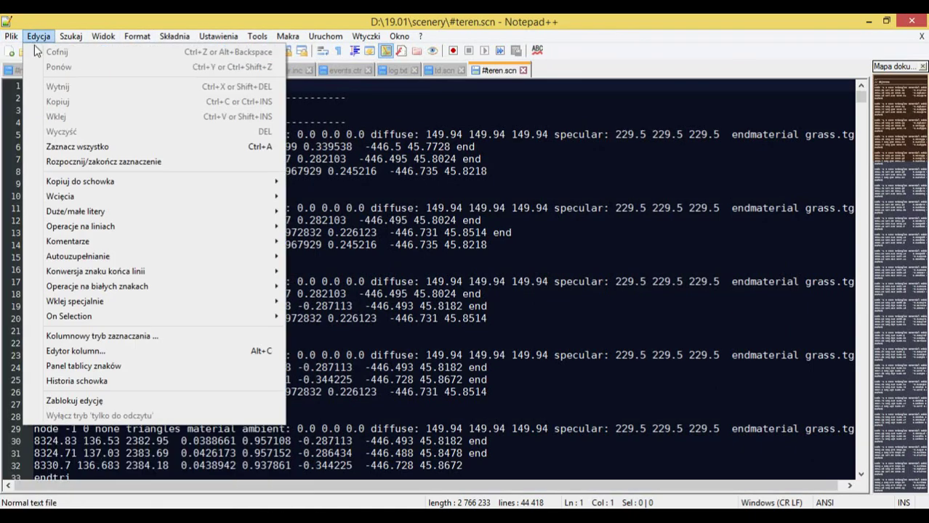
{"action": "left_click", "coordinate": [37, 67]}
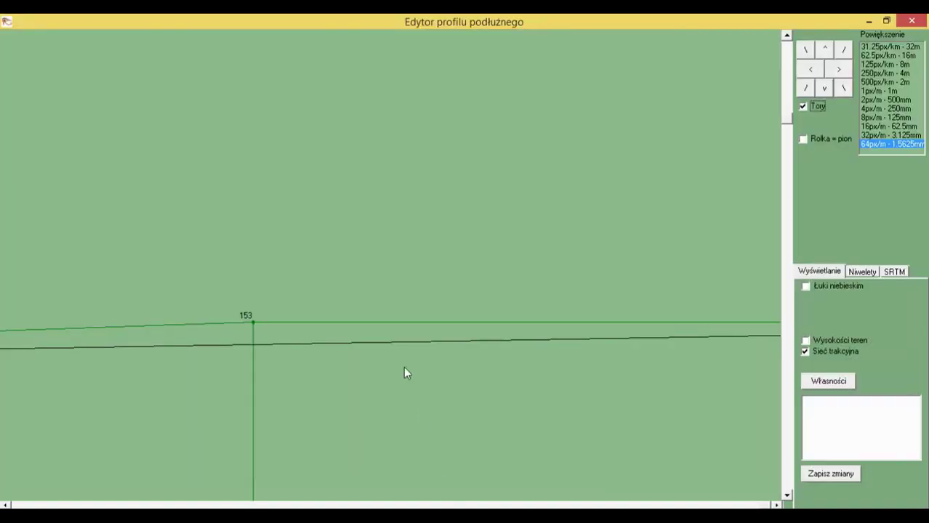
{"action": "left_click", "coordinate": [910, 20]}
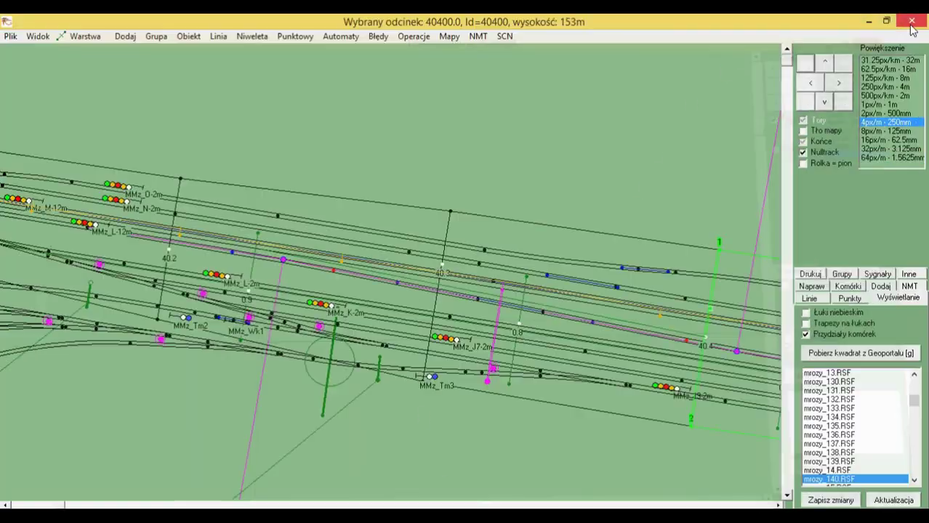
{"action": "key", "text": "ctrl+e"}
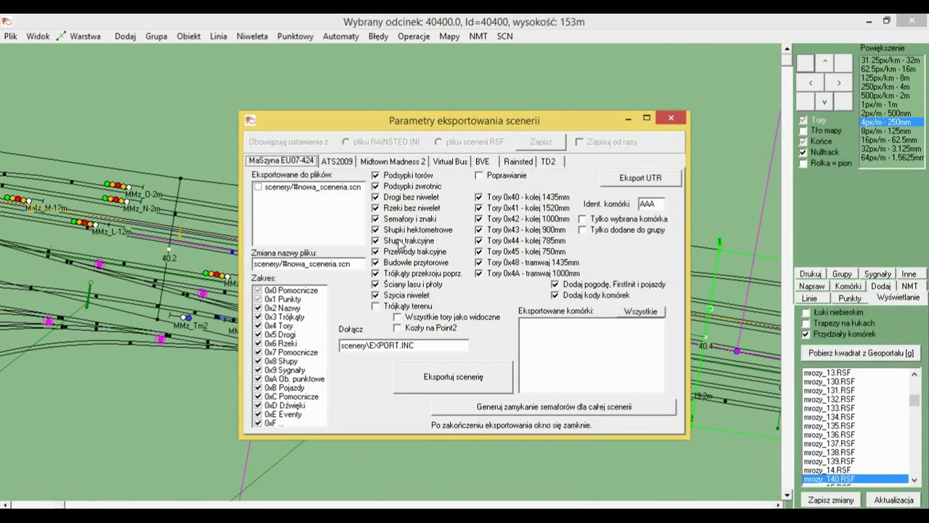
{"action": "key", "text": "alt+Tab"}
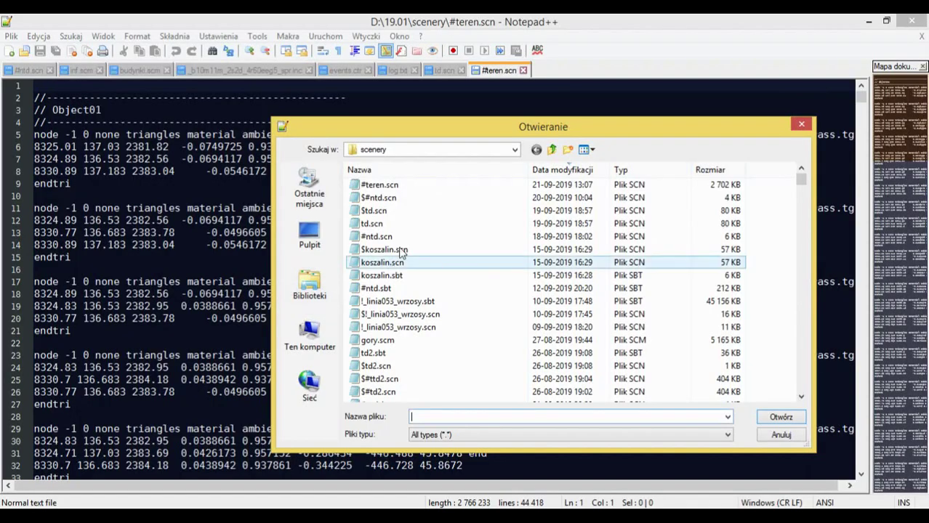
Step: Open #nowa_sceneria.scn from the scenery folder
{"action": "type", "text": "#no"}
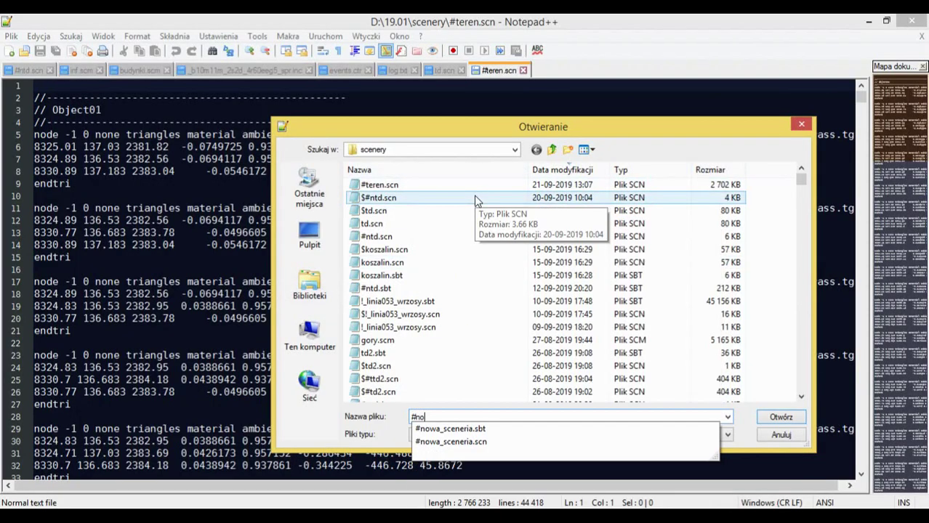
{"action": "key", "text": "Down"}
{"action": "key", "text": "Down"}
{"action": "key", "text": "Down"}
{"action": "key", "text": "Down"}
{"action": "key", "text": "Down"}
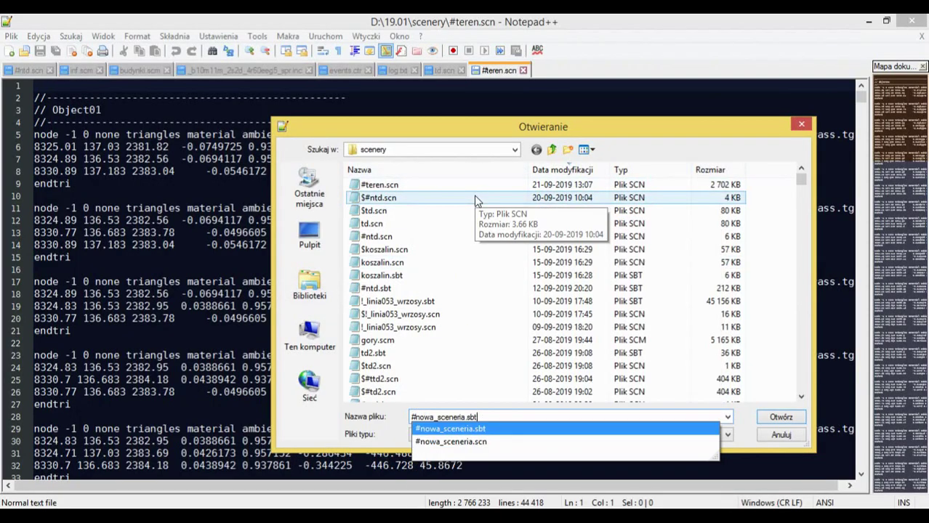
{"action": "key", "text": "Return"}
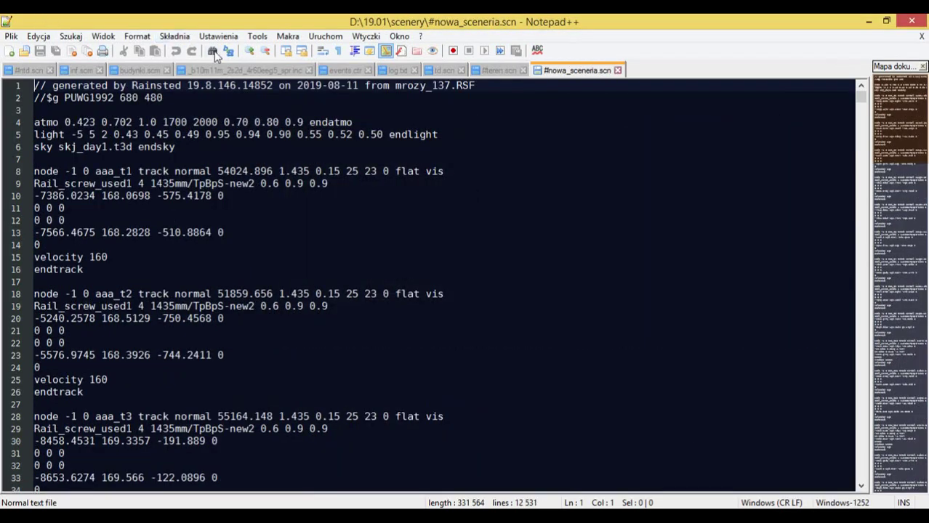
{"action": "left_click_drag", "start_coordinate": [166, 97], "coordinate": [8, 99]}
{"action": "key", "text": "ctrl+c"}
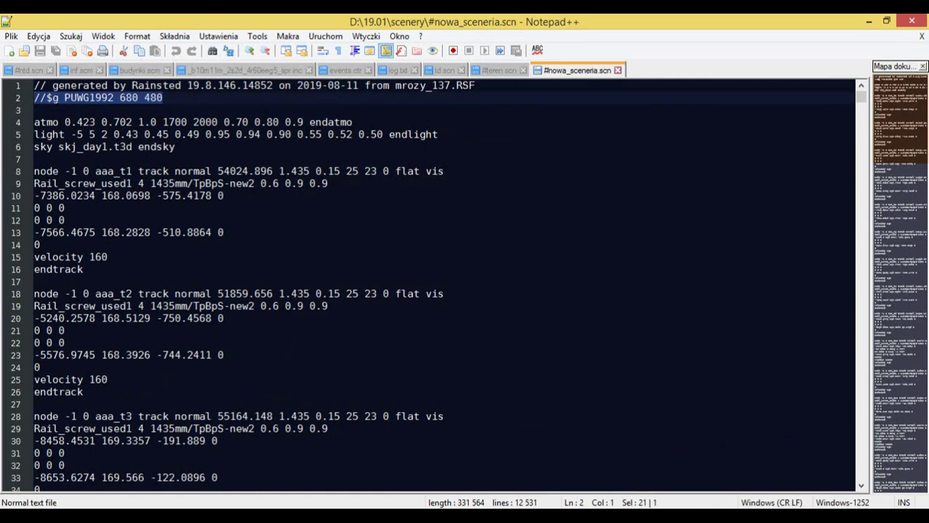
{"action": "key", "text": "alt+Tab"}
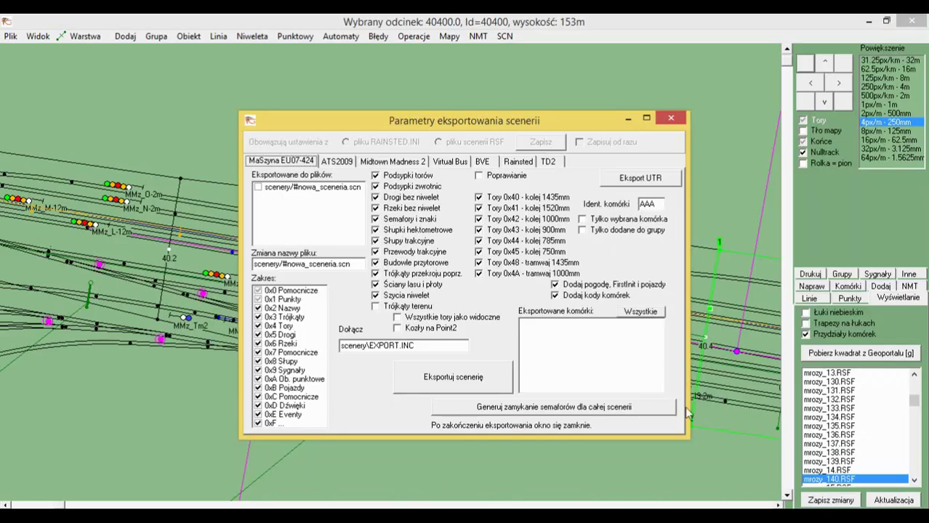
{"action": "left_click", "coordinate": [672, 118]}
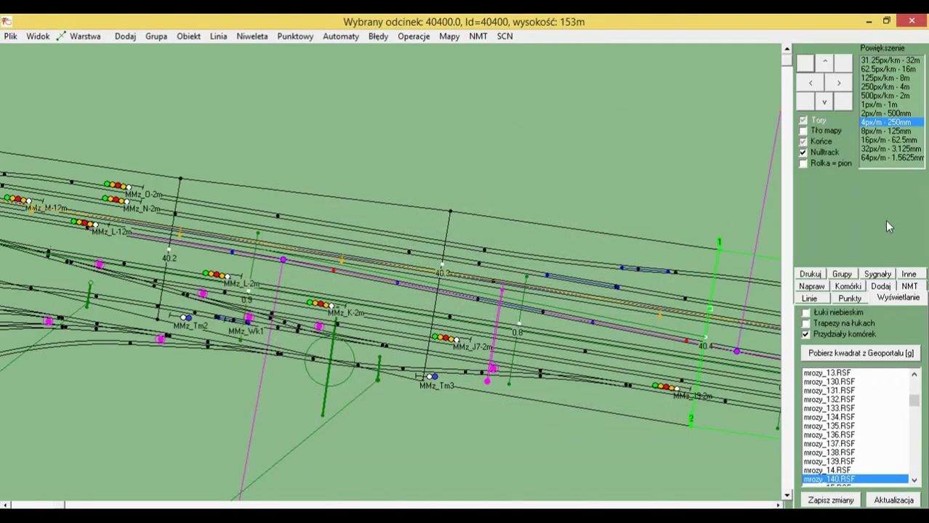
{"action": "left_click", "coordinate": [854, 298]}
{"action": "left_click", "coordinate": [848, 287]}
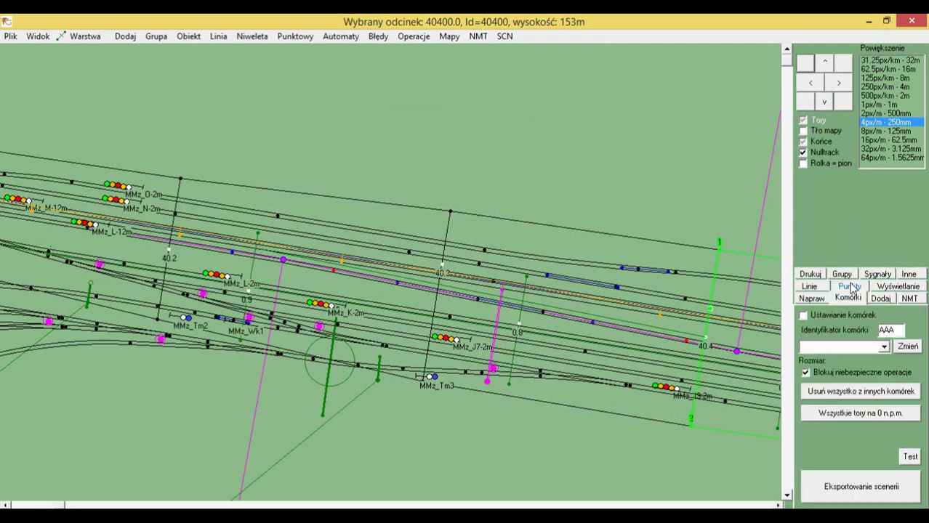
{"action": "left_click", "coordinate": [908, 298]}
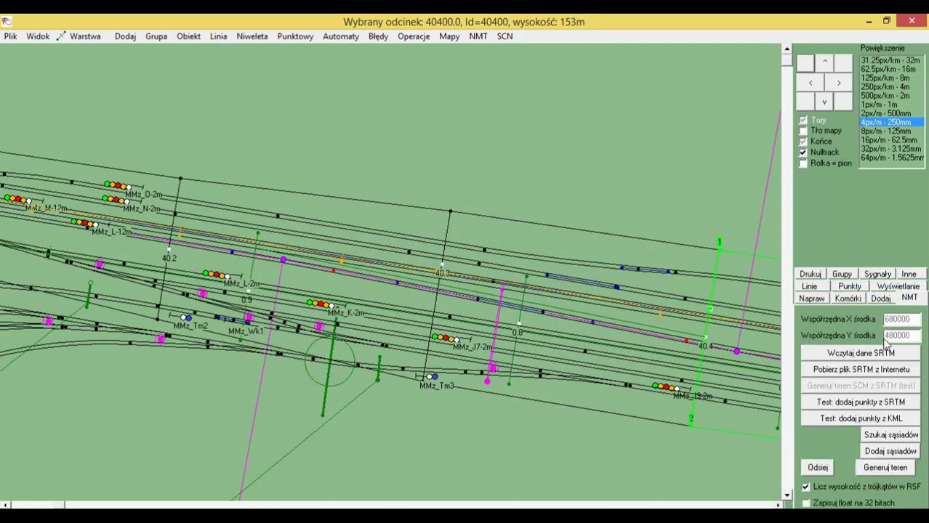
{"action": "key", "text": "alt+Tab"}
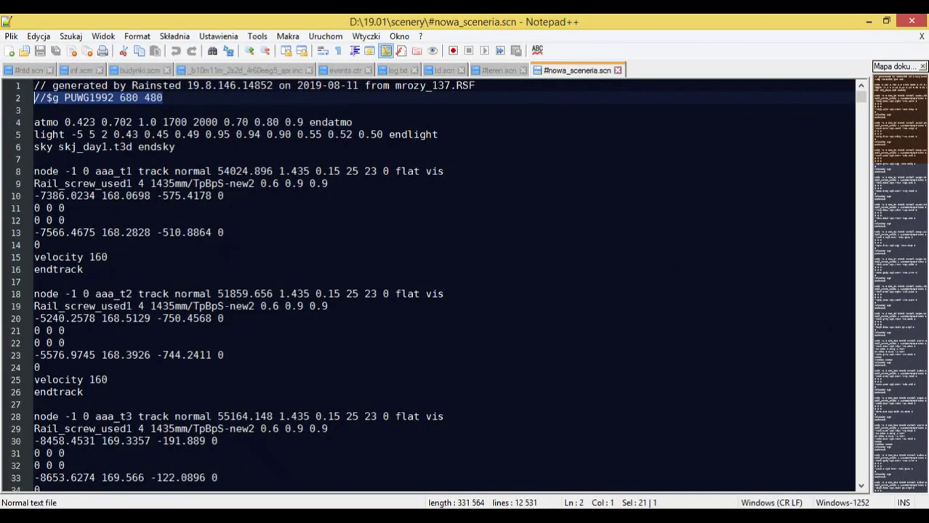
Step: Paste the copied PUWG1992 line at the start of #teren.scn, save the file and check its end
{"action": "left_click", "coordinate": [484, 71]}
{"action": "key", "text": "ctrl+v"}
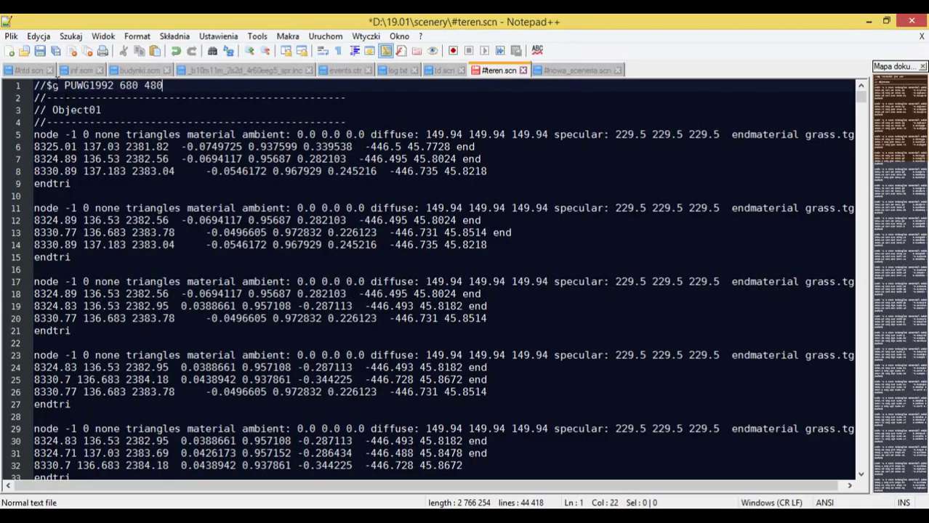
{"action": "left_click", "coordinate": [38, 51]}
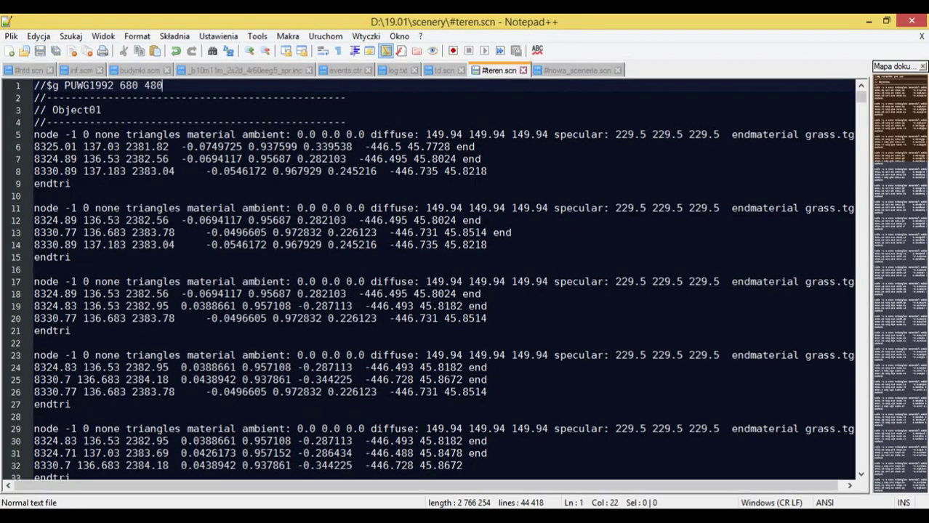
{"action": "left_click_drag", "start_coordinate": [865, 108], "coordinate": [888, 498]}
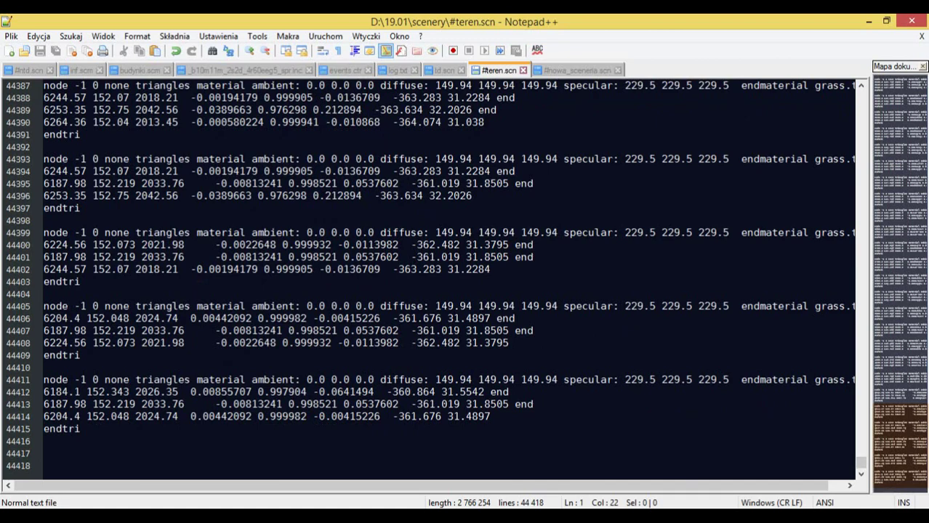
Step: Switch to Rainsted, close the scenery editor and select the #teren scenery in the restarted launcher
{"action": "key", "text": "alt+Tab"}
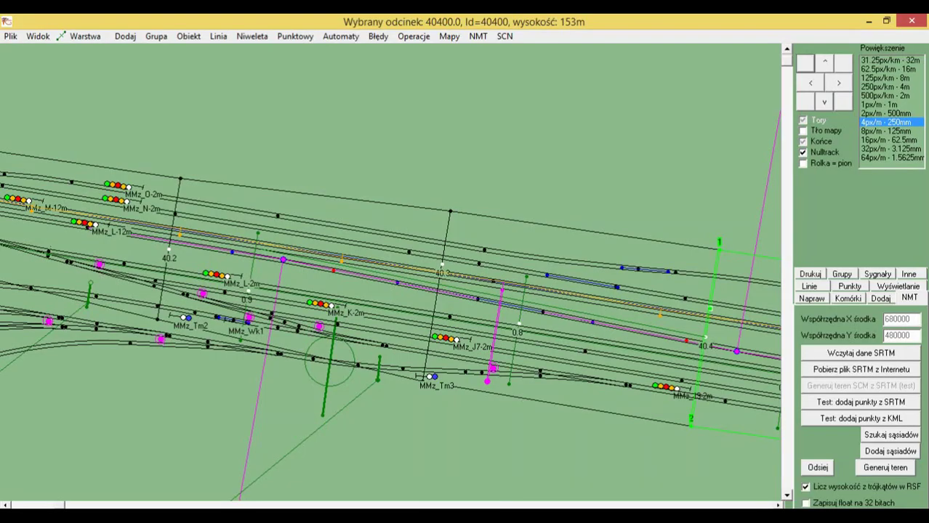
{"action": "left_click", "coordinate": [912, 22]}
{"action": "left_click", "coordinate": [723, 80]}
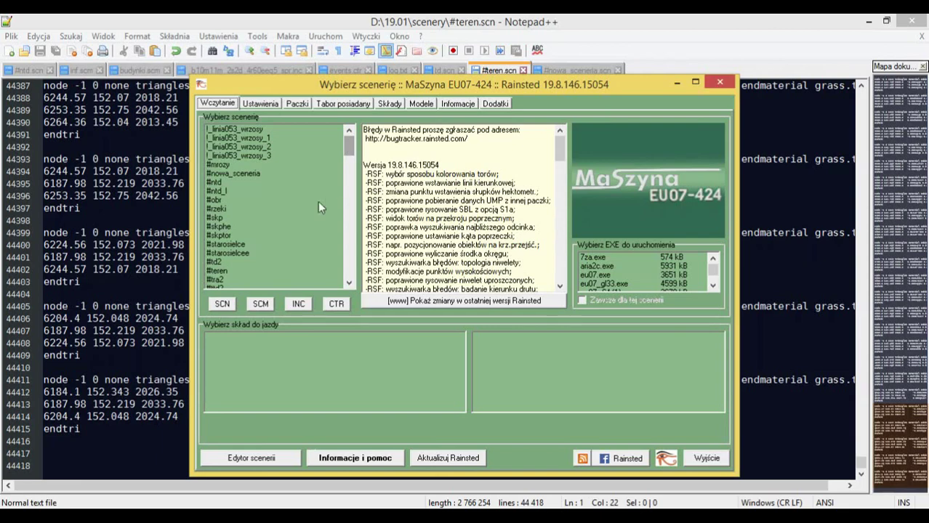
{"action": "left_click", "coordinate": [216, 271]}
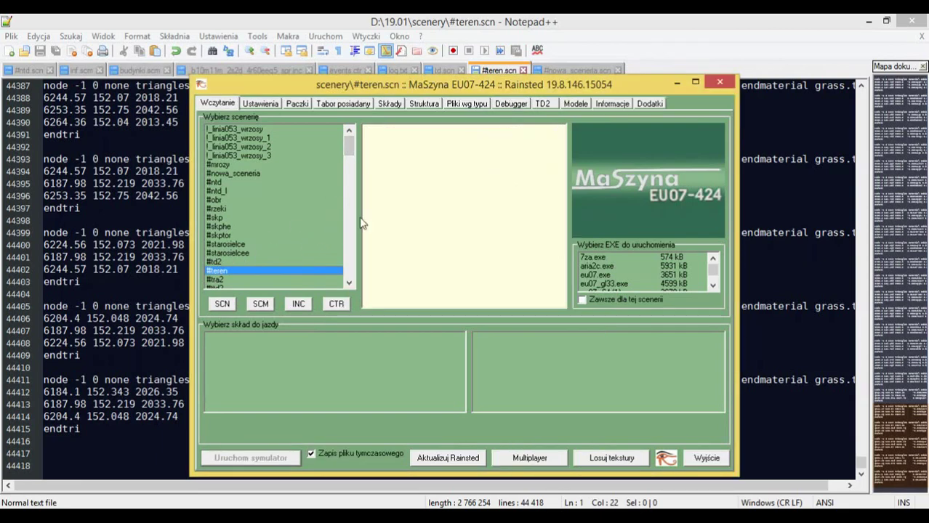
Step: Load all of #teren's includes without parameters and export the scenery to RSF
{"action": "left_click", "coordinate": [466, 104]}
{"action": "left_click", "coordinate": [497, 107]}
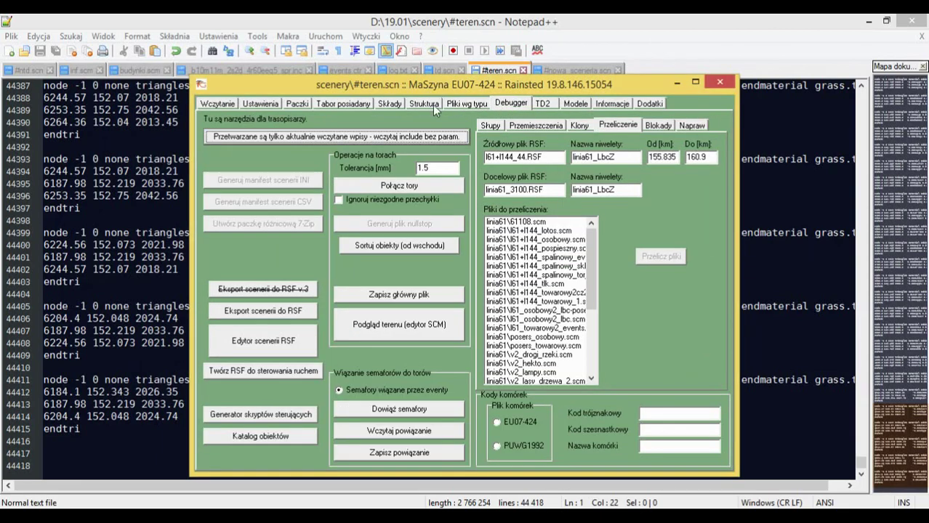
{"action": "left_click", "coordinate": [429, 104]}
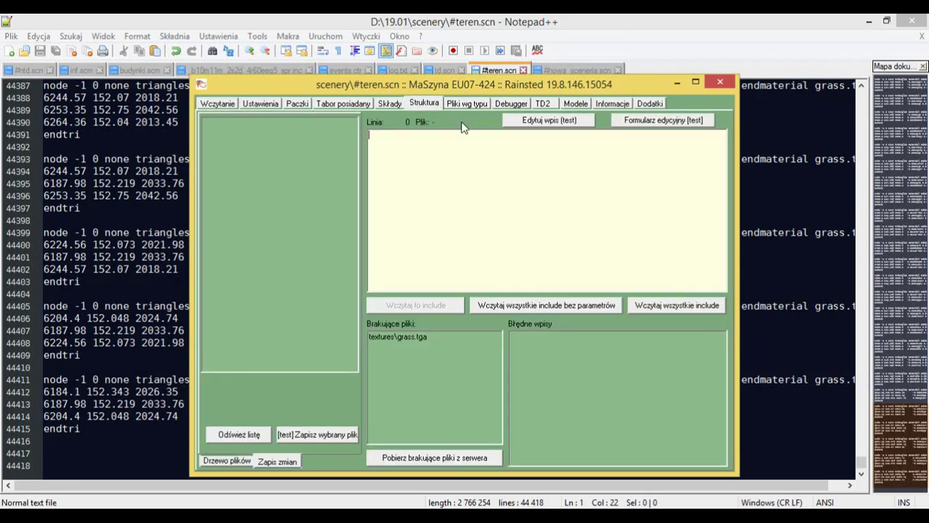
{"action": "left_click", "coordinate": [594, 308]}
{"action": "left_click", "coordinate": [507, 106]}
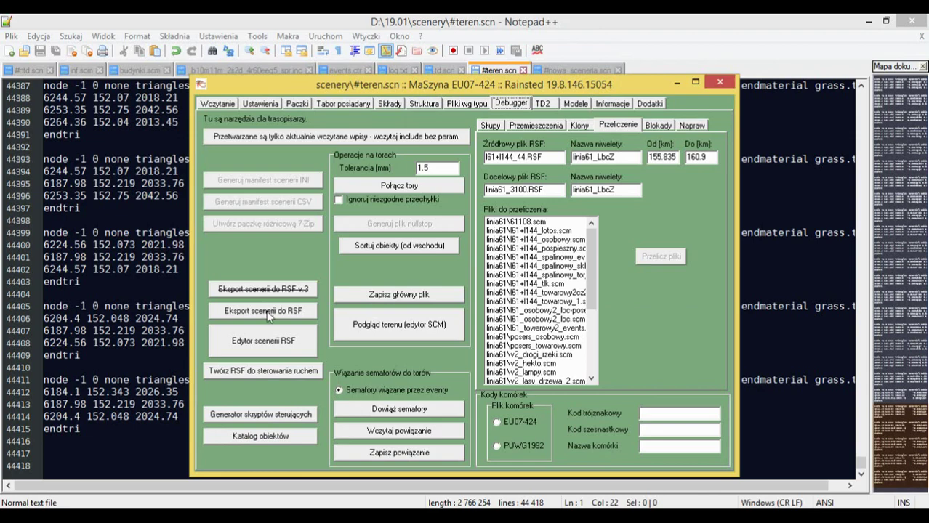
{"action": "left_click", "coordinate": [264, 311]}
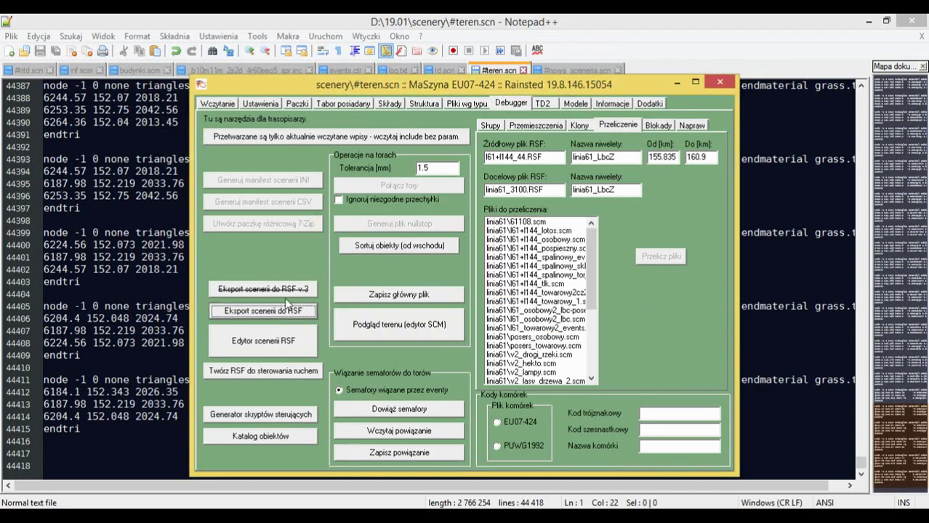
Step: Open the RSF scenery editor full screen and load #teren_1.RSF, comparing it with #teren_2.RSF
{"action": "left_click", "coordinate": [280, 337]}
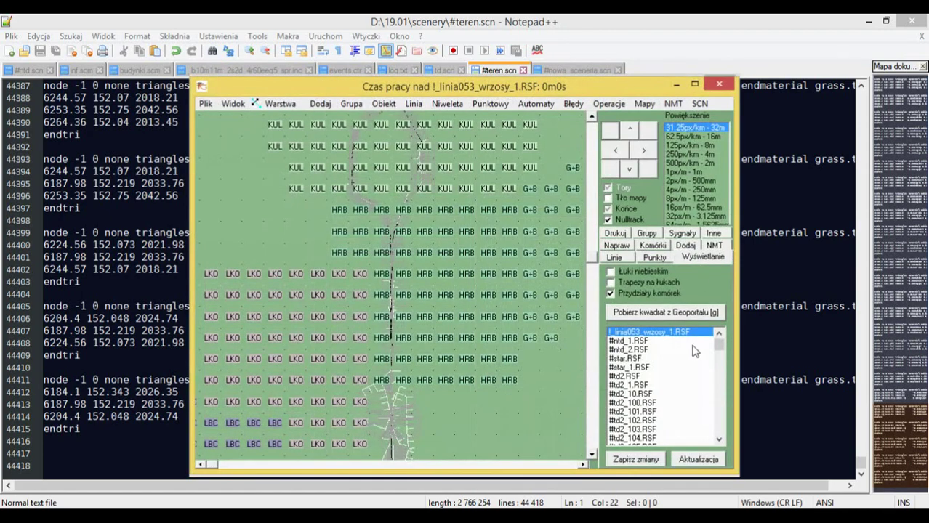
{"action": "left_click", "coordinate": [695, 86]}
{"action": "left_click_drag", "start_coordinate": [914, 374], "coordinate": [914, 393]}
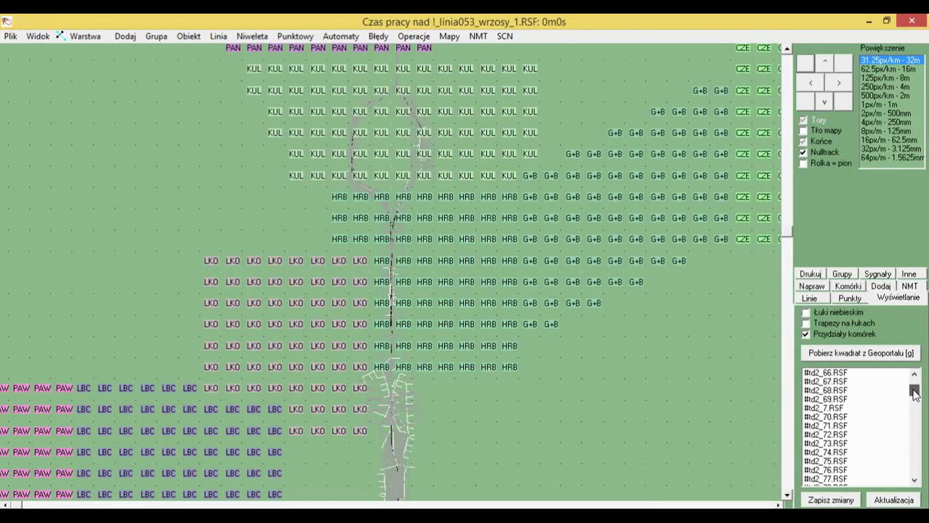
{"action": "left_click", "coordinate": [914, 480]}
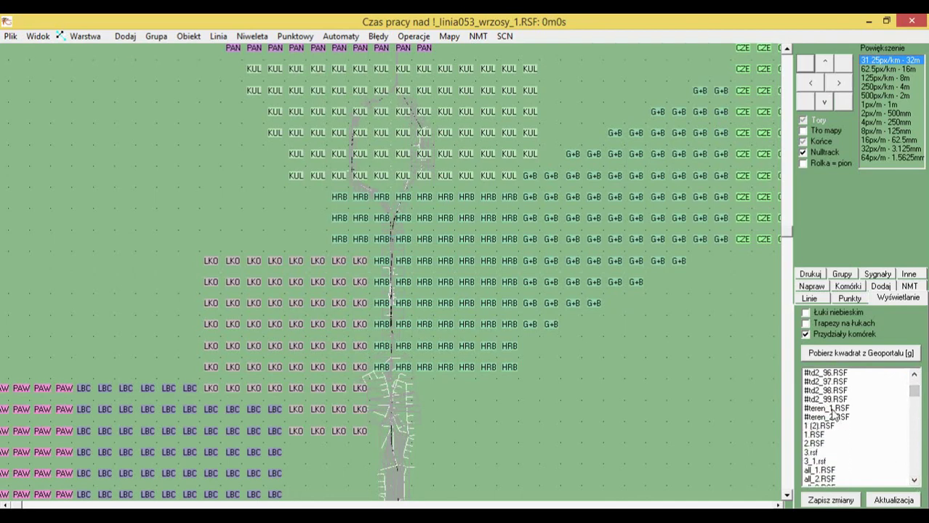
{"action": "left_click", "coordinate": [834, 409]}
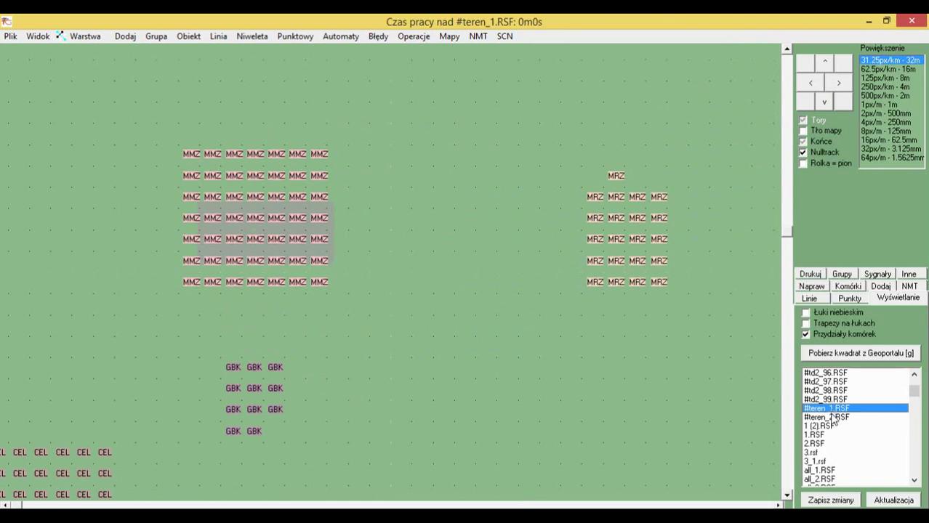
{"action": "left_click", "coordinate": [832, 418]}
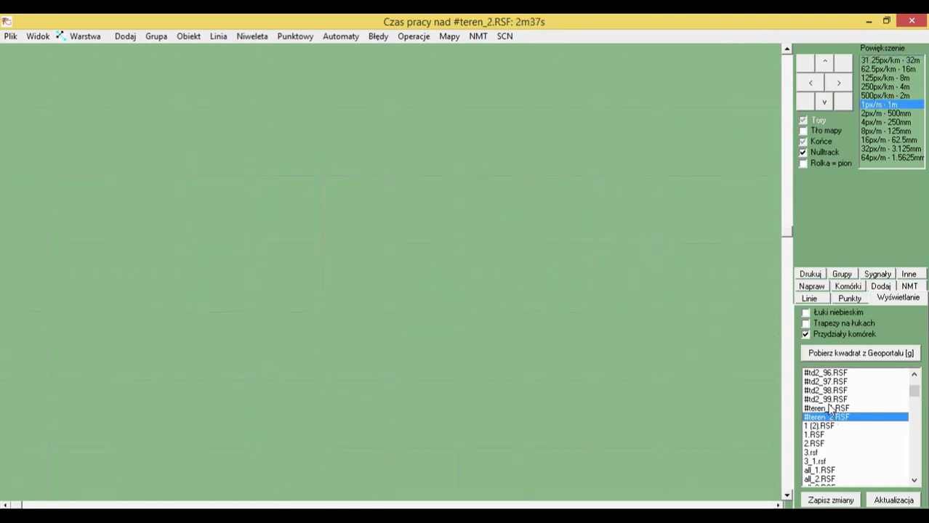
{"action": "left_click", "coordinate": [828, 409]}
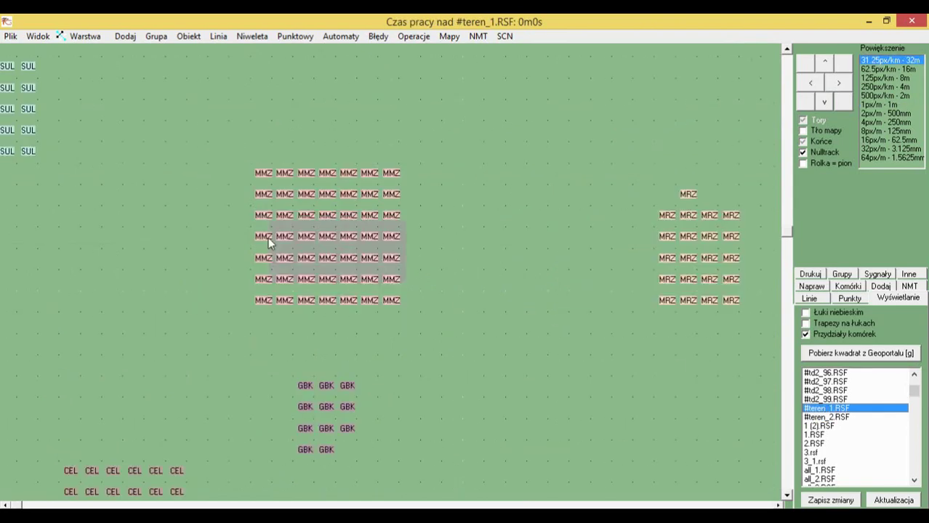
Step: Compare the terrain around the track junction with the downloaded Geoportal map background, and hide the map again
{"action": "scroll", "coordinate": [320, 250], "scroll_direction": "up", "scroll_amount": 3}
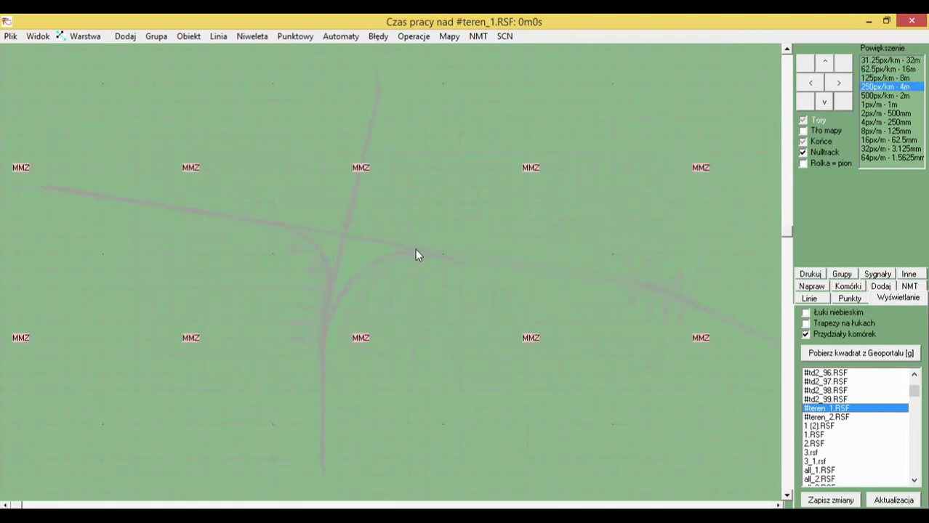
{"action": "scroll", "coordinate": [428, 251], "scroll_direction": "up", "scroll_amount": 3}
{"action": "key", "text": "g"}
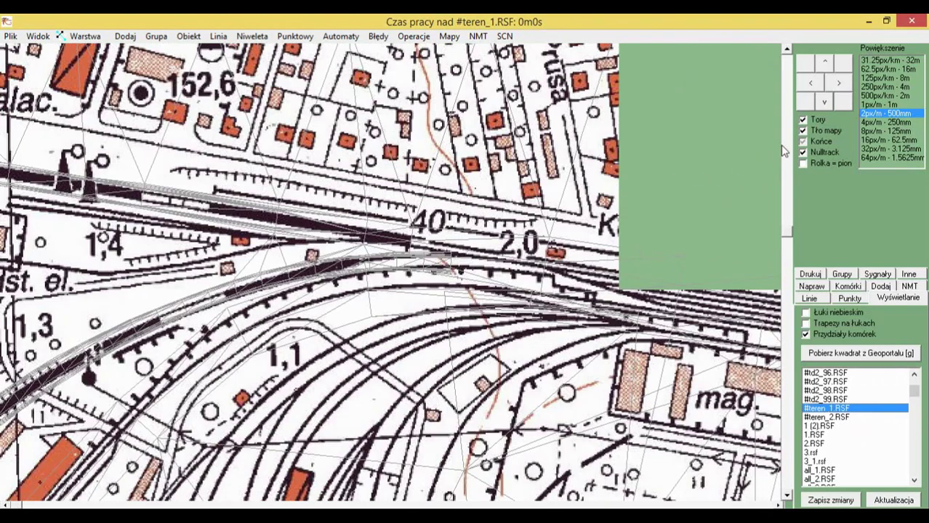
{"action": "left_click", "coordinate": [802, 130]}
Step: Make Powierzchnia terenu the active layer and view the whole terrain point grid
{"action": "left_click", "coordinate": [83, 36]}
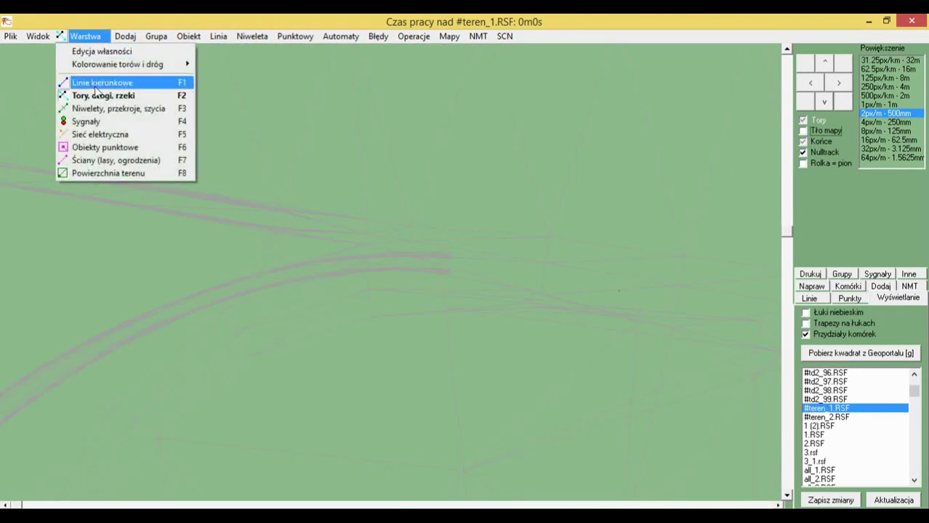
{"action": "left_click", "coordinate": [95, 173]}
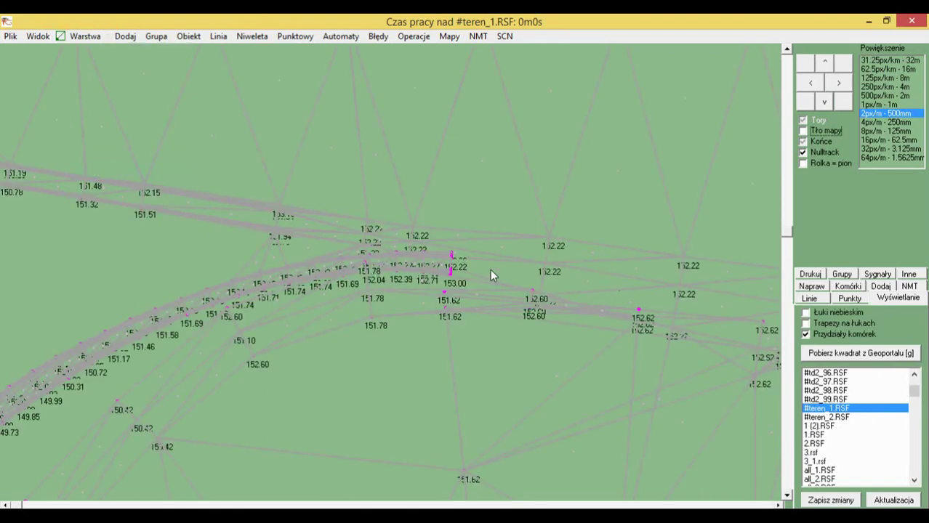
{"action": "scroll", "coordinate": [554, 305], "scroll_direction": "up", "scroll_amount": 2}
{"action": "scroll", "coordinate": [477, 295], "scroll_direction": "down", "scroll_amount": 4}
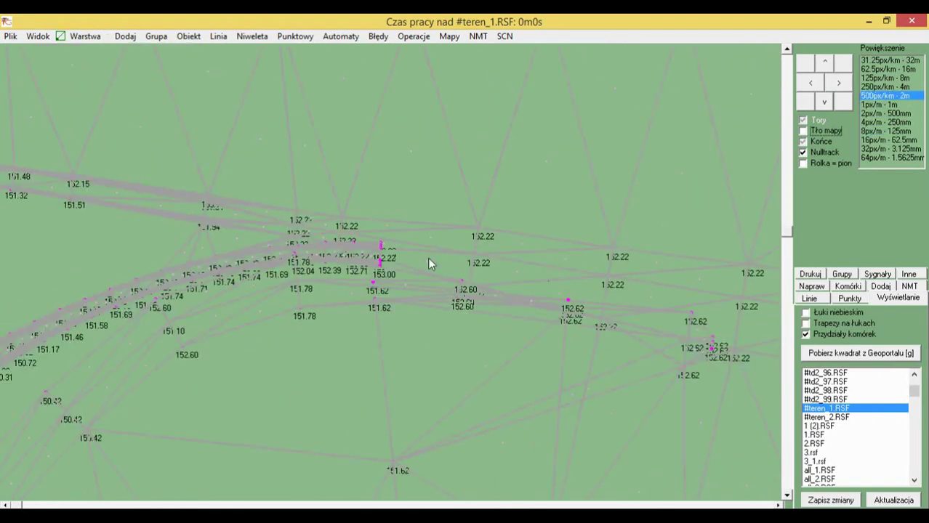
{"action": "scroll", "coordinate": [398, 231], "scroll_direction": "down", "scroll_amount": 2}
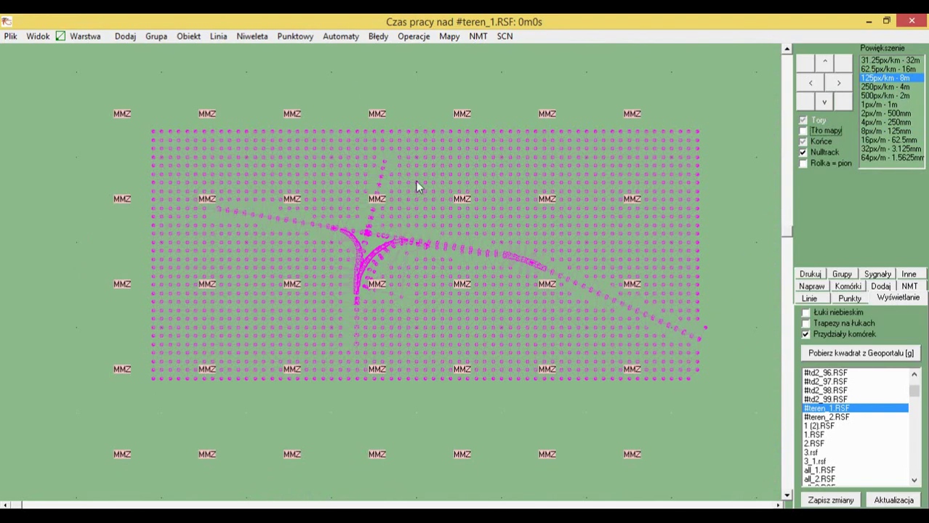
Step: Repair all of the terrain's triangles with the NMT operation Napraw wszystkie trójkąty
{"action": "left_click", "coordinate": [475, 37]}
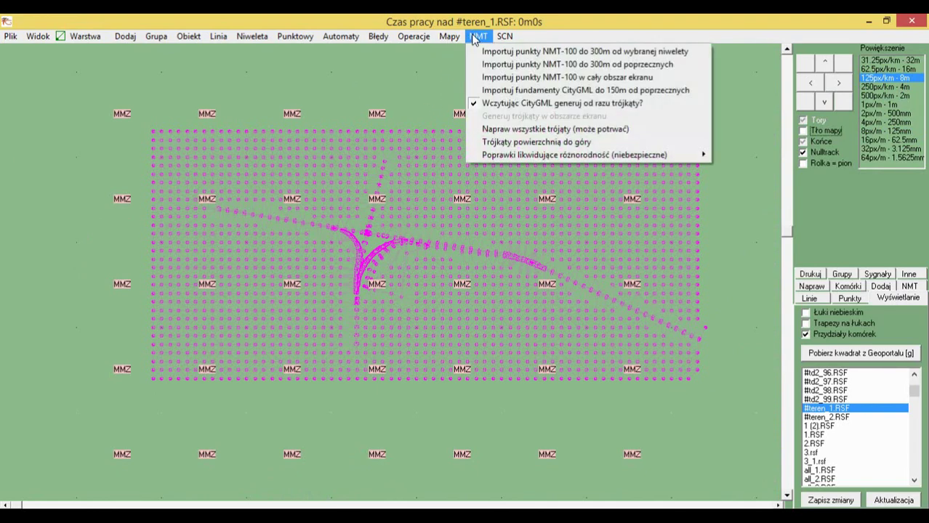
{"action": "left_click", "coordinate": [534, 128]}
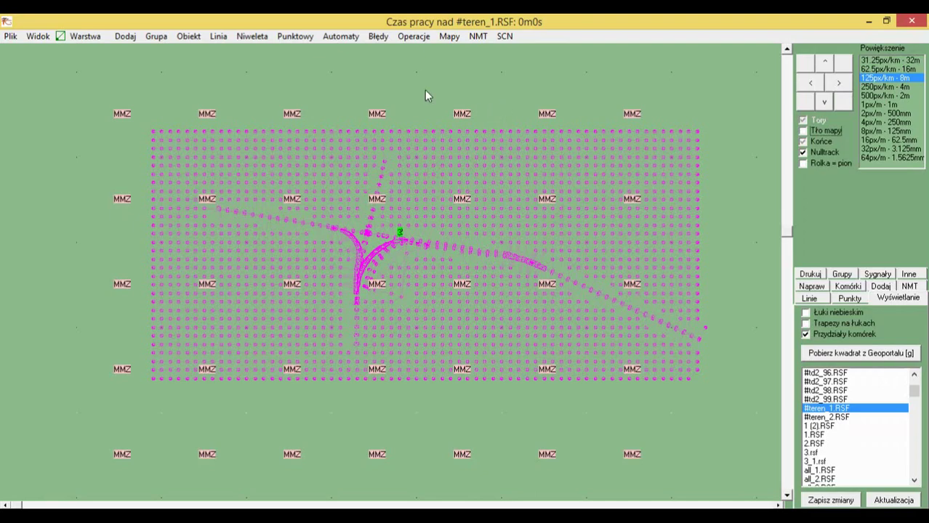
{"action": "left_click_drag", "start_coordinate": [442, 115], "coordinate": [451, 88]}
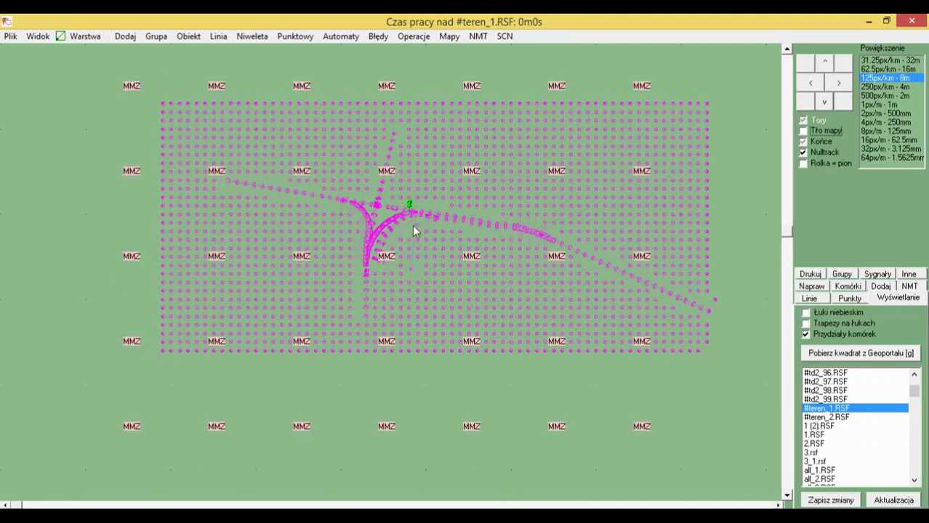
Step: Examine the terrain triangles and point heights around the curved track junction, selecting individual triangles
{"action": "scroll", "coordinate": [411, 222], "scroll_direction": "up", "scroll_amount": 4}
{"action": "left_click", "coordinate": [459, 297]}
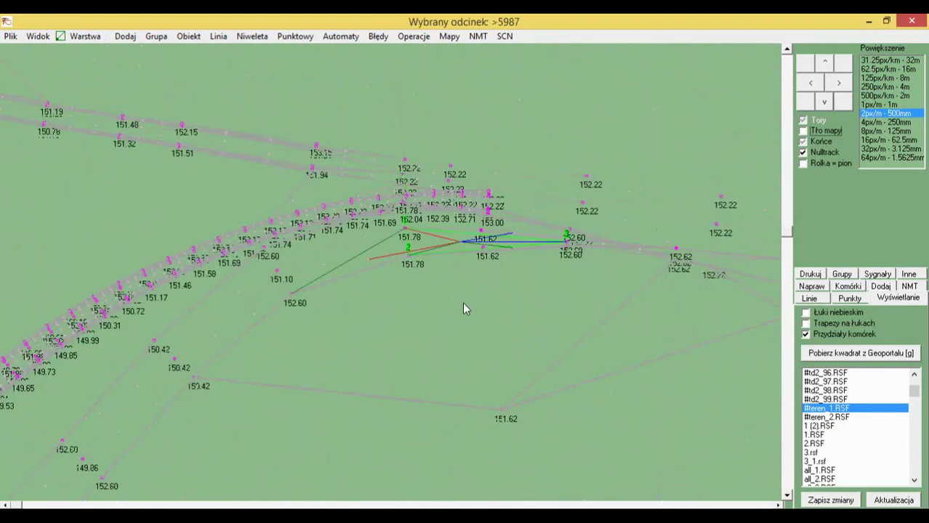
{"action": "scroll", "coordinate": [383, 265], "scroll_direction": "up", "scroll_amount": 1}
{"action": "left_click_drag", "start_coordinate": [438, 303], "coordinate": [488, 318]}
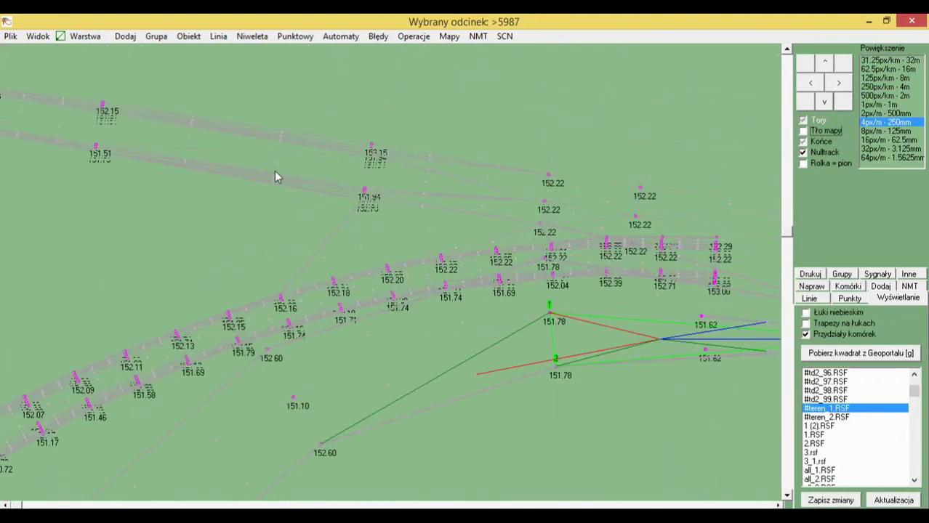
{"action": "scroll", "coordinate": [417, 190], "scroll_direction": "down", "scroll_amount": 3}
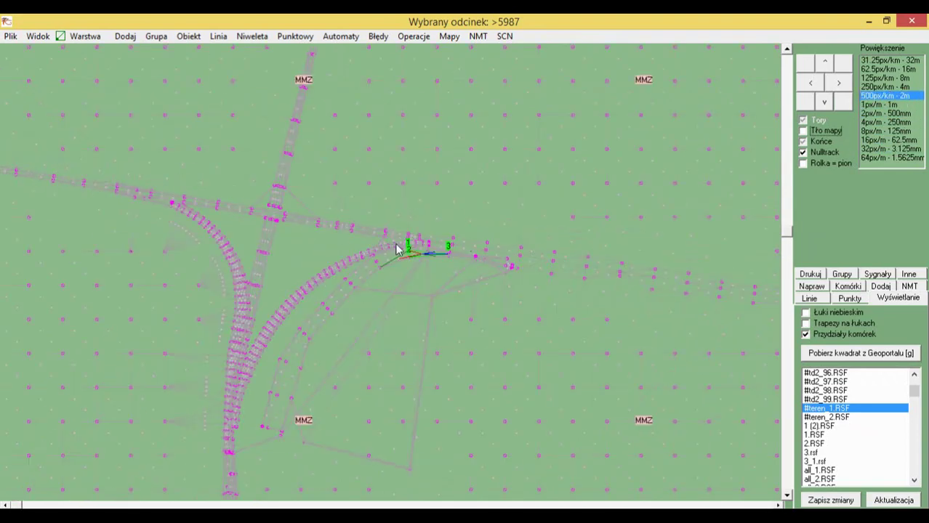
{"action": "left_click_drag", "start_coordinate": [448, 323], "coordinate": [423, 212]}
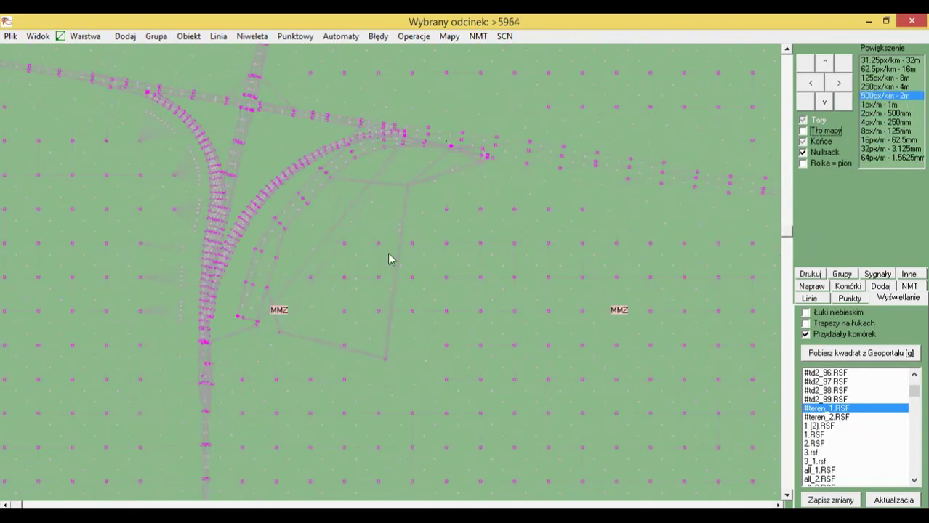
Step: Check individual terrain triangles southeast of the track junction and run the NMT operation Napraw wszystkie trójkąty on the terrain again
{"action": "left_click", "coordinate": [375, 263]}
{"action": "left_click", "coordinate": [363, 321]}
{"action": "left_click", "coordinate": [515, 313]}
{"action": "left_click", "coordinate": [550, 319]}
{"action": "left_click_drag", "start_coordinate": [551, 332], "coordinate": [443, 299]}
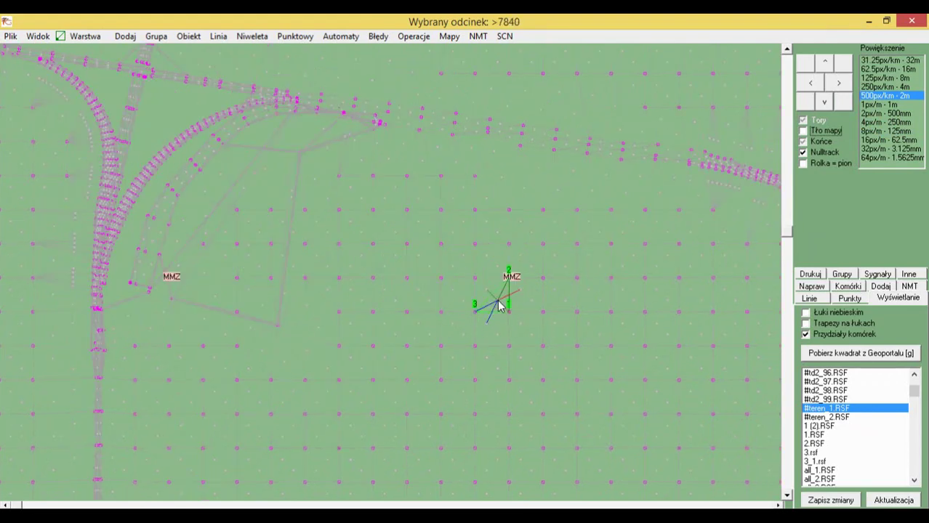
{"action": "left_click", "coordinate": [449, 36]}
{"action": "mouse_move", "coordinate": [414, 36]}
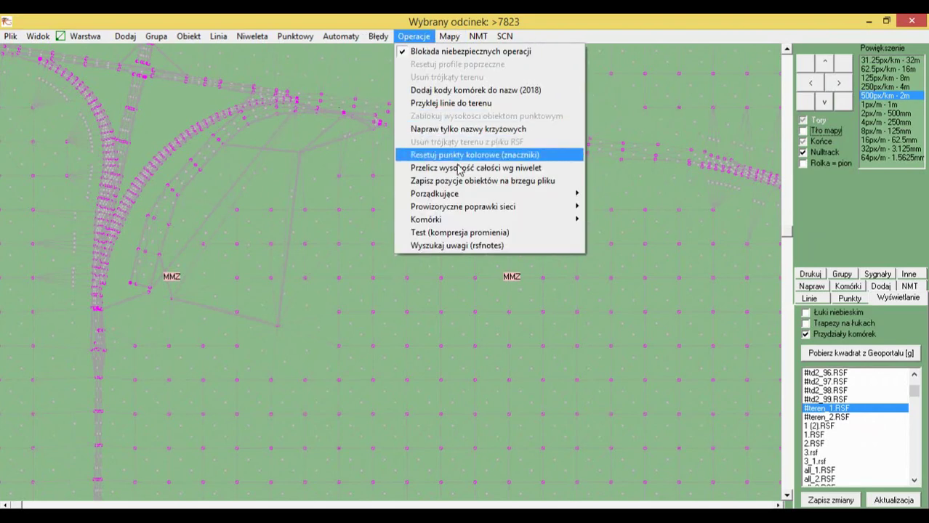
{"action": "mouse_move", "coordinate": [475, 36]}
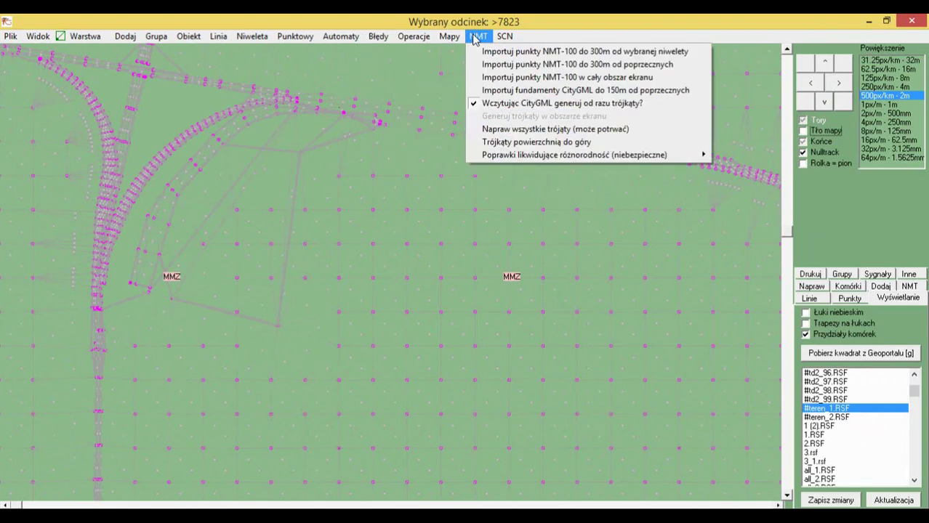
{"action": "left_click", "coordinate": [533, 132]}
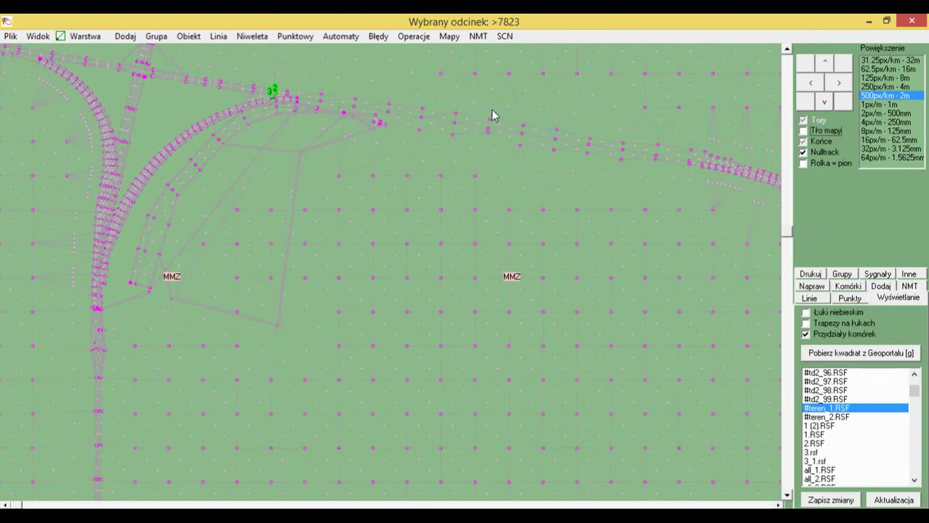
Step: Save the repaired terrain as a new RSF file and view the track east of the junction
{"action": "left_click_drag", "start_coordinate": [429, 137], "coordinate": [200, 263]}
{"action": "scroll", "coordinate": [526, 321], "scroll_direction": "up", "scroll_amount": 3}
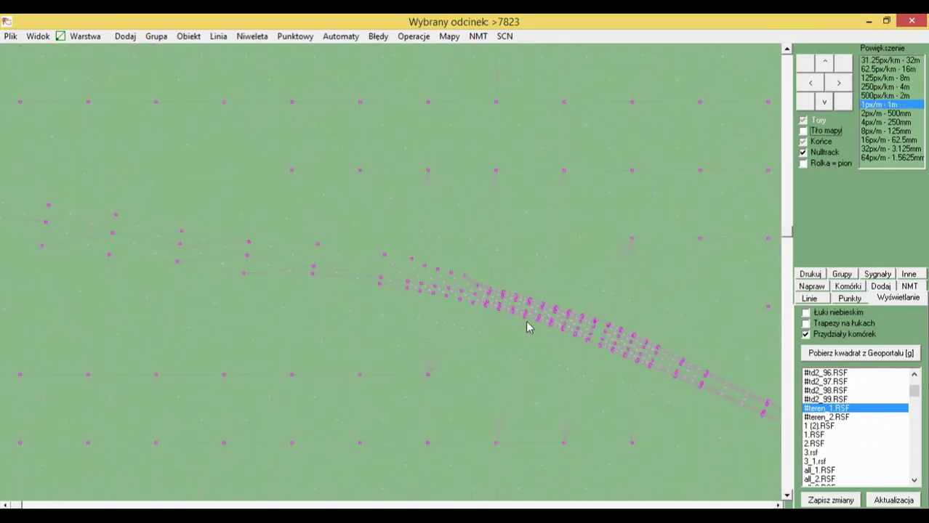
{"action": "key", "text": "ctrl+s"}
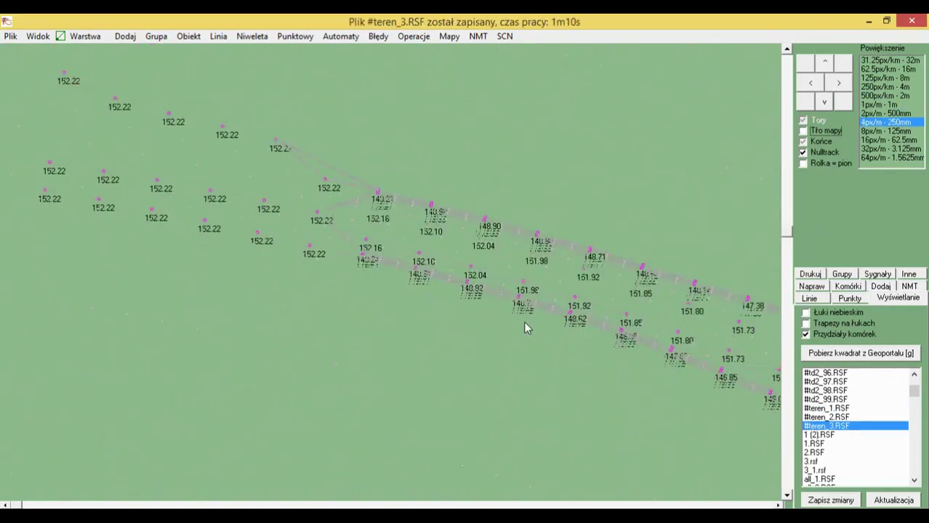
{"action": "scroll", "coordinate": [614, 294], "scroll_direction": "down", "scroll_amount": 6}
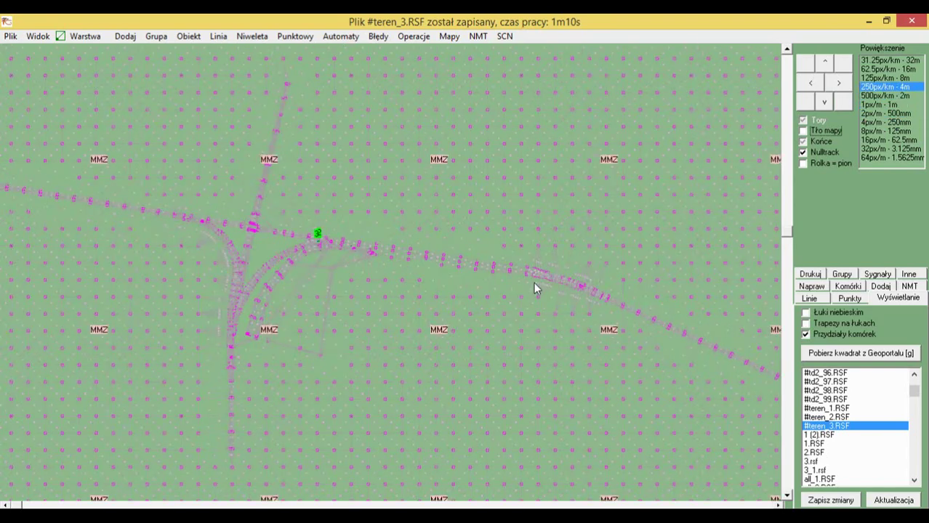
{"action": "scroll", "coordinate": [444, 266], "scroll_direction": "up", "scroll_amount": 1}
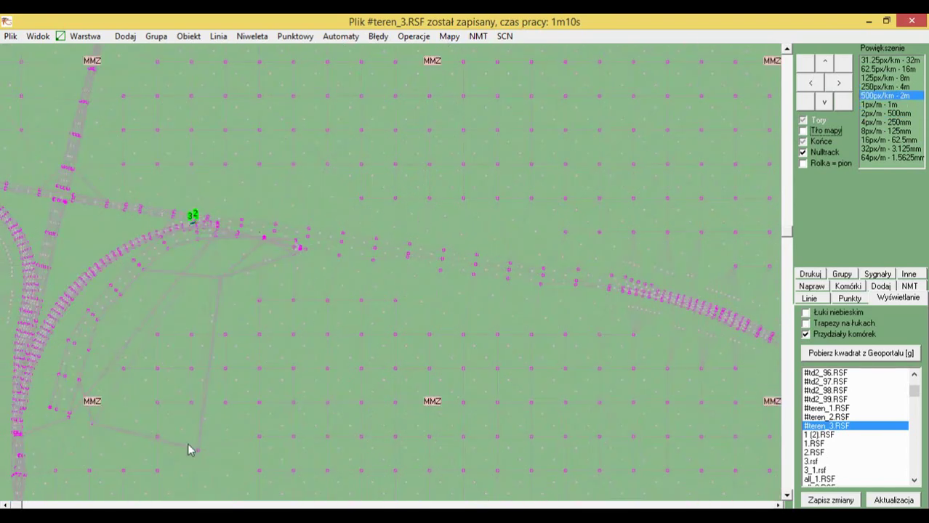
Step: Switch to the file manager and copy #teren_3.RSF from D:\19.01\rsfdata to drive Y:
{"action": "left_click", "coordinate": [129, 459]}
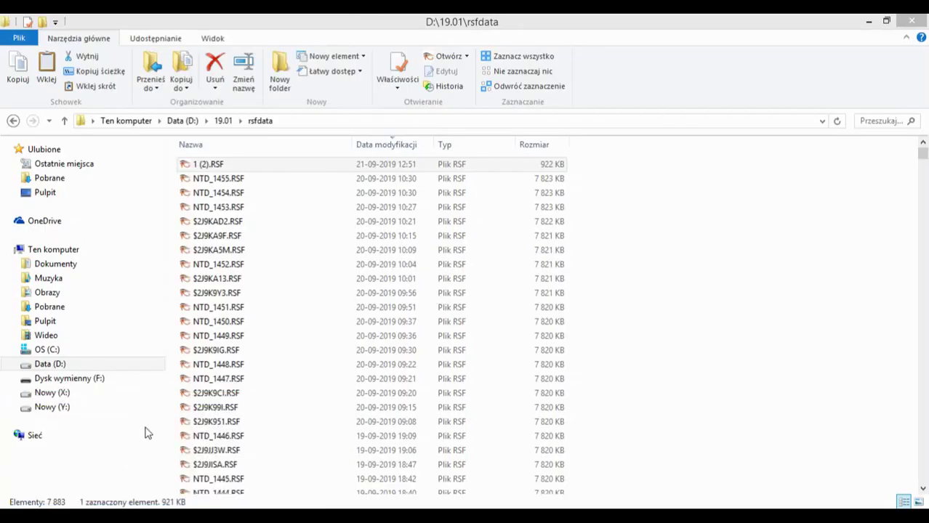
{"action": "left_click", "coordinate": [440, 166]}
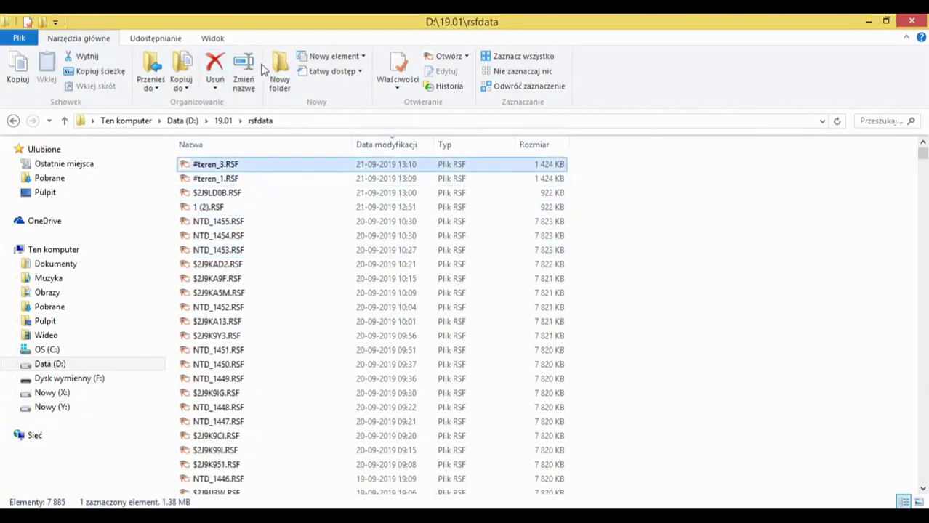
{"action": "key", "text": "ctrl+c"}
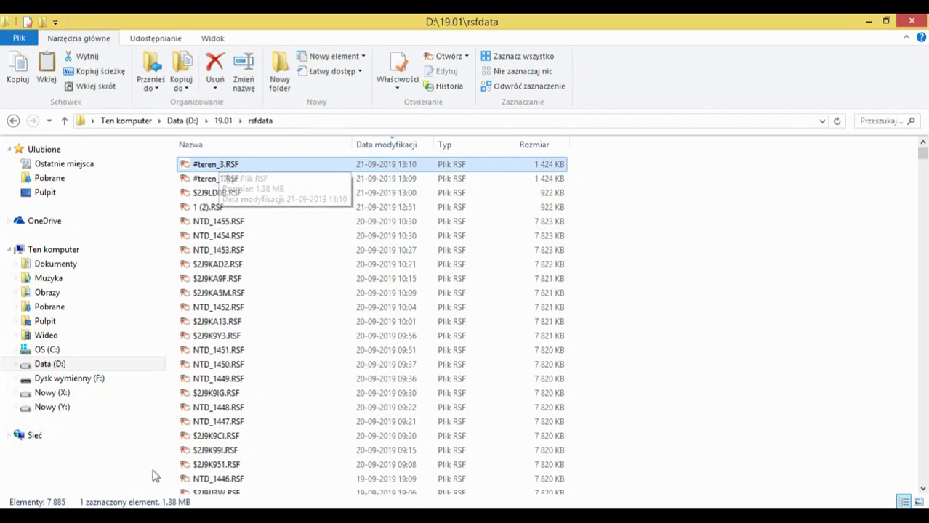
{"action": "left_click", "coordinate": [161, 516]}
{"action": "left_click", "coordinate": [196, 459]}
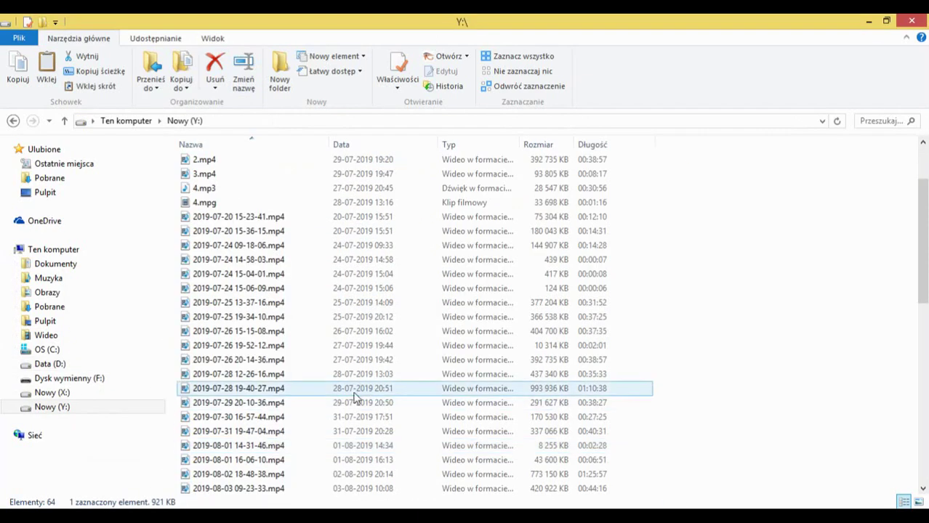
{"action": "left_click", "coordinate": [752, 224]}
{"action": "key", "text": "ctrl+v"}
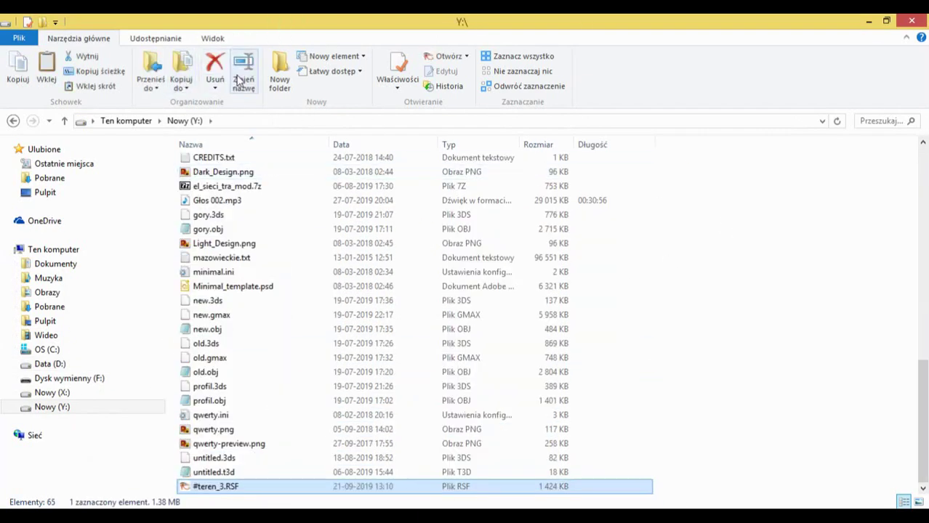
Step: Rename the copied terrain file on drive Y: as 2.RSF
{"action": "left_click", "coordinate": [242, 77]}
{"action": "type", "text": "2"}
{"action": "key", "text": "Return"}
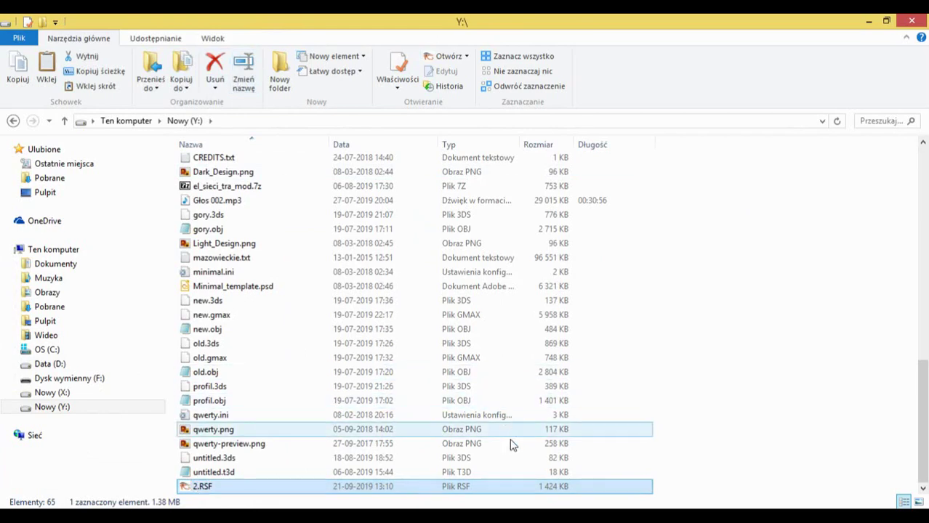
Step: Switch to Total Commander and start merging 1.RSF on drive Y: with the files that follow it in name order
{"action": "left_click", "coordinate": [597, 516]}
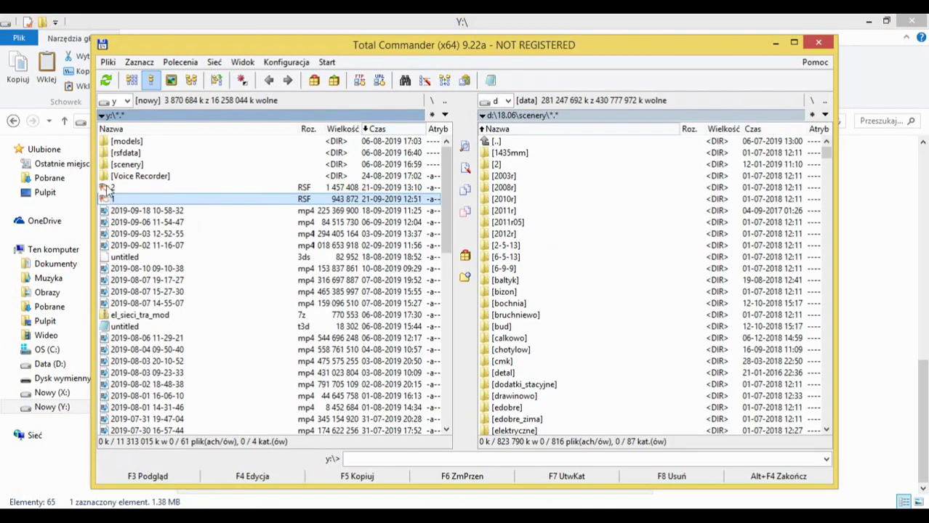
{"action": "left_click", "coordinate": [108, 63]}
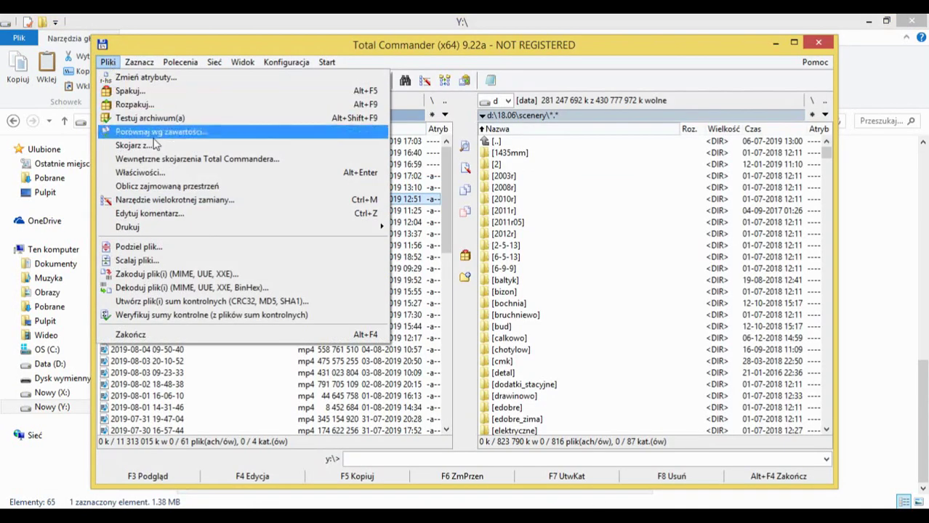
{"action": "left_click", "coordinate": [176, 260]}
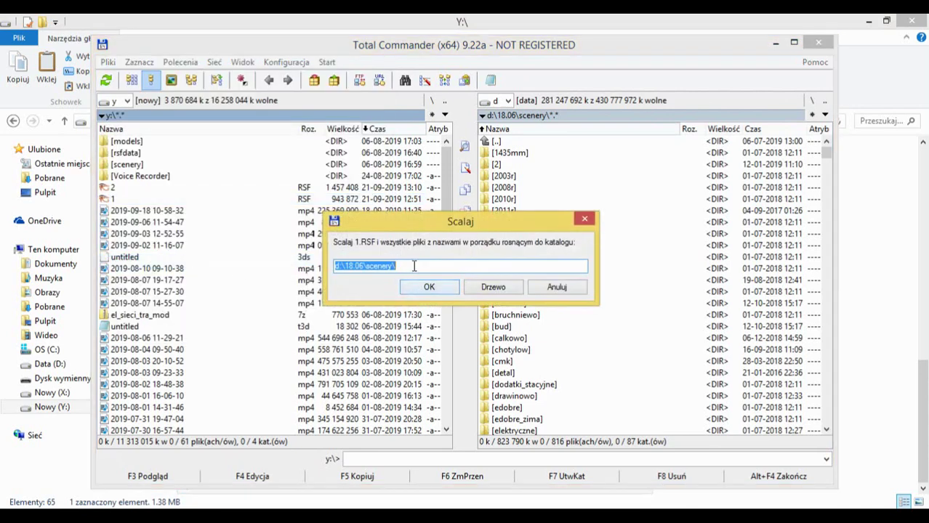
{"action": "left_click_drag", "start_coordinate": [414, 265], "coordinate": [373, 271]}
{"action": "type", "text": "rsf.TOR_438.7z"}
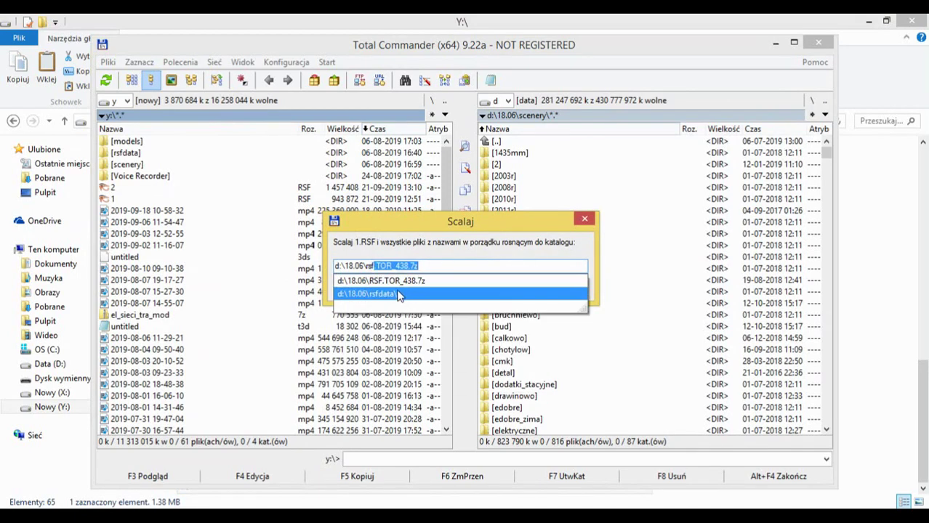
{"action": "left_click", "coordinate": [398, 294]}
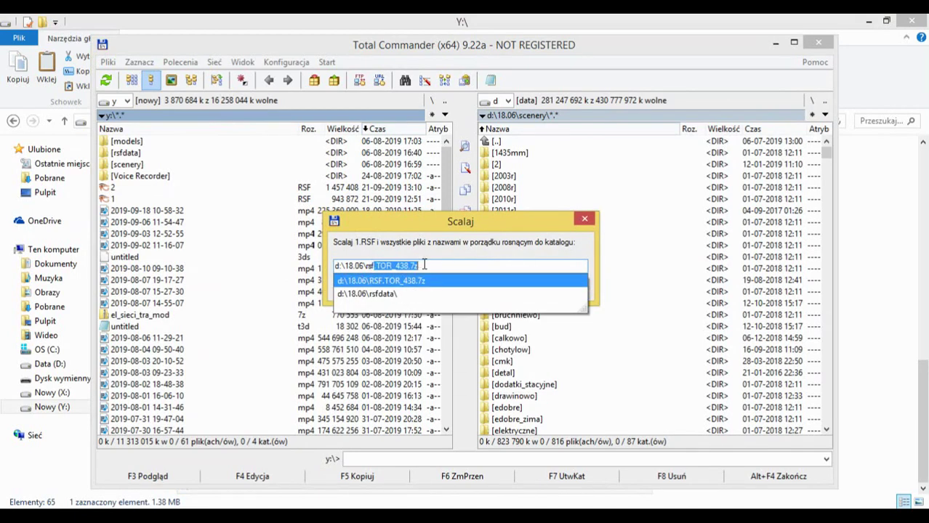
Step: Set the merge destination to Y:\, merge 1.RSF with 2.RSF, and close Total Commander
{"action": "left_click_drag", "start_coordinate": [421, 266], "coordinate": [351, 282]}
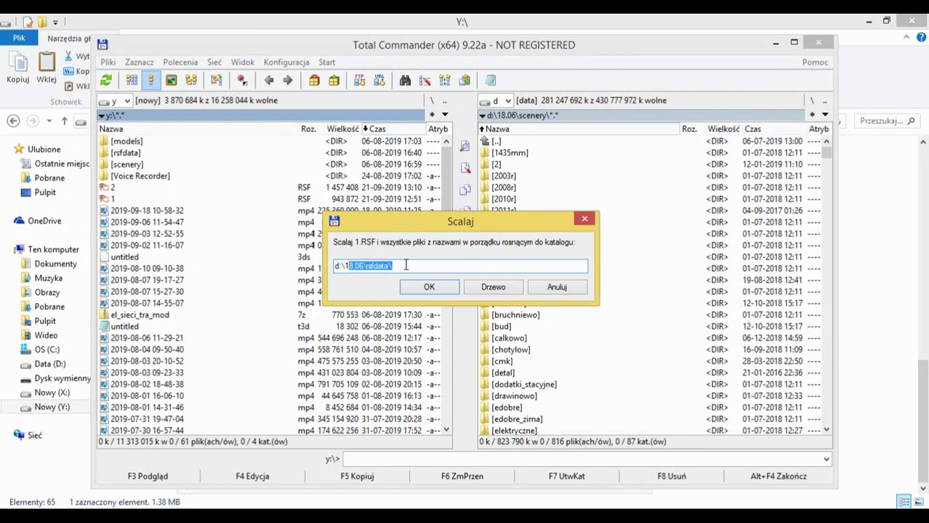
{"action": "key", "text": "BackSpace"}
{"action": "key", "text": "BackSpace"}
{"action": "key", "text": "BackSpace"}
{"action": "key", "text": "BackSpace"}
{"action": "key", "text": "BackSpace"}
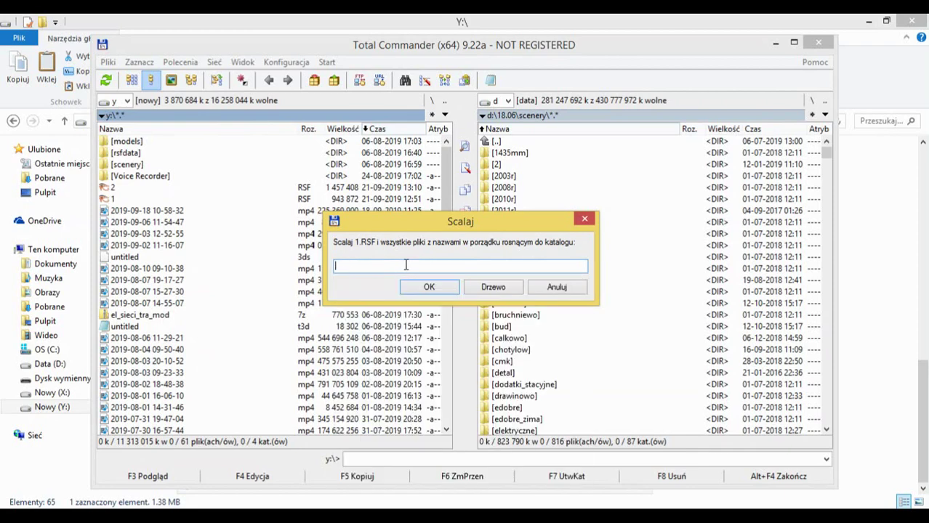
{"action": "type", "text": "Y:\\"}
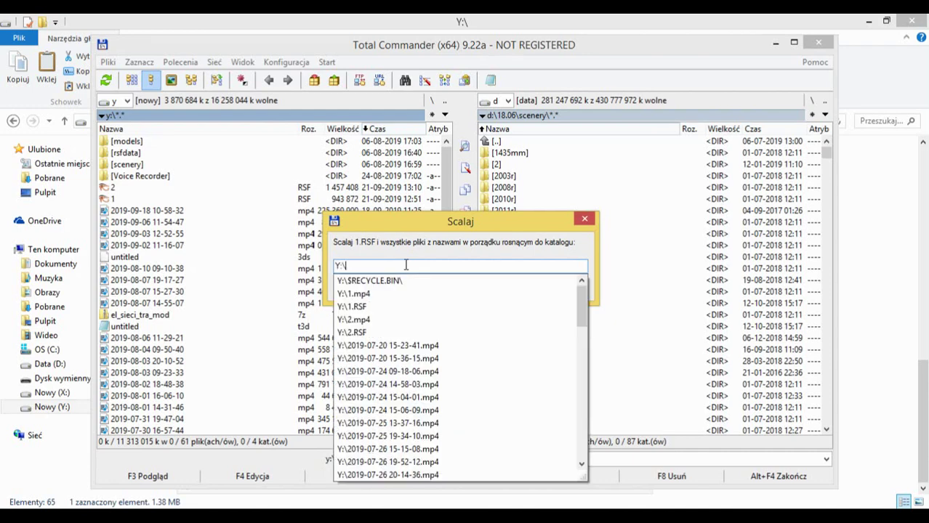
{"action": "key", "text": "Return"}
{"action": "key", "text": "Return"}
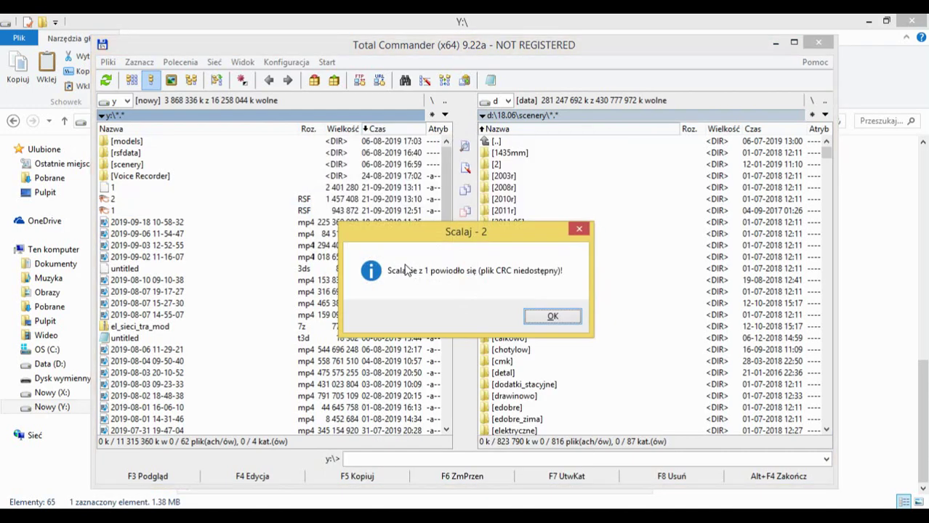
{"action": "left_click", "coordinate": [552, 318]}
{"action": "left_click", "coordinate": [144, 190]}
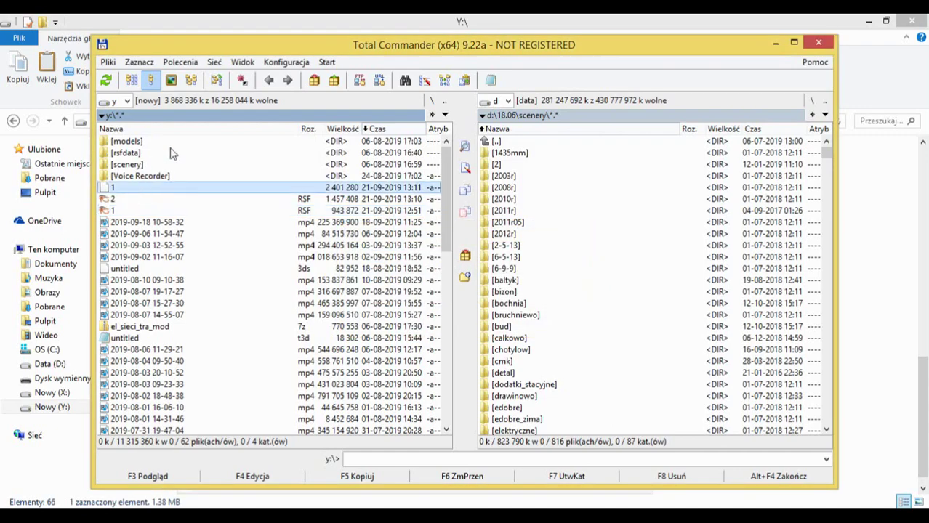
{"action": "left_click", "coordinate": [818, 46]}
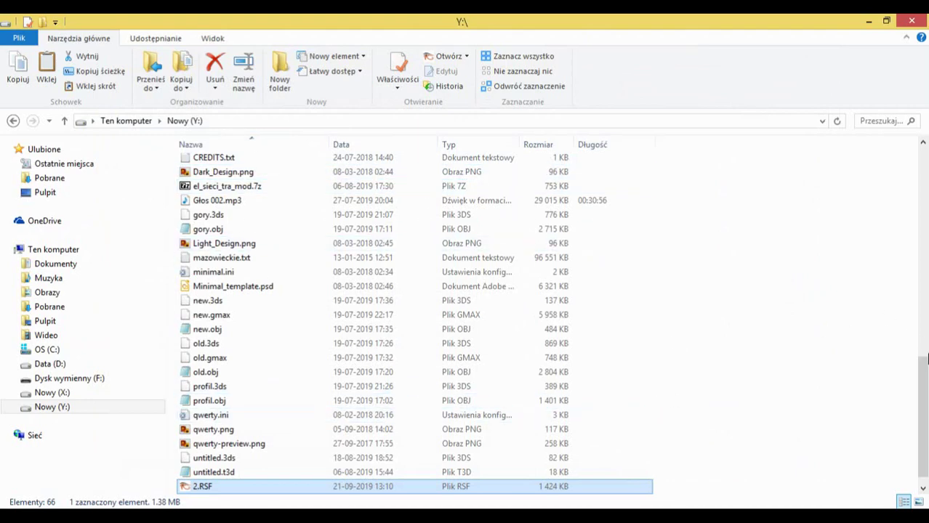
Step: Sort the files on drive Y: by date and open the name of the merged file 1 for editing
{"action": "left_click_drag", "start_coordinate": [924, 356], "coordinate": [807, 182]}
{"action": "left_click", "coordinate": [808, 182]}
{"action": "left_click", "coordinate": [375, 145]}
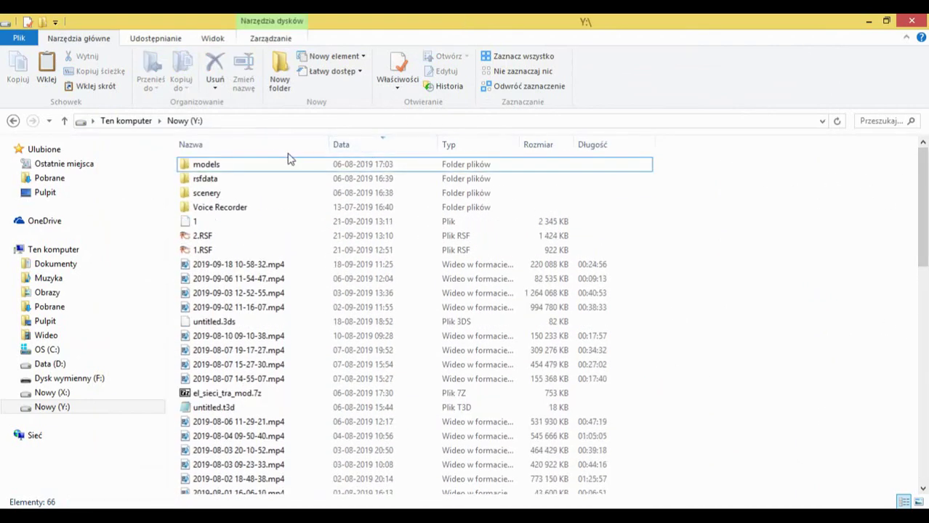
{"action": "left_click", "coordinate": [277, 221]}
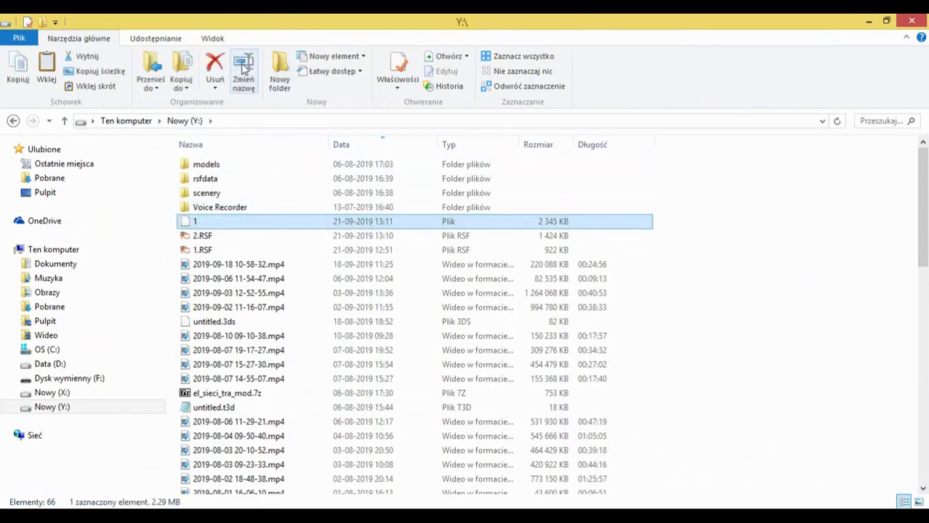
{"action": "left_click", "coordinate": [243, 67]}
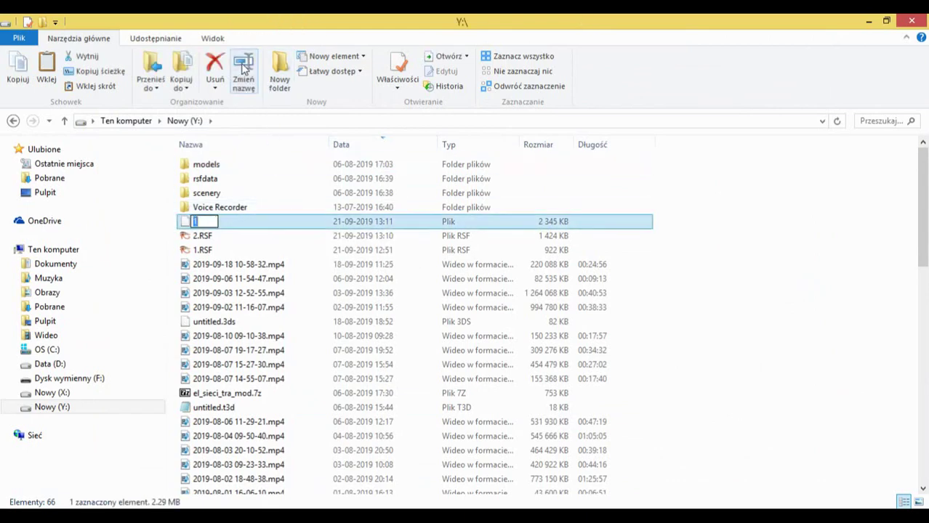
Step: Look up the most recent mrozy RSF file in the date-sorted D:\19.01\rsfdata folder
{"action": "left_click", "coordinate": [161, 516]}
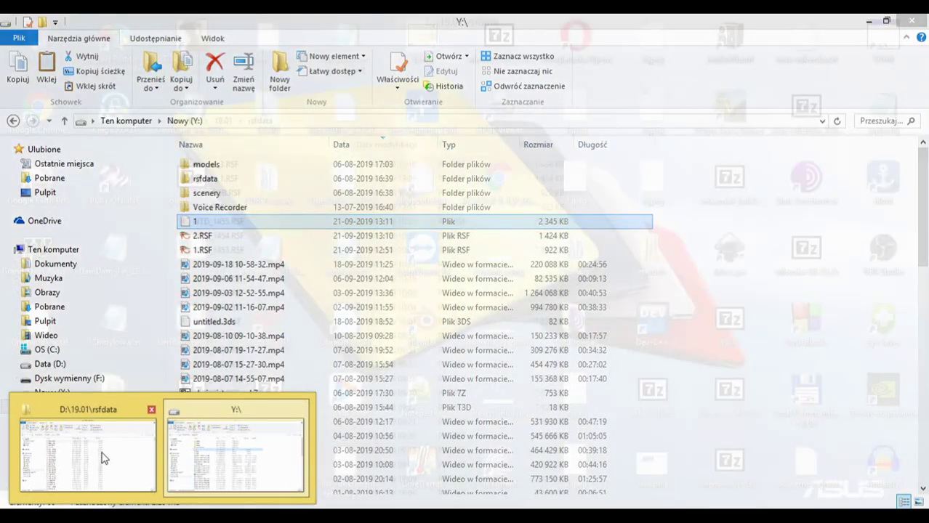
{"action": "left_click", "coordinate": [102, 458]}
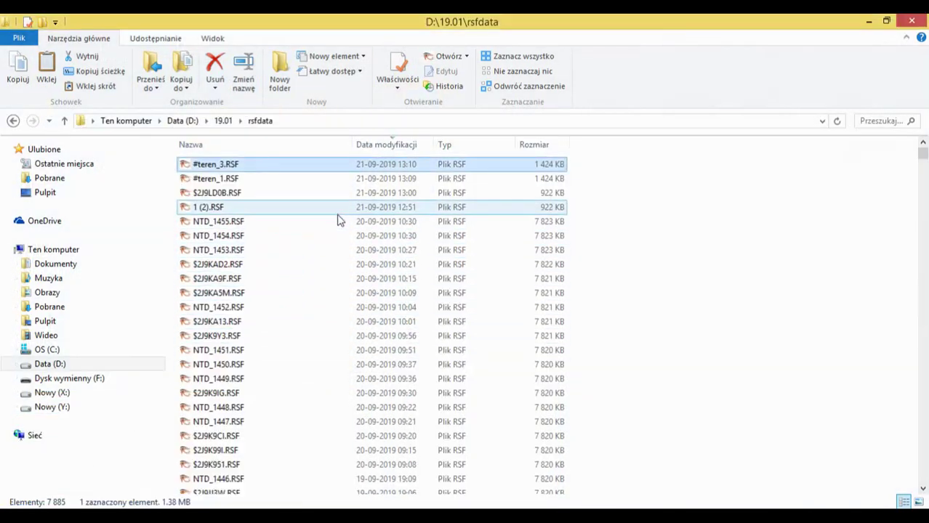
{"action": "left_click", "coordinate": [636, 223]}
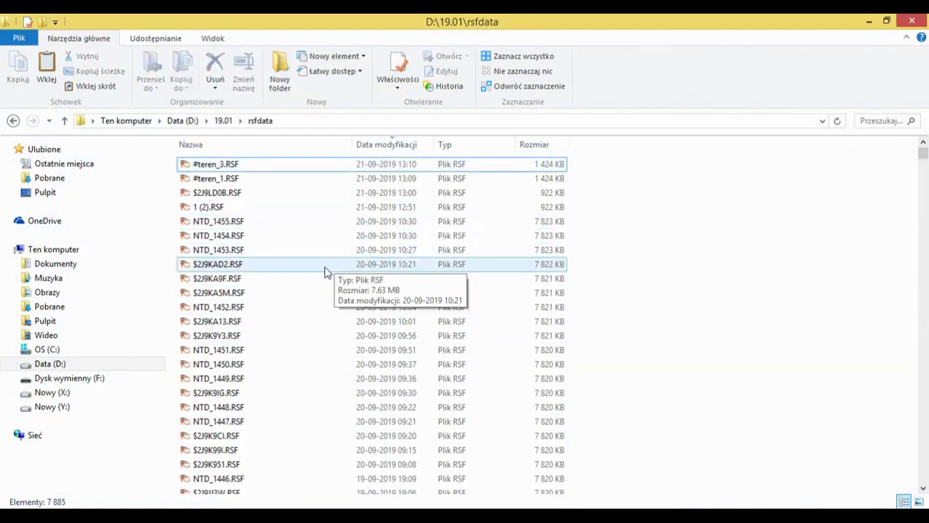
{"action": "left_click", "coordinate": [385, 148]}
{"action": "left_click", "coordinate": [385, 149]}
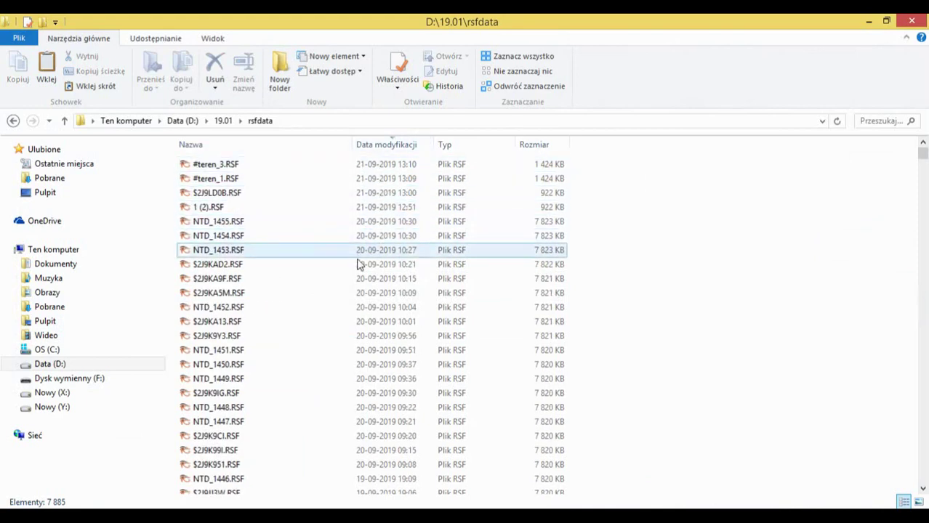
{"action": "scroll", "coordinate": [350, 298], "scroll_direction": "down", "scroll_amount": 5}
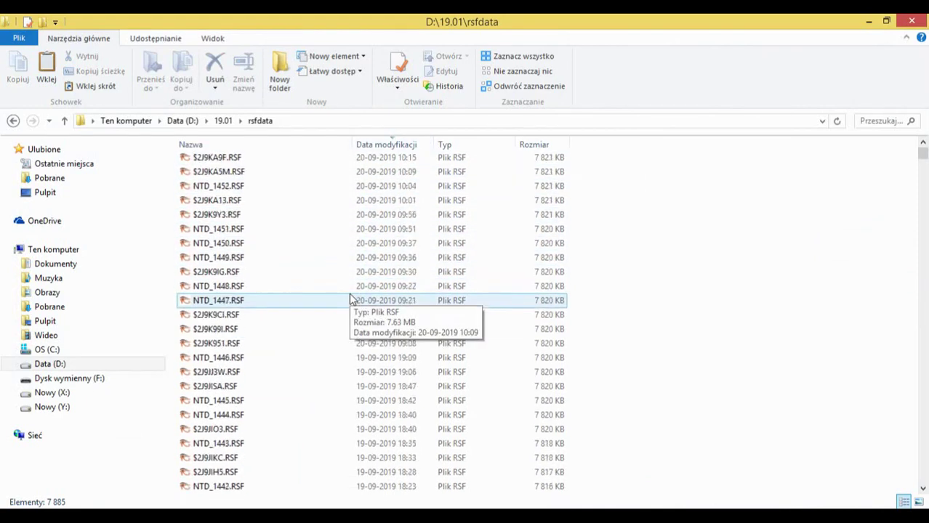
{"action": "key", "text": "m"}
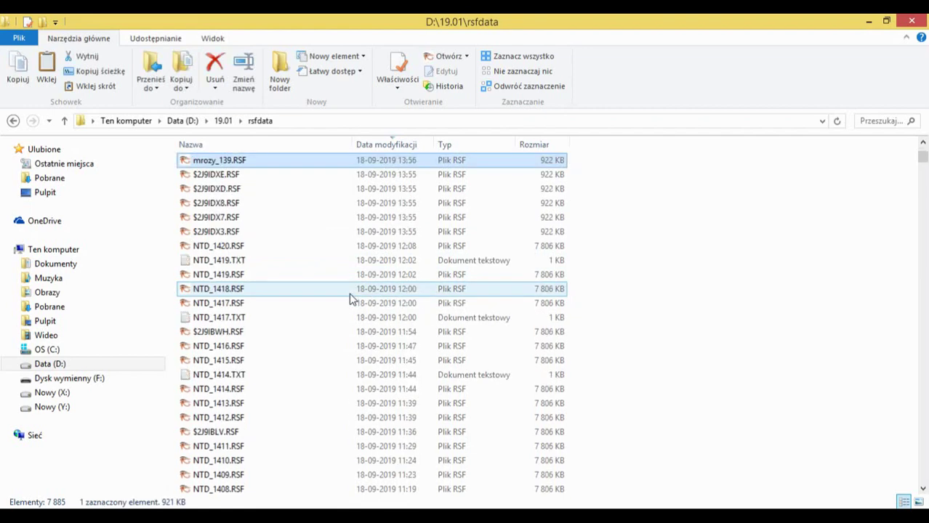
{"action": "key", "text": "Tab"}
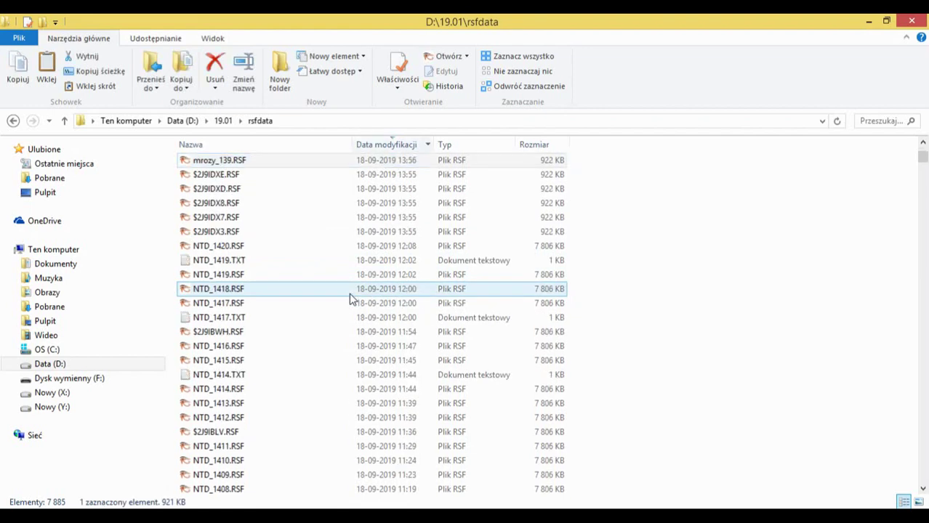
Step: Rename the merged file 1 on drive Y: as mrozy_140.RSF and copy it into D:\19.01\rsfdata
{"action": "key", "text": "alt+Tab"}
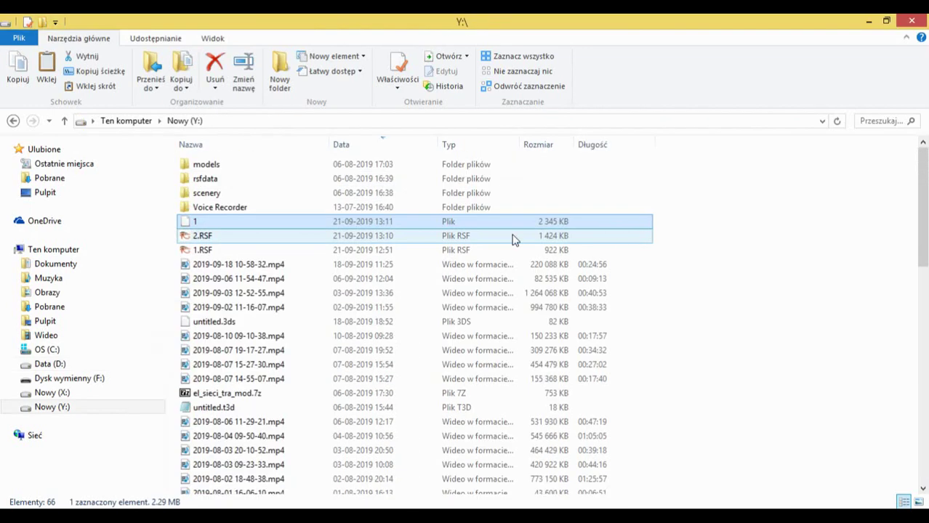
{"action": "left_click", "coordinate": [245, 76]}
{"action": "type", "text": "mrozy"}
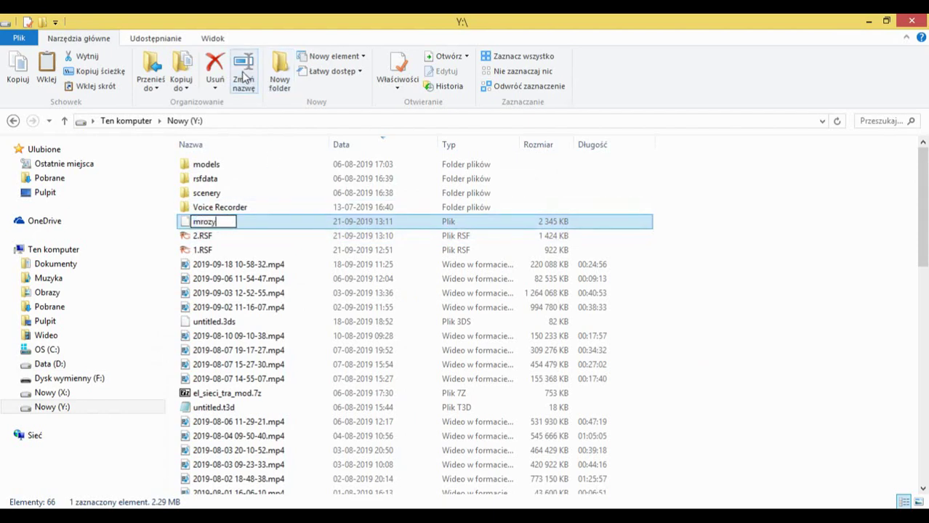
{"action": "type", "text": "_140.RSF"}
{"action": "key", "text": "Return"}
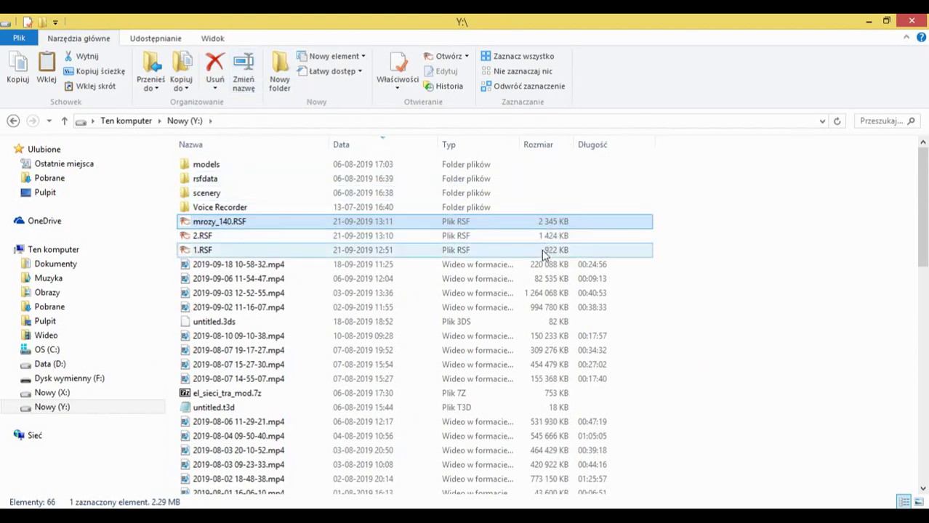
{"action": "key", "text": "alt+Tab"}
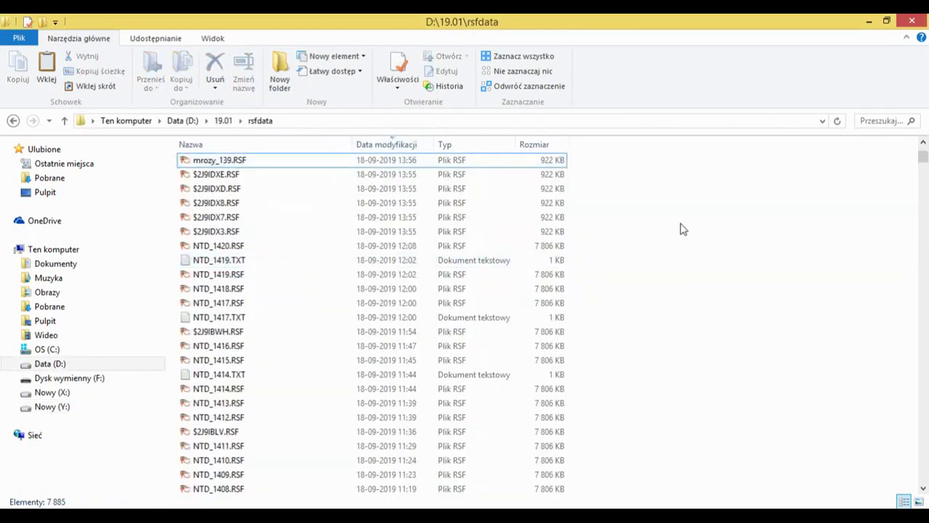
{"action": "key", "text": "ctrl+v"}
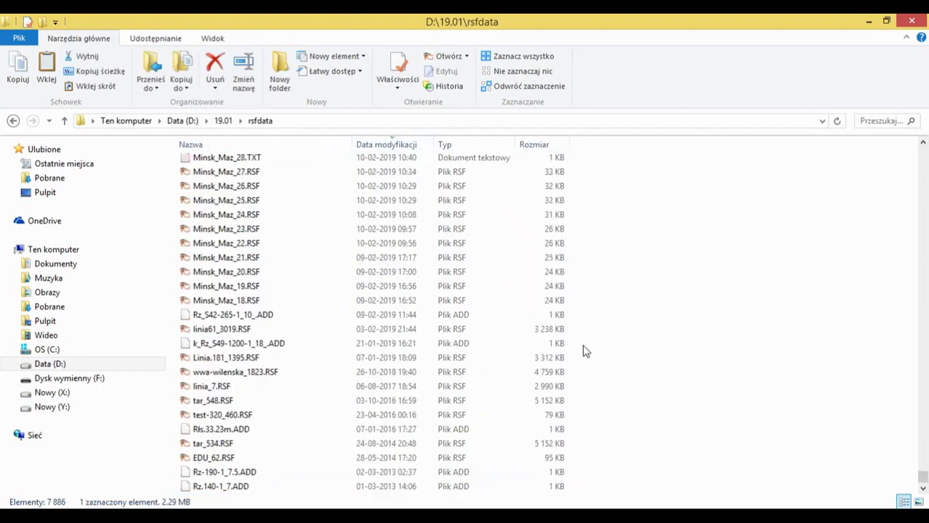
Step: Switch to Rainsted, close its open windows, restart it, and download and install the update 19.9.147.15055
{"action": "key", "text": "alt+Tab"}
{"action": "left_click", "coordinate": [913, 20]}
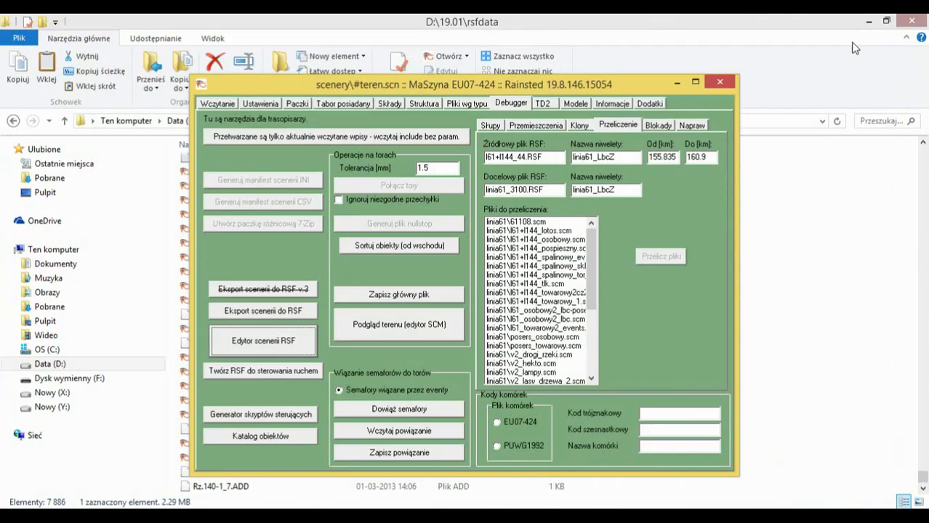
{"action": "left_click", "coordinate": [716, 83]}
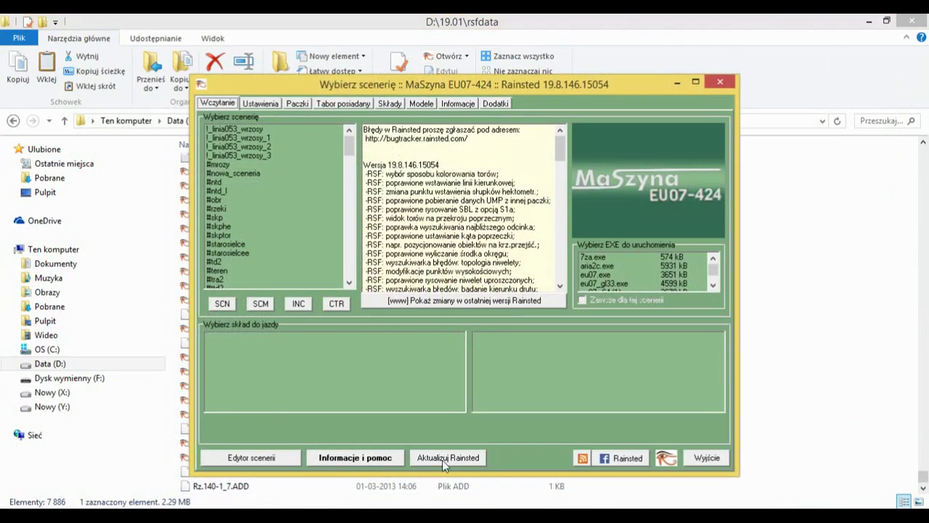
{"action": "left_click", "coordinate": [441, 455]}
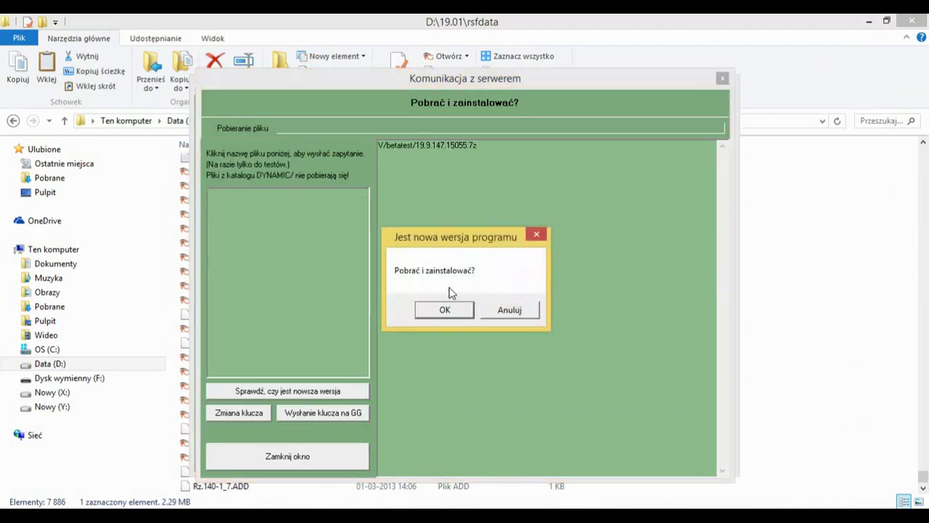
{"action": "left_click", "coordinate": [443, 308]}
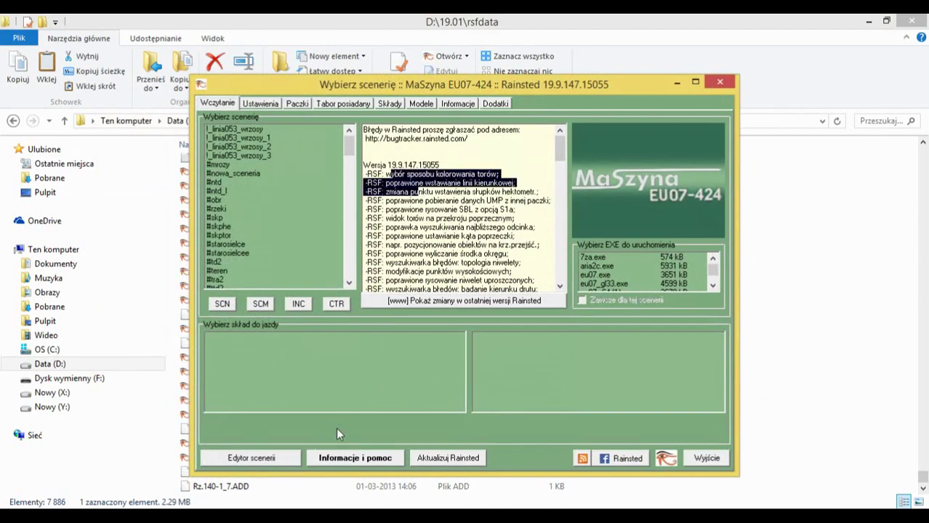
Step: Open the scenery editor in a maximized window and load mrozy_140.RSF from the file list
{"action": "left_click", "coordinate": [288, 457]}
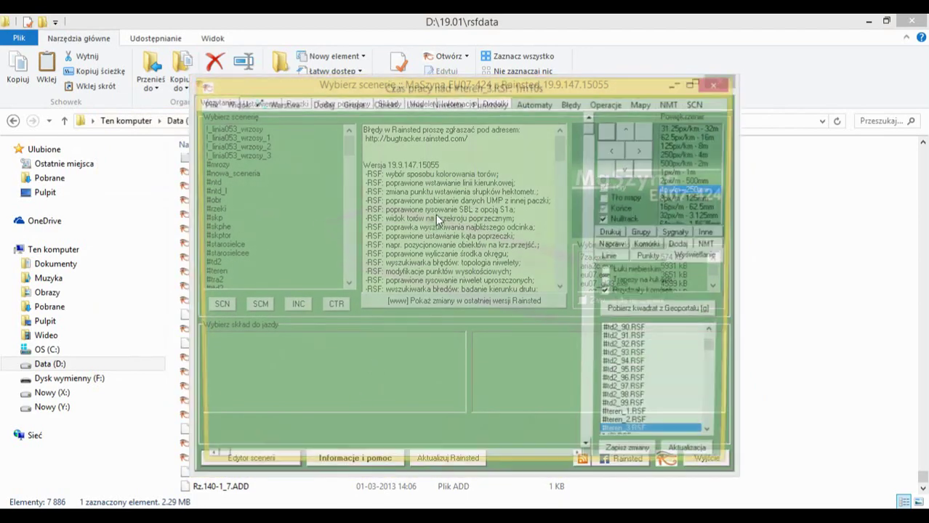
{"action": "left_click", "coordinate": [659, 394]}
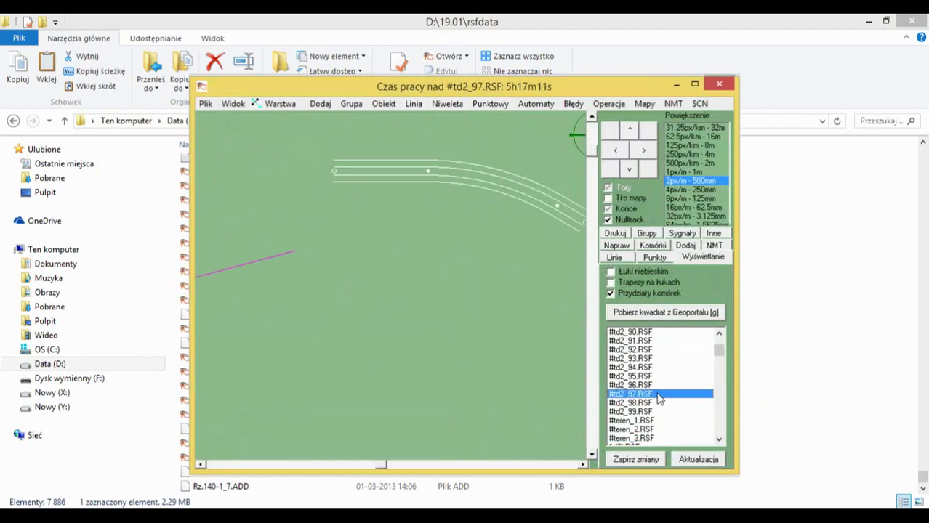
{"action": "left_click", "coordinate": [694, 83]}
{"action": "left_click", "coordinate": [849, 453]}
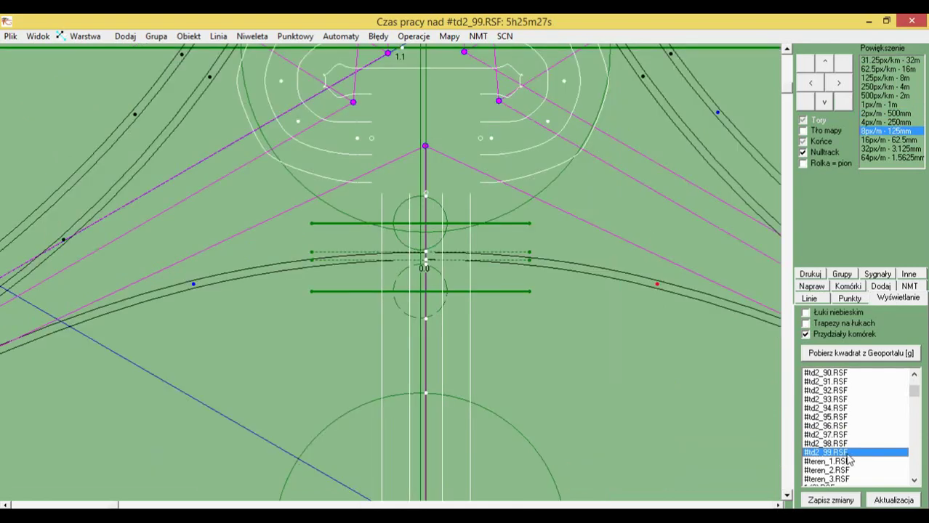
{"action": "left_click_drag", "start_coordinate": [915, 390], "coordinate": [920, 401]}
{"action": "left_click_drag", "start_coordinate": [917, 479], "coordinate": [917, 479]}
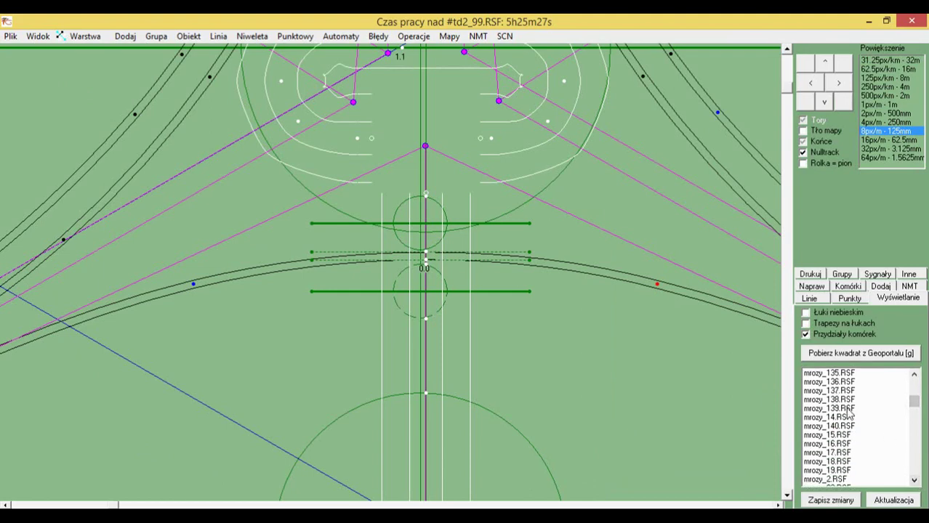
{"action": "double_click", "coordinate": [844, 427]}
Step: Switch to the terrain surface layer and select several terrain triangles south of the tracks to check the merged terrain
{"action": "left_click_drag", "start_coordinate": [674, 266], "coordinate": [507, 348]}
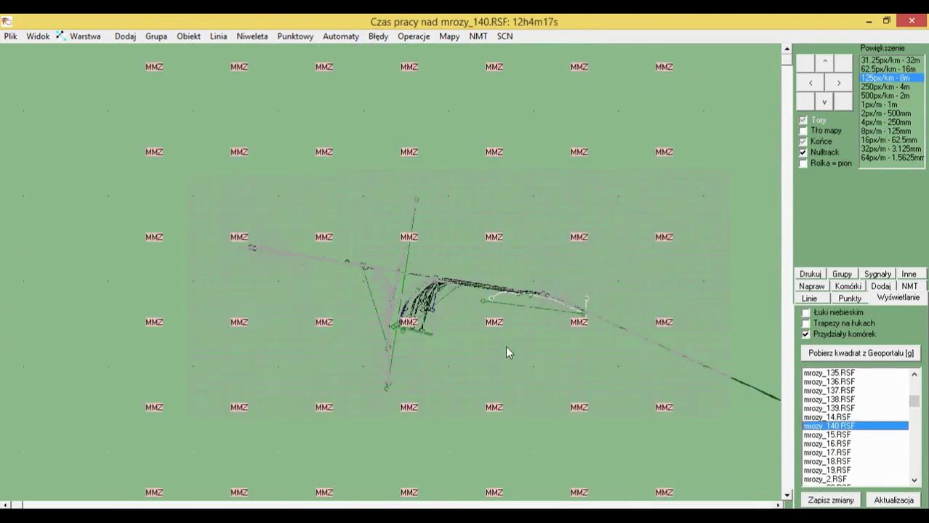
{"action": "scroll", "coordinate": [545, 321], "scroll_direction": "up", "scroll_amount": 5}
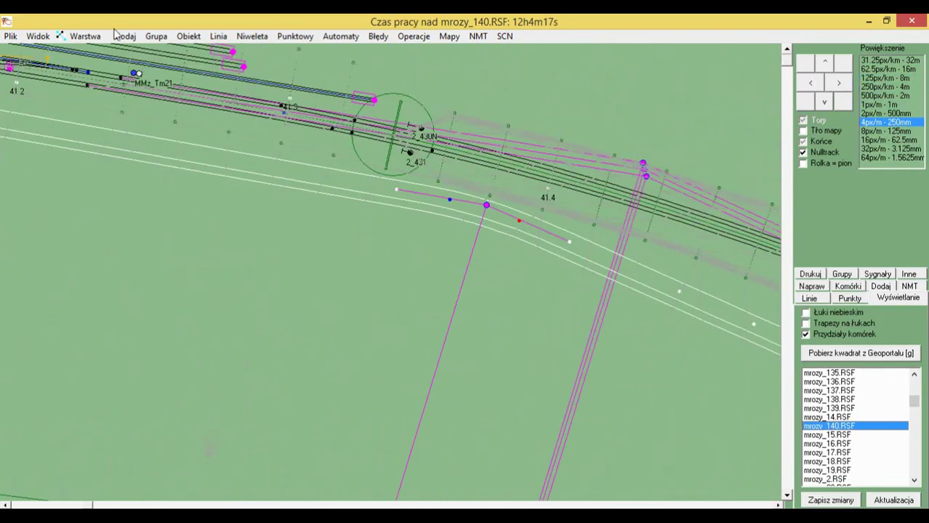
{"action": "left_click", "coordinate": [42, 36]}
{"action": "mouse_move", "coordinate": [87, 37]}
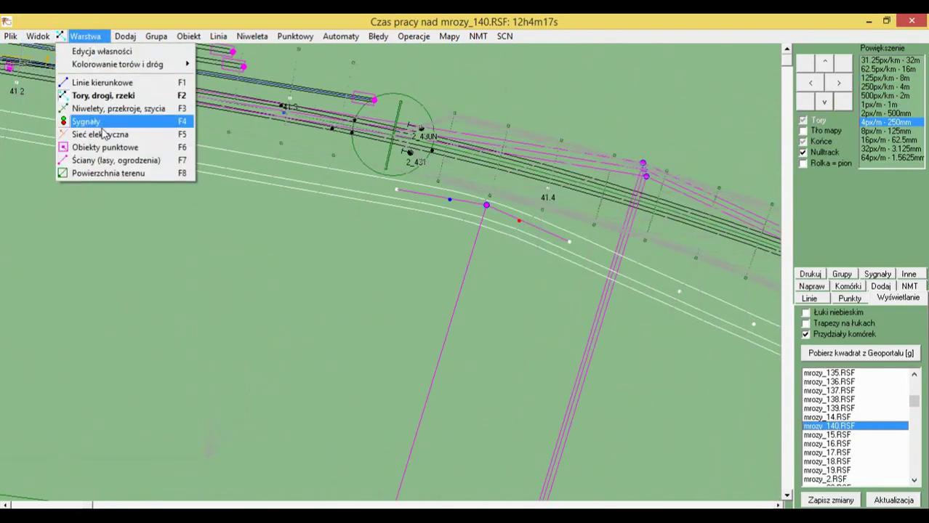
{"action": "left_click", "coordinate": [101, 174]}
{"action": "left_click", "coordinate": [285, 245]}
{"action": "scroll", "coordinate": [346, 234], "scroll_direction": "down", "scroll_amount": 2}
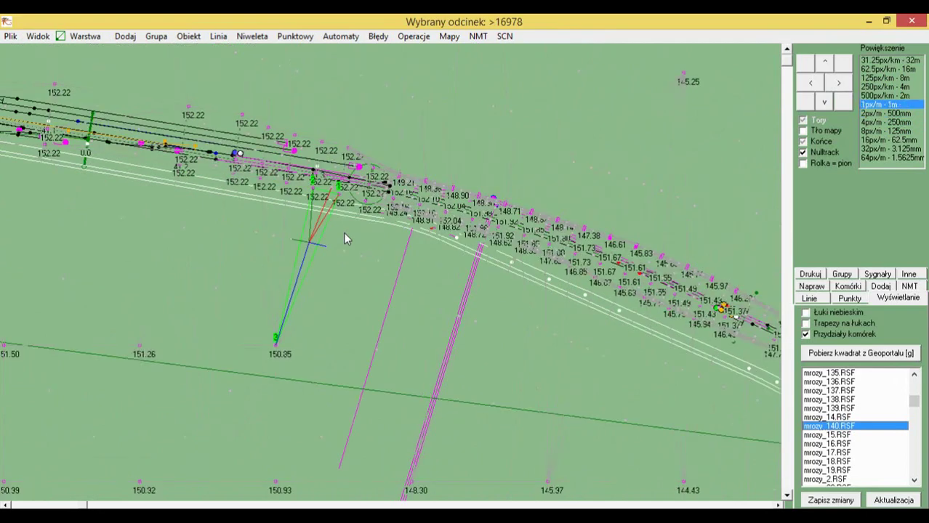
{"action": "left_click", "coordinate": [271, 249]}
{"action": "left_click", "coordinate": [362, 278]}
{"action": "left_click", "coordinate": [464, 312]}
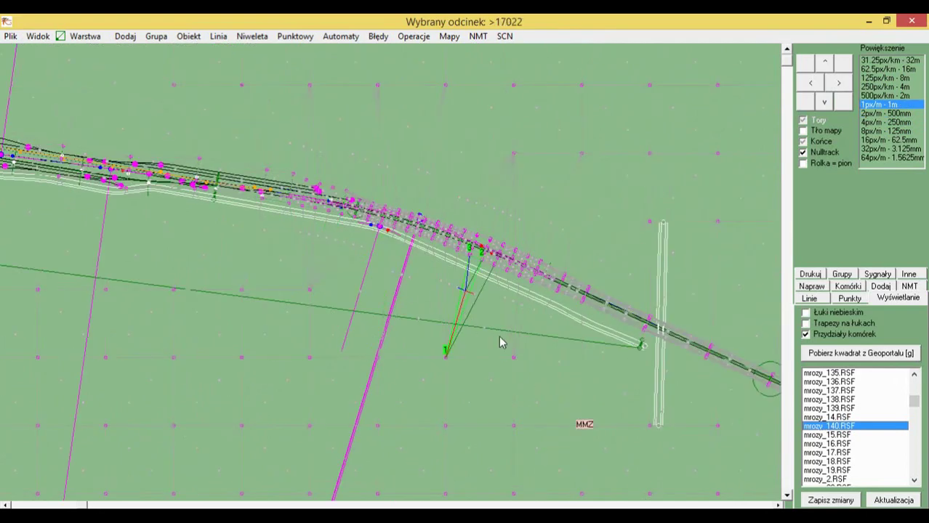
Step: Select the grade-line point 41340 in the grade-line layer, examine its vertical profile in a maximized window, and close the profile editor
{"action": "scroll", "coordinate": [493, 260], "scroll_direction": "up", "scroll_amount": 3}
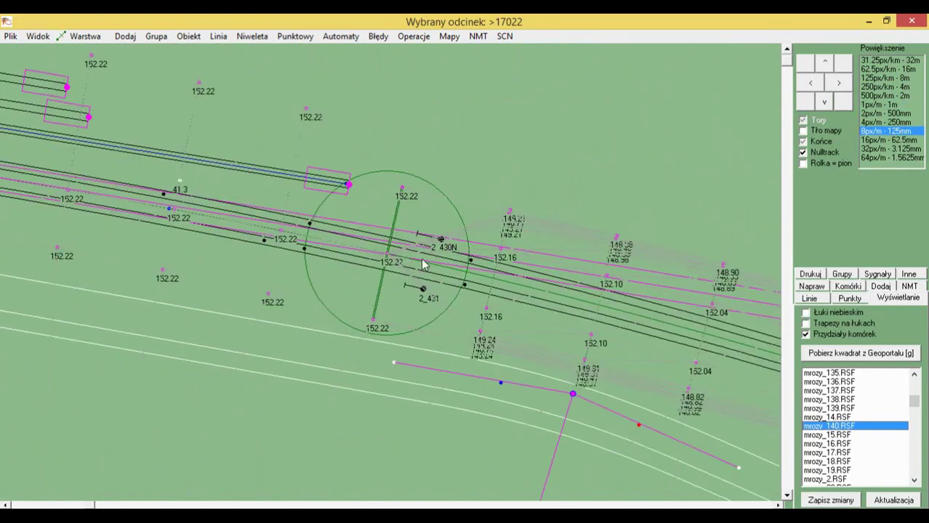
{"action": "left_click", "coordinate": [425, 264]}
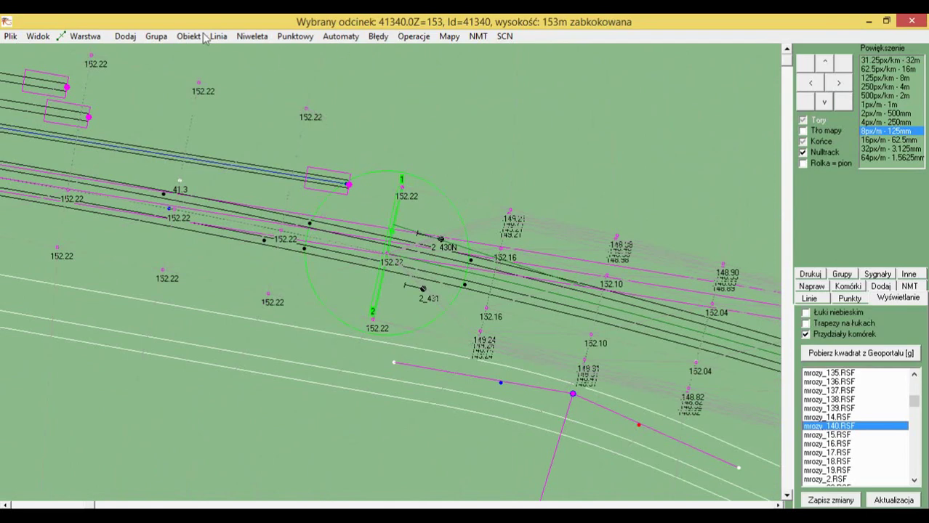
{"action": "left_click", "coordinate": [251, 36]}
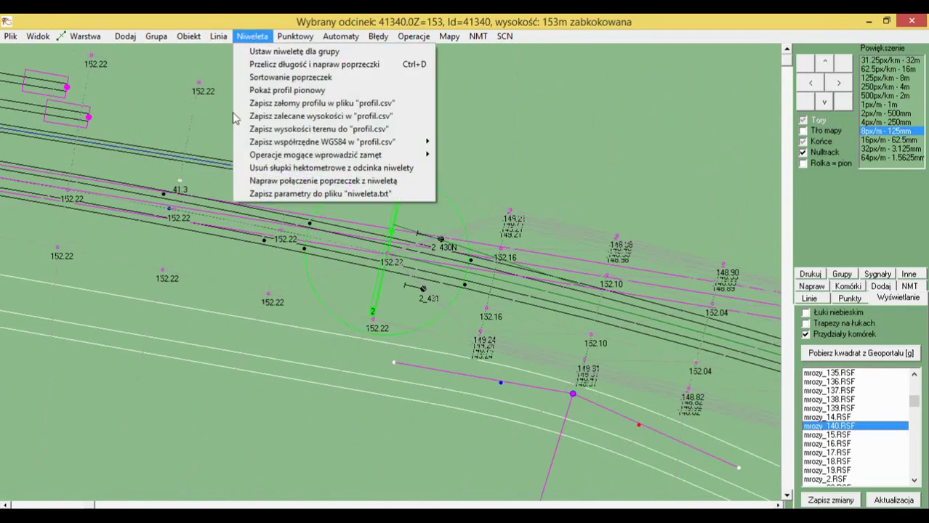
{"action": "left_click", "coordinate": [287, 90]}
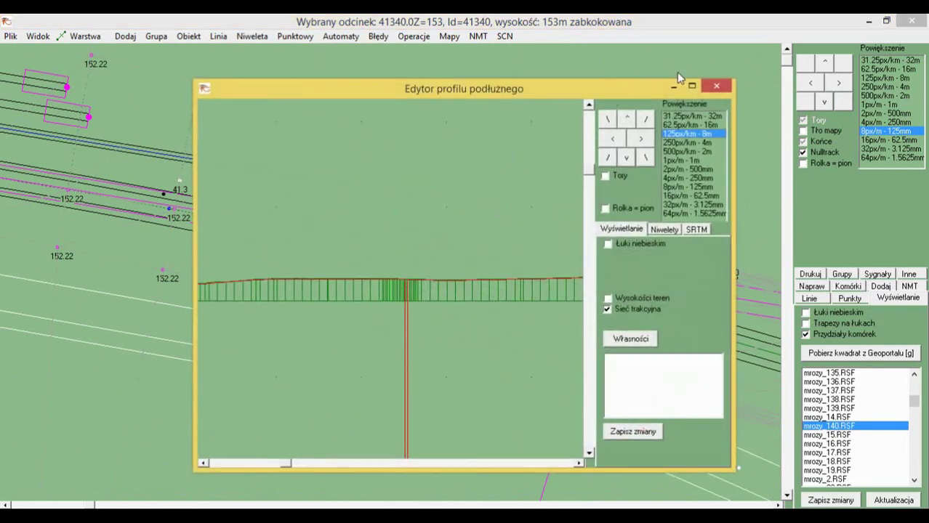
{"action": "left_click", "coordinate": [692, 86]}
{"action": "scroll", "coordinate": [516, 276], "scroll_direction": "up", "scroll_amount": 3}
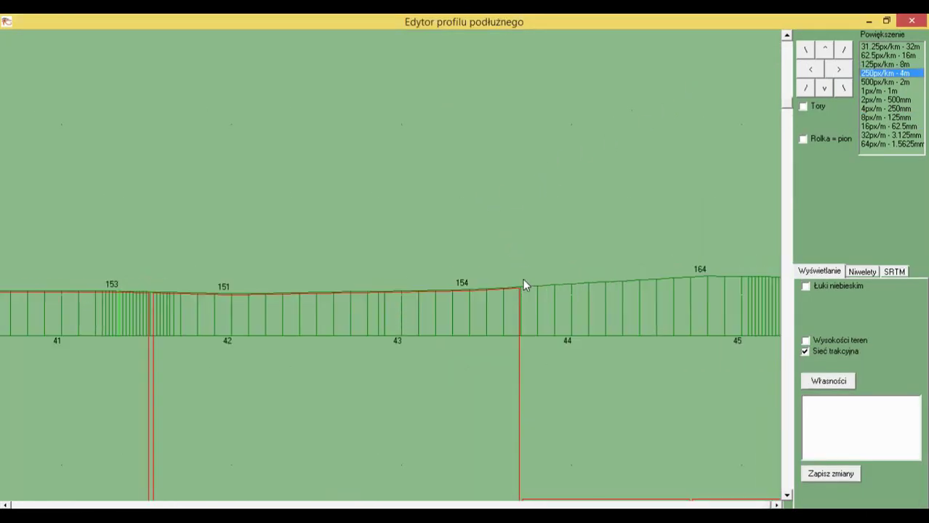
{"action": "scroll", "coordinate": [510, 290], "scroll_direction": "up", "scroll_amount": 2}
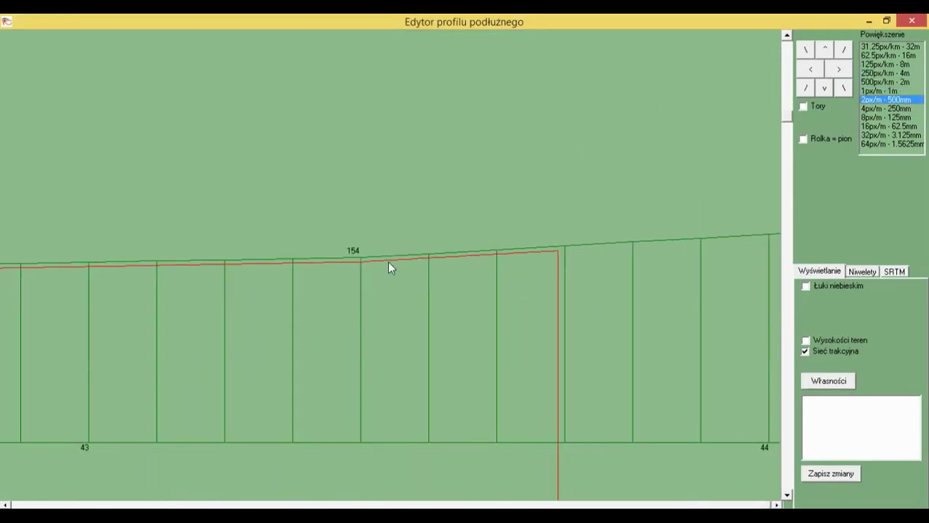
{"action": "scroll", "coordinate": [505, 247], "scroll_direction": "down", "scroll_amount": 4}
{"action": "scroll", "coordinate": [279, 247], "scroll_direction": "up", "scroll_amount": 2}
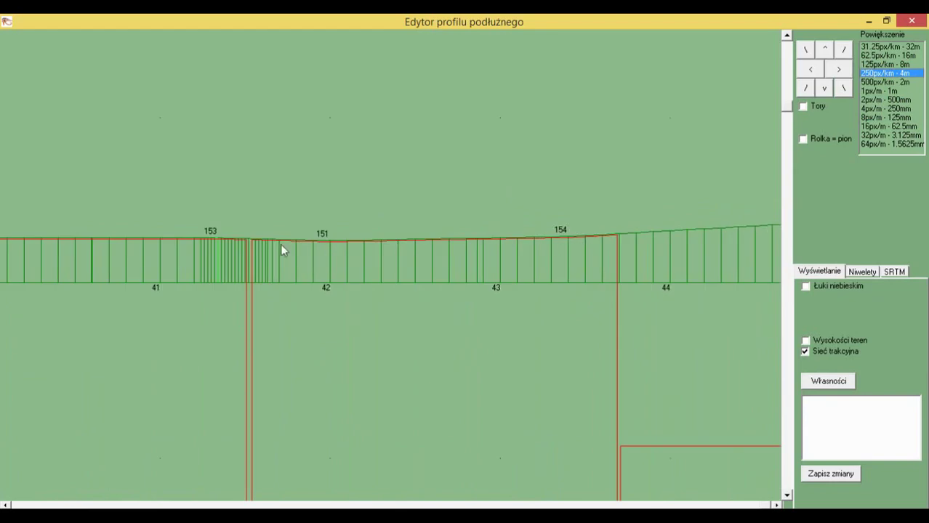
{"action": "scroll", "coordinate": [256, 243], "scroll_direction": "up", "scroll_amount": 1}
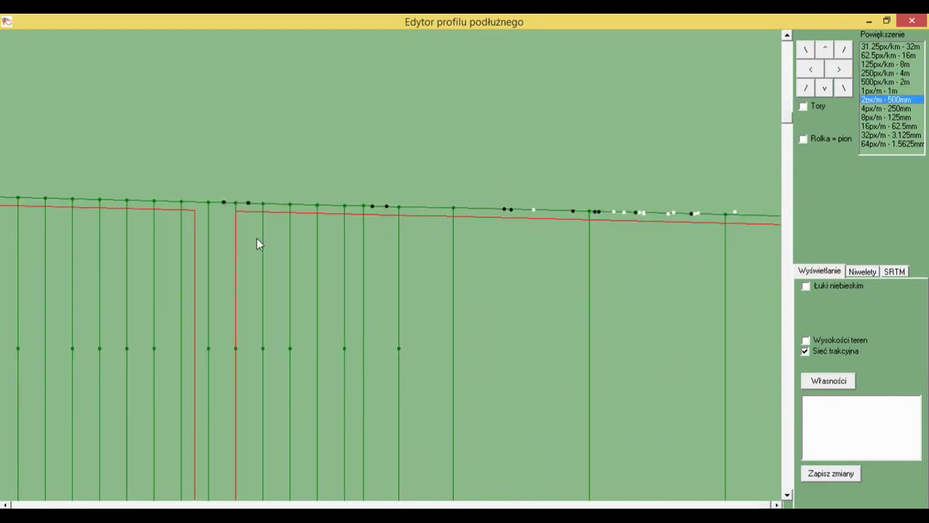
{"action": "left_click", "coordinate": [911, 21]}
Step: Select the grade-line point at the road's eastern end, examine its vertical profile with tracks displayed, and close the profile editor
{"action": "scroll", "coordinate": [501, 165], "scroll_direction": "down", "scroll_amount": 3}
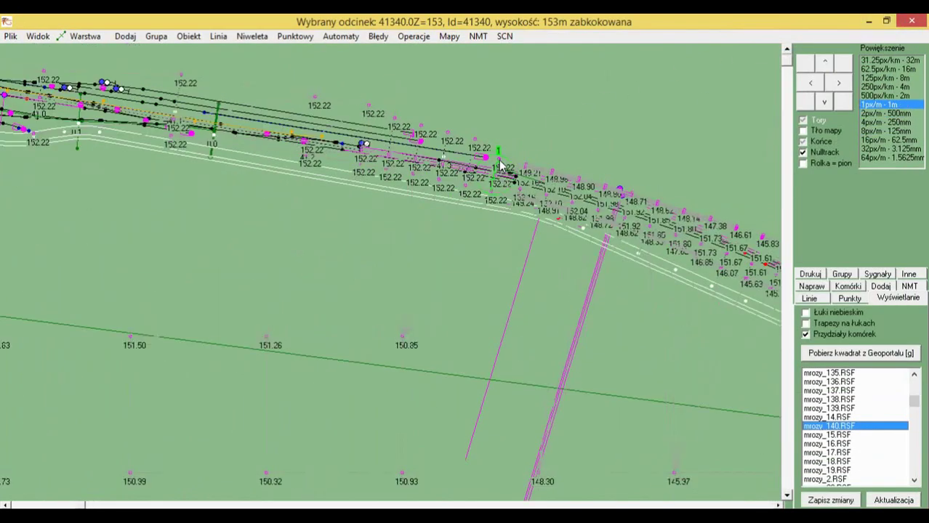
{"action": "left_click_drag", "start_coordinate": [501, 165], "coordinate": [361, 215]}
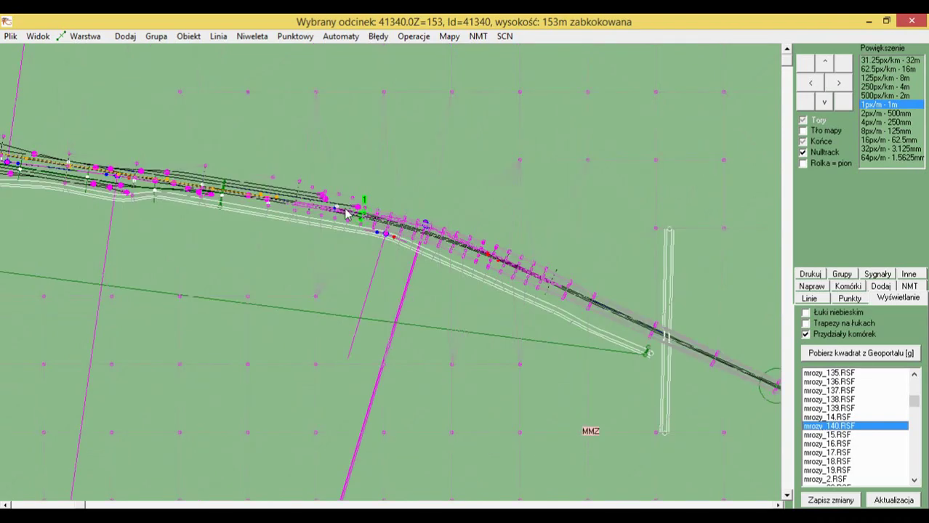
{"action": "left_click", "coordinate": [647, 353]}
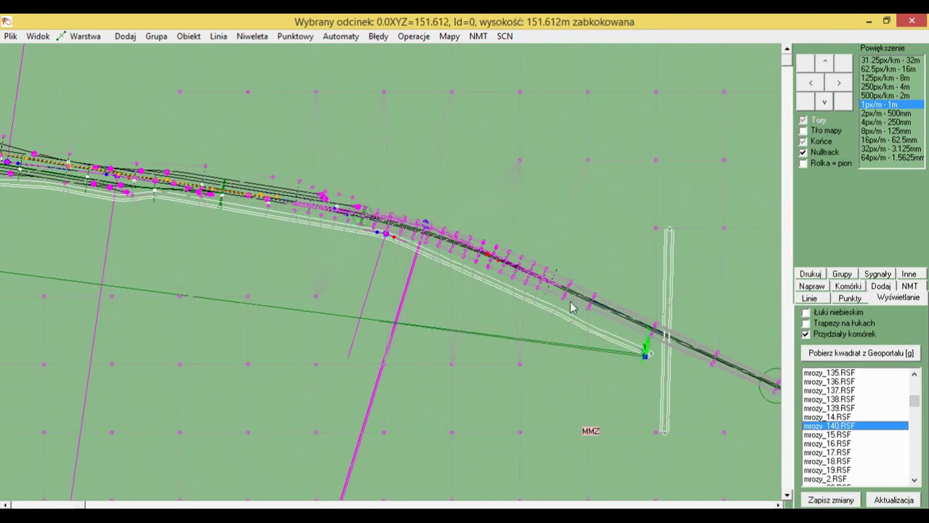
{"action": "left_click", "coordinate": [253, 37]}
{"action": "left_click", "coordinate": [267, 93]}
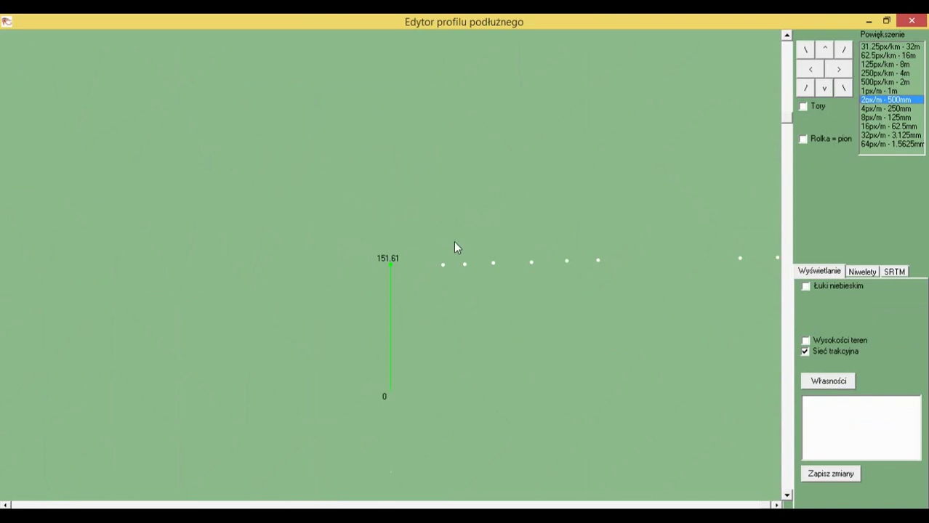
{"action": "scroll", "coordinate": [426, 249], "scroll_direction": "down", "scroll_amount": 1}
{"action": "scroll", "coordinate": [479, 228], "scroll_direction": "up", "scroll_amount": 1}
{"action": "left_click", "coordinate": [803, 107]}
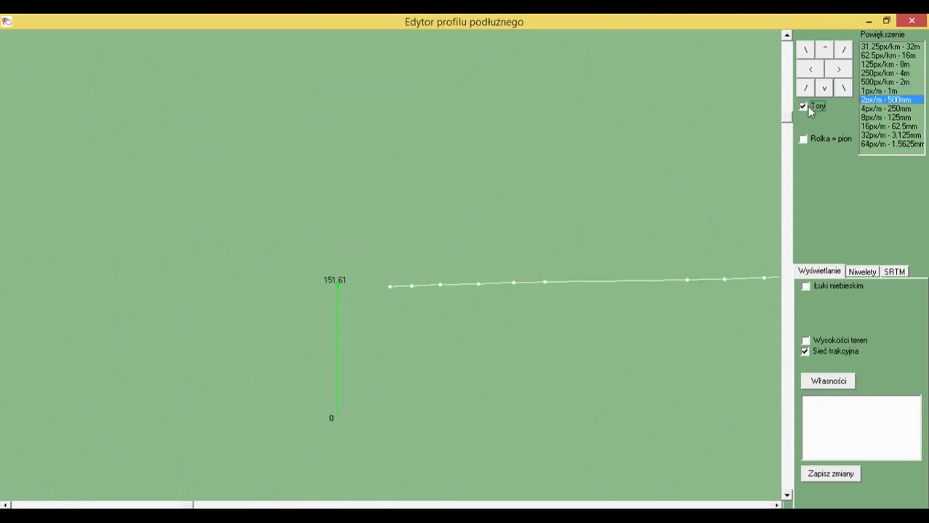
{"action": "left_click_drag", "start_coordinate": [636, 154], "coordinate": [319, 171]}
{"action": "scroll", "coordinate": [319, 172], "scroll_direction": "down", "scroll_amount": 1}
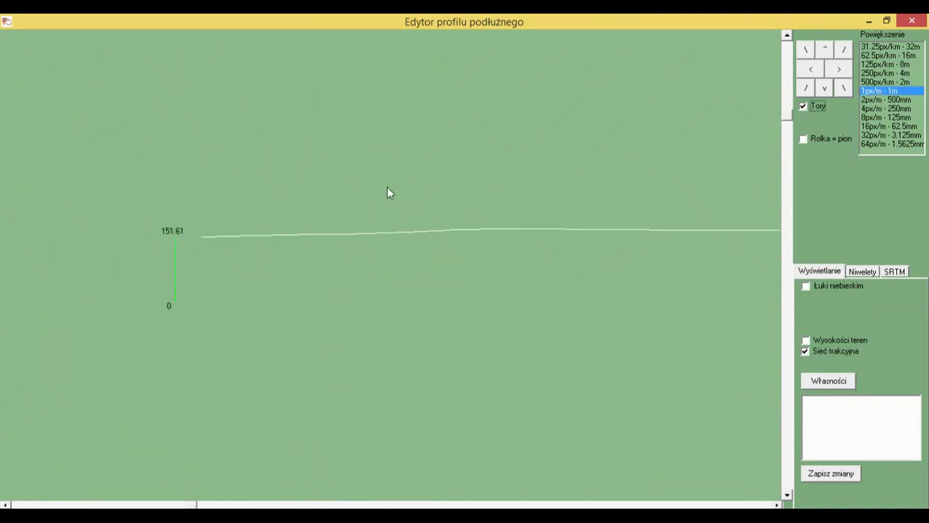
{"action": "scroll", "coordinate": [638, 179], "scroll_direction": "up", "scroll_amount": 1}
{"action": "left_click", "coordinate": [911, 21]}
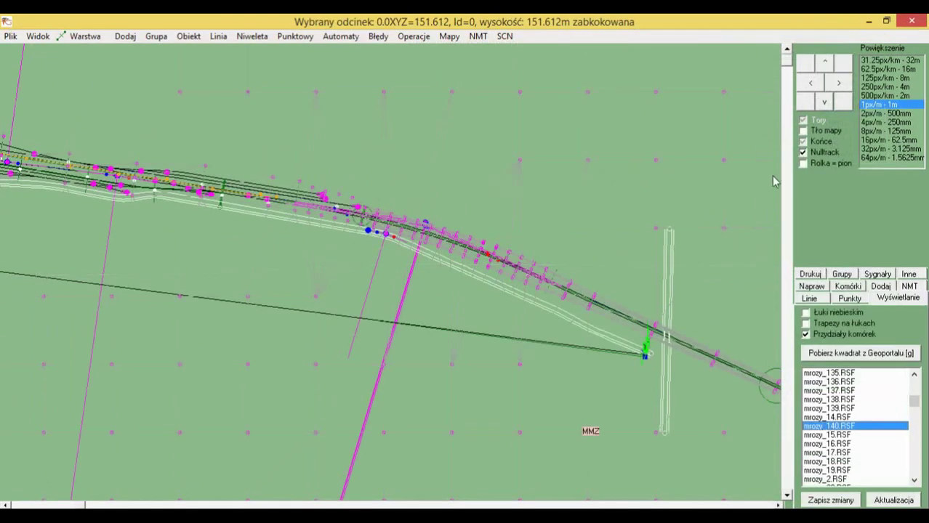
Step: Add cross-section objects (Poprzeczka) to the road's grade line every 100 m, from distance 100 m to 1200 m
{"action": "left_click", "coordinate": [880, 286]}
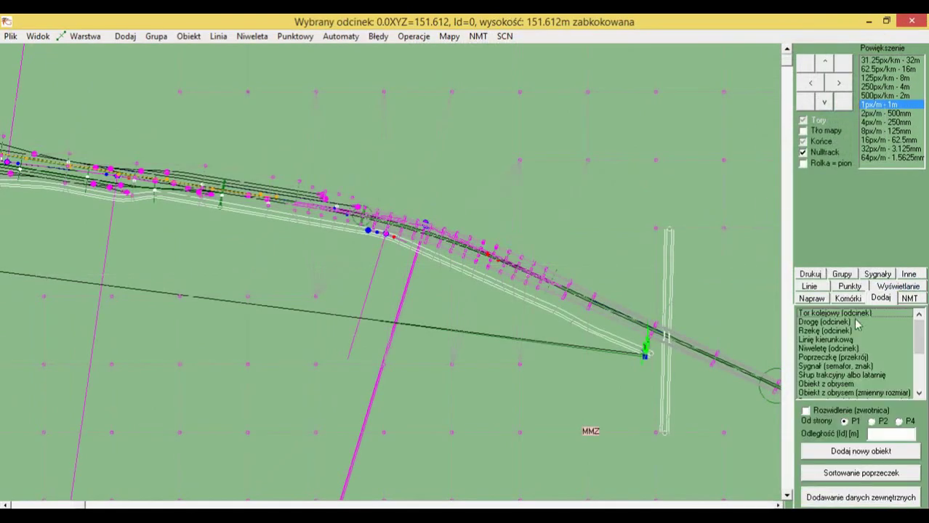
{"action": "left_click", "coordinate": [839, 358]}
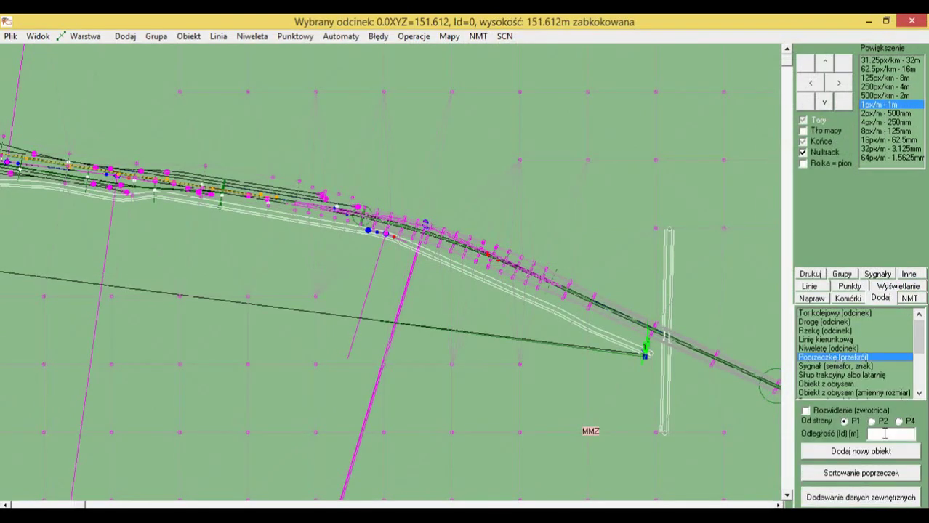
{"action": "left_click", "coordinate": [883, 438]}
{"action": "type", "text": "100"}
{"action": "left_click", "coordinate": [877, 452]}
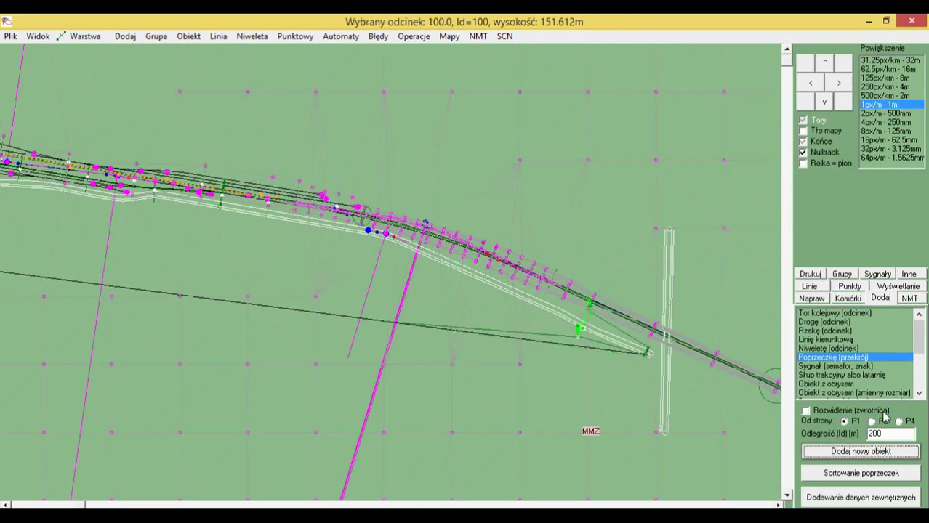
{"action": "key", "text": "space"}
{"action": "key", "text": "space"}
{"action": "key", "text": "space"}
{"action": "key", "text": "space"}
{"action": "key", "text": "space"}
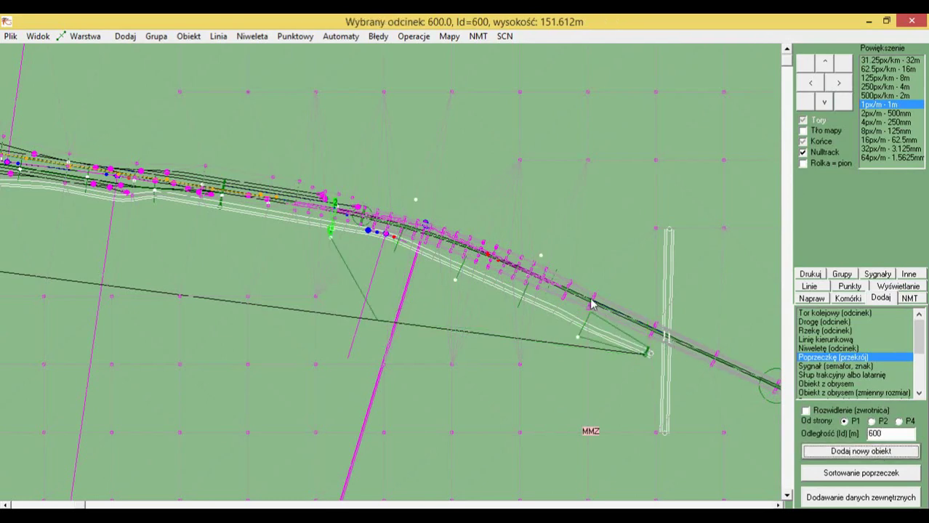
{"action": "scroll", "coordinate": [589, 297], "scroll_direction": "down", "scroll_amount": 1}
{"action": "key", "text": "space"}
{"action": "key", "text": "Return"}
{"action": "scroll", "coordinate": [316, 263], "scroll_direction": "up", "scroll_amount": 1}
{"action": "key", "text": "Return"}
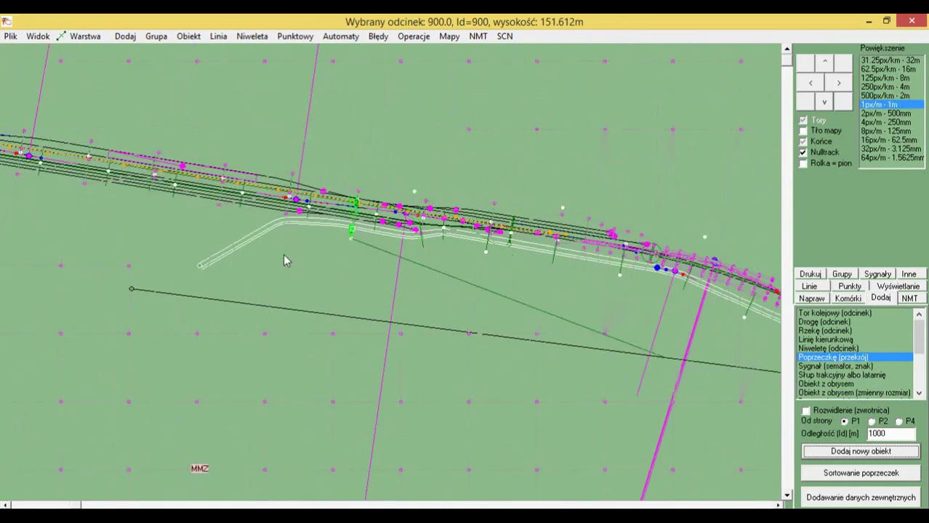
{"action": "key", "text": "Return"}
{"action": "key", "text": "Return"}
{"action": "key", "text": "Return"}
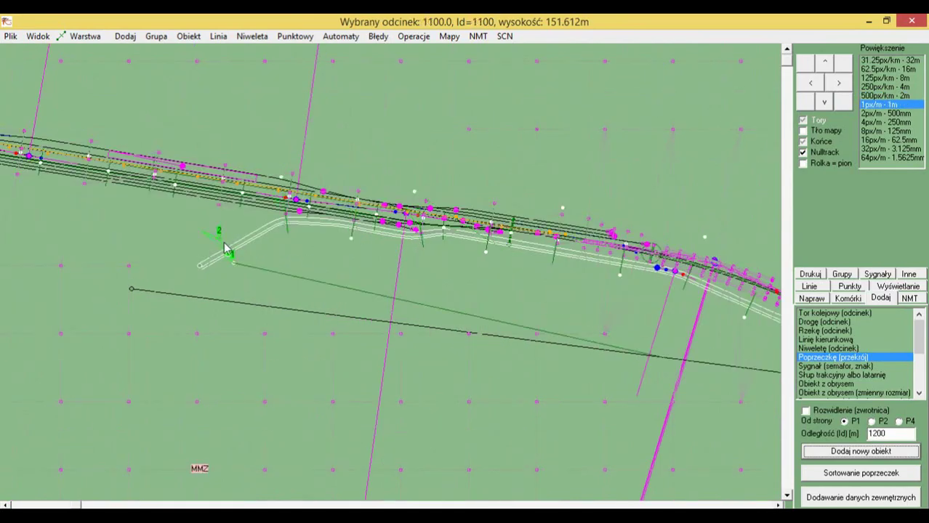
{"action": "key", "text": "Return"}
{"action": "scroll", "coordinate": [224, 249], "scroll_direction": "down", "scroll_amount": 1}
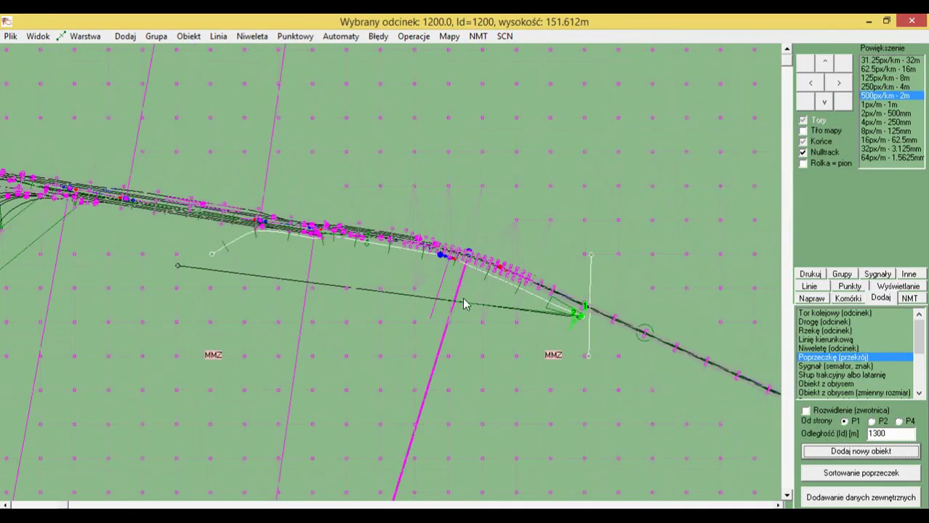
{"action": "key", "text": "Return"}
Step: Select the cross-section at 100 m, examine the grade line's vertical profile against the terrain along the road, and close the profile editor
{"action": "left_click", "coordinate": [431, 128]}
{"action": "scroll", "coordinate": [536, 290], "scroll_direction": "up", "scroll_amount": 2}
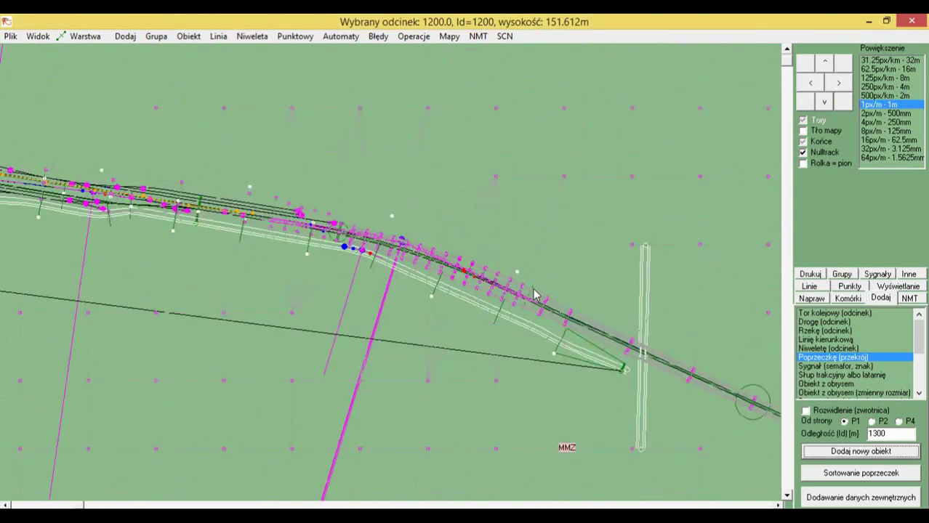
{"action": "left_click", "coordinate": [611, 369]}
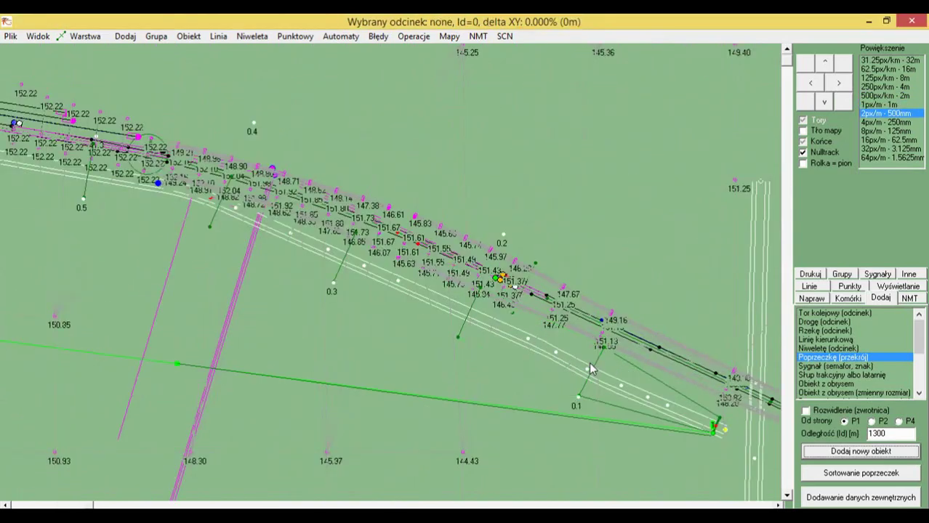
{"action": "left_click", "coordinate": [243, 37]}
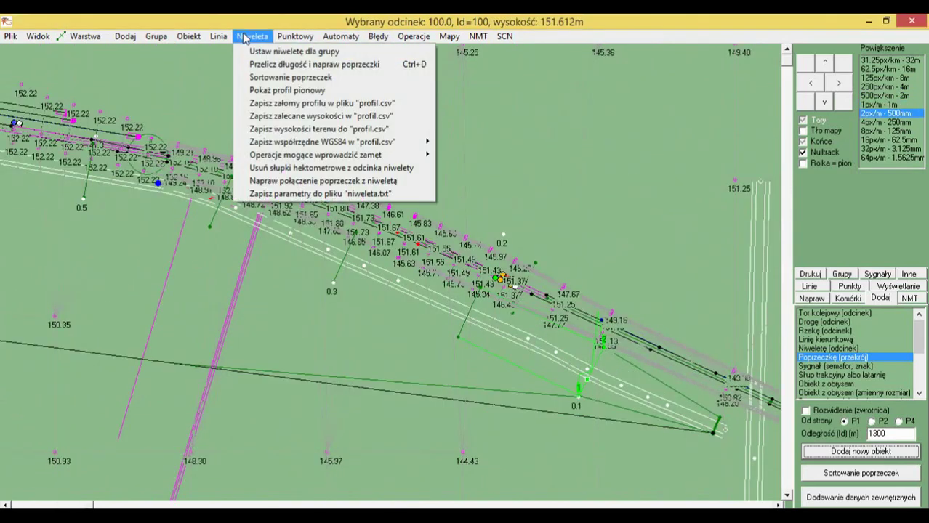
{"action": "left_click", "coordinate": [265, 90]}
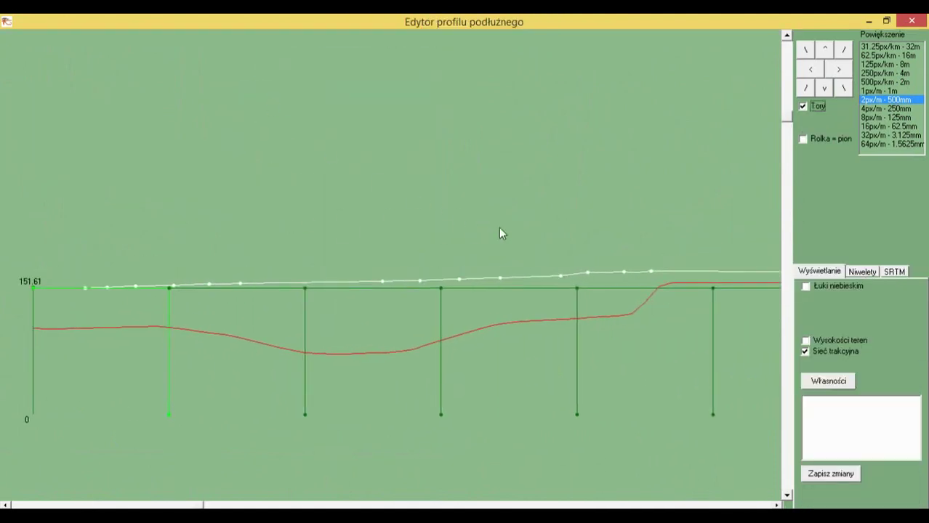
{"action": "left_click_drag", "start_coordinate": [535, 229], "coordinate": [267, 241]}
{"action": "left_click_drag", "start_coordinate": [581, 294], "coordinate": [376, 303]}
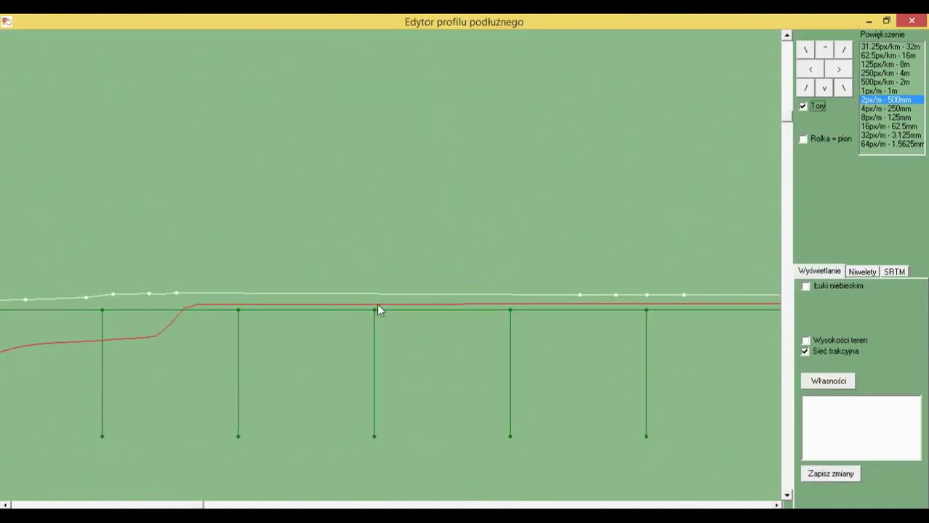
{"action": "left_click_drag", "start_coordinate": [279, 325], "coordinate": [524, 280]}
{"action": "scroll", "coordinate": [459, 277], "scroll_direction": "up", "scroll_amount": 2}
{"action": "scroll", "coordinate": [425, 239], "scroll_direction": "down", "scroll_amount": 4}
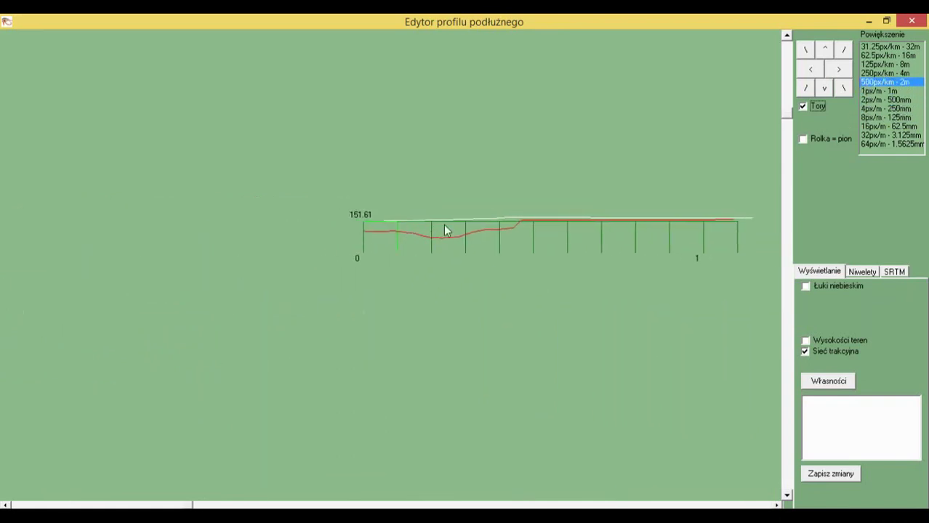
{"action": "left_click_drag", "start_coordinate": [557, 197], "coordinate": [448, 220]}
{"action": "left_click_drag", "start_coordinate": [334, 253], "coordinate": [444, 249]}
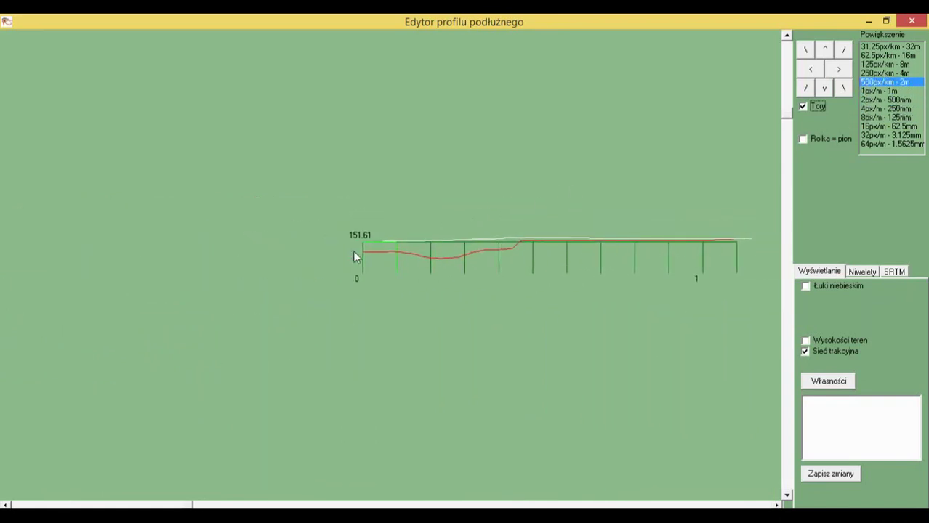
{"action": "scroll", "coordinate": [378, 246], "scroll_direction": "up", "scroll_amount": 2}
{"action": "scroll", "coordinate": [402, 246], "scroll_direction": "up", "scroll_amount": 1}
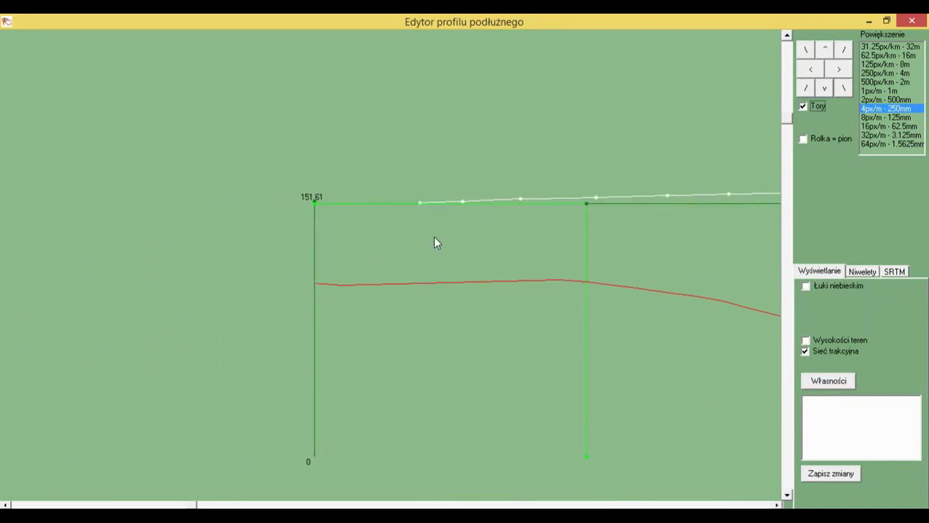
{"action": "left_click", "coordinate": [911, 21]}
Step: Try to export the grade line's recommended heights to profil.csv
{"action": "left_click", "coordinate": [250, 37]}
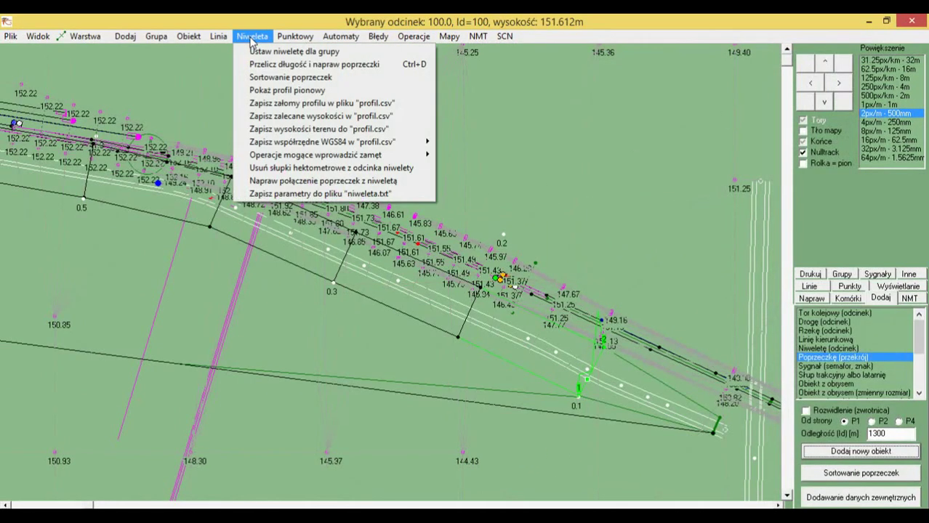
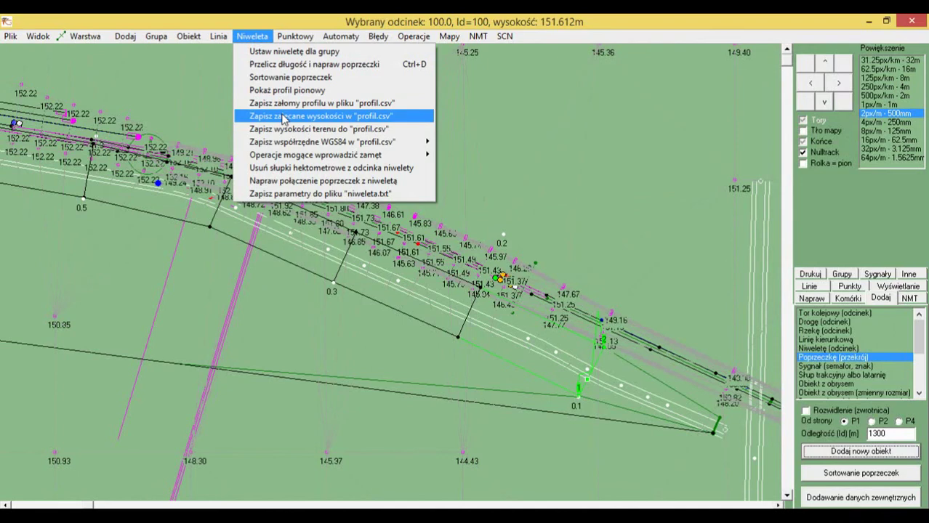
{"action": "left_click", "coordinate": [283, 118]}
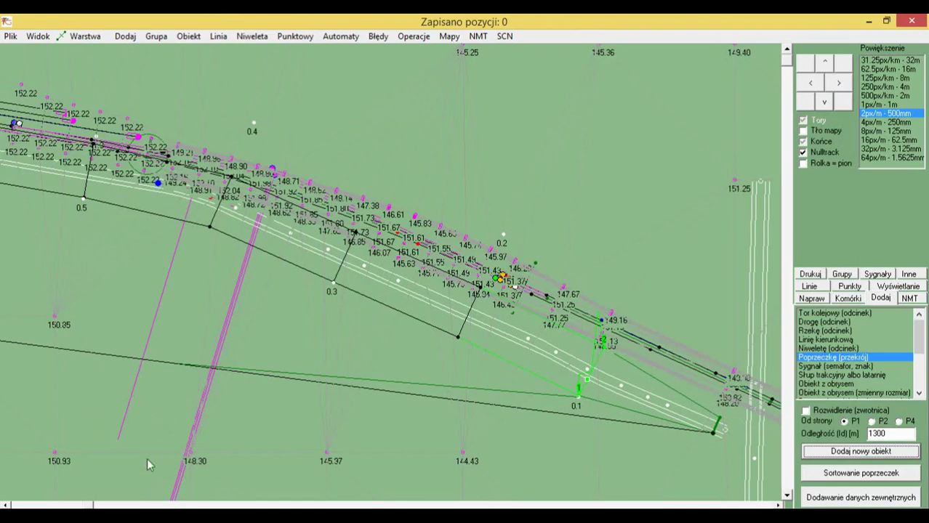
Step: In File Explorer, go to D:\19.01, sort the files by modification date, open profil.csv to check its contents, and close it
{"action": "left_click", "coordinate": [128, 514]}
{"action": "left_click", "coordinate": [134, 461]}
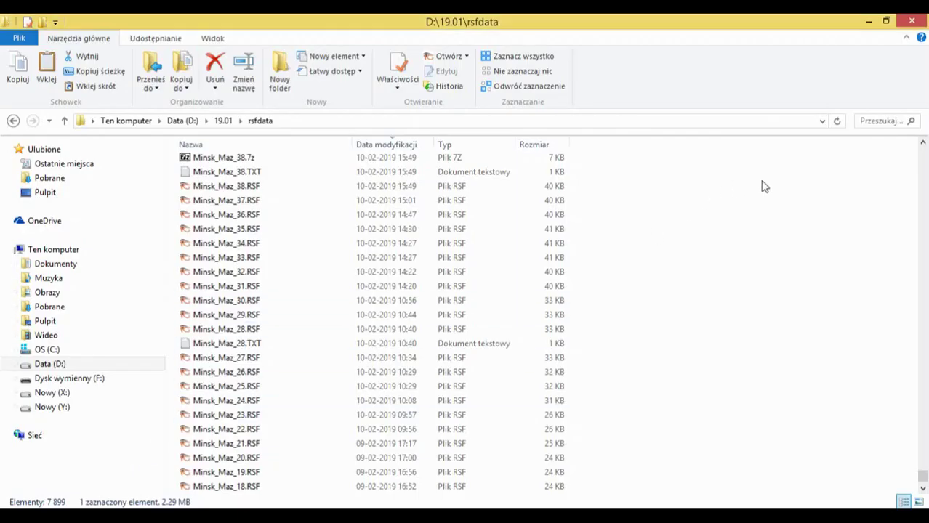
{"action": "scroll", "coordinate": [737, 180], "scroll_direction": "up", "scroll_amount": 6}
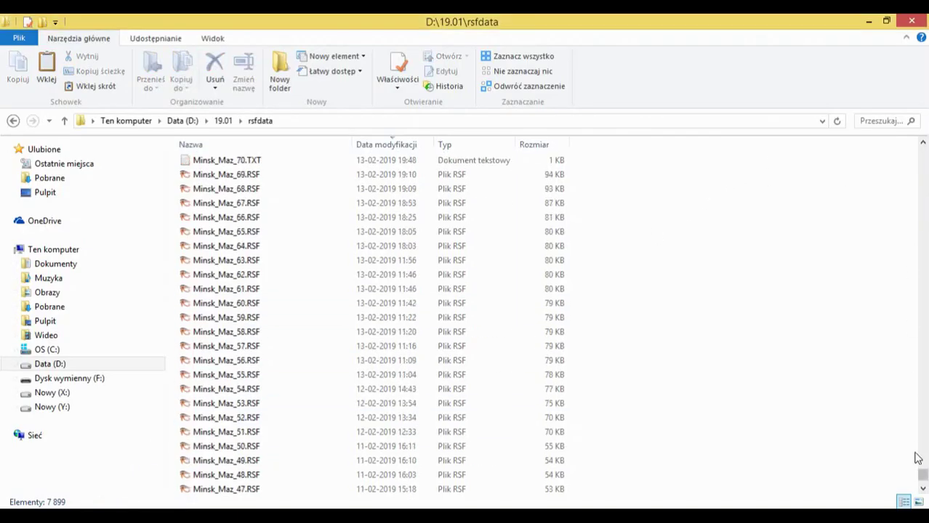
{"action": "left_click", "coordinate": [222, 121]}
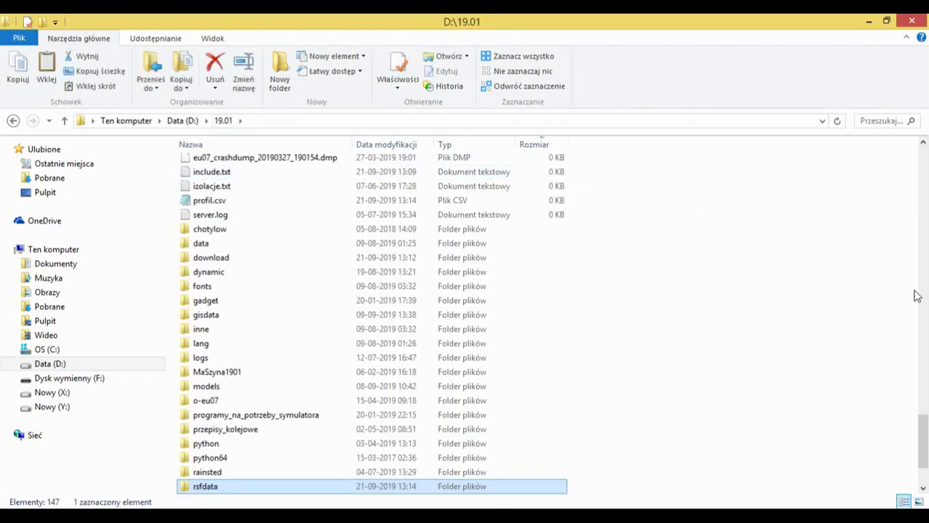
{"action": "left_click_drag", "start_coordinate": [920, 425], "coordinate": [917, 151]}
{"action": "left_click", "coordinate": [784, 218]}
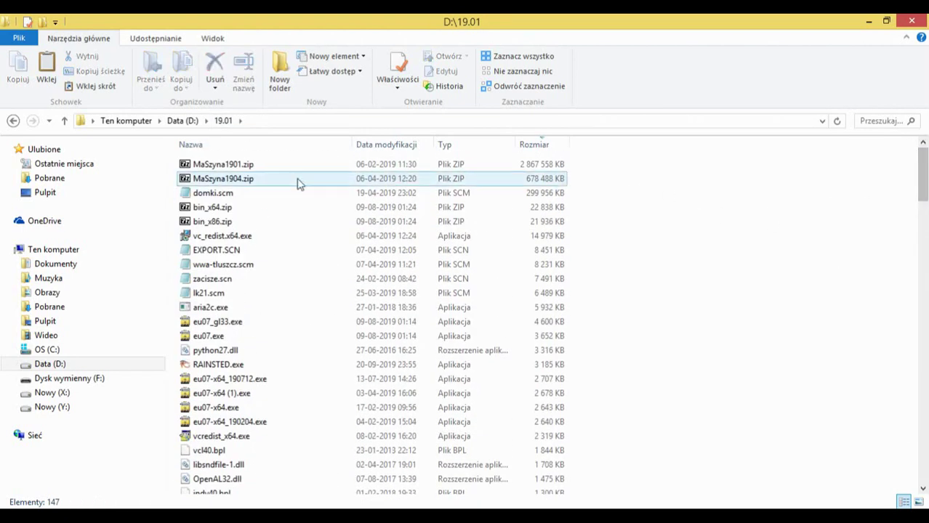
{"action": "left_click", "coordinate": [374, 144]}
{"action": "left_click", "coordinate": [337, 166]}
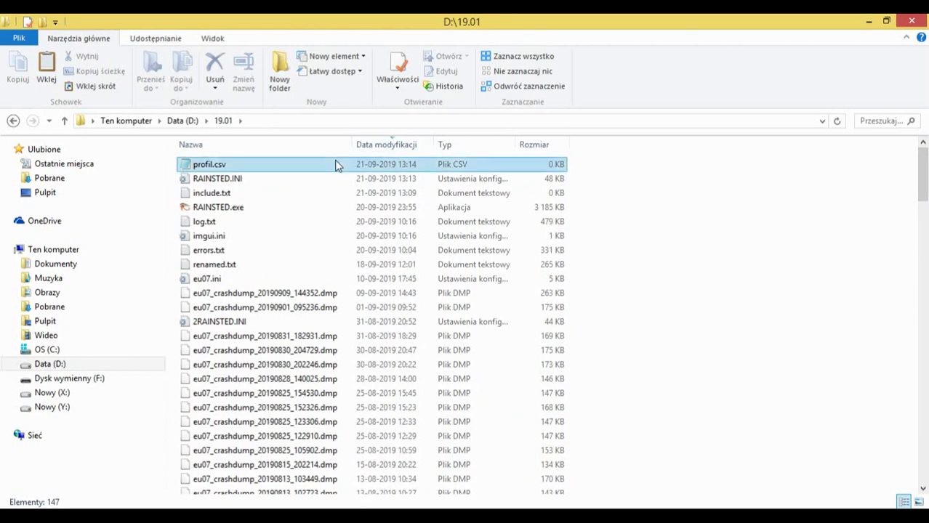
{"action": "double_click", "coordinate": [336, 166]}
{"action": "left_click", "coordinate": [895, 162]}
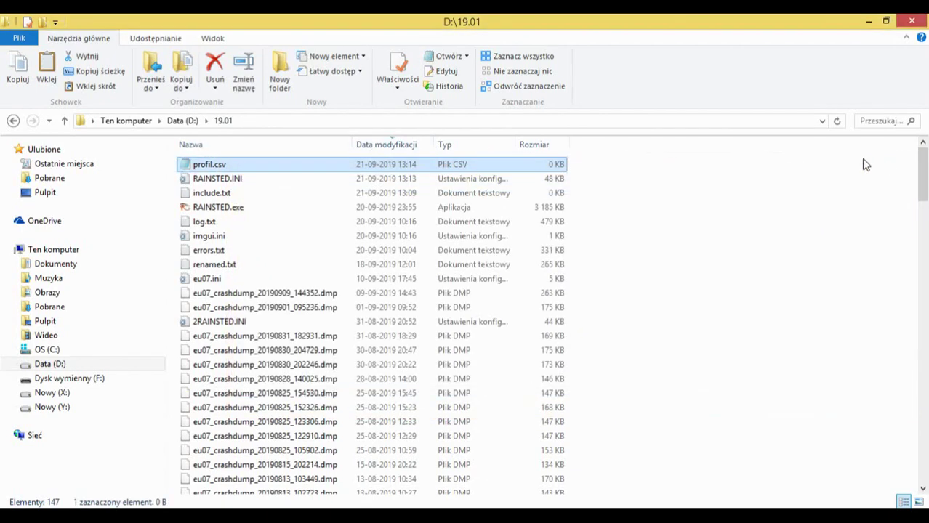
Step: Switch back to Rainsted, try the recommended-heights export to profil.csv again, and check the refreshed file in File Explorer
{"action": "key", "text": "alt+Tab"}
{"action": "left_click", "coordinate": [245, 38]}
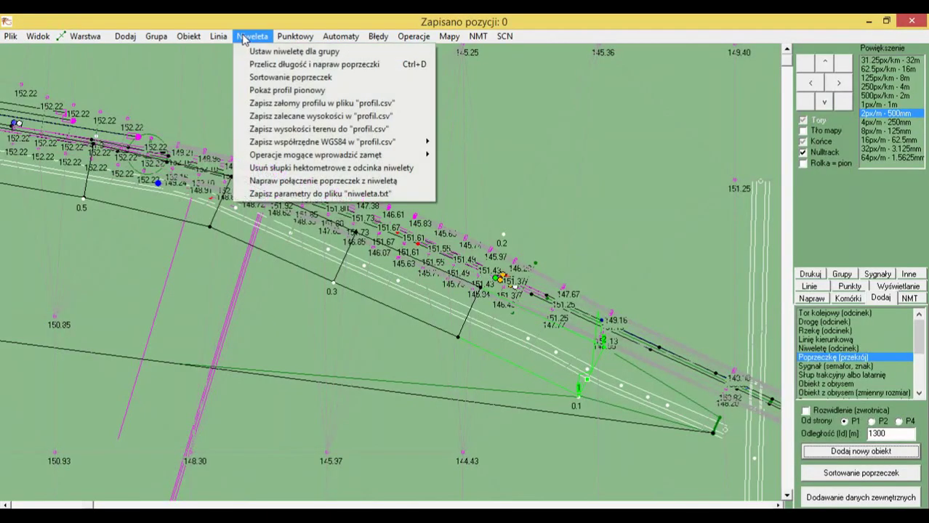
{"action": "left_click", "coordinate": [397, 116]}
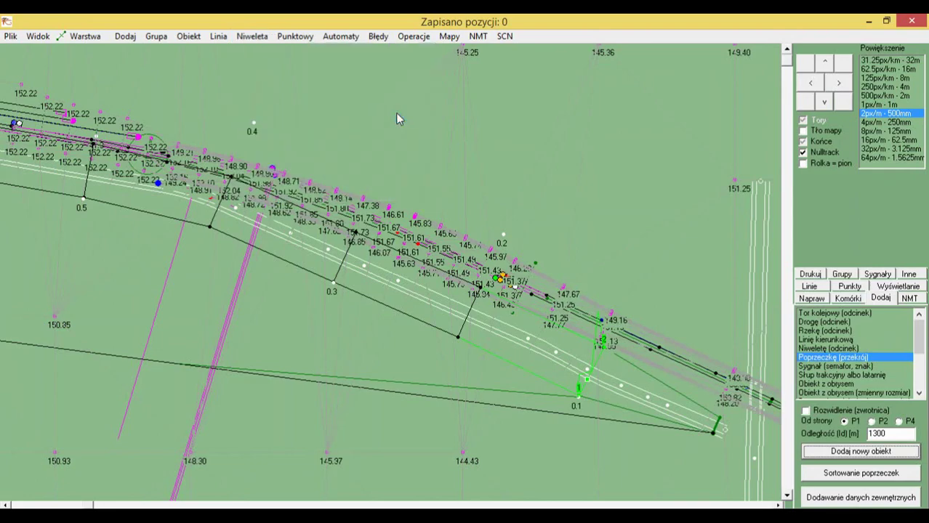
{"action": "key", "text": "alt+Tab"}
{"action": "left_click", "coordinate": [718, 226]}
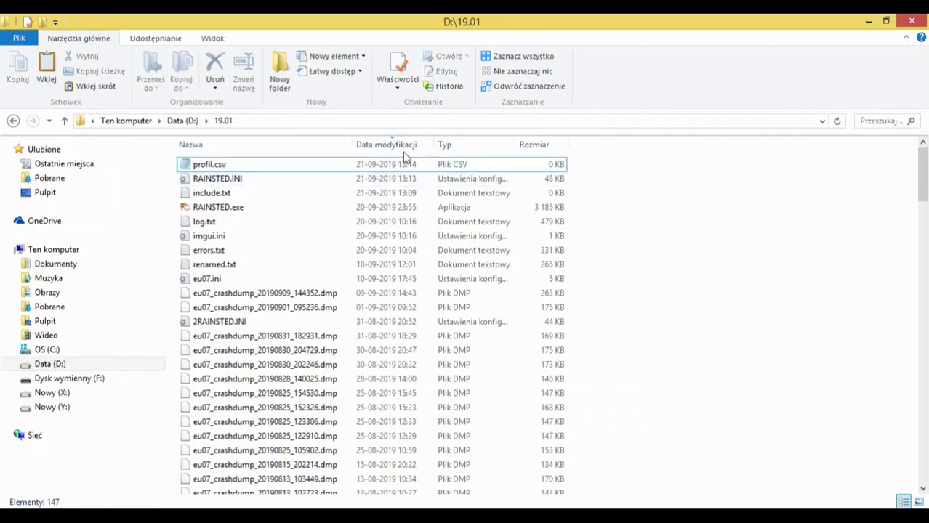
{"action": "left_click", "coordinate": [837, 122]}
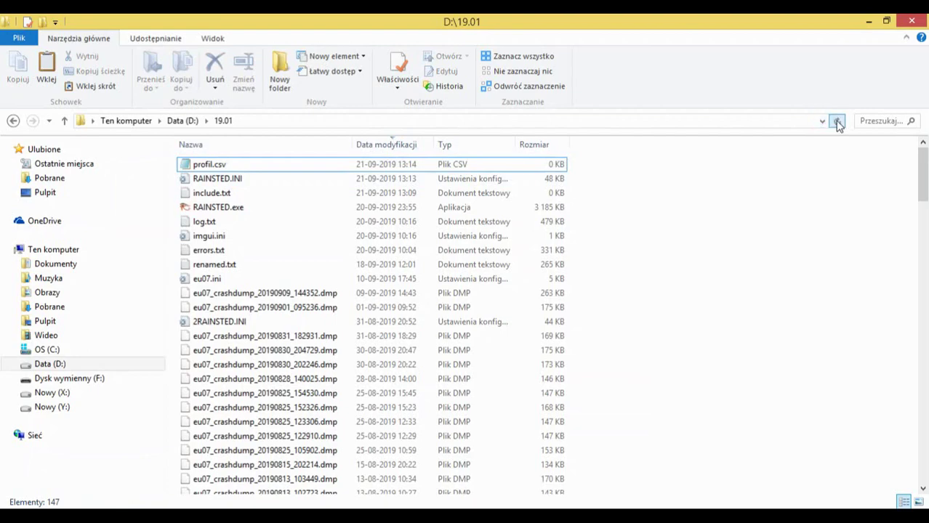
{"action": "left_click", "coordinate": [353, 168]}
Step: Return to Rainsted, select the cross-section at 200 m, and export the grade line's terrain heights to profil.csv
{"action": "key", "text": "alt+Tab"}
{"action": "left_click", "coordinate": [454, 320]}
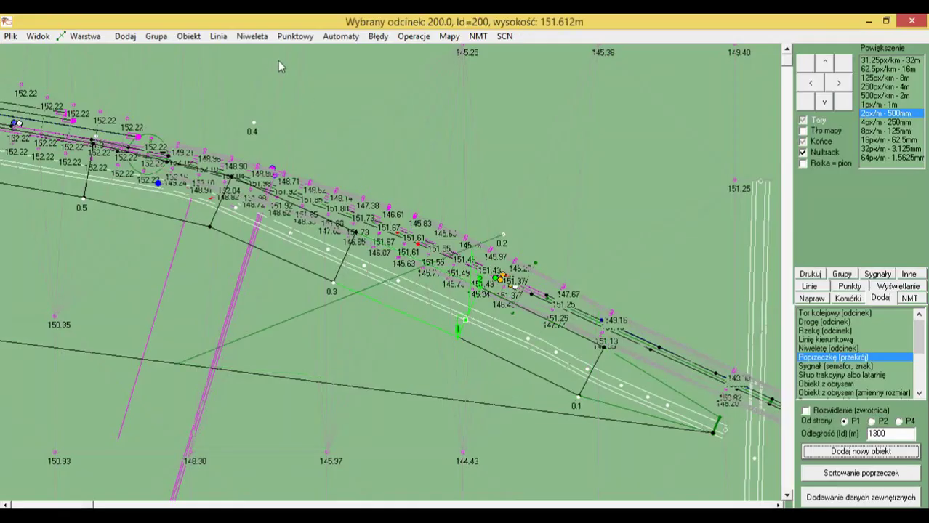
{"action": "left_click", "coordinate": [258, 36]}
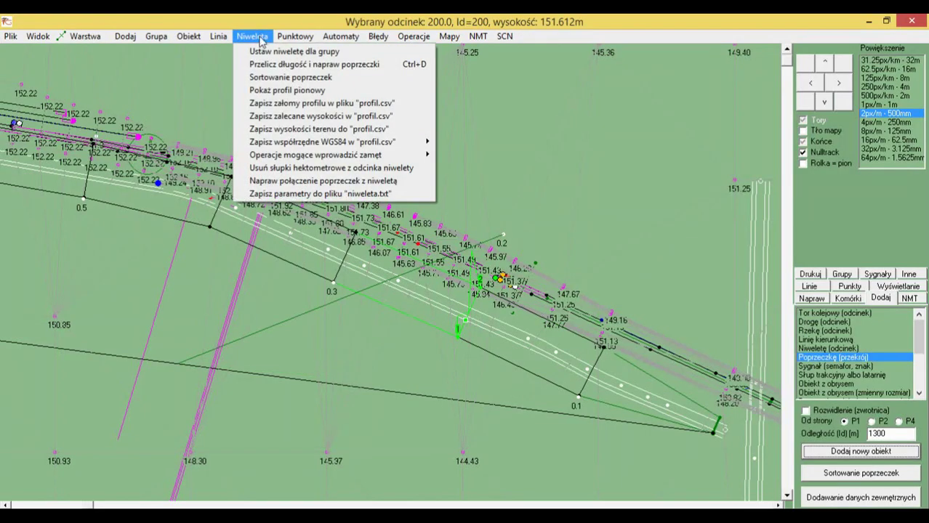
{"action": "left_click", "coordinate": [395, 127]}
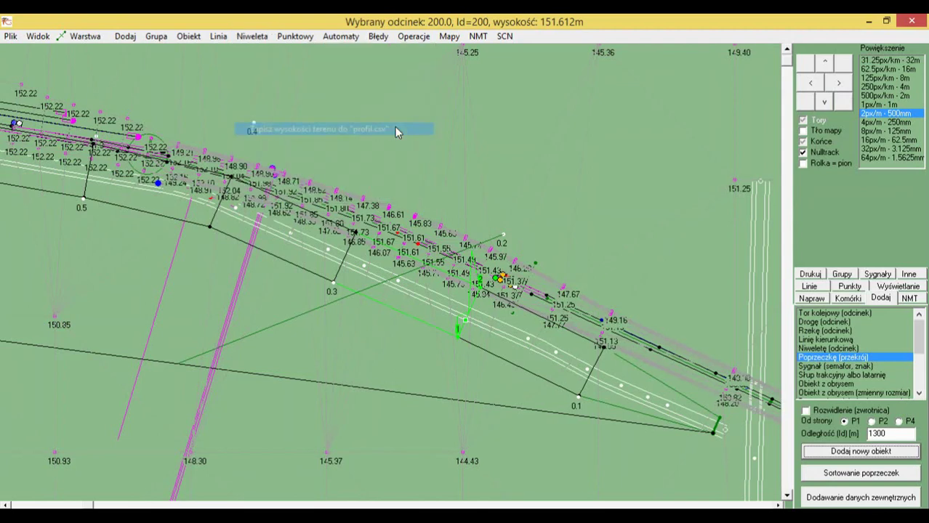
{"action": "left_click_drag", "start_coordinate": [449, 305], "coordinate": [491, 304]}
Step: Open profil.csv from D:\19.01 in Notepad, review the exported terrain heights, and return to the road's eastern end in Rainsted
{"action": "key", "text": "alt+Tab"}
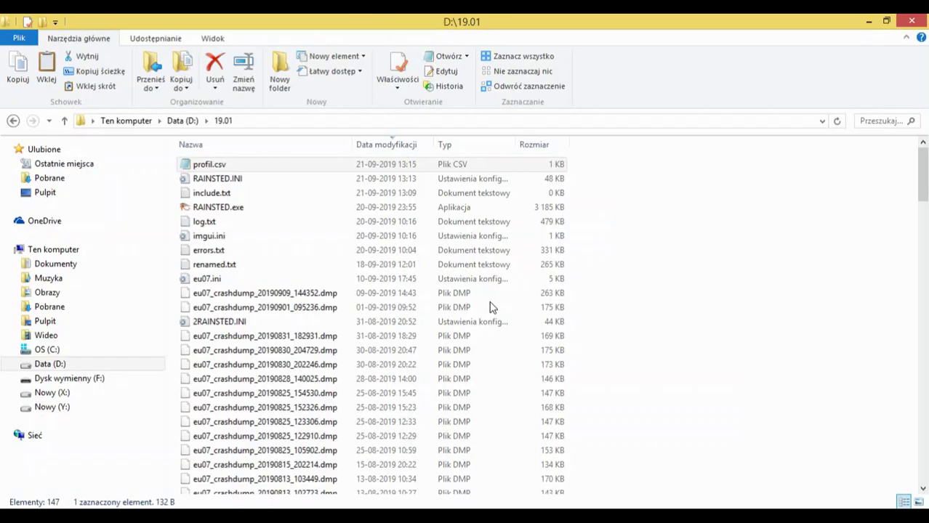
{"action": "left_click", "coordinate": [638, 203]}
{"action": "left_click", "coordinate": [477, 167]}
{"action": "double_click", "coordinate": [476, 165]}
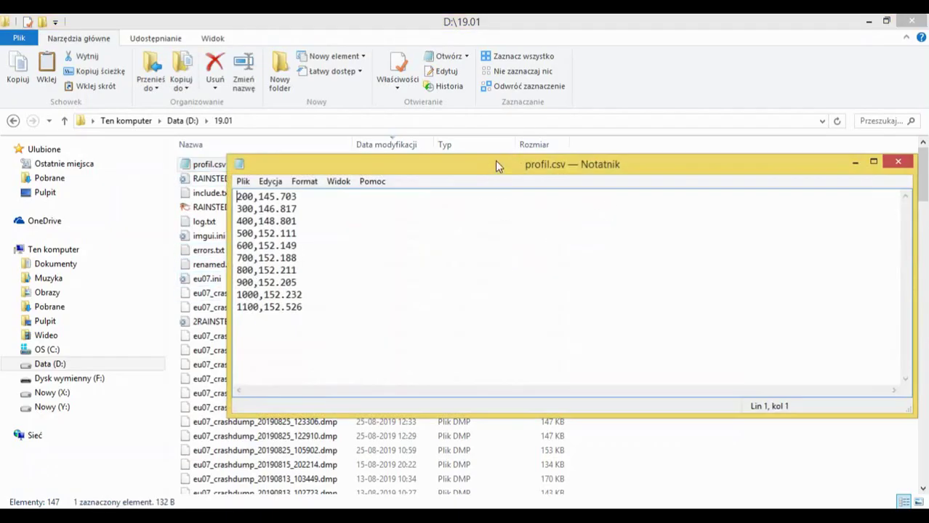
{"action": "left_click_drag", "start_coordinate": [292, 159], "coordinate": [758, 21]}
{"action": "key", "text": "alt+Tab"}
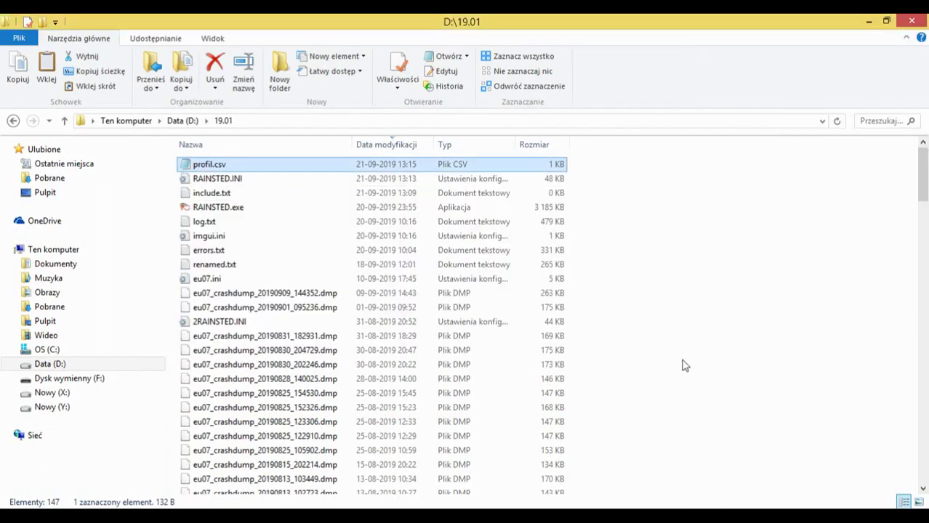
{"action": "key", "text": "alt+Tab"}
{"action": "right_click", "coordinate": [553, 336]}
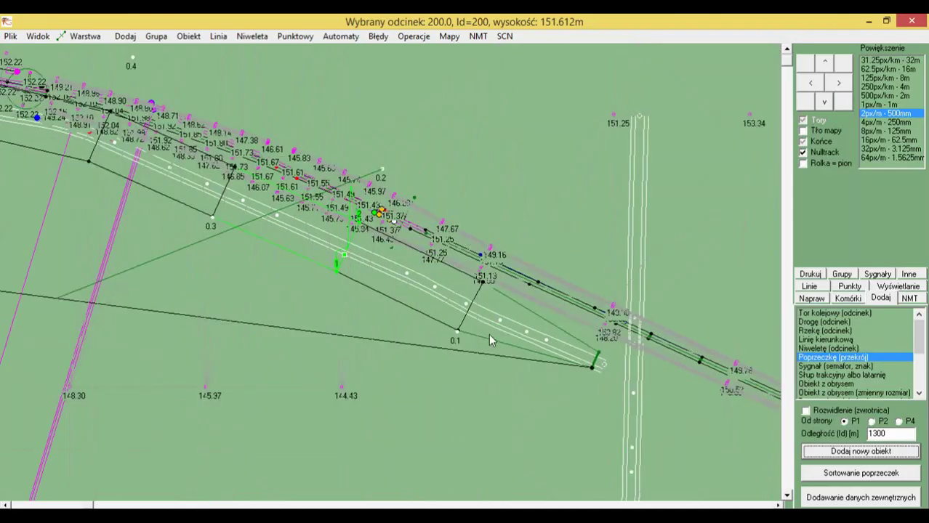
Step: Select the road grade line's starting cross-section at 0 m and show the vertical profile
{"action": "left_click", "coordinate": [471, 304]}
{"action": "left_click", "coordinate": [253, 36]}
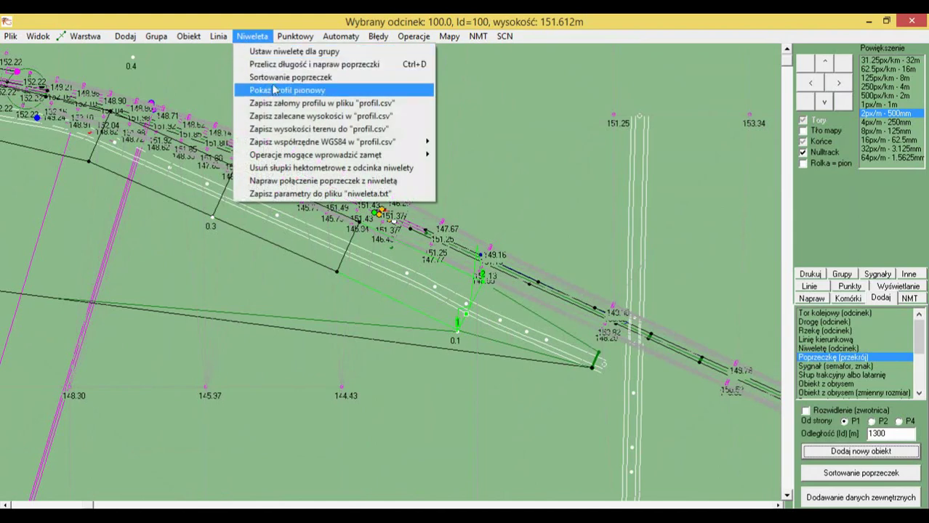
{"action": "left_click_drag", "start_coordinate": [576, 339], "coordinate": [362, 216]}
{"action": "scroll", "coordinate": [407, 163], "scroll_direction": "down", "scroll_amount": 3}
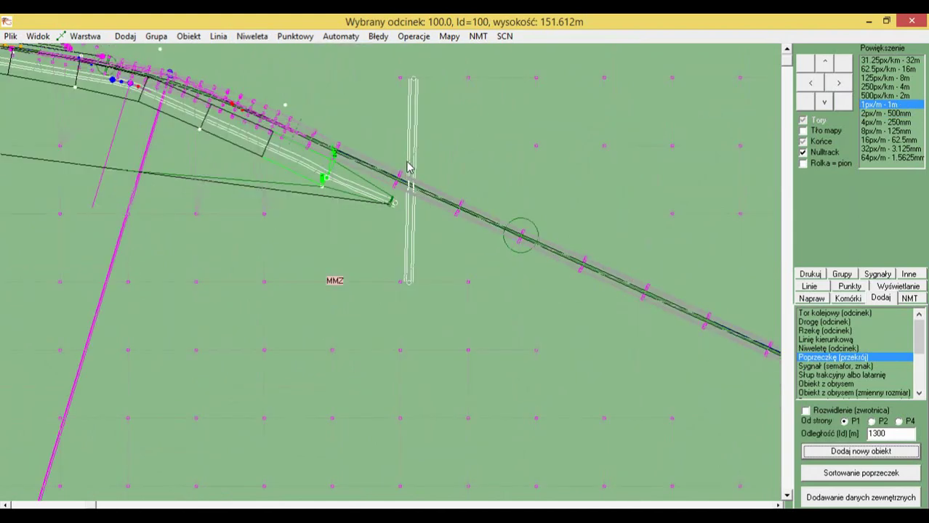
{"action": "scroll", "coordinate": [409, 169], "scroll_direction": "up", "scroll_amount": 3}
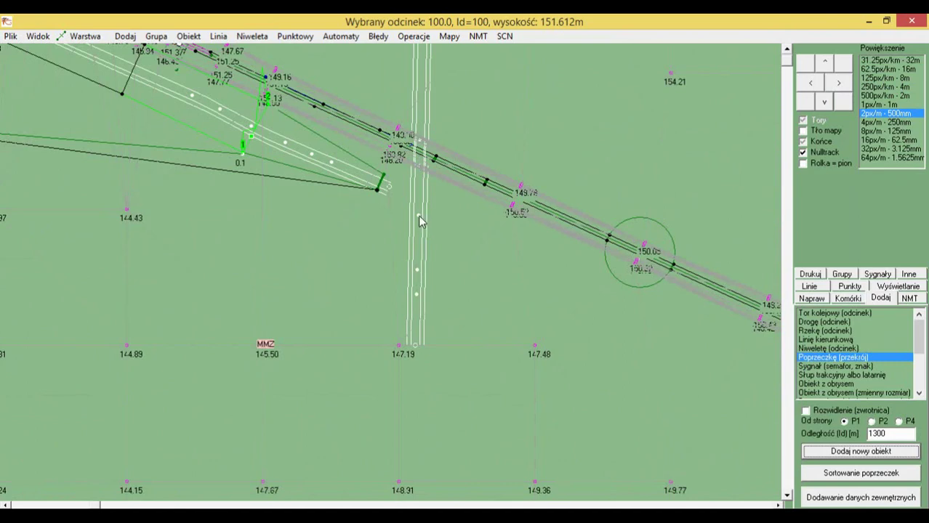
{"action": "left_click", "coordinate": [378, 184]}
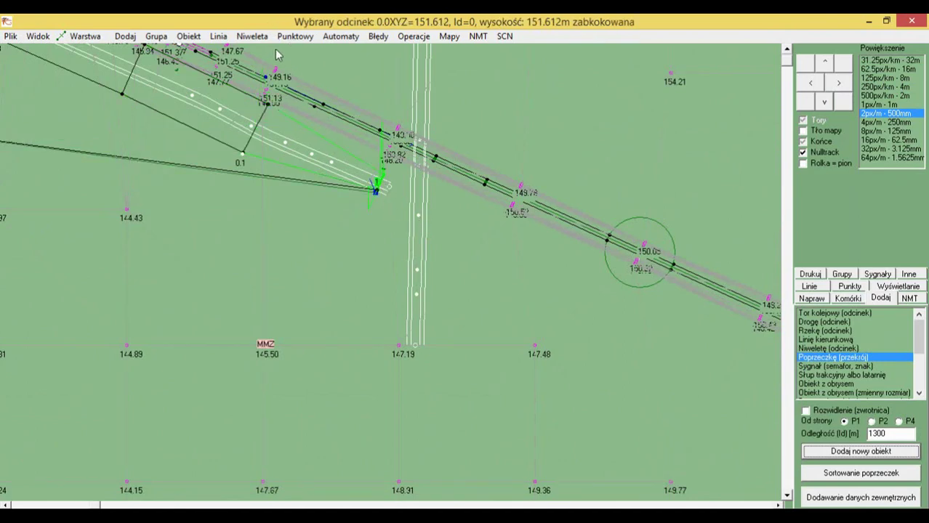
{"action": "left_click", "coordinate": [260, 36]}
{"action": "left_click", "coordinate": [281, 87]}
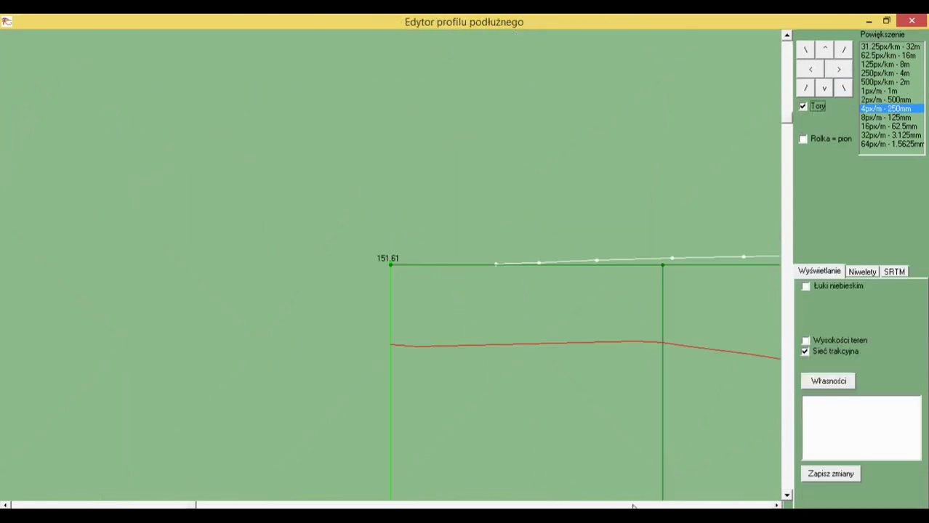
Step: Switch to Notepad, consult the terrain heights in profil.csv, and return to the longitudinal profile editor
{"action": "key", "text": "alt+Tab"}
{"action": "left_click_drag", "start_coordinate": [769, 61], "coordinate": [688, 66]}
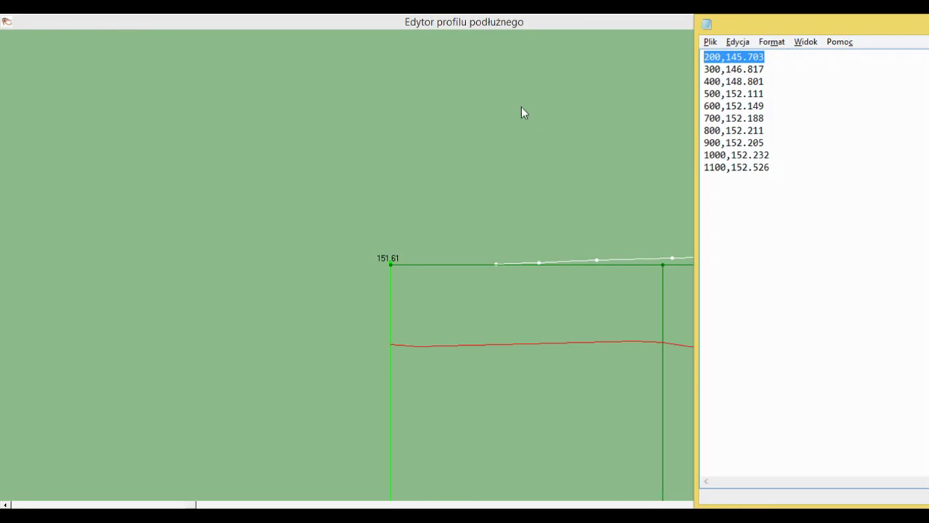
{"action": "left_click", "coordinate": [775, 109]}
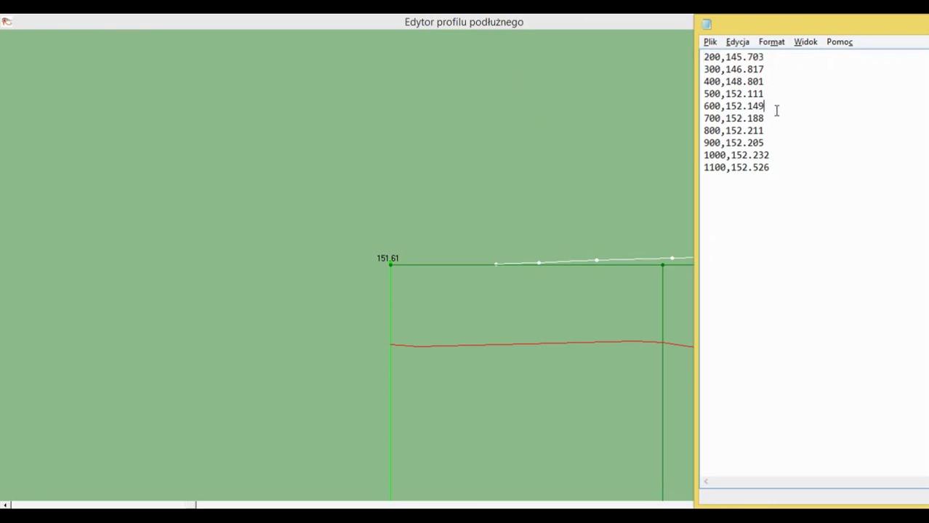
{"action": "left_click", "coordinate": [558, 169]}
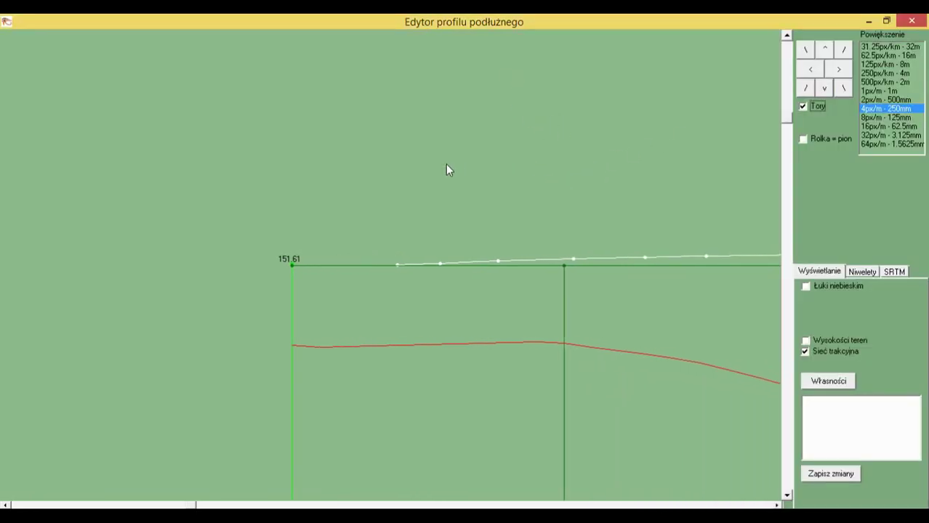
Step: Set the starting cross-section's chainage to 145 m, repair the list, inspect the profile, and close the profile editor
{"action": "left_click", "coordinate": [829, 385]}
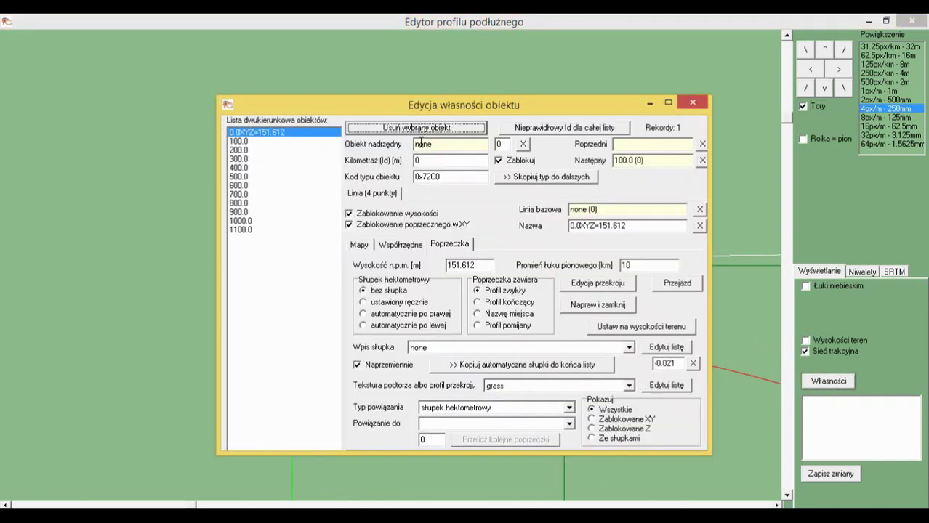
{"action": "left_click", "coordinate": [445, 160]}
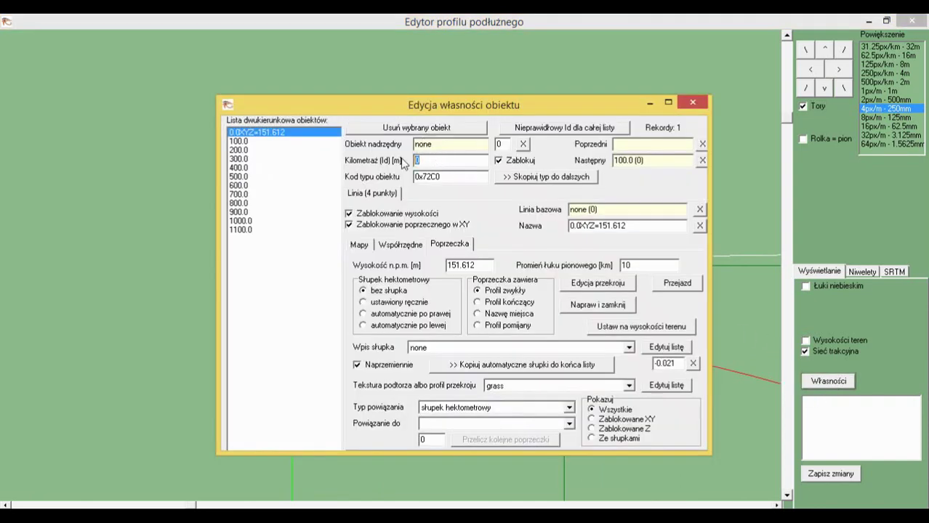
{"action": "left_click", "coordinate": [614, 304]}
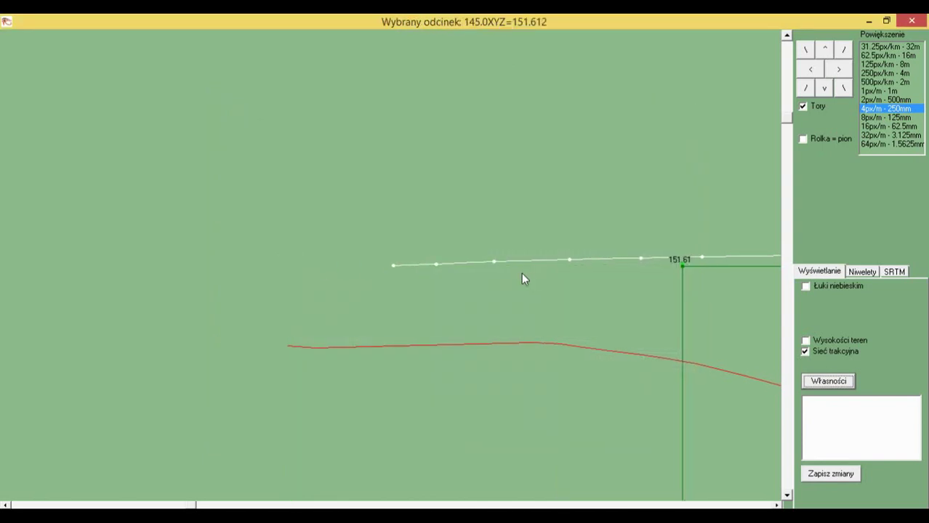
{"action": "scroll", "coordinate": [410, 253], "scroll_direction": "down", "scroll_amount": 2}
{"action": "scroll", "coordinate": [409, 251], "scroll_direction": "down", "scroll_amount": 3}
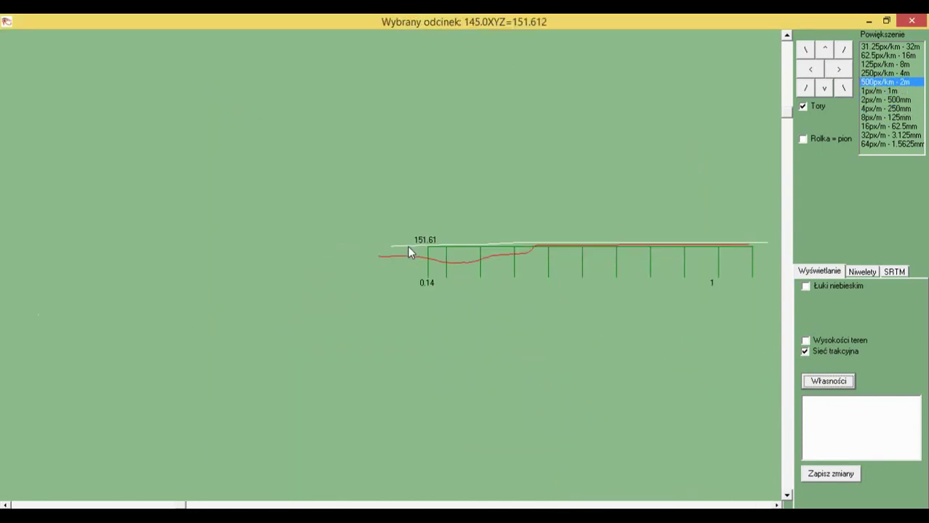
{"action": "scroll", "coordinate": [408, 251], "scroll_direction": "up", "scroll_amount": 3}
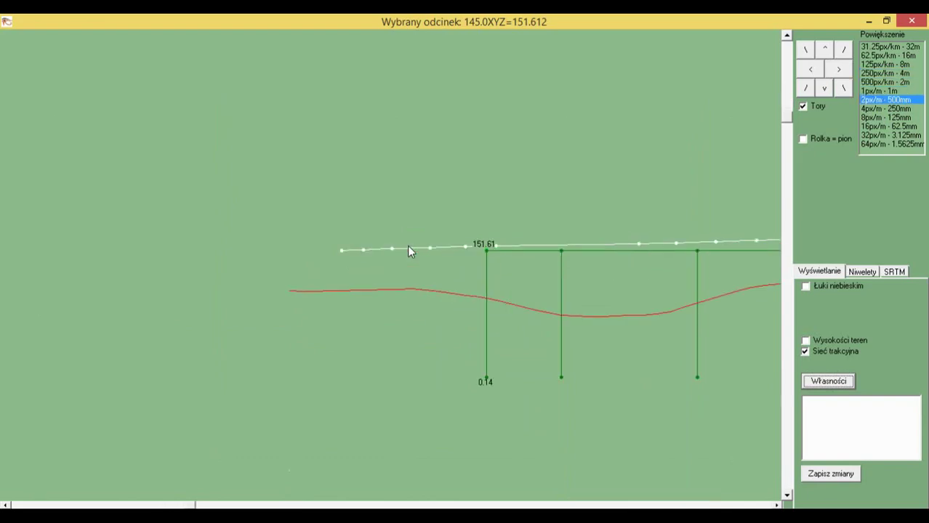
{"action": "left_click", "coordinate": [917, 24]}
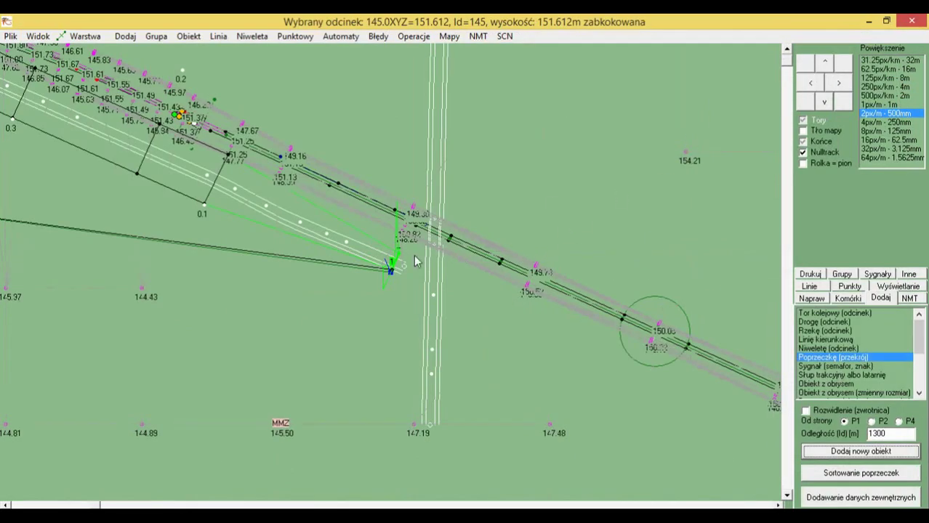
Step: Examine the properties of the starting cross-section and of the displaced cross-section also marked 145 m
{"action": "scroll", "coordinate": [397, 260], "scroll_direction": "up", "scroll_amount": 1}
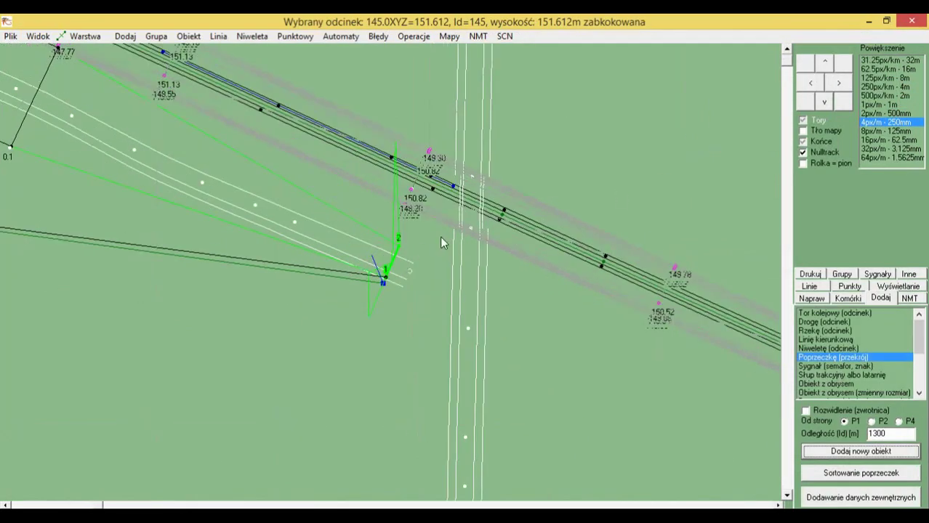
{"action": "left_click", "coordinate": [399, 266]}
{"action": "double_click", "coordinate": [399, 266]}
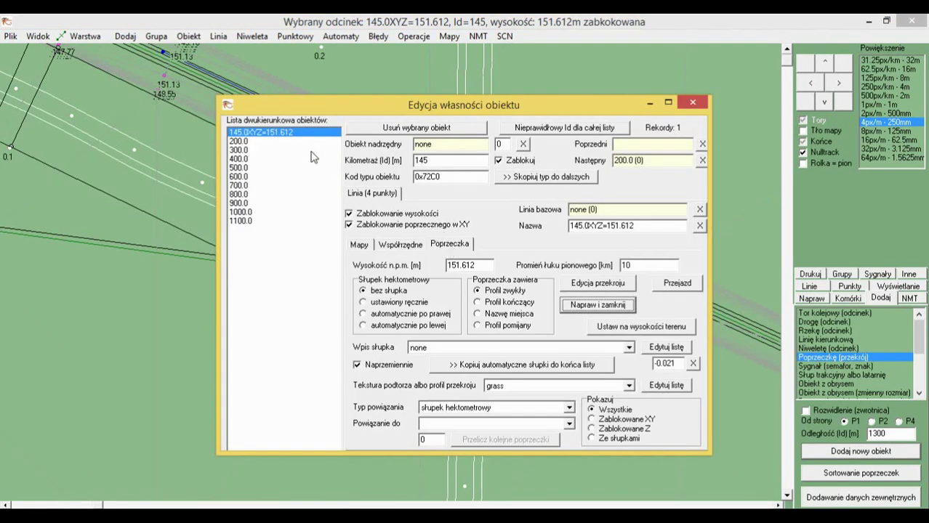
{"action": "double_click", "coordinate": [436, 160]}
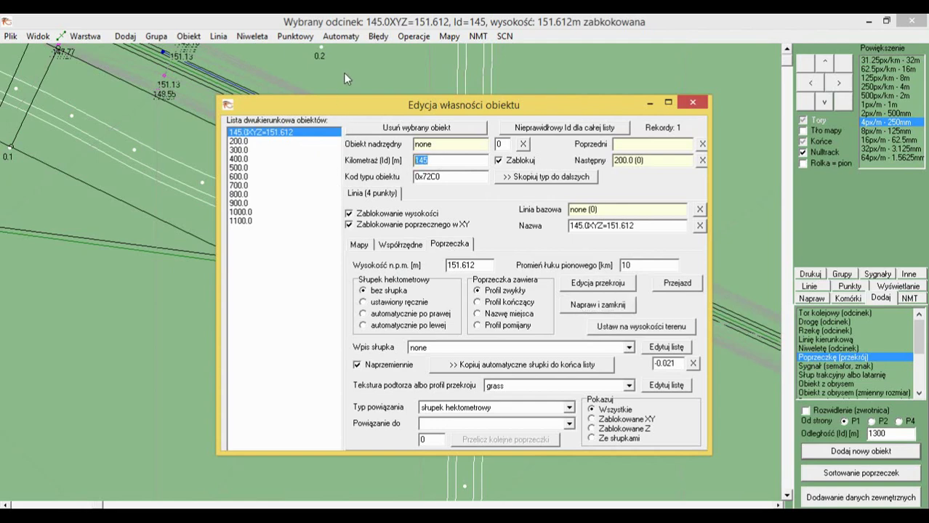
{"action": "left_click", "coordinate": [343, 73]}
{"action": "scroll", "coordinate": [388, 251], "scroll_direction": "down", "scroll_amount": 1}
{"action": "left_click_drag", "start_coordinate": [351, 238], "coordinate": [405, 263]}
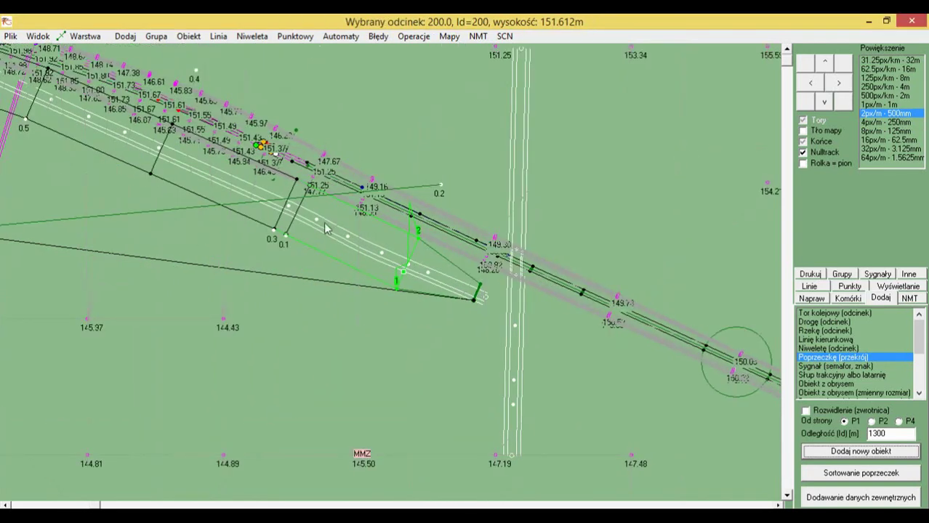
{"action": "scroll", "coordinate": [321, 230], "scroll_direction": "up", "scroll_amount": 1}
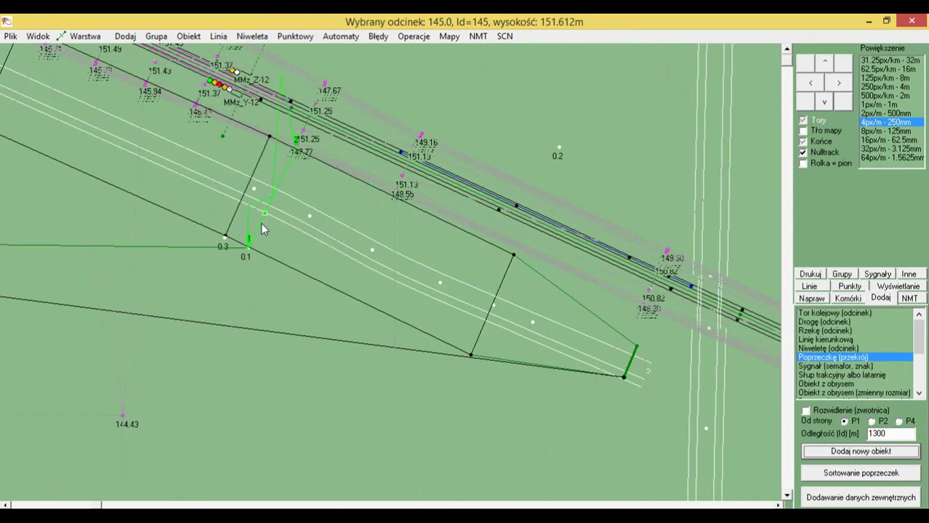
{"action": "key", "text": "Return"}
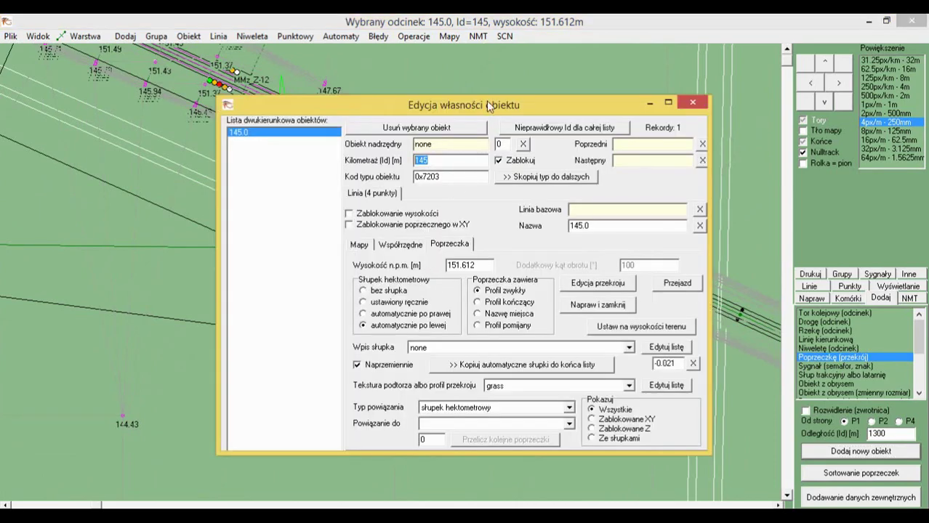
{"action": "type", "text": "41700"}
{"action": "key", "text": "Return"}
Step: Restore the starting cross-section's chainage to 0 m and repair the list
{"action": "double_click", "coordinate": [629, 354]}
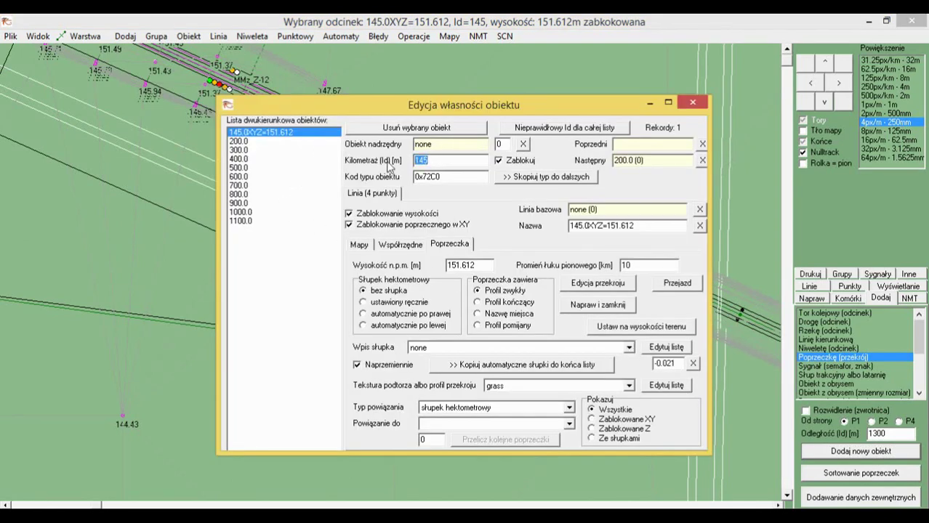
{"action": "key", "text": "BackSpace"}
{"action": "left_click", "coordinate": [597, 304]}
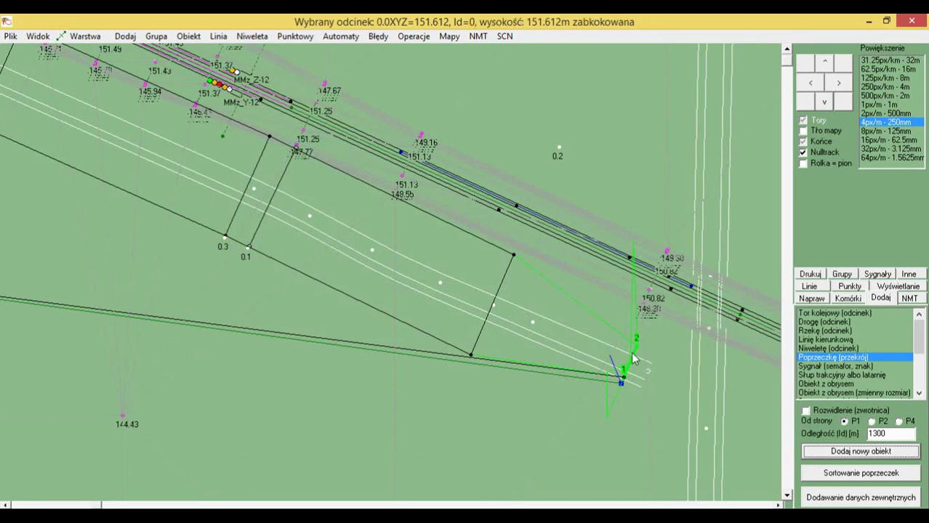
{"action": "key", "text": "ctrl+z"}
{"action": "left_click", "coordinate": [394, 256]}
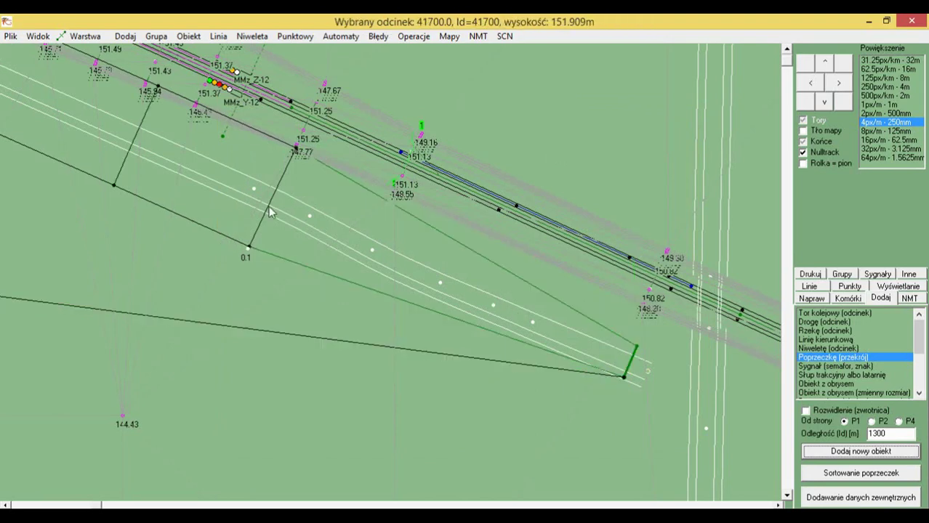
Step: Set the chainage of the remaining 145 m cross-section back to 100 m and repair the list
{"action": "left_click", "coordinate": [267, 207]}
{"action": "key", "text": "Return"}
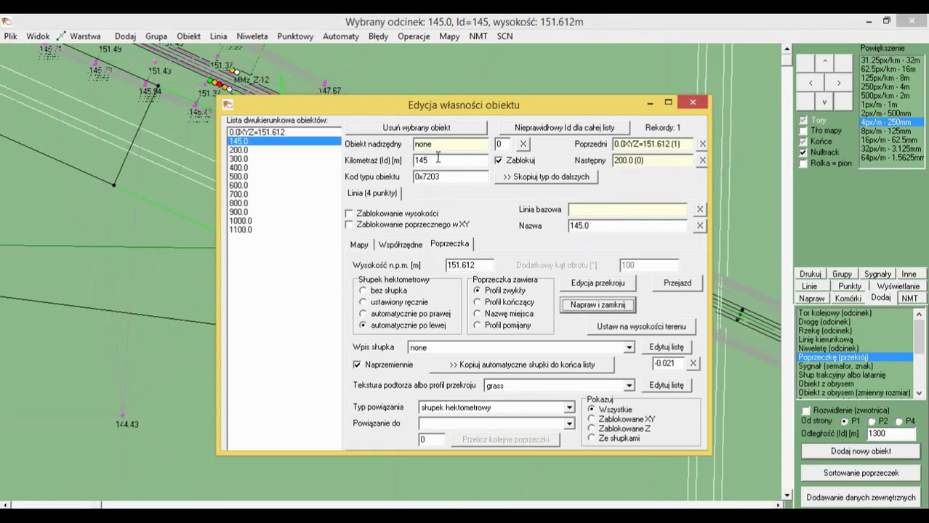
{"action": "left_click_drag", "start_coordinate": [432, 160], "coordinate": [418, 173]}
{"action": "type", "text": "100"}
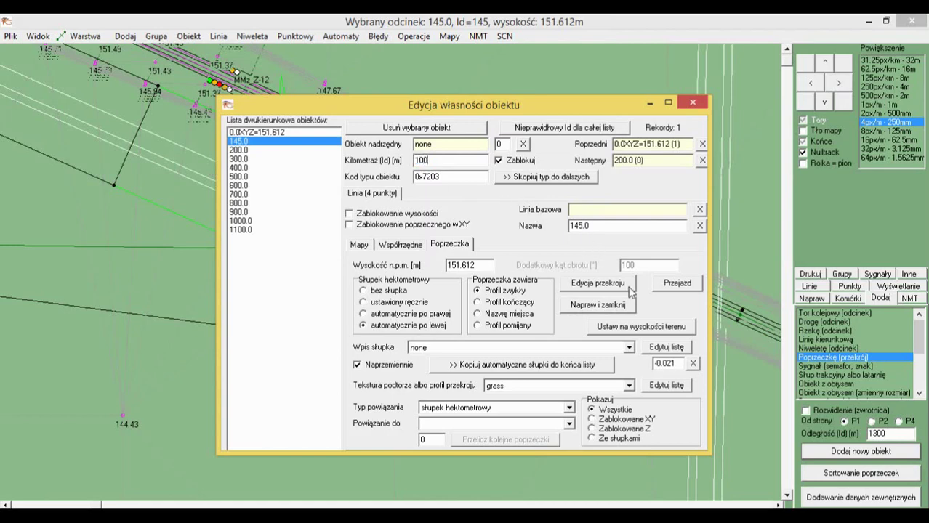
{"action": "left_click", "coordinate": [612, 306]}
Step: Reselect the grade line's starting cross-section and reopen the vertical profile on it
{"action": "left_click", "coordinate": [615, 346]}
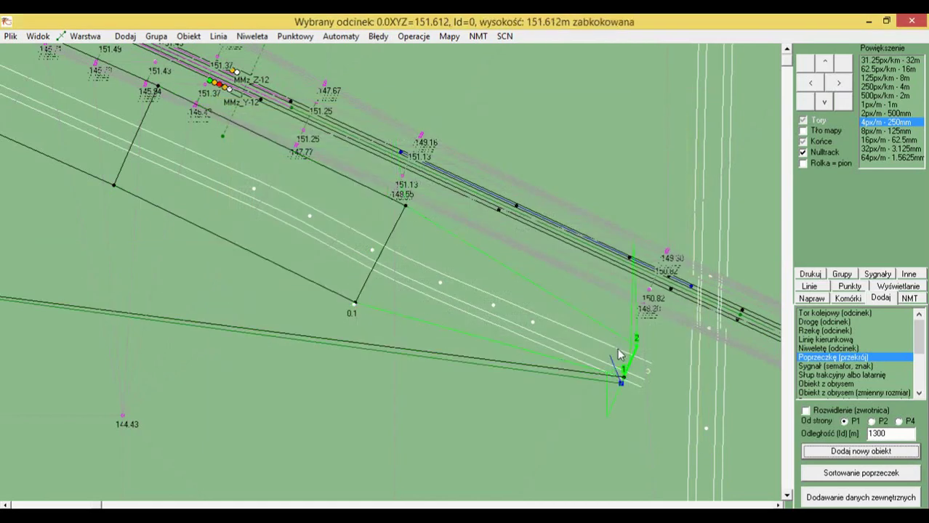
{"action": "left_click", "coordinate": [249, 37]}
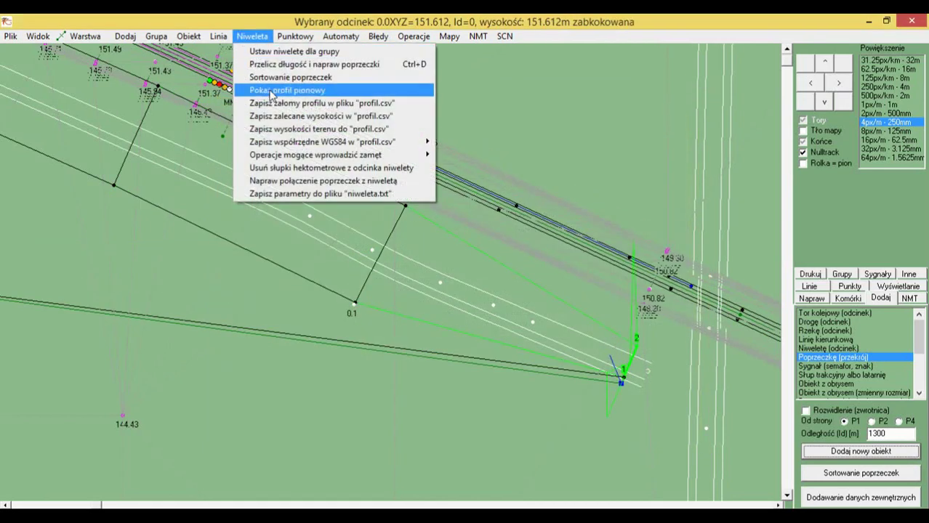
{"action": "left_click", "coordinate": [268, 89]}
{"action": "left_click", "coordinate": [382, 273]}
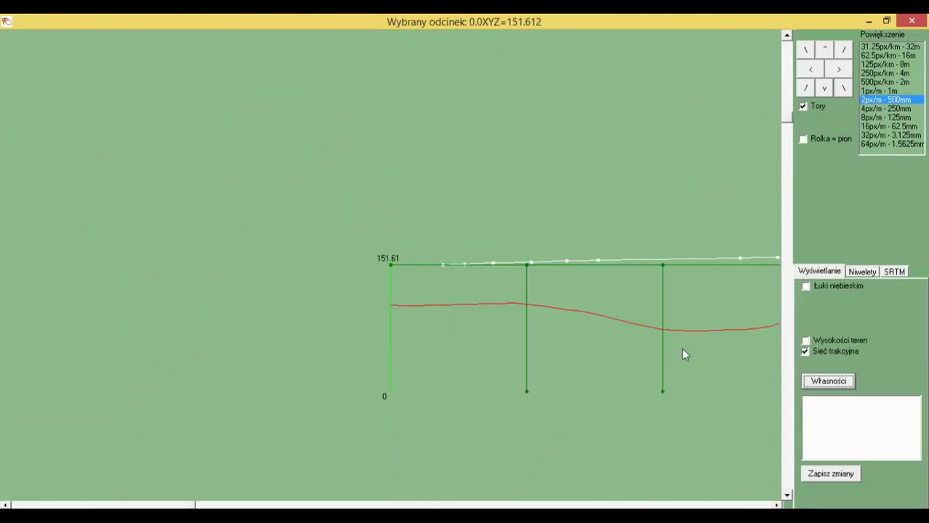
Step: Set the elevation of the cross-sections at 0 m and 100 m to 145 m and apply the repair
{"action": "left_click", "coordinate": [818, 386]}
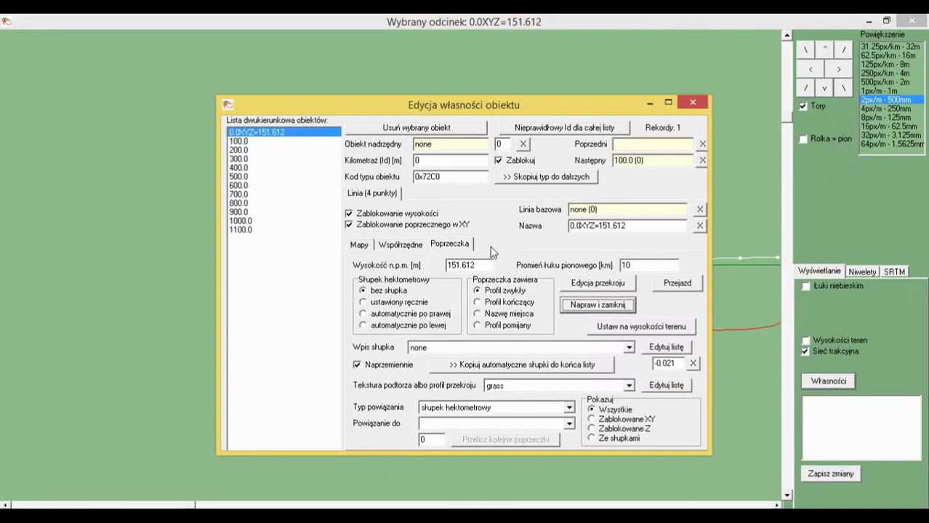
{"action": "left_click_drag", "start_coordinate": [476, 265], "coordinate": [392, 267]}
{"action": "type", "text": "145"}
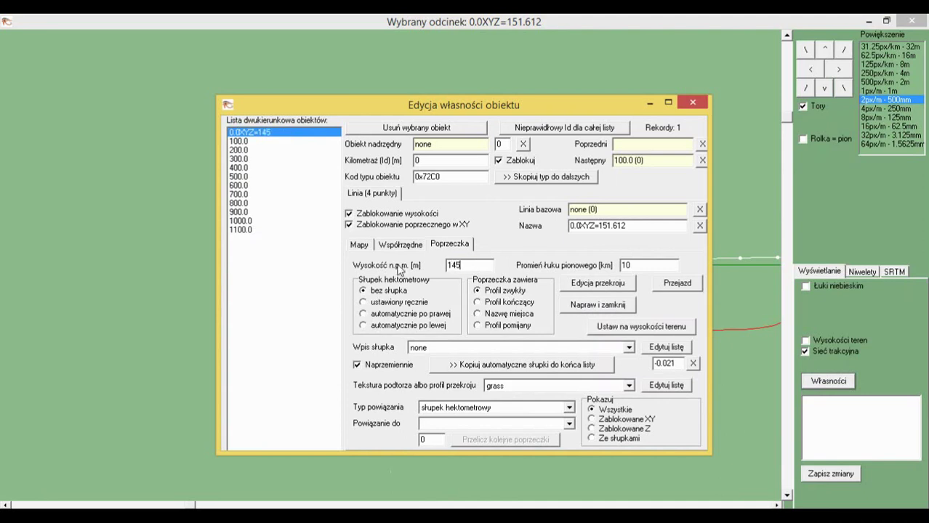
{"action": "key", "text": "Return"}
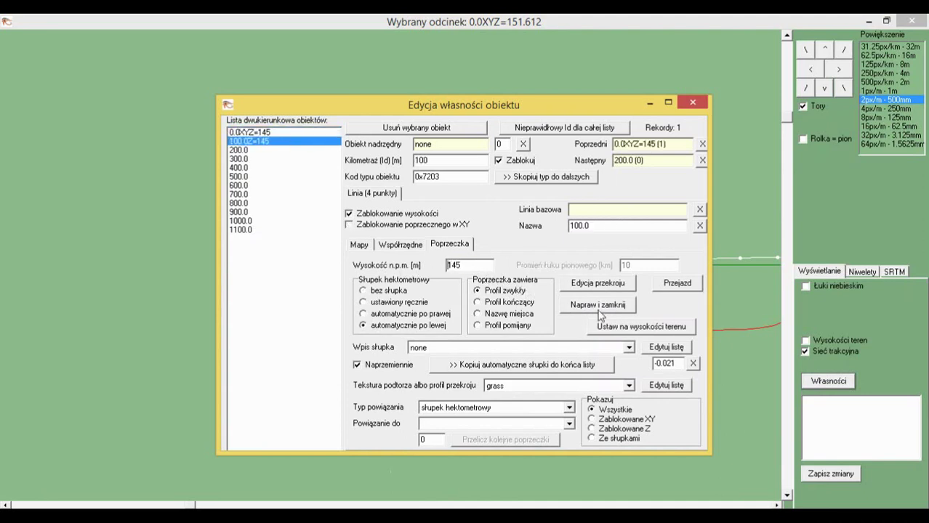
{"action": "left_click", "coordinate": [593, 306]}
{"action": "left_click_drag", "start_coordinate": [499, 314], "coordinate": [368, 301]}
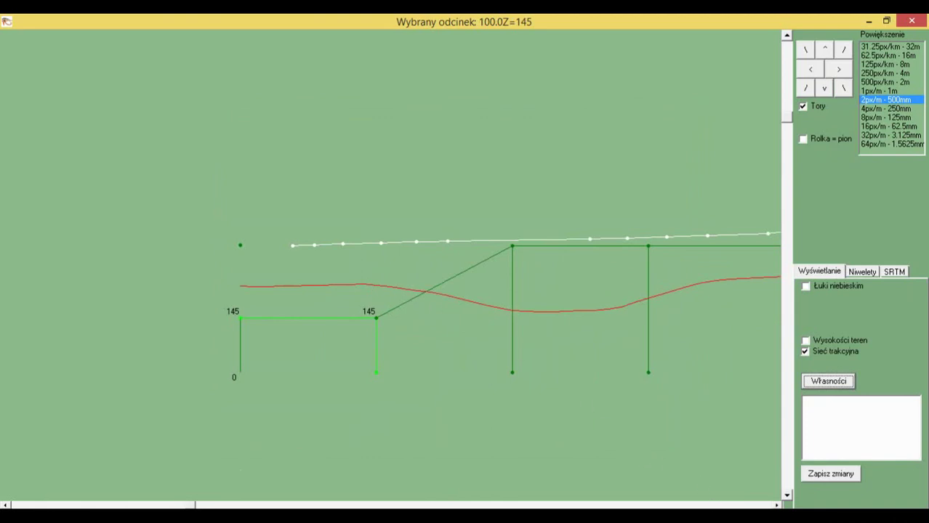
Step: Consult the exported terrain heights, set the elevation of the 100 m cross-section to 148 m and apply the repair
{"action": "left_click", "coordinate": [714, 516]}
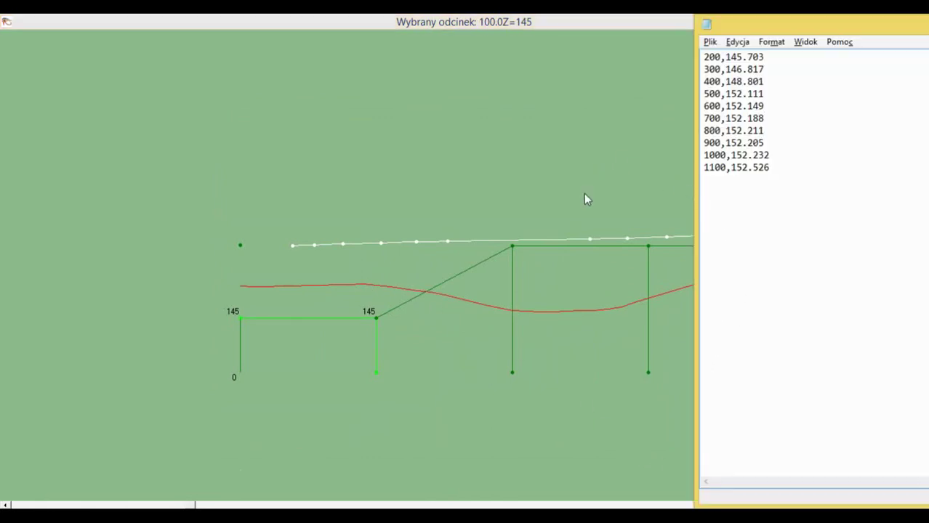
{"action": "left_click", "coordinate": [373, 324]}
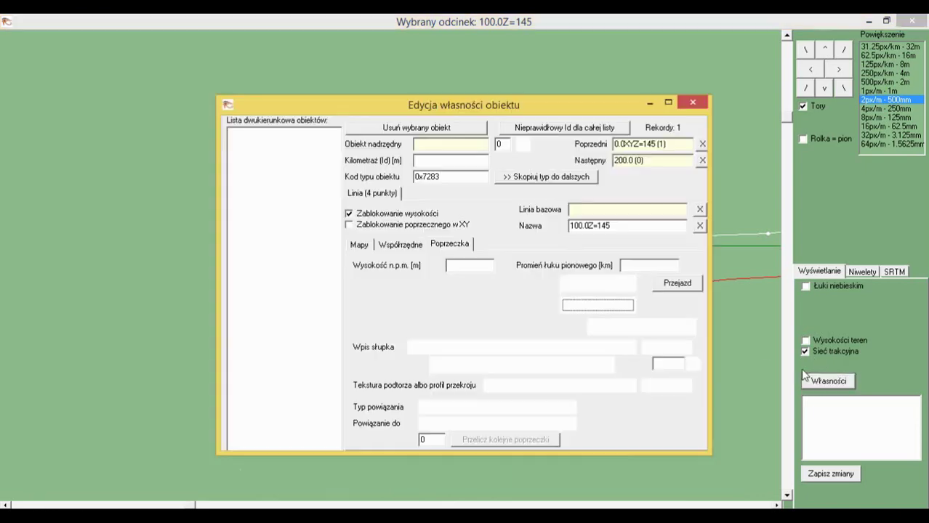
{"action": "left_click", "coordinate": [812, 381]}
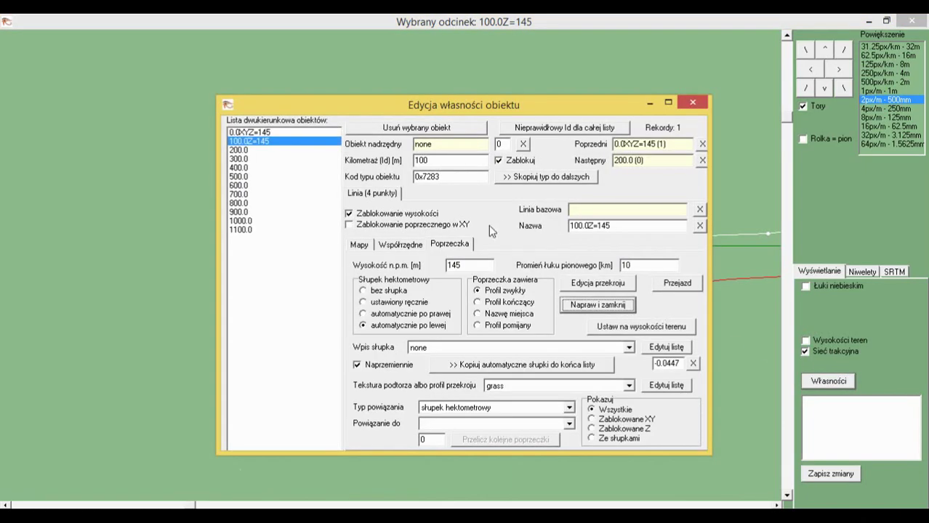
{"action": "left_click", "coordinate": [468, 265]}
{"action": "key", "text": "BackSpace"}
{"action": "type", "text": "5"}
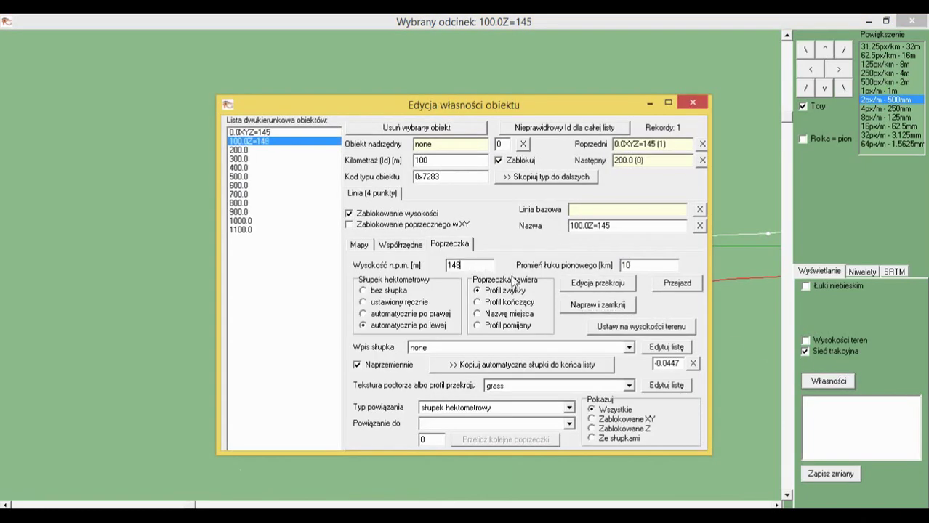
{"action": "left_click", "coordinate": [594, 305]}
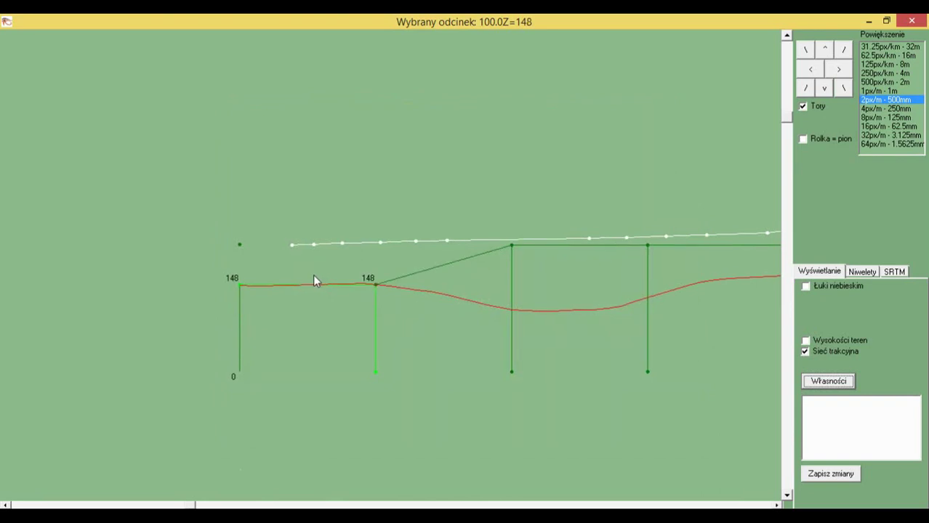
Step: Reselect the cross-section at 100 m in the vertical profile and set its chainage to 90 m in its properties
{"action": "scroll", "coordinate": [313, 282], "scroll_direction": "up", "scroll_amount": 3}
{"action": "scroll", "coordinate": [348, 234], "scroll_direction": "down", "scroll_amount": 1}
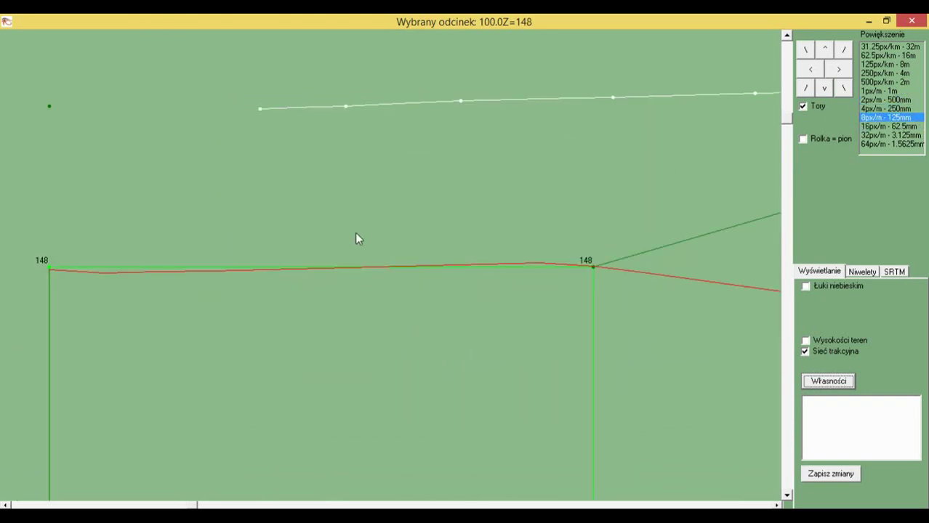
{"action": "double_click", "coordinate": [574, 270]}
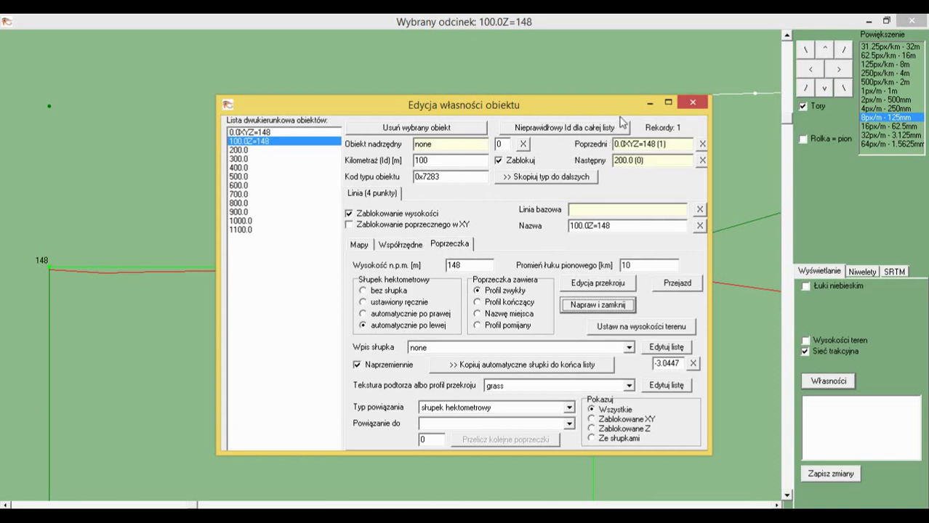
{"action": "left_click", "coordinate": [628, 77]}
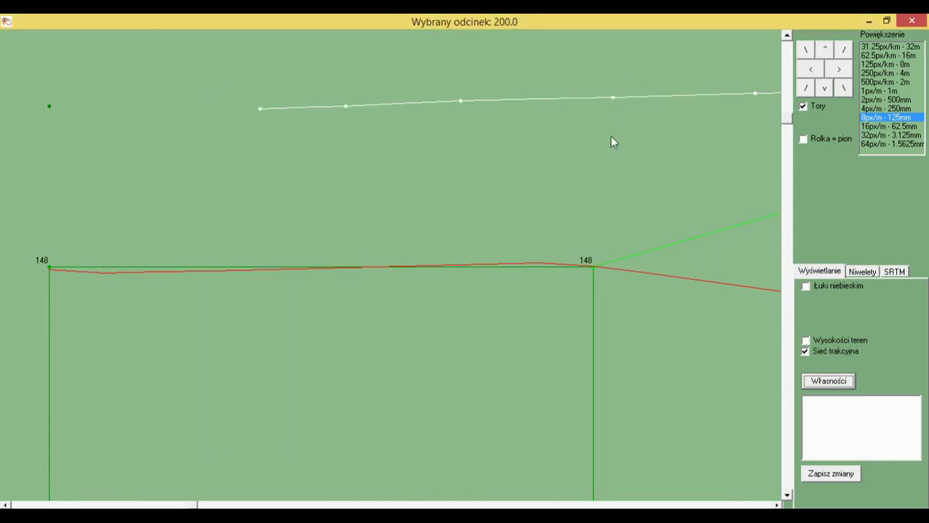
{"action": "left_click", "coordinate": [584, 271]}
{"action": "left_click_drag", "start_coordinate": [607, 279], "coordinate": [490, 264]}
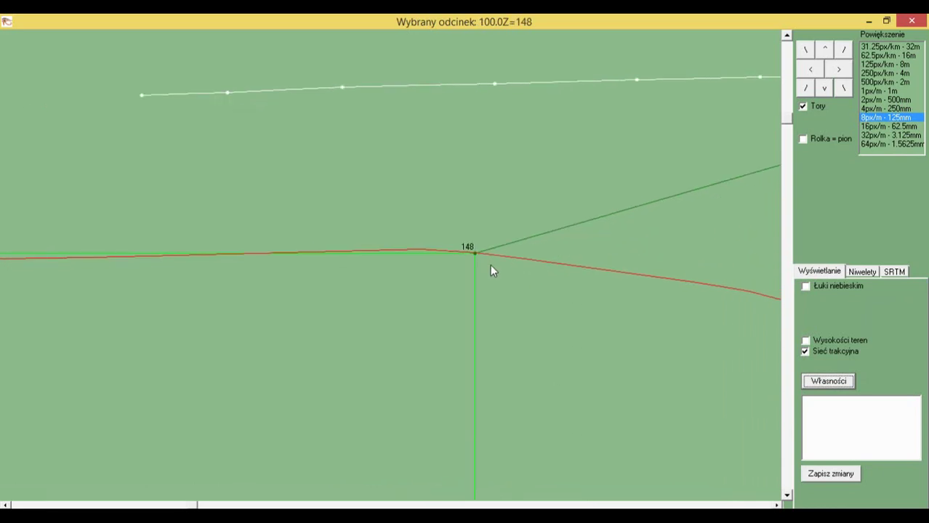
{"action": "left_click", "coordinate": [808, 379]}
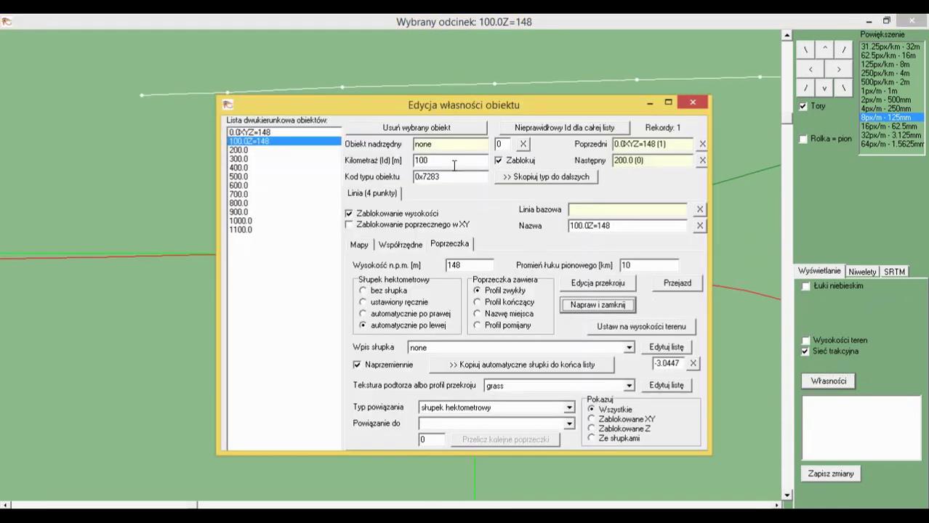
{"action": "type", "text": "90"}
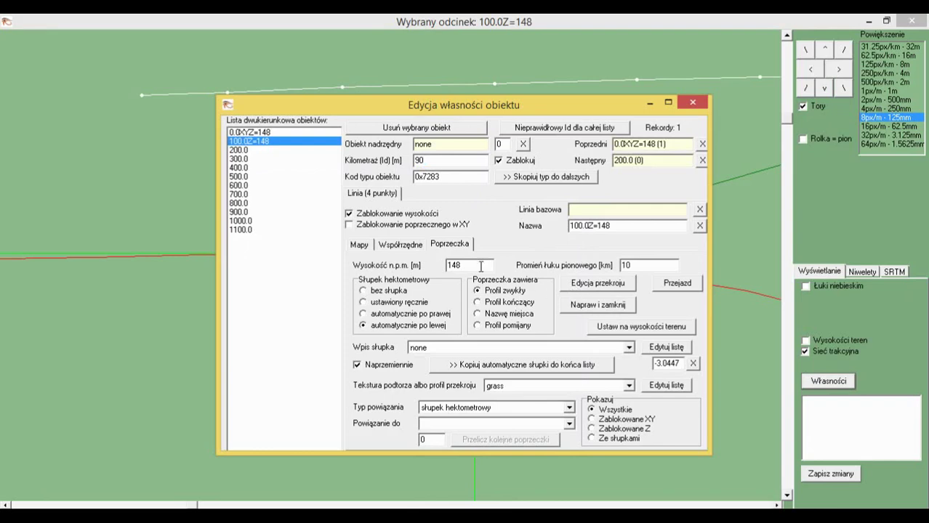
Step: Apply the 90 m chainage to the edited cross-section and select that cross-section in the profile view
{"action": "left_click", "coordinate": [598, 306]}
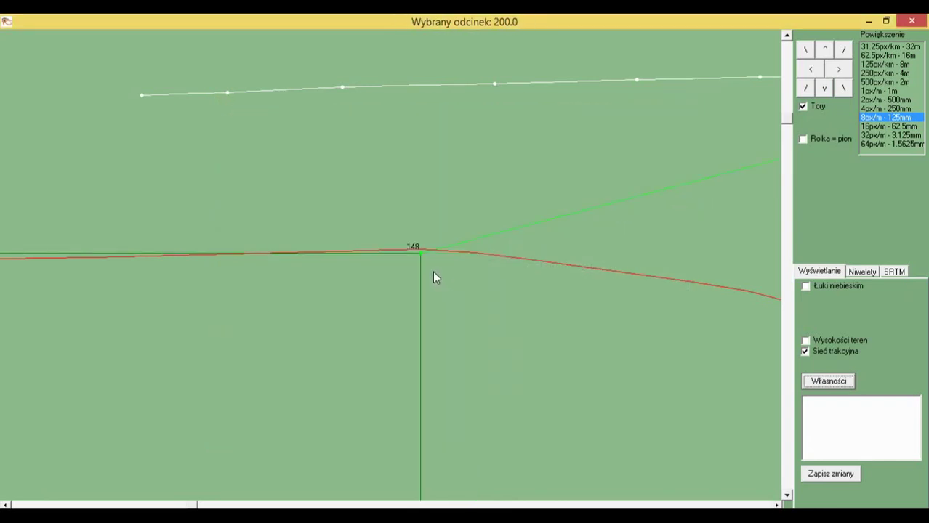
{"action": "left_click_drag", "start_coordinate": [432, 271], "coordinate": [538, 260]}
{"action": "scroll", "coordinate": [539, 254], "scroll_direction": "down", "scroll_amount": 1}
{"action": "scroll", "coordinate": [527, 246], "scroll_direction": "up", "scroll_amount": 1}
{"action": "left_click", "coordinate": [506, 250]}
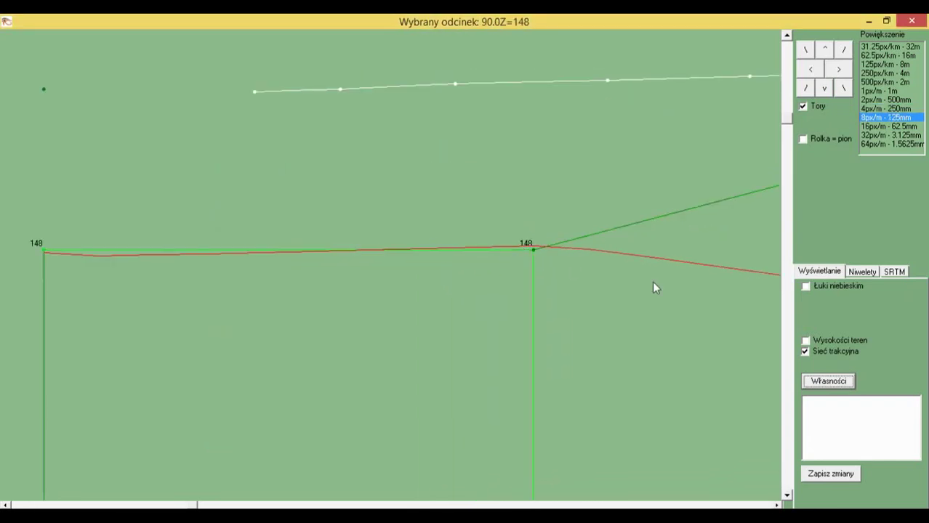
Step: Set the height above sea level of the 90 m and 0 m cross-sections to 148.2 m and apply it
{"action": "left_click", "coordinate": [817, 380]}
{"action": "left_click", "coordinate": [460, 265]}
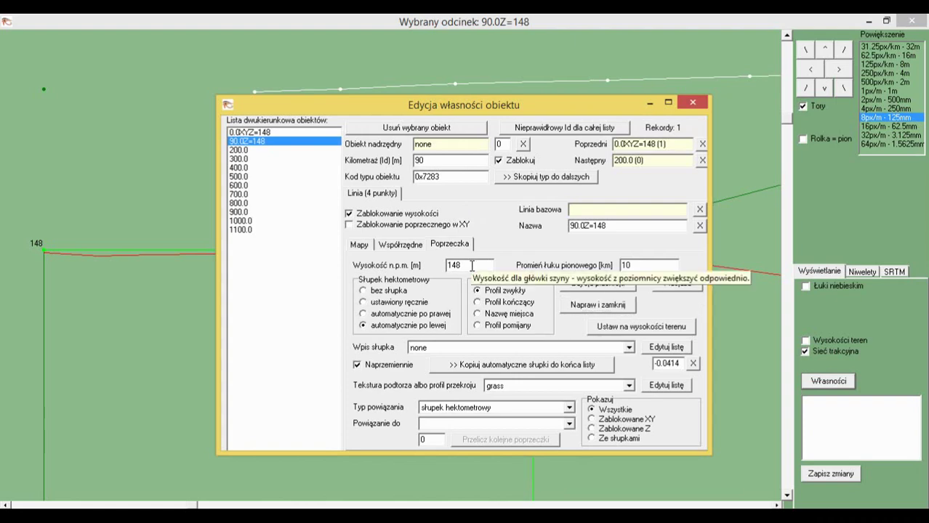
{"action": "type", "text": ",2"}
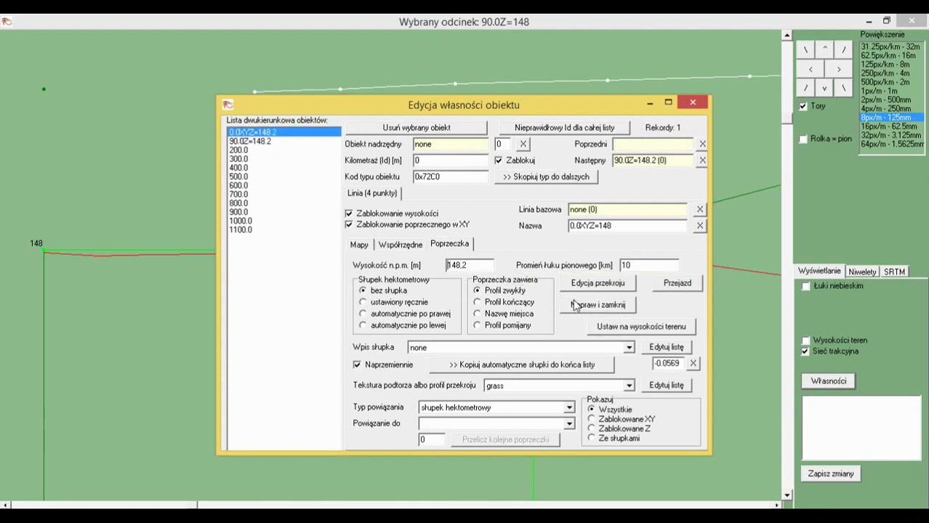
{"action": "left_click", "coordinate": [576, 304]}
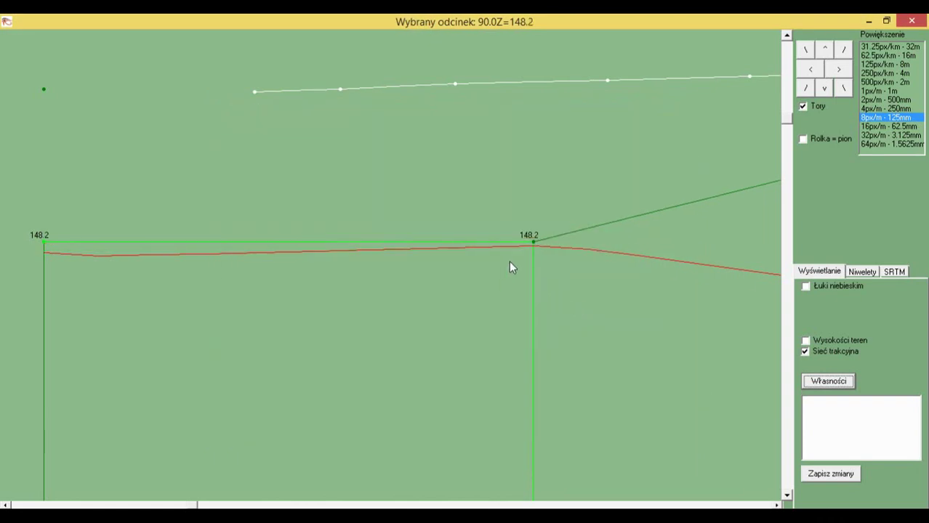
Step: Consult the height list in Notepad and set the height of the 200 m cross-section to 145.2 m
{"action": "left_click_drag", "start_coordinate": [557, 261], "coordinate": [371, 268]}
{"action": "scroll", "coordinate": [371, 268], "scroll_direction": "down", "scroll_amount": 1}
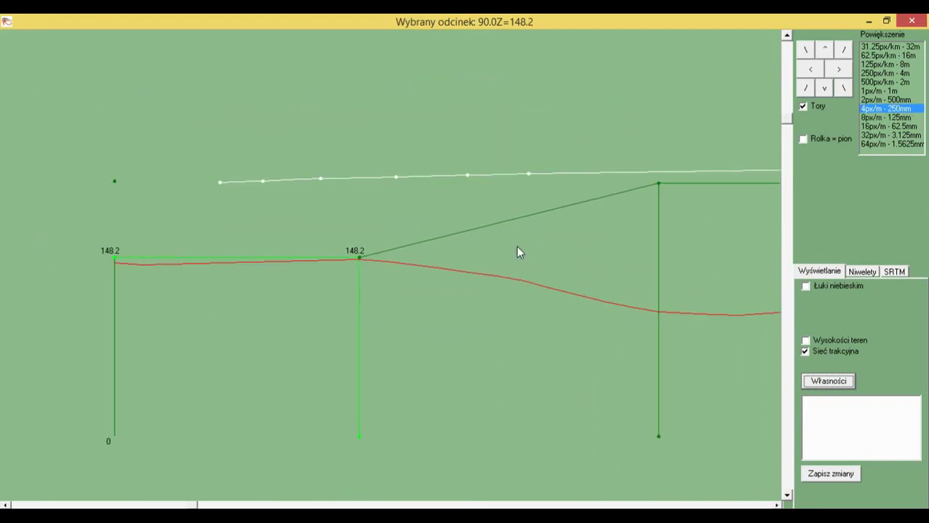
{"action": "left_click_drag", "start_coordinate": [517, 251], "coordinate": [422, 256]}
{"action": "left_click", "coordinate": [533, 201]}
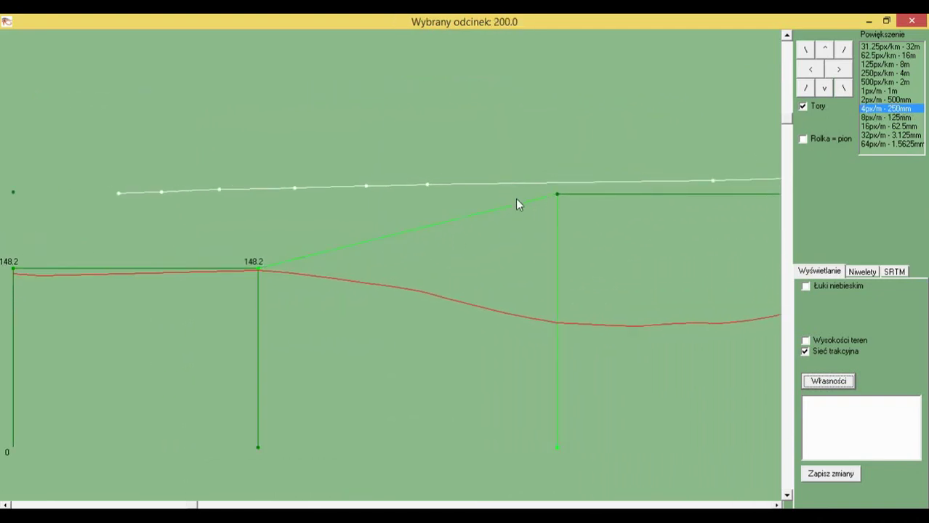
{"action": "left_click_drag", "start_coordinate": [515, 200], "coordinate": [409, 220]}
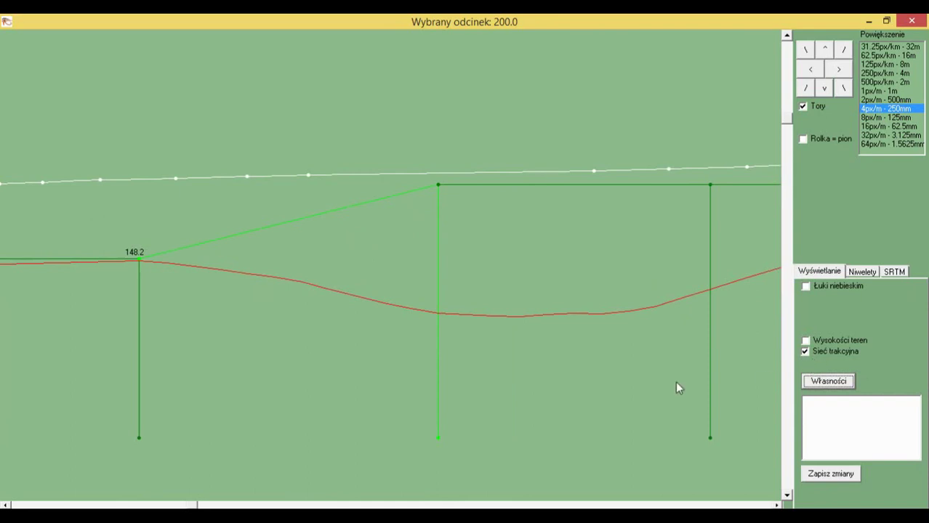
{"action": "left_click", "coordinate": [715, 516]}
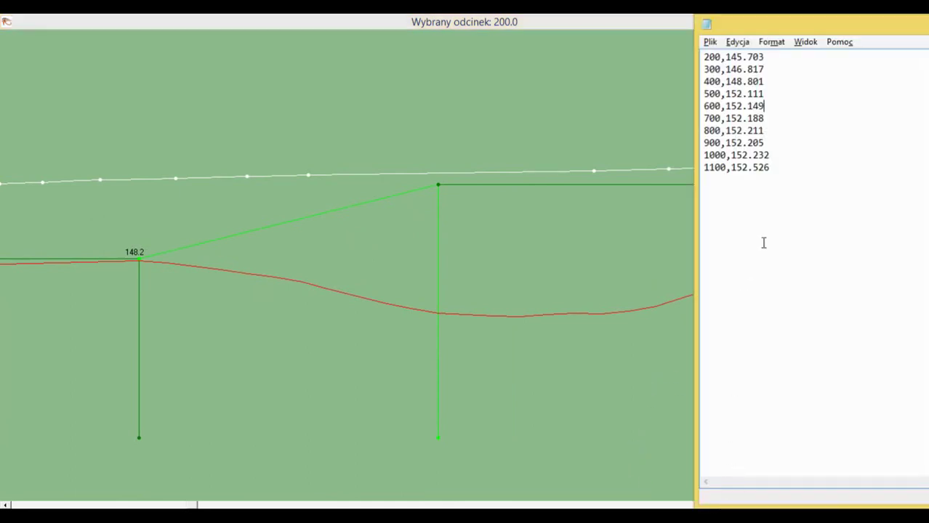
{"action": "left_click", "coordinate": [425, 194]}
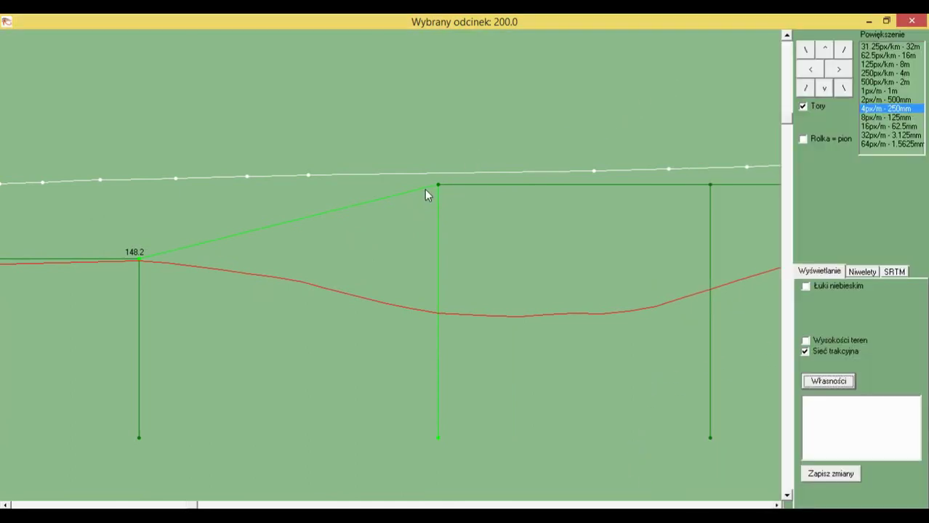
{"action": "left_click", "coordinate": [828, 381]}
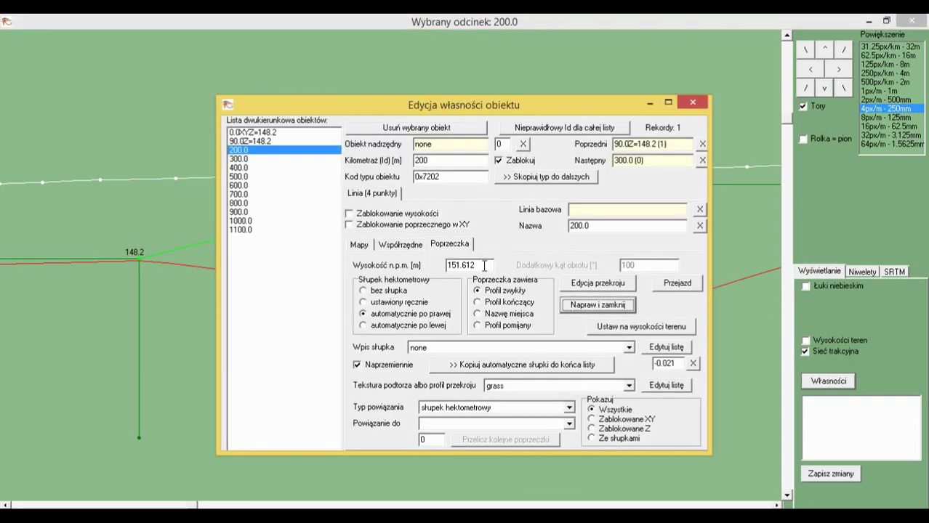
{"action": "left_click_drag", "start_coordinate": [486, 265], "coordinate": [398, 268]}
{"action": "type", "text": "145,2"}
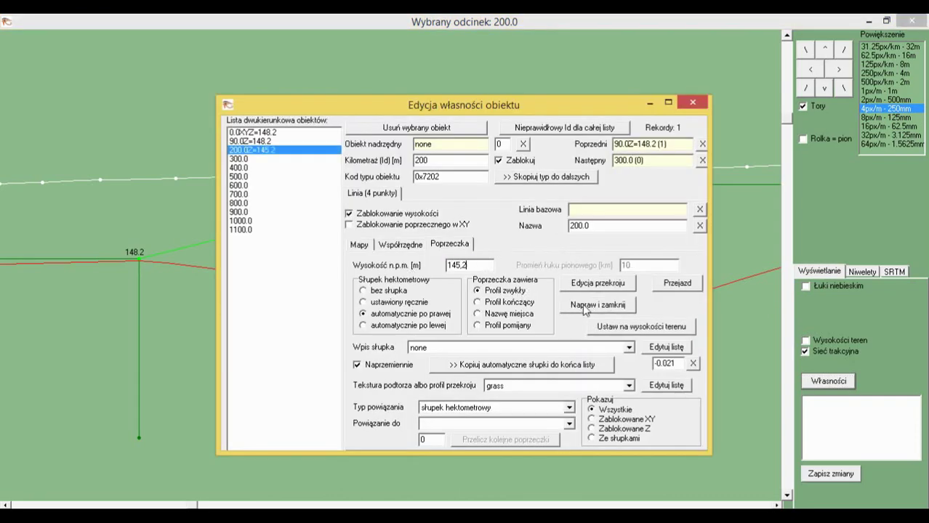
{"action": "left_click", "coordinate": [592, 303]}
Step: Recheck the 200 m entry in the Notepad height list and set that cross-section's height to 145.7 m
{"action": "key", "text": "alt+Tab"}
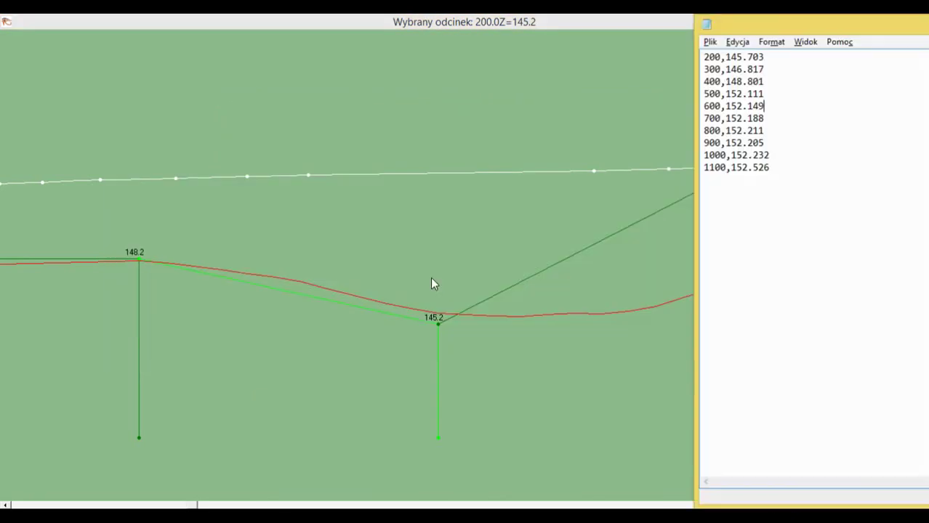
{"action": "key", "text": "alt+Tab"}
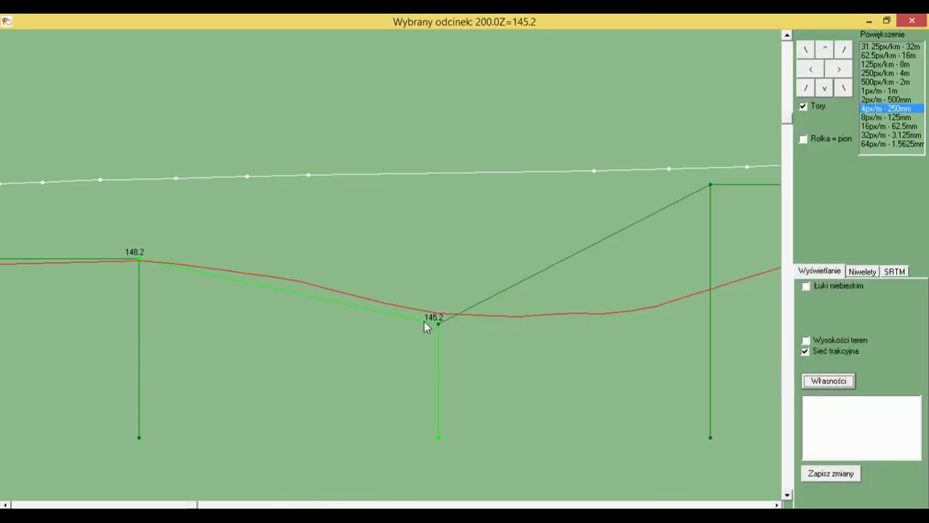
{"action": "key", "text": "Return"}
{"action": "left_click", "coordinate": [481, 269]}
{"action": "key", "text": "BackSpace"}
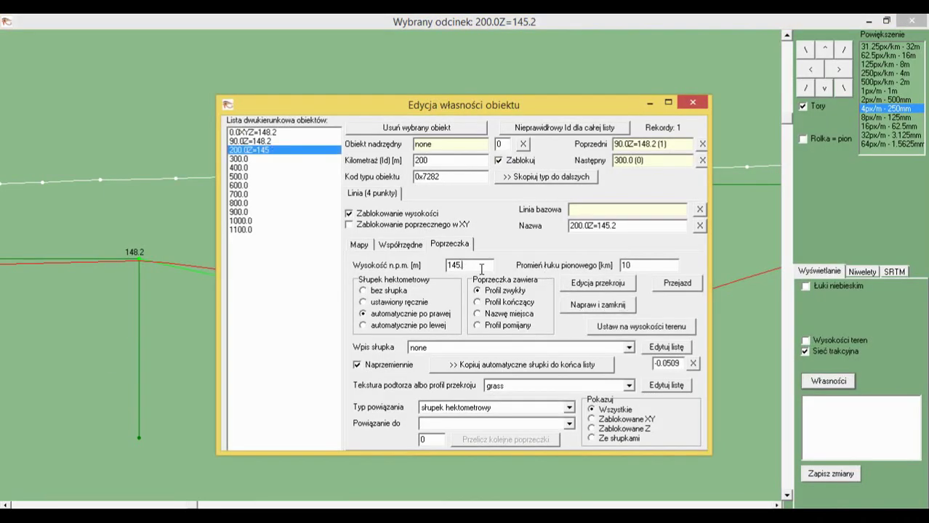
{"action": "type", "text": "2"}
{"action": "left_click", "coordinate": [598, 304]}
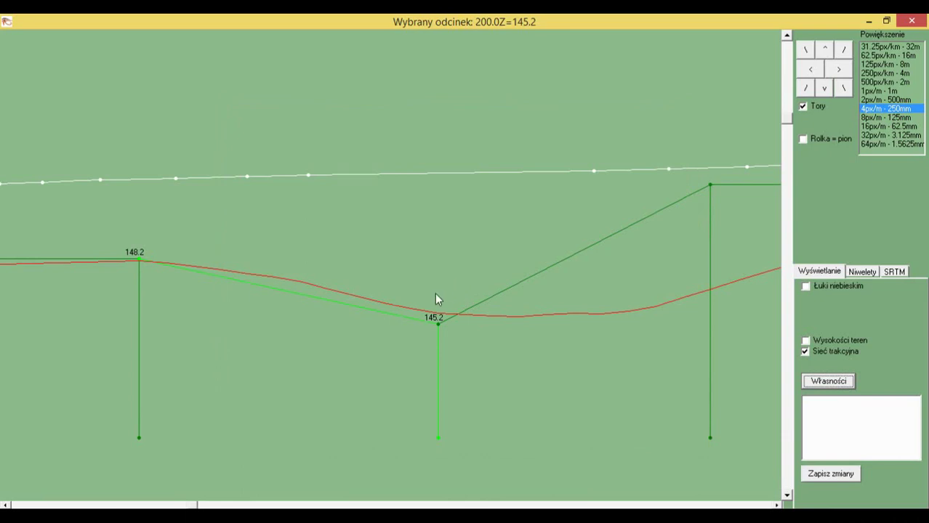
{"action": "left_click_drag", "start_coordinate": [435, 292], "coordinate": [530, 253]}
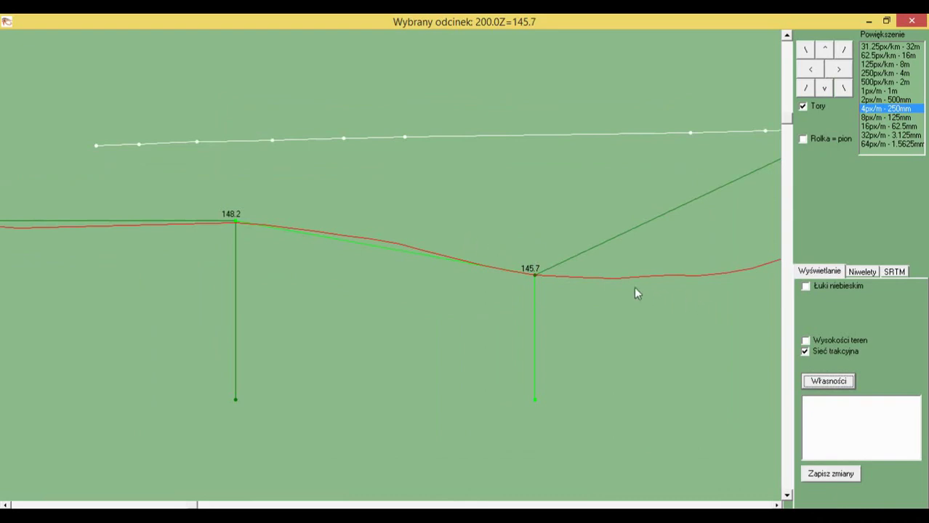
Step: Raise the height of the 200 m cross-section to 146 m and apply it
{"action": "key", "text": "Return"}
{"action": "left_click_drag", "start_coordinate": [470, 264], "coordinate": [454, 268]}
{"action": "left_click", "coordinate": [593, 305]}
Step: Set the height of the 300 m cross-section to 148 m and apply it
{"action": "left_click_drag", "start_coordinate": [577, 264], "coordinate": [347, 285]}
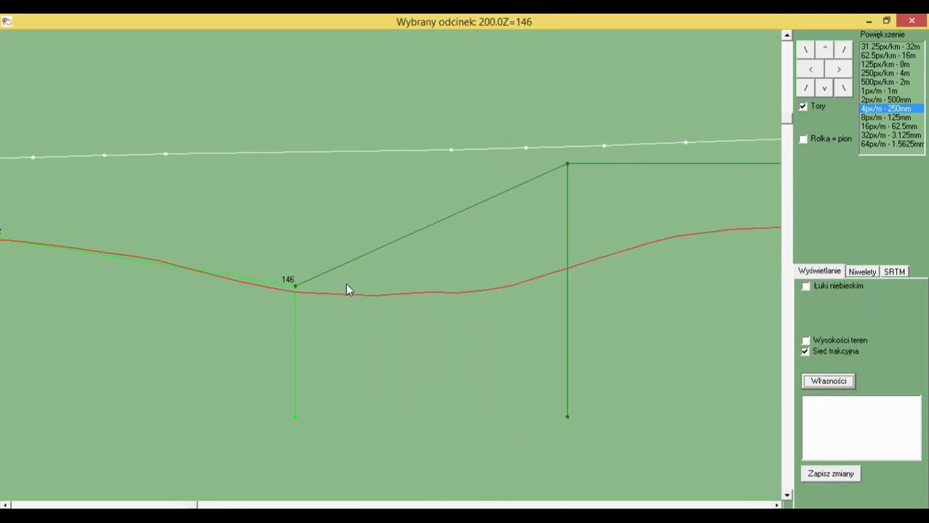
{"action": "double_click", "coordinate": [563, 165]}
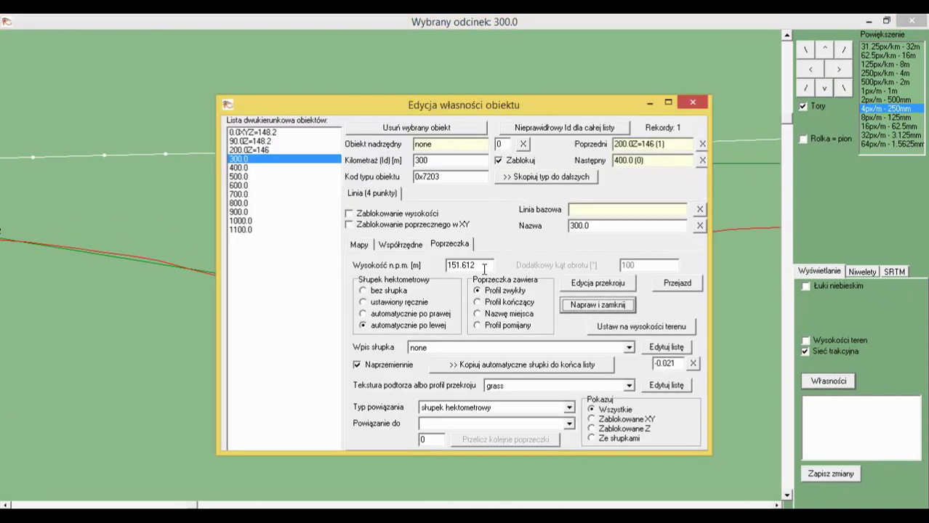
{"action": "left_click_drag", "start_coordinate": [476, 266], "coordinate": [457, 269]}
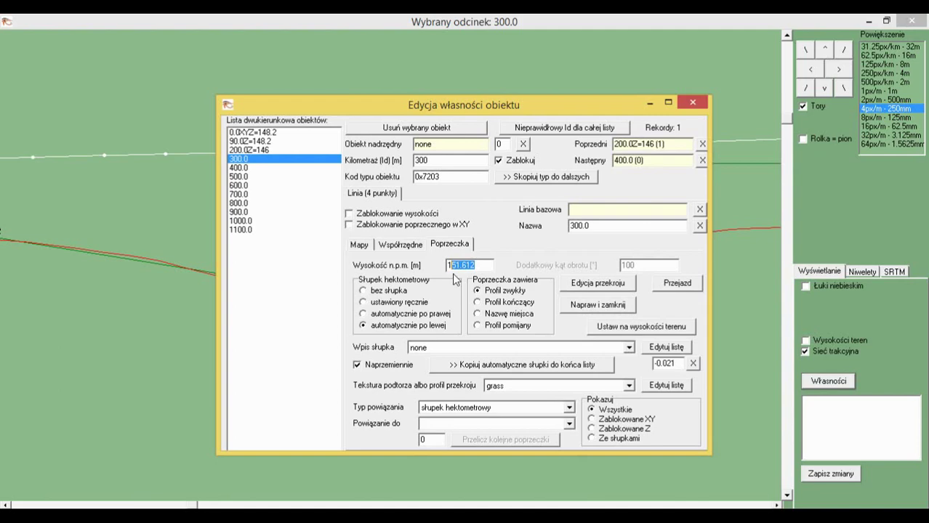
{"action": "type", "text": "48"}
{"action": "left_click", "coordinate": [590, 306]}
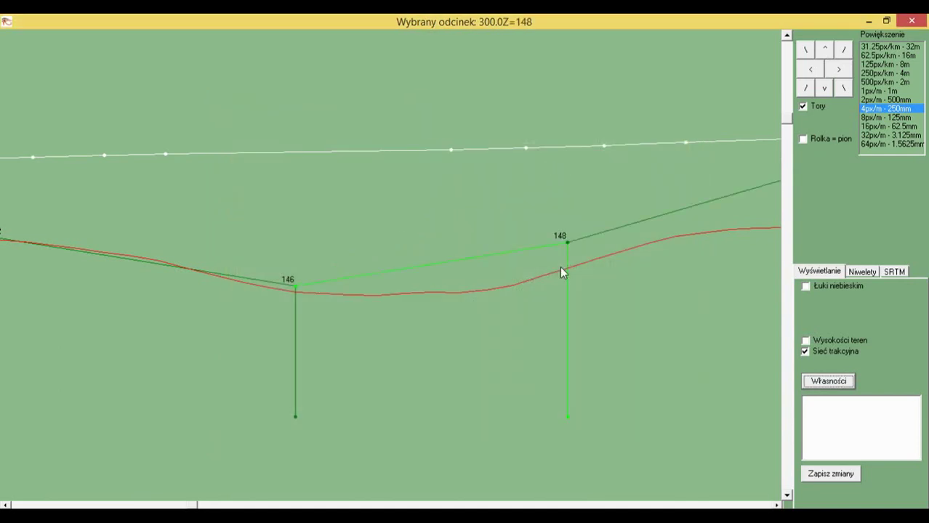
Step: Lower the height of the 300 m cross-section to 147 m and apply it
{"action": "double_click", "coordinate": [560, 268]}
{"action": "left_click", "coordinate": [487, 265]}
{"action": "key", "text": "BackSpace"}
{"action": "type", "text": "7"}
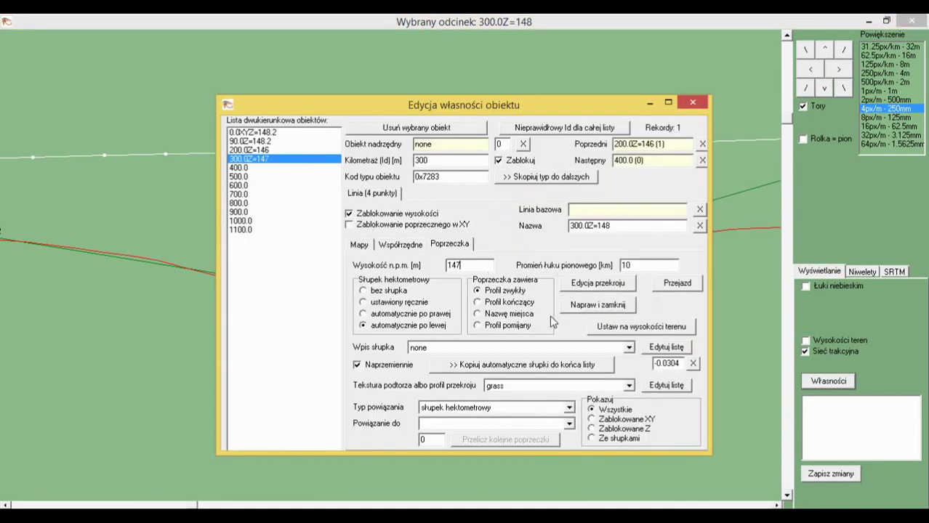
{"action": "left_click", "coordinate": [578, 305]}
Step: Skip the 400 m cross-section and set the height of the 500 m cross-section to 152 m
{"action": "left_click_drag", "start_coordinate": [544, 278], "coordinate": [326, 295]}
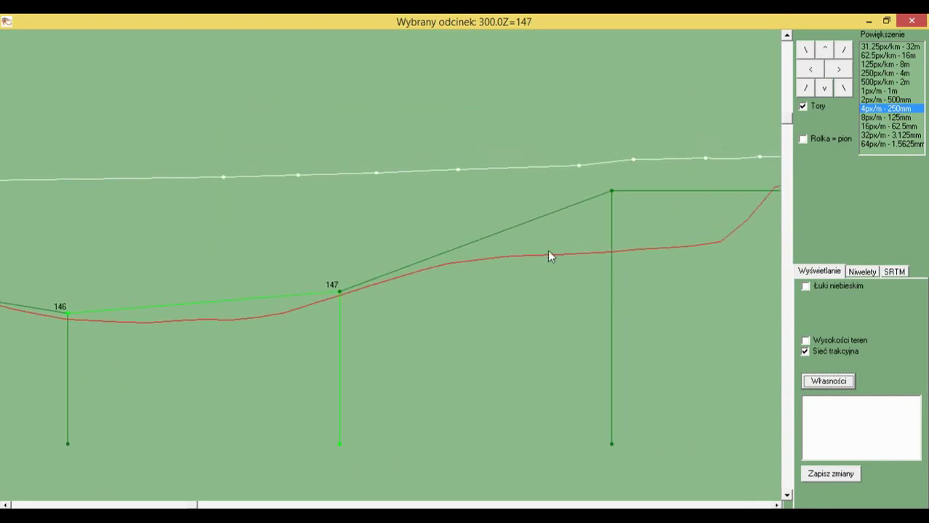
{"action": "left_click_drag", "start_coordinate": [548, 254], "coordinate": [400, 273]}
{"action": "left_click", "coordinate": [441, 235]}
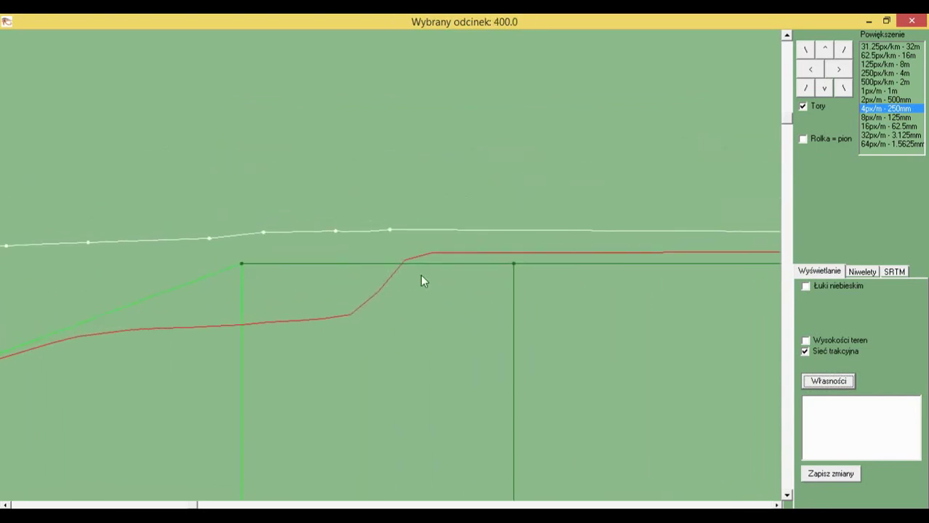
{"action": "left_click", "coordinate": [511, 280]}
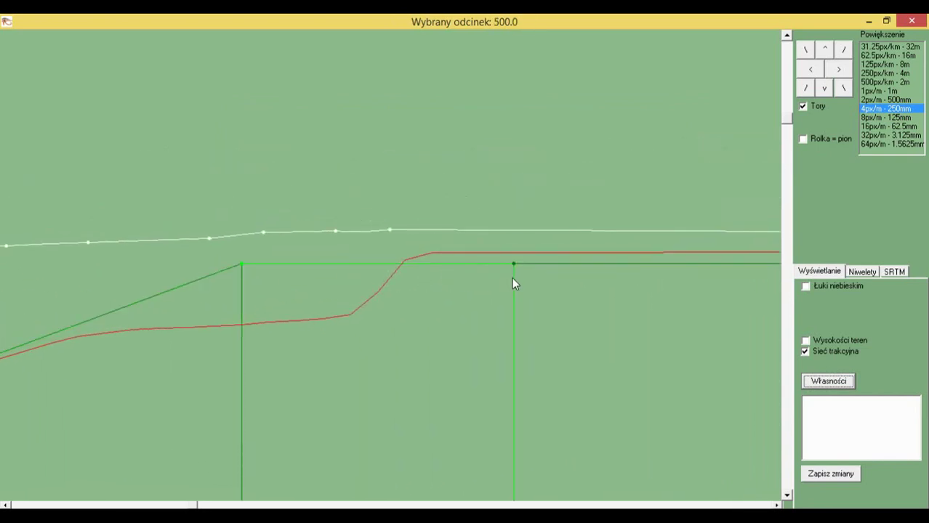
{"action": "double_click", "coordinate": [512, 277]}
{"action": "left_click_drag", "start_coordinate": [476, 265], "coordinate": [456, 267]}
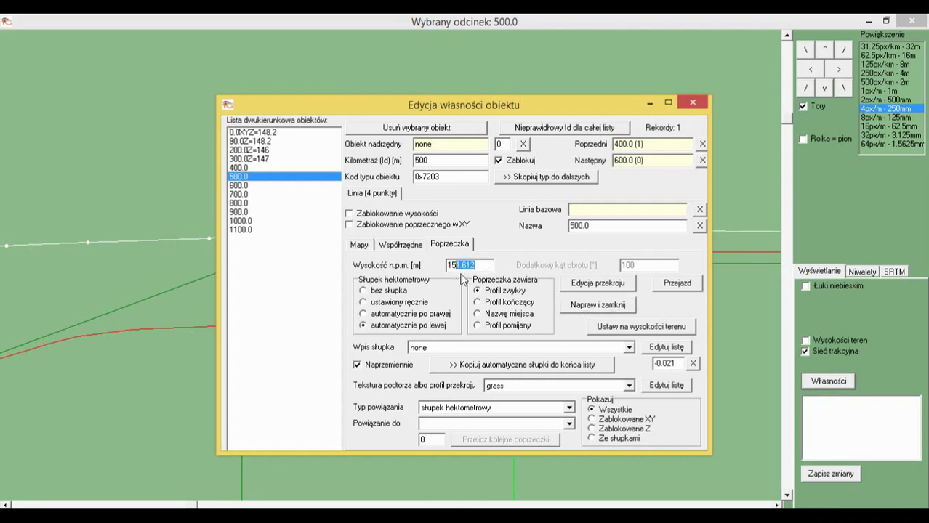
{"action": "type", "text": "2"}
{"action": "left_click", "coordinate": [576, 304]}
Step: Check the height list in Notepad and raise the 500 m cross-section's height to 152.3 m
{"action": "left_click", "coordinate": [517, 273]}
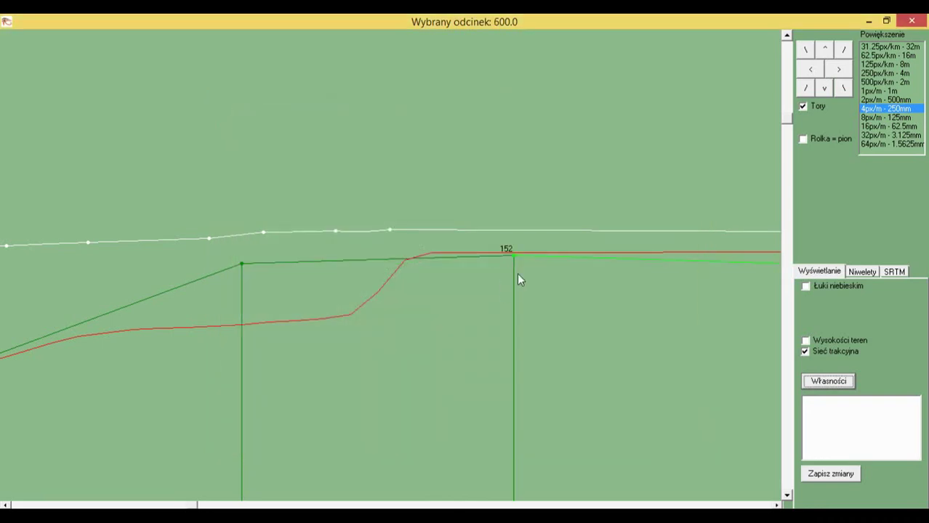
{"action": "left_click", "coordinate": [492, 301]}
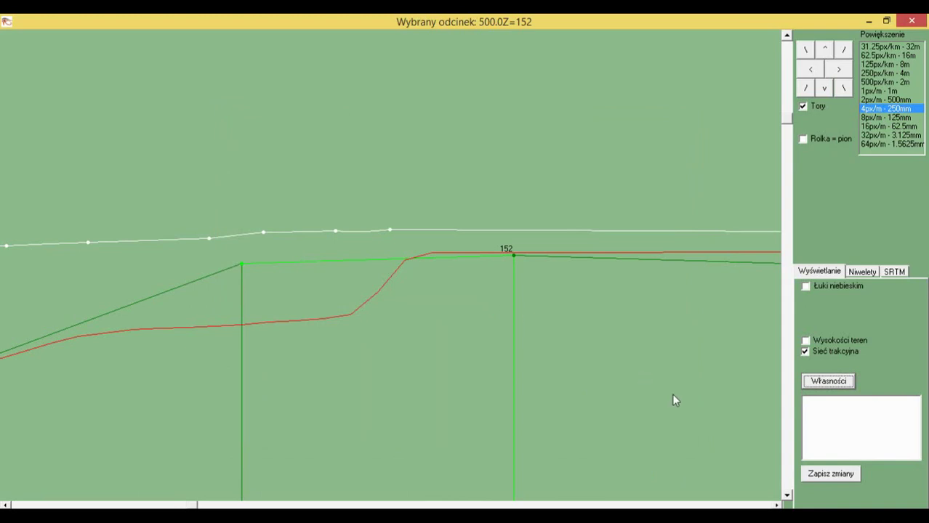
{"action": "key", "text": "alt+Tab"}
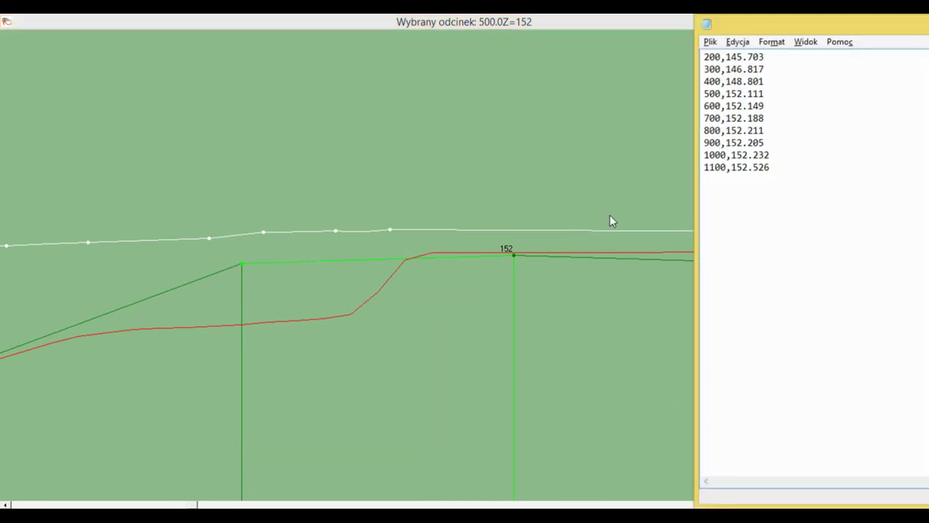
{"action": "double_click", "coordinate": [486, 262]}
{"action": "left_click", "coordinate": [483, 261]}
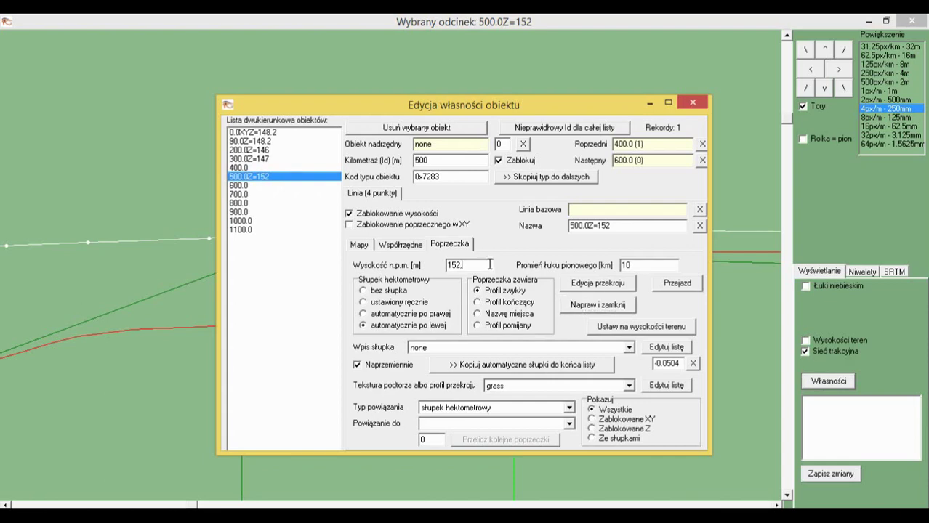
{"action": "type", "text": ".3"}
{"action": "left_click", "coordinate": [592, 305]}
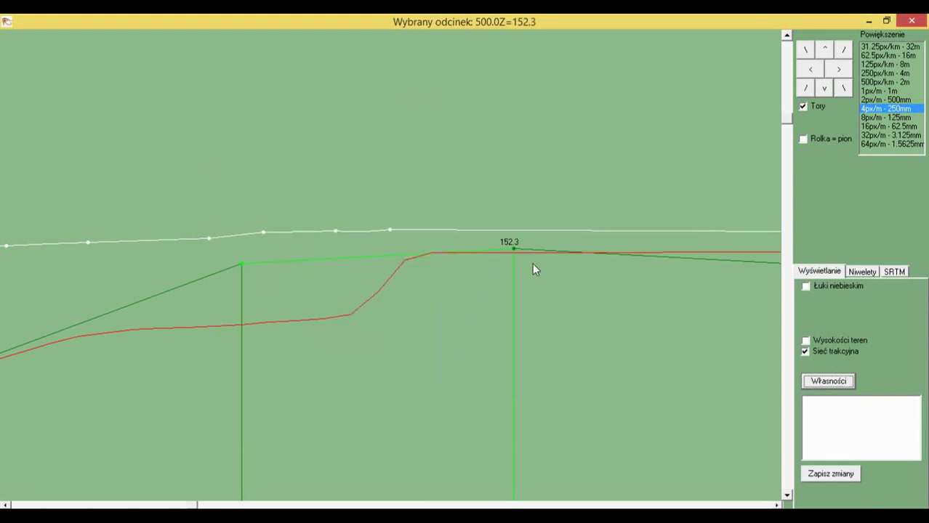
Step: Set the height of the final cross-section at 1100 m to 152.3 m
{"action": "left_click_drag", "start_coordinate": [532, 263], "coordinate": [209, 252]}
{"action": "scroll", "coordinate": [215, 255], "scroll_direction": "down", "scroll_amount": 2}
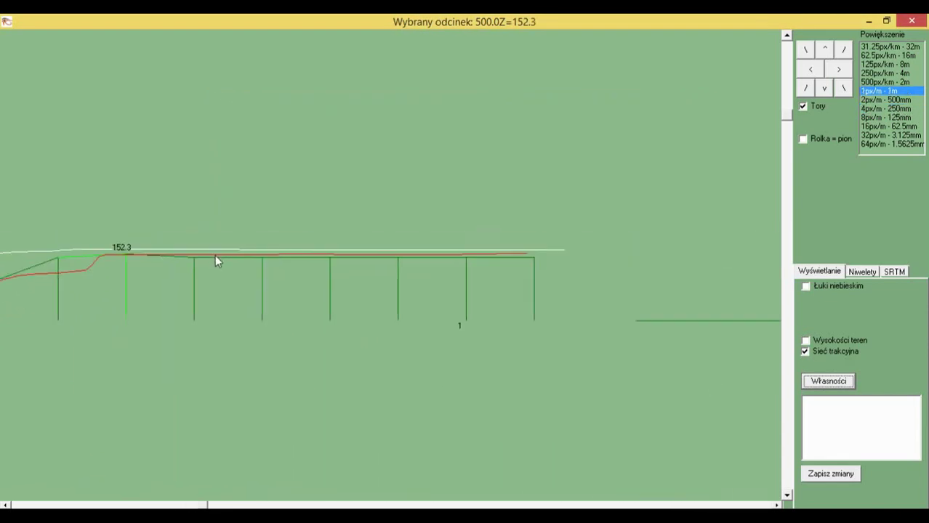
{"action": "scroll", "coordinate": [487, 259], "scroll_direction": "up", "scroll_amount": 1}
{"action": "left_click", "coordinate": [827, 381]}
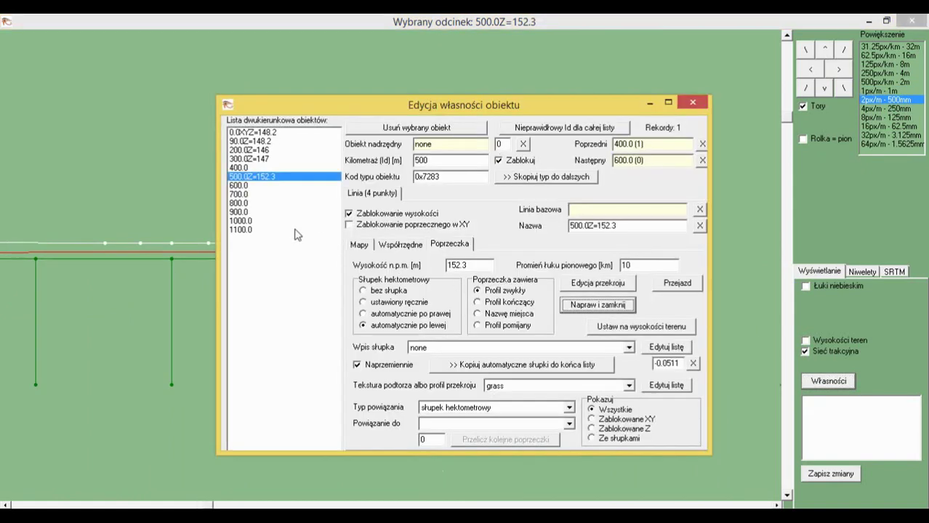
{"action": "left_click", "coordinate": [247, 229]}
{"action": "left_click", "coordinate": [477, 266]}
{"action": "left_click_drag", "start_coordinate": [478, 267], "coordinate": [459, 274]}
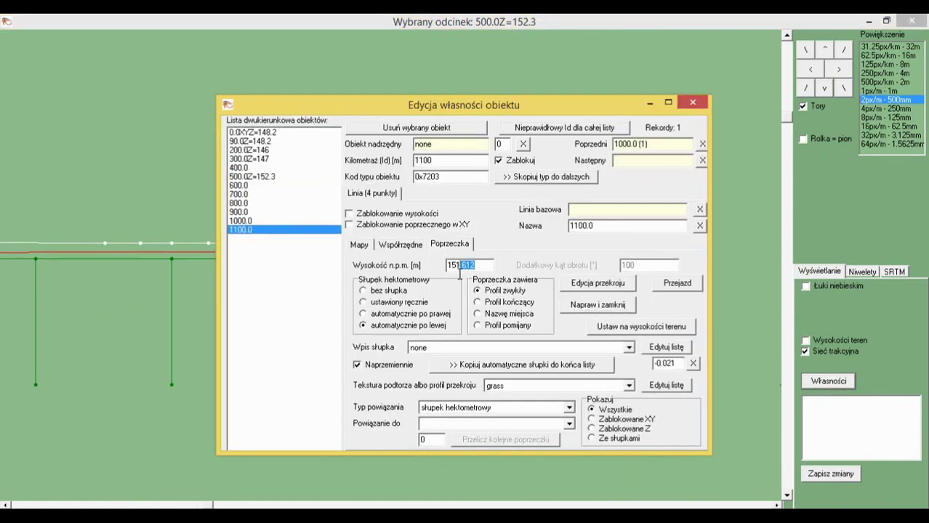
{"action": "type", "text": "2.3"}
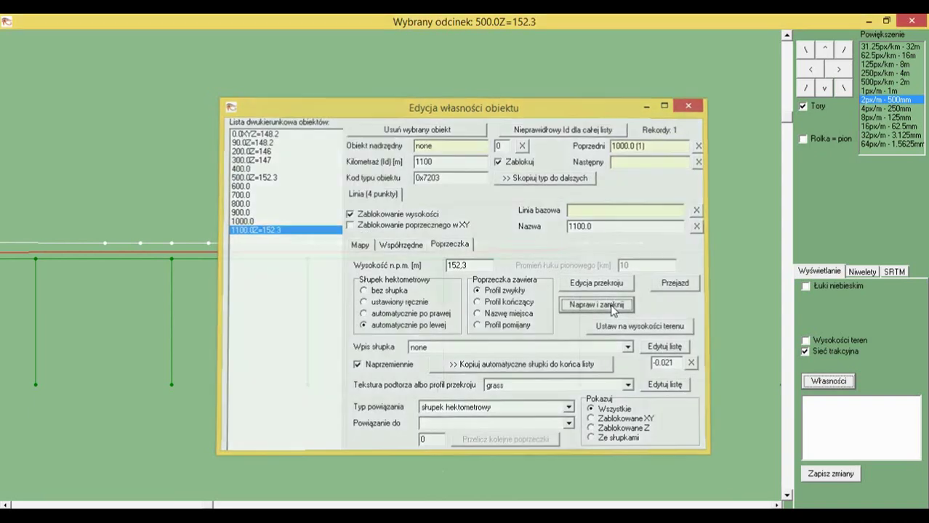
Step: Apply the final cross-section's height at 1100 m and reopen the vertical profile view from the track plan
{"action": "left_click", "coordinate": [606, 305]}
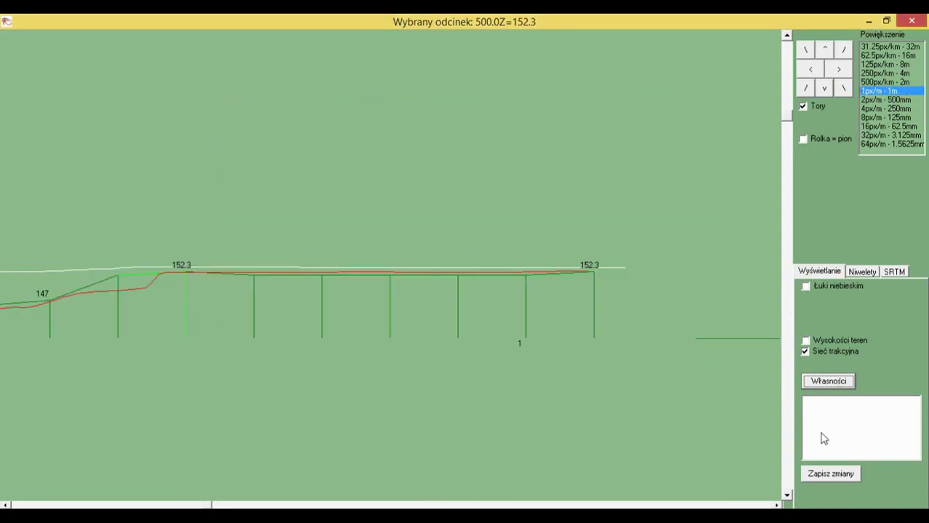
{"action": "left_click", "coordinate": [911, 21]}
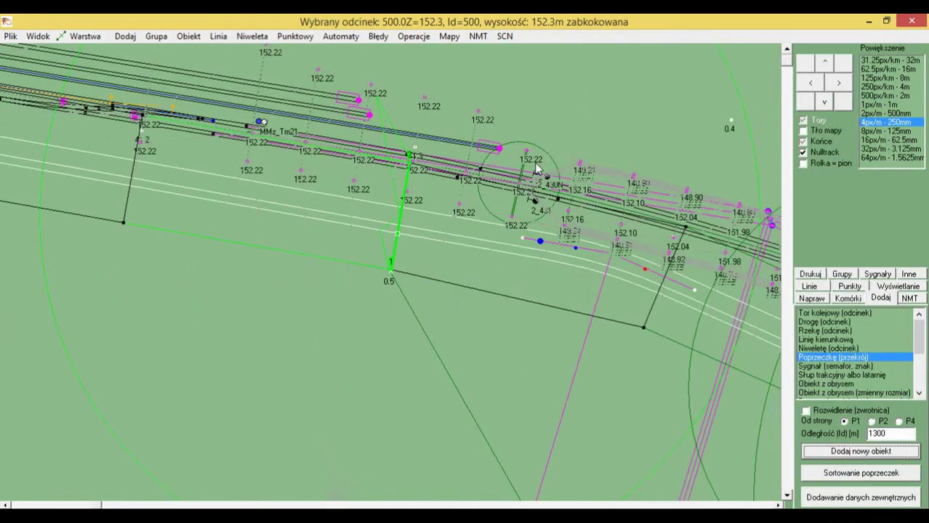
{"action": "left_click", "coordinate": [417, 246]}
{"action": "left_click", "coordinate": [254, 36]}
{"action": "left_click", "coordinate": [271, 92]}
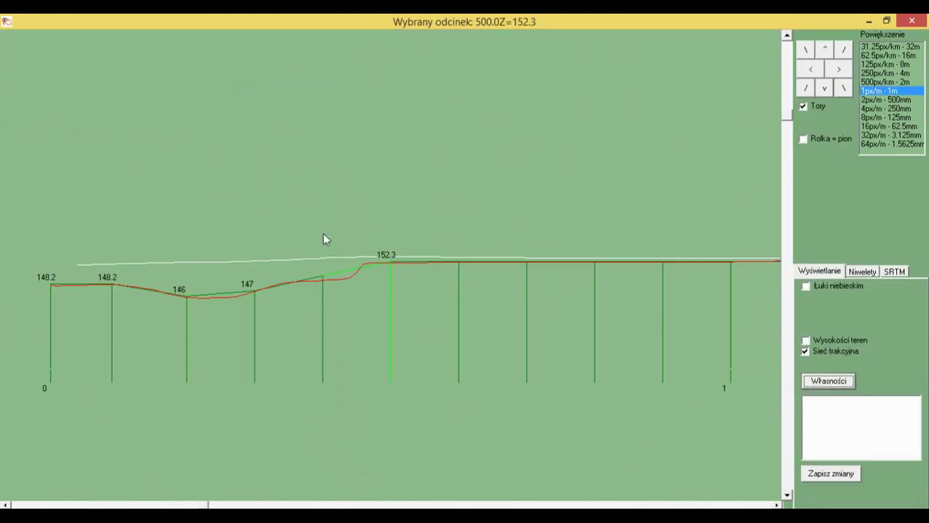
Step: Set the kilometrage of the 500 m cross-section to 460 m and apply the change
{"action": "left_click_drag", "start_coordinate": [322, 233], "coordinate": [489, 221]}
{"action": "scroll", "coordinate": [479, 241], "scroll_direction": "up", "scroll_amount": 1}
{"action": "scroll", "coordinate": [479, 246], "scroll_direction": "up", "scroll_amount": 1}
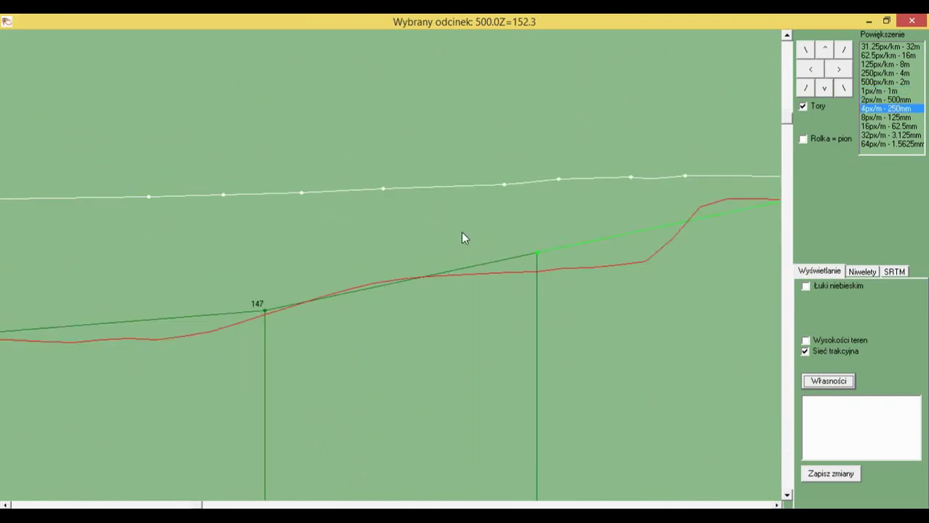
{"action": "left_click_drag", "start_coordinate": [541, 247], "coordinate": [350, 268]}
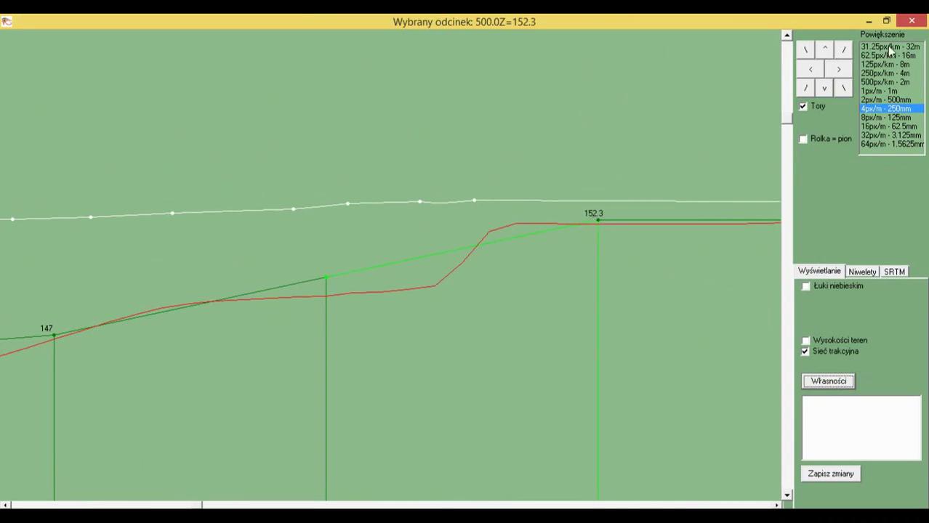
{"action": "left_click", "coordinate": [818, 383]}
{"action": "left_click_drag", "start_coordinate": [445, 159], "coordinate": [402, 160]}
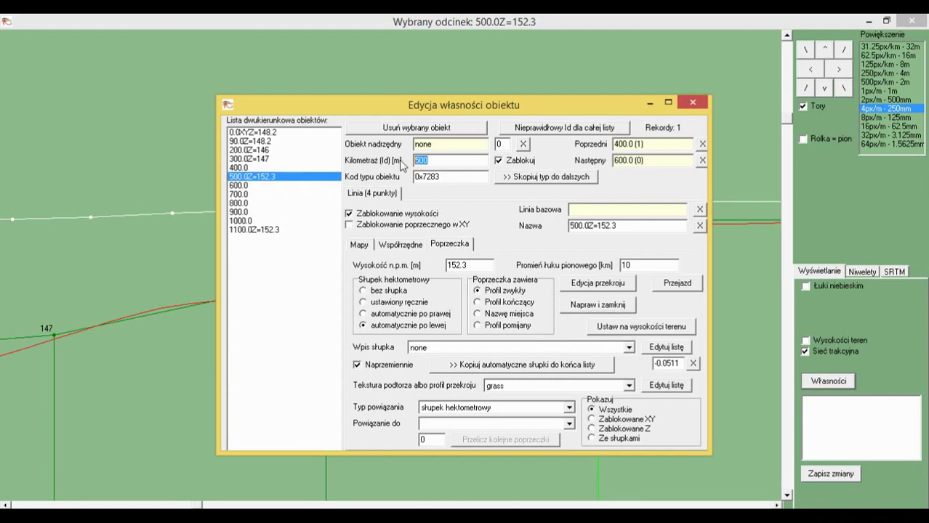
{"action": "type", "text": "400"}
{"action": "left_click", "coordinate": [598, 306]}
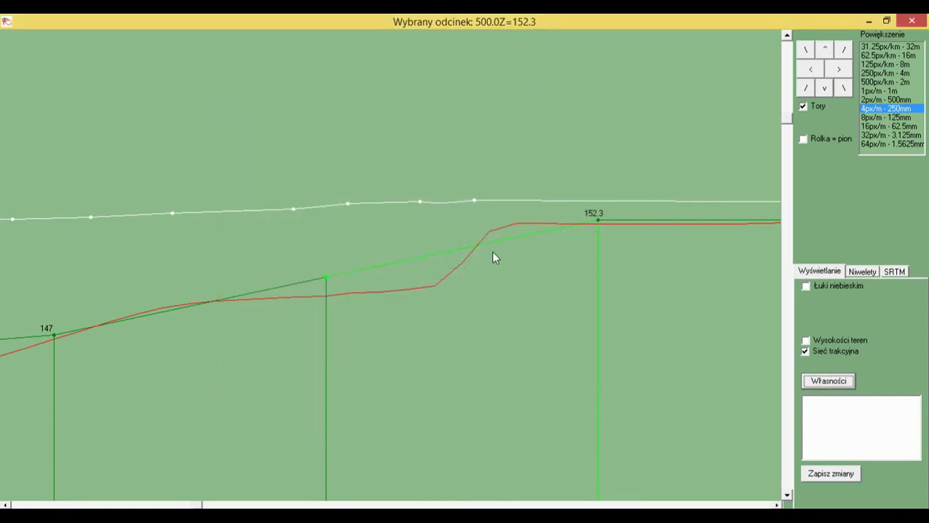
Step: Shift the 152.3 m high cross-section at the top of the slope to kilometrage 470 m
{"action": "left_click_drag", "start_coordinate": [458, 226], "coordinate": [468, 224]}
{"action": "left_click", "coordinate": [500, 220]}
{"action": "left_click", "coordinate": [492, 225]}
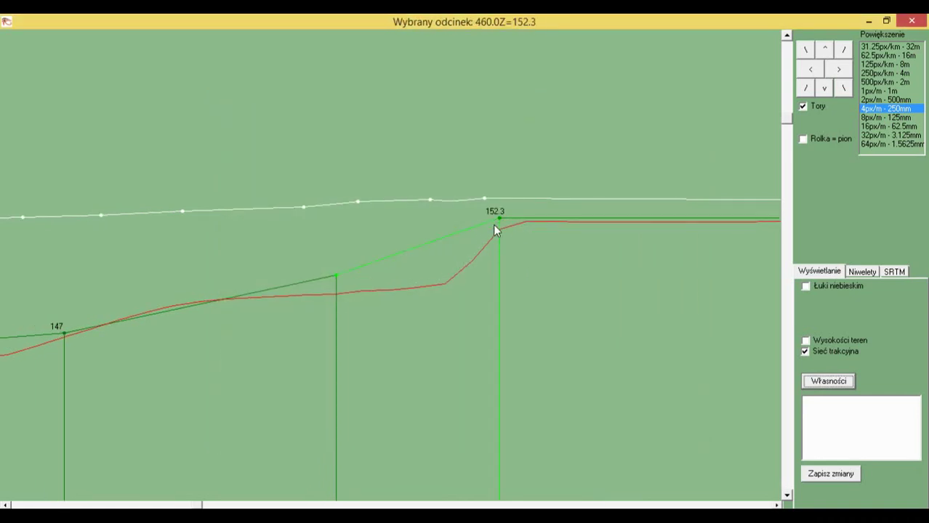
{"action": "key", "text": "Return"}
{"action": "left_click", "coordinate": [447, 162]}
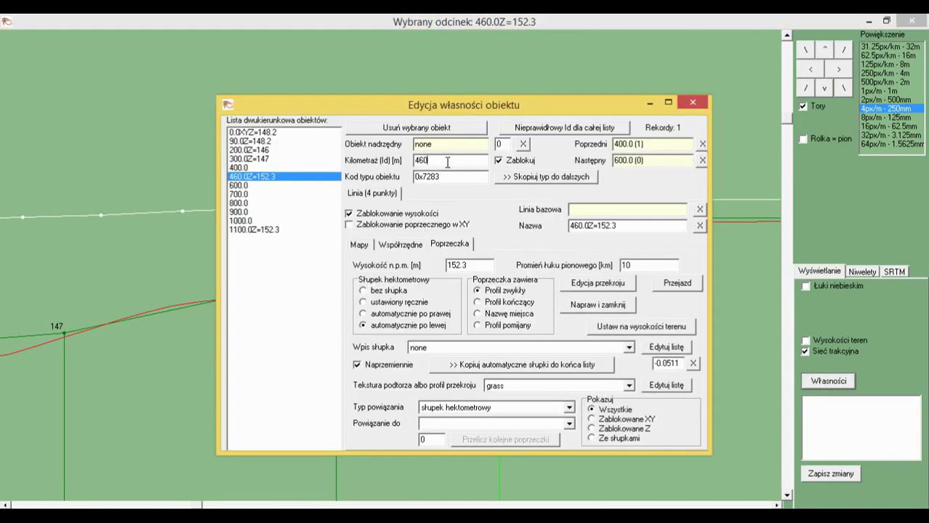
{"action": "type", "text": "70"}
{"action": "left_click", "coordinate": [597, 304]}
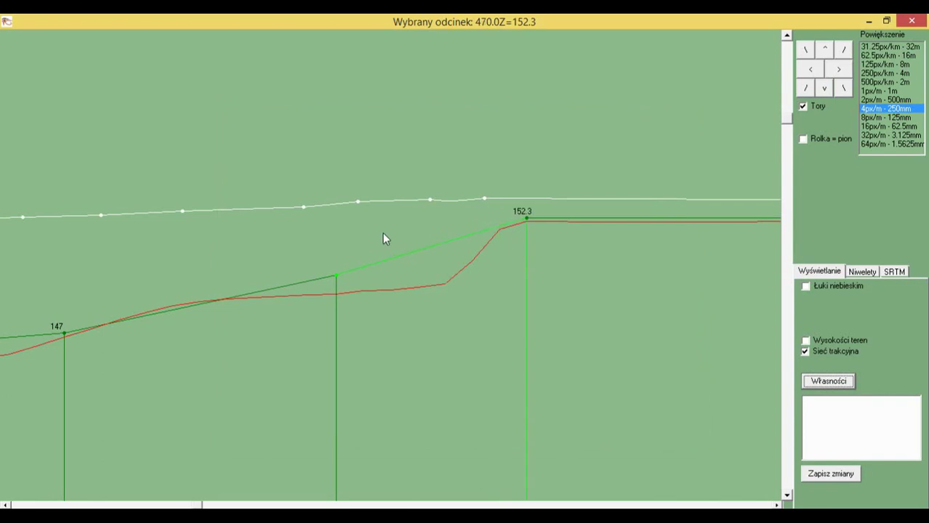
Step: Set the kilometrage of the 400 m cross-section to 420 m and apply the change
{"action": "left_click_drag", "start_coordinate": [389, 230], "coordinate": [616, 192]}
{"action": "left_click_drag", "start_coordinate": [289, 204], "coordinate": [345, 197]}
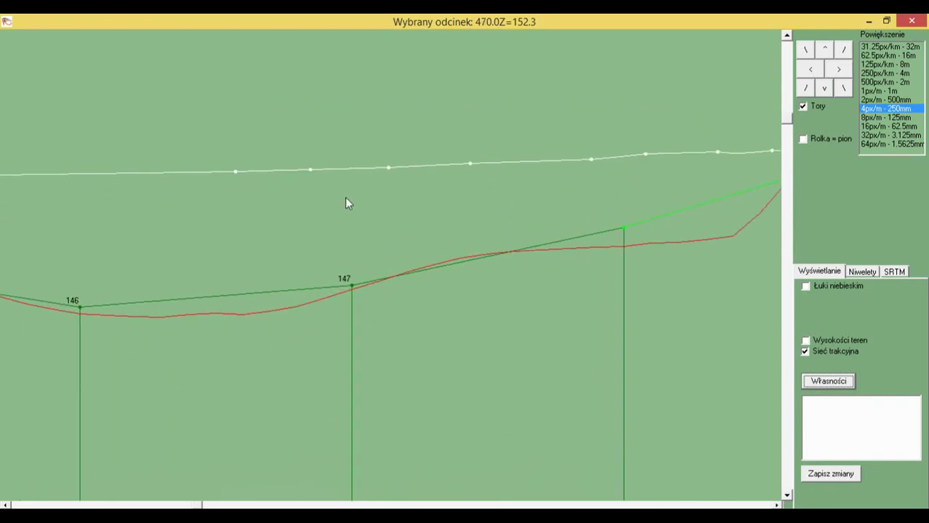
{"action": "left_click", "coordinate": [581, 237]}
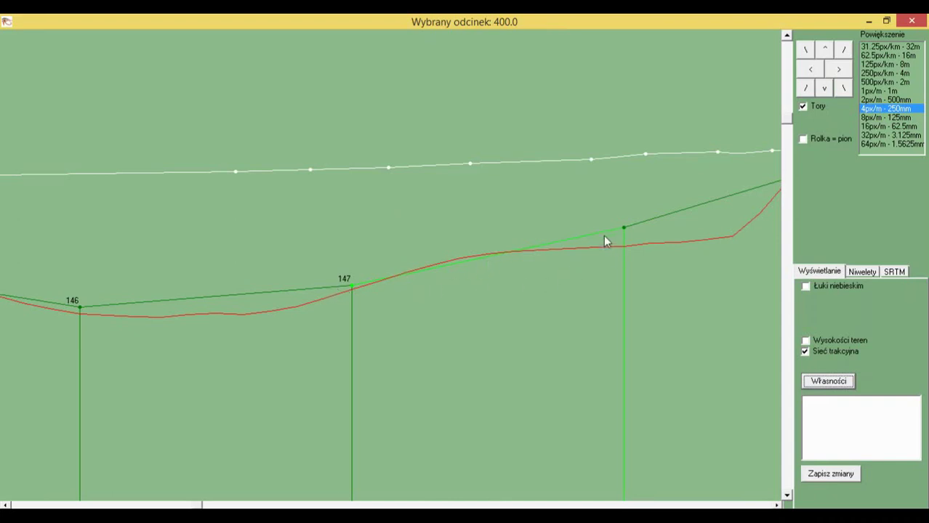
{"action": "double_click", "coordinate": [621, 228]}
{"action": "left_click_drag", "start_coordinate": [440, 162], "coordinate": [418, 165]}
{"action": "type", "text": "20"}
{"action": "left_click", "coordinate": [597, 305]}
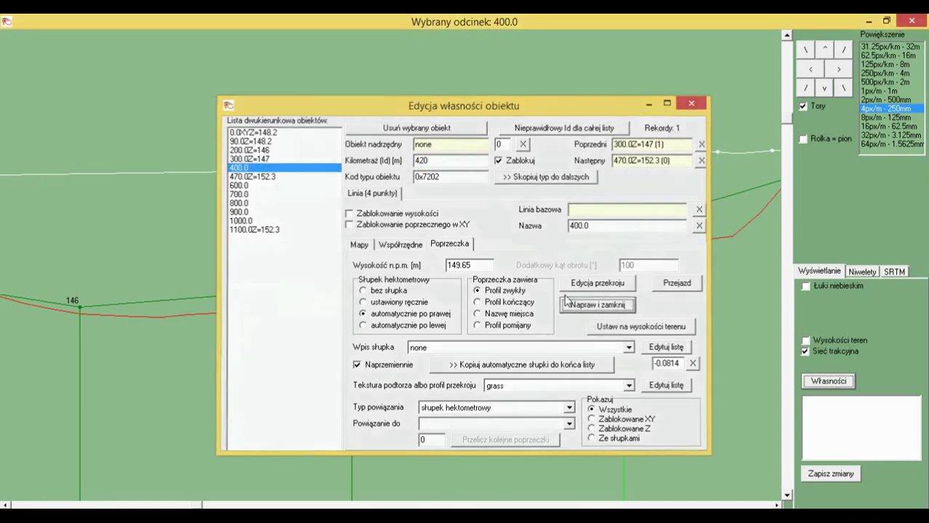
Step: Move the 420 m cross-section to kilometrage 320 m and apply the change
{"action": "double_click", "coordinate": [695, 241]}
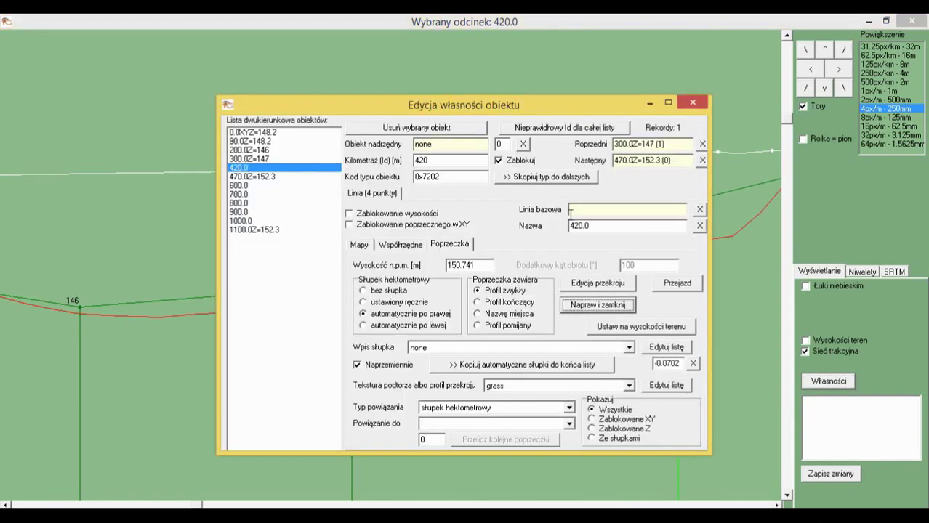
{"action": "left_click_drag", "start_coordinate": [457, 161], "coordinate": [379, 163]}
{"action": "type", "text": "320"}
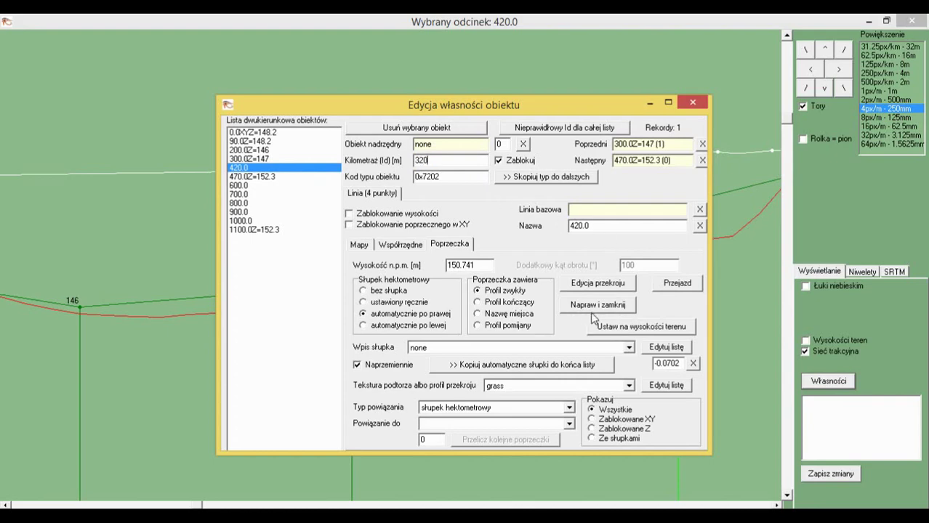
{"action": "left_click", "coordinate": [593, 308]}
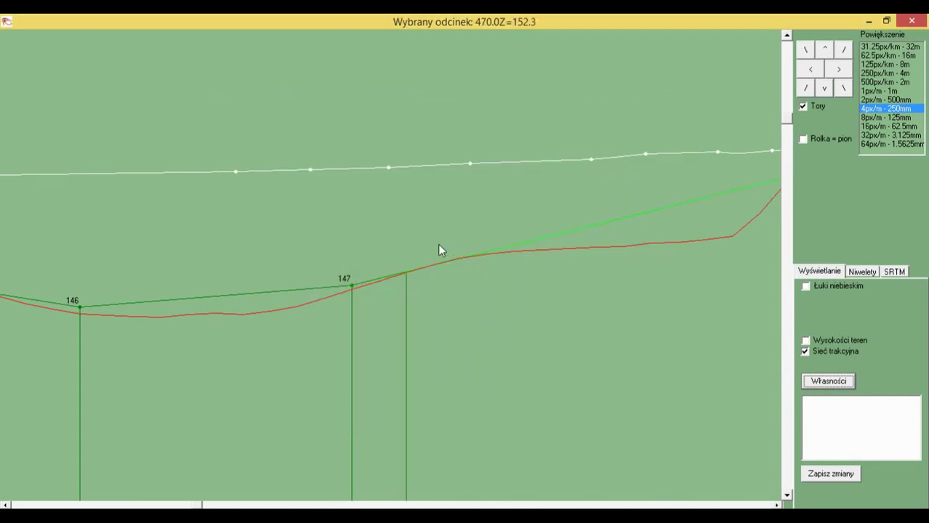
{"action": "double_click", "coordinate": [456, 254]}
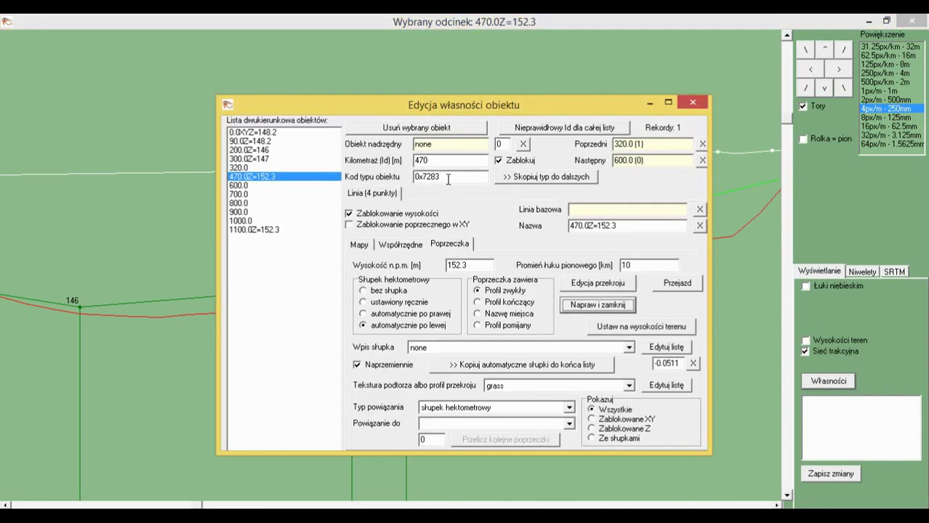
{"action": "left_click", "coordinate": [249, 168]}
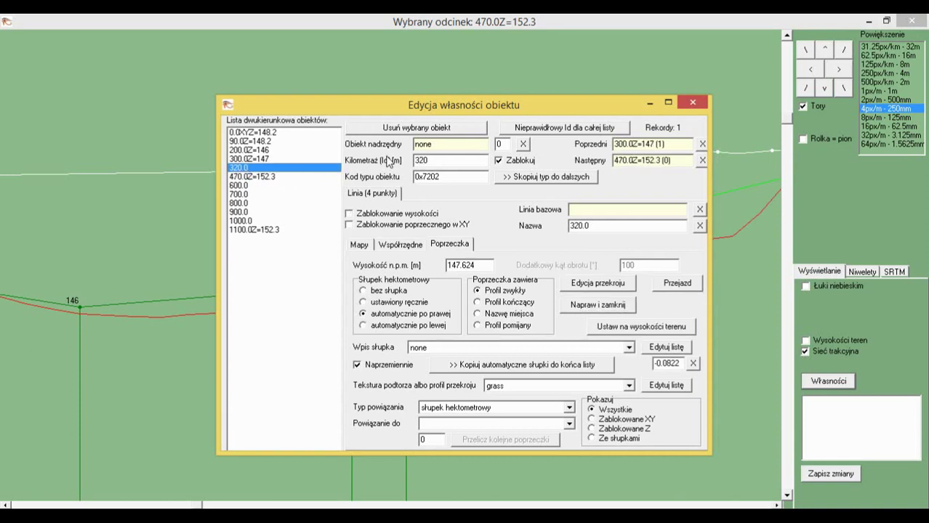
{"action": "left_click", "coordinate": [387, 77]}
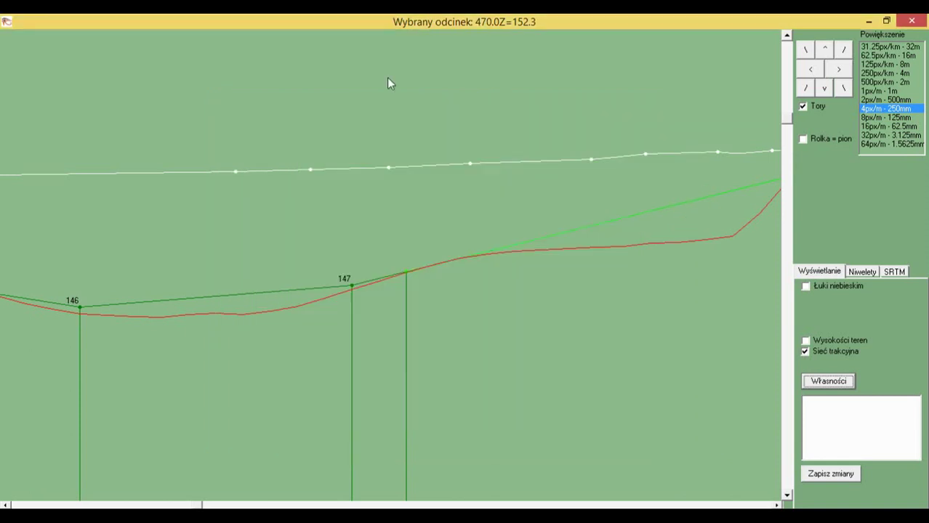
Step: Set the 320 m cross-section's kilometrage to 340 m and its height to 148.2 m
{"action": "double_click", "coordinate": [402, 273]}
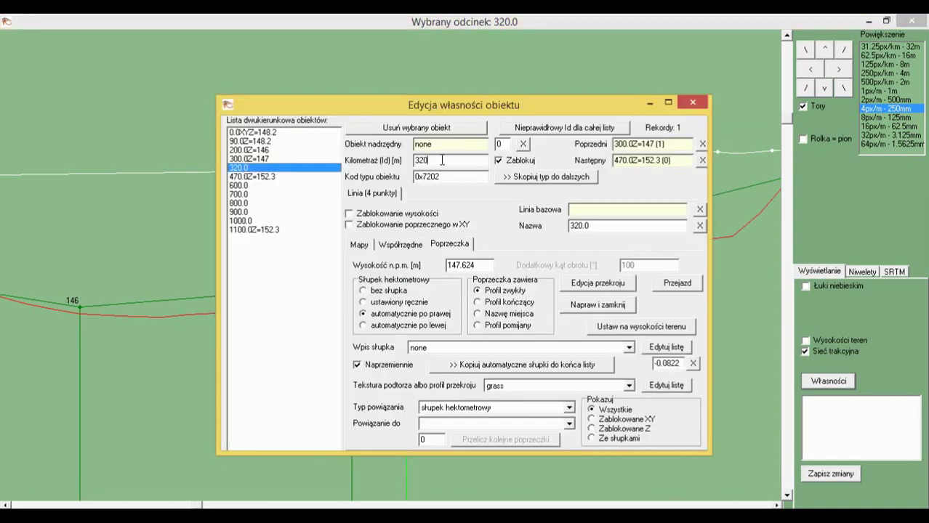
{"action": "left_click", "coordinate": [442, 160]}
{"action": "type", "text": "340"}
{"action": "type", "text": "8.2"}
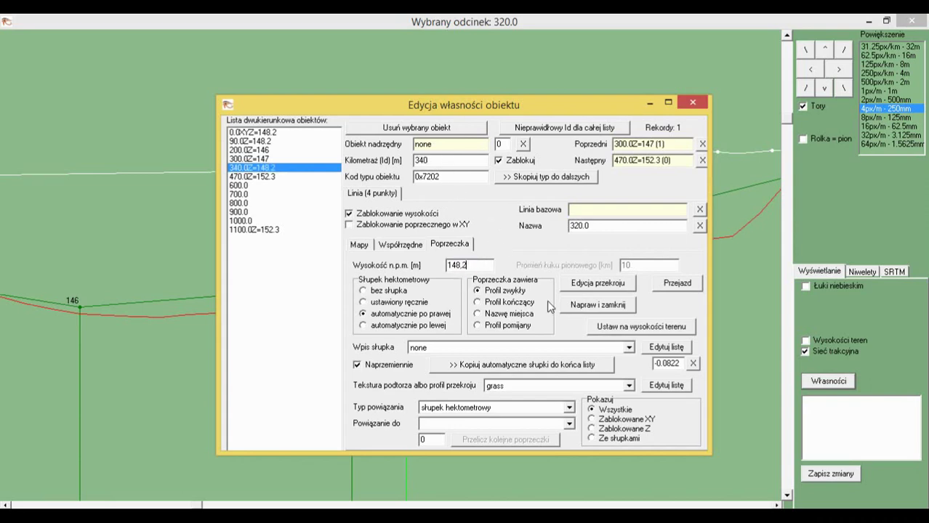
{"action": "left_click", "coordinate": [596, 305]}
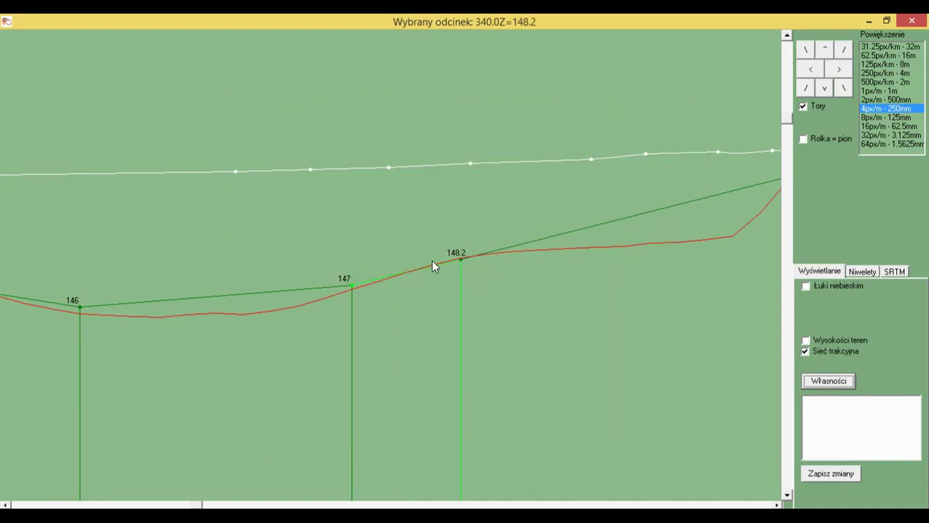
Step: Raise the height of the 340 m cross-section to 148.5 m and apply it
{"action": "scroll", "coordinate": [436, 262], "scroll_direction": "up", "scroll_amount": 2}
{"action": "double_click", "coordinate": [467, 260]}
{"action": "key", "text": "BackSpace"}
{"action": "type", "text": "5"}
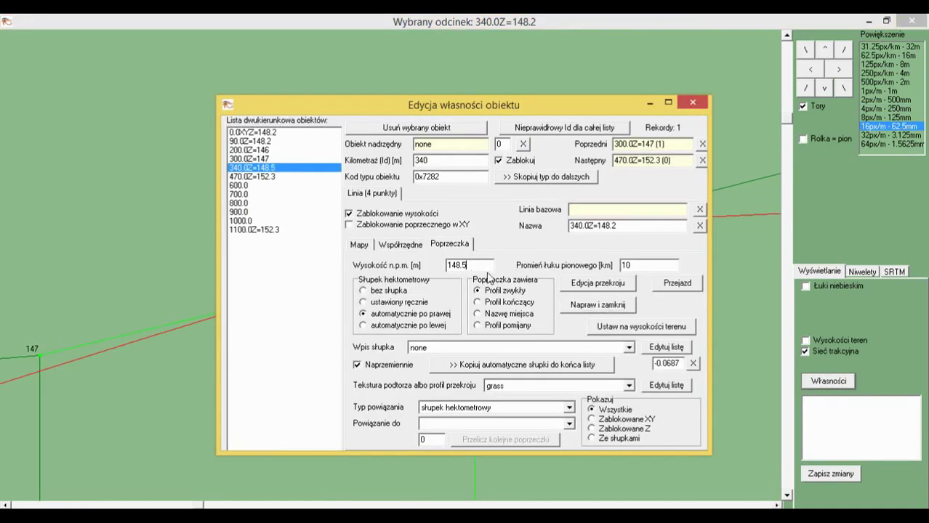
{"action": "left_click", "coordinate": [574, 305]}
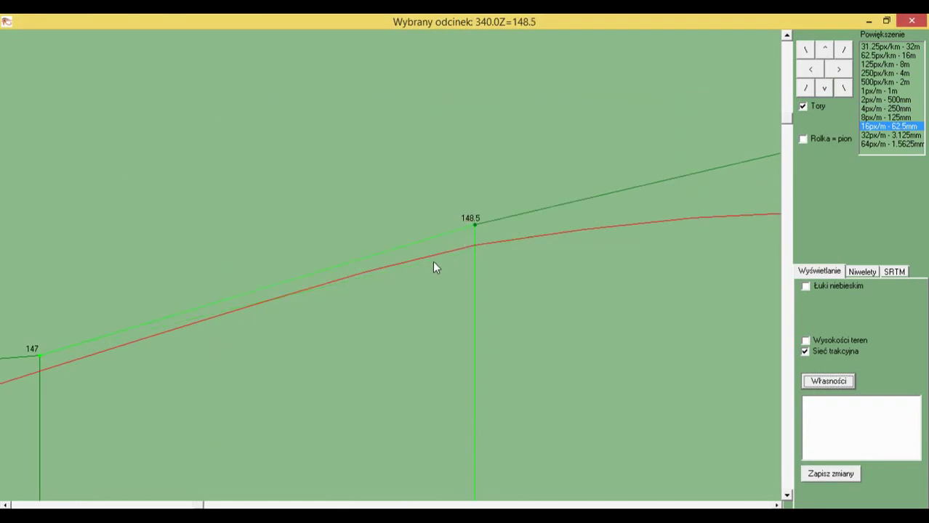
Step: Move the 300 m cross-section to kilometrage 280 m and apply the change
{"action": "scroll", "coordinate": [435, 263], "scroll_direction": "down", "scroll_amount": 2}
{"action": "left_click", "coordinate": [483, 251]}
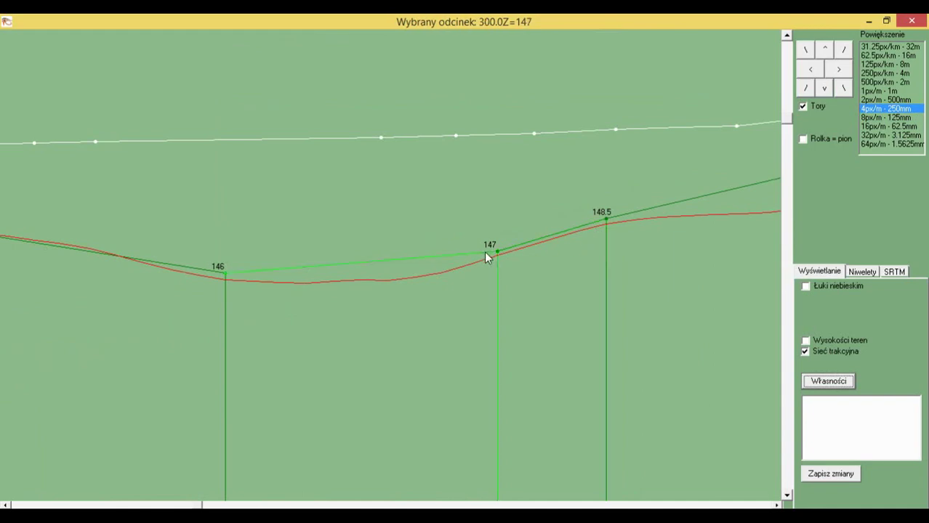
{"action": "double_click", "coordinate": [484, 251]}
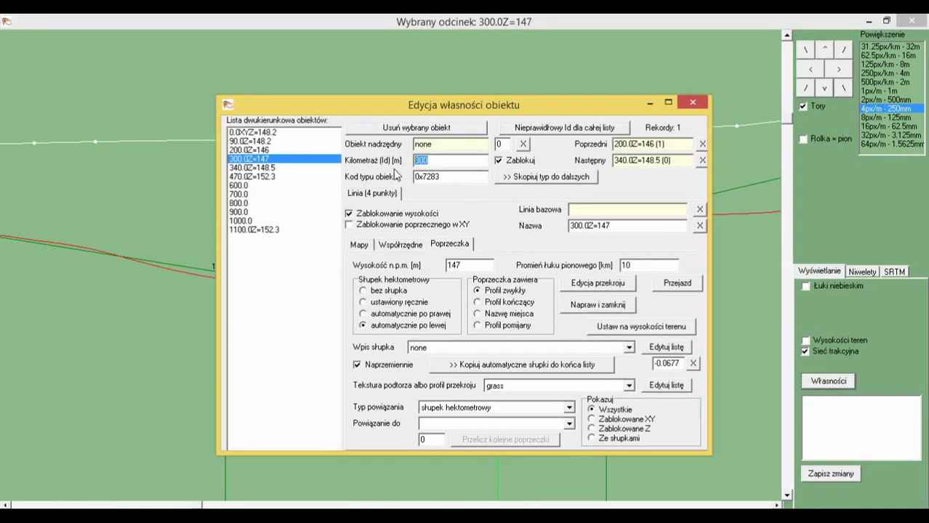
{"action": "left_click", "coordinate": [594, 305]}
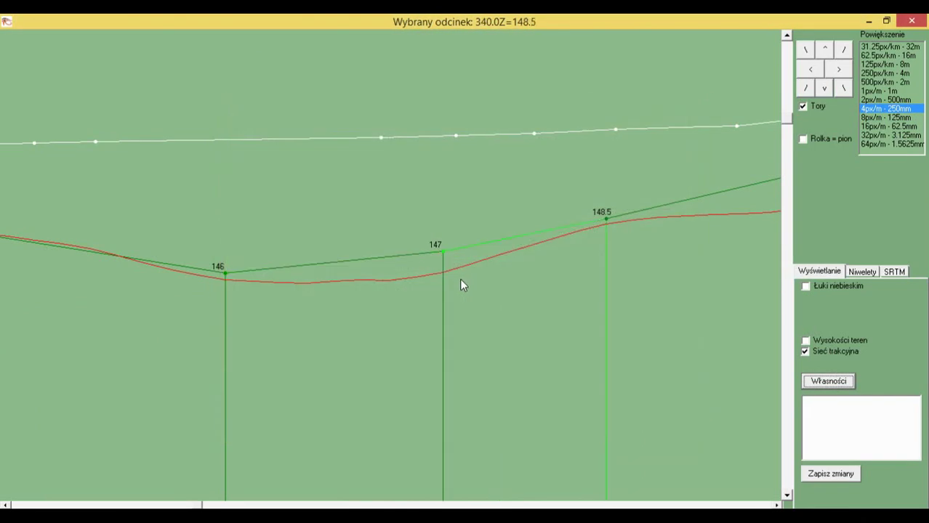
Step: Lower the height of the 280 m cross-section to 146 m and apply it
{"action": "left_click", "coordinate": [427, 254]}
{"action": "double_click", "coordinate": [427, 254]}
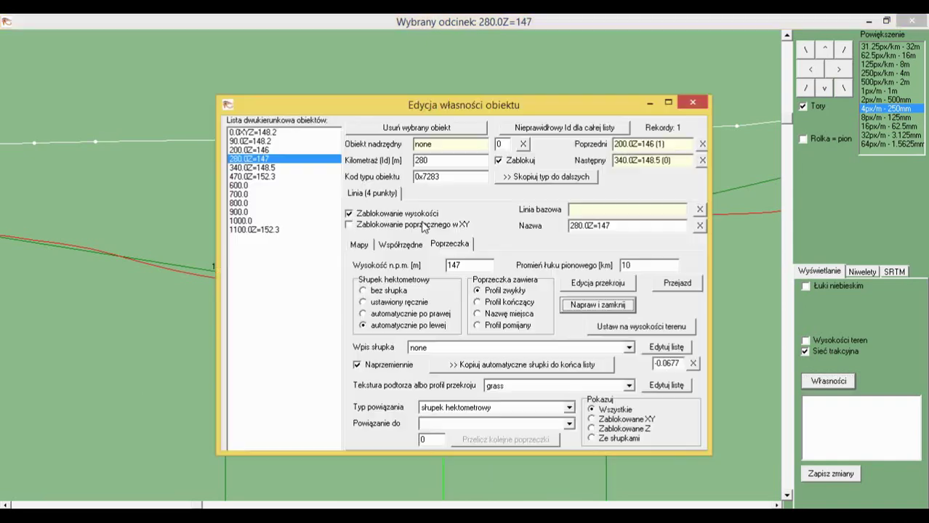
{"action": "left_click", "coordinate": [473, 265]}
{"action": "type", "text": "6"}
{"action": "left_click", "coordinate": [571, 307]}
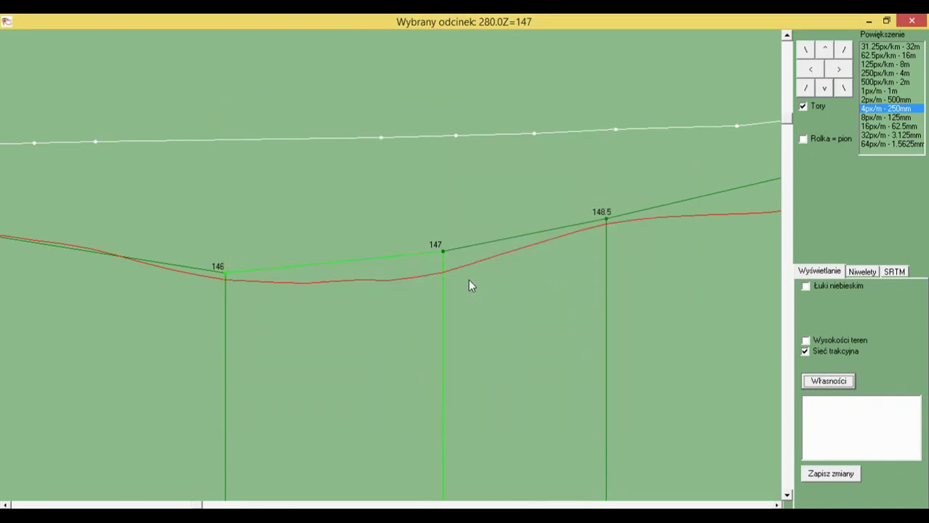
Step: Raise the height of the 280 m cross-section to 146.2 m and apply it
{"action": "double_click", "coordinate": [427, 275]}
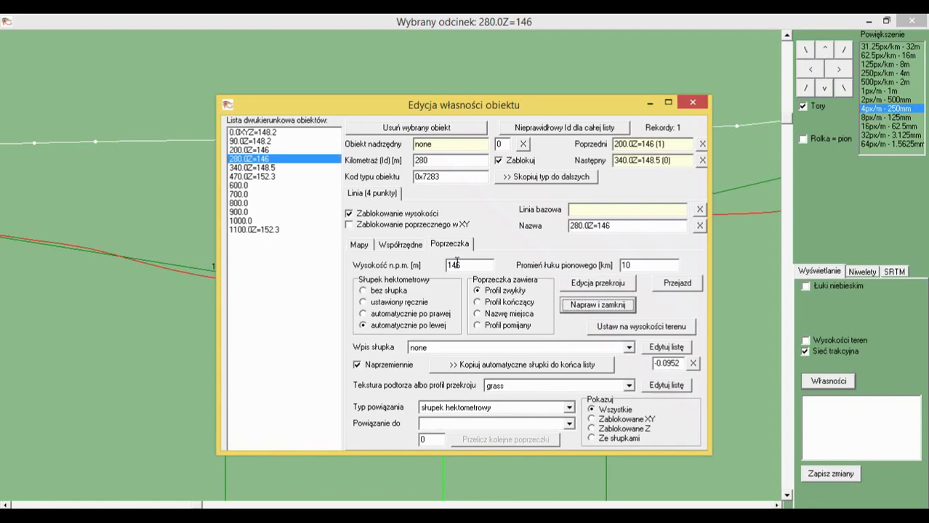
{"action": "left_click", "coordinate": [464, 265]}
{"action": "type", "text": ",2"}
{"action": "left_click", "coordinate": [573, 305]}
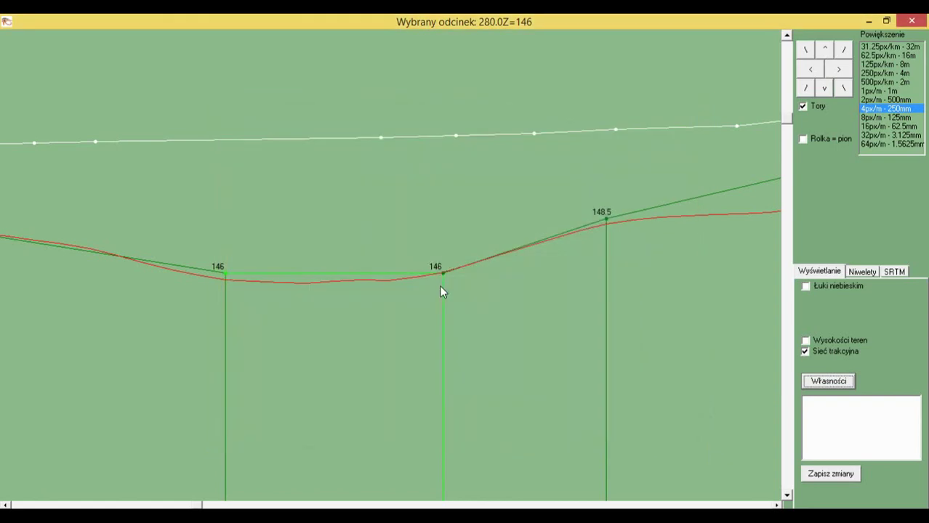
Step: Set the kilometrage of the 90 m cross-section to 100 m and apply the change
{"action": "left_click_drag", "start_coordinate": [433, 283], "coordinate": [512, 289]}
{"action": "scroll", "coordinate": [511, 289], "scroll_direction": "down", "scroll_amount": 2}
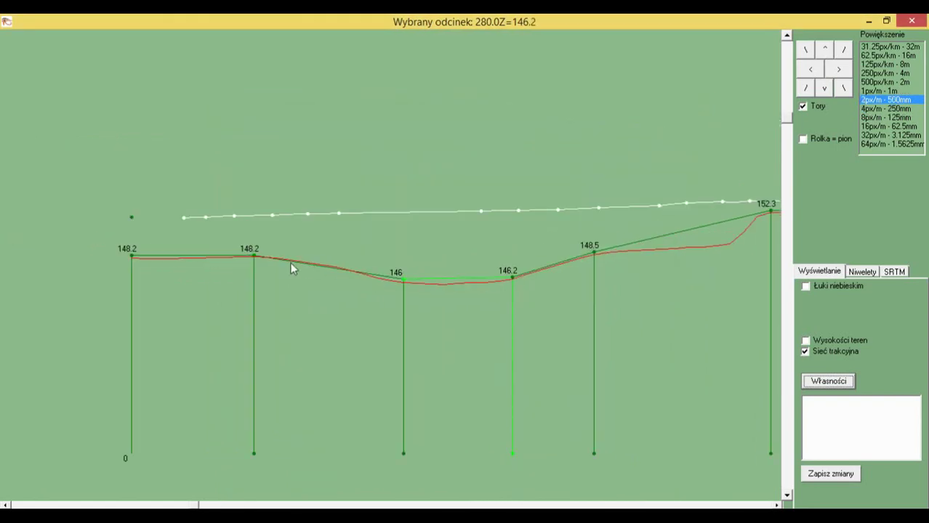
{"action": "scroll", "coordinate": [273, 268], "scroll_direction": "up", "scroll_amount": 2}
{"action": "double_click", "coordinate": [217, 251]}
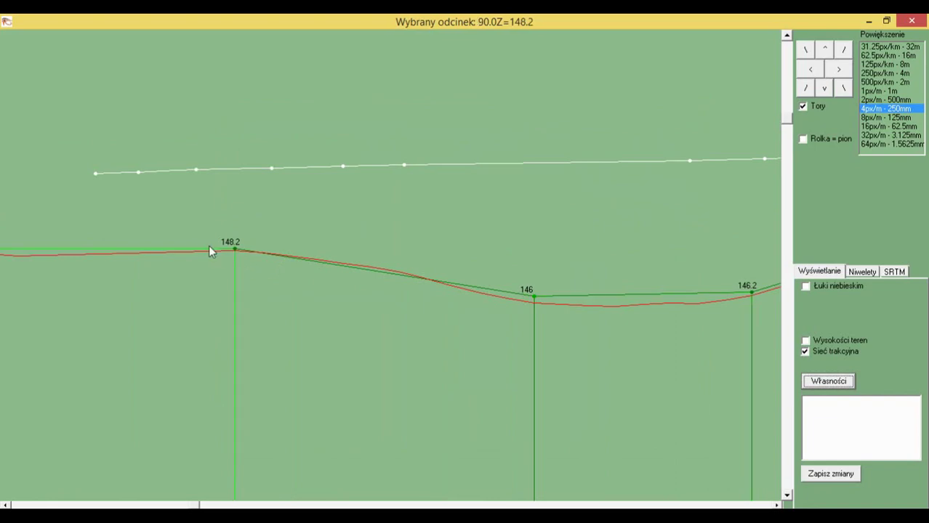
{"action": "double_click", "coordinate": [433, 159]}
{"action": "type", "text": "100"}
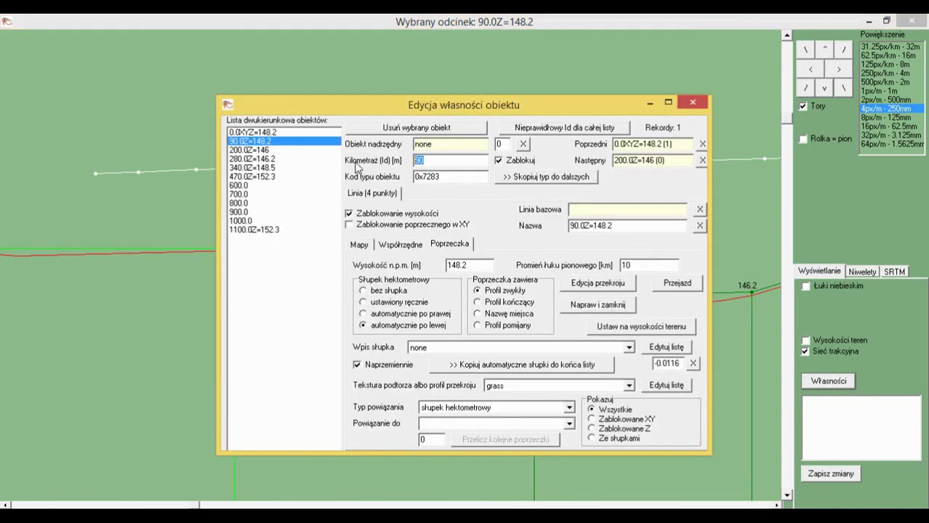
{"action": "left_click", "coordinate": [592, 306]}
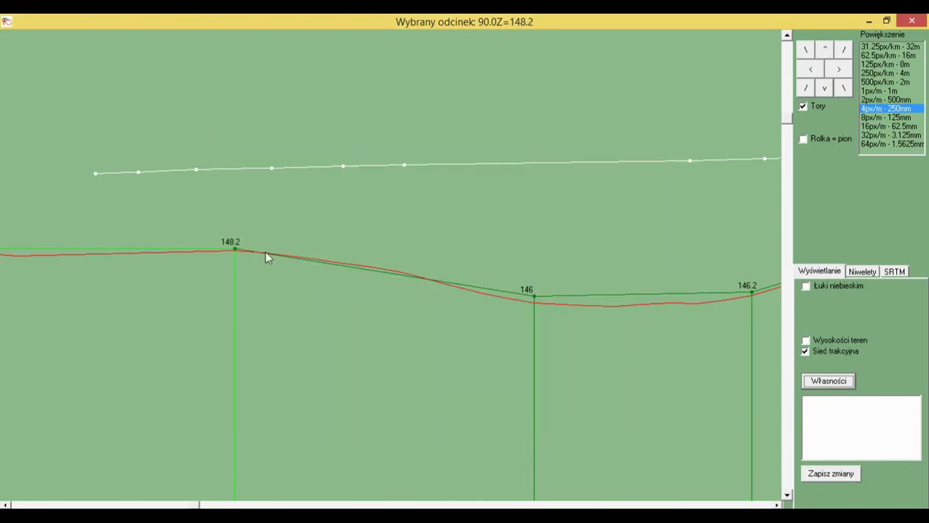
Step: Set the kilometrage of the 100 m cross-section to 110 m and apply the change
{"action": "scroll", "coordinate": [390, 275], "scroll_direction": "up", "scroll_amount": 2}
{"action": "scroll", "coordinate": [389, 275], "scroll_direction": "down", "scroll_amount": 2}
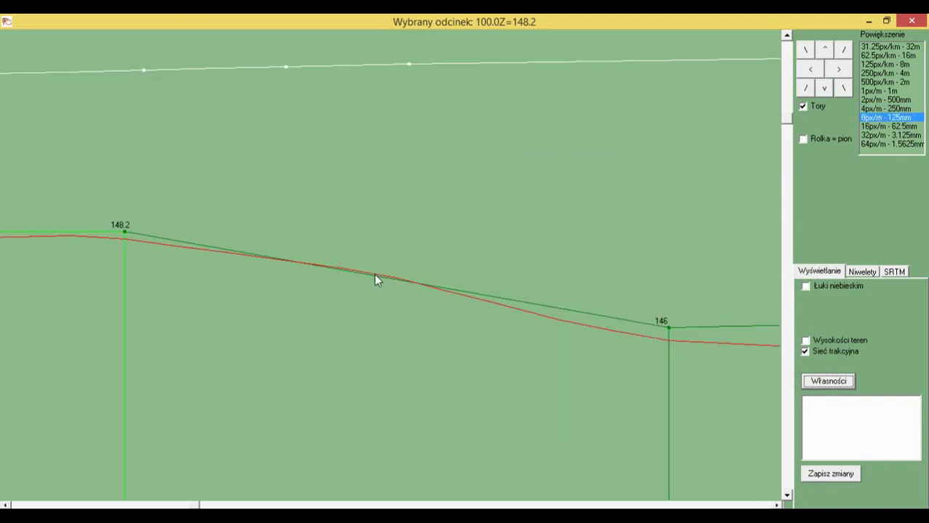
{"action": "double_click", "coordinate": [383, 275]}
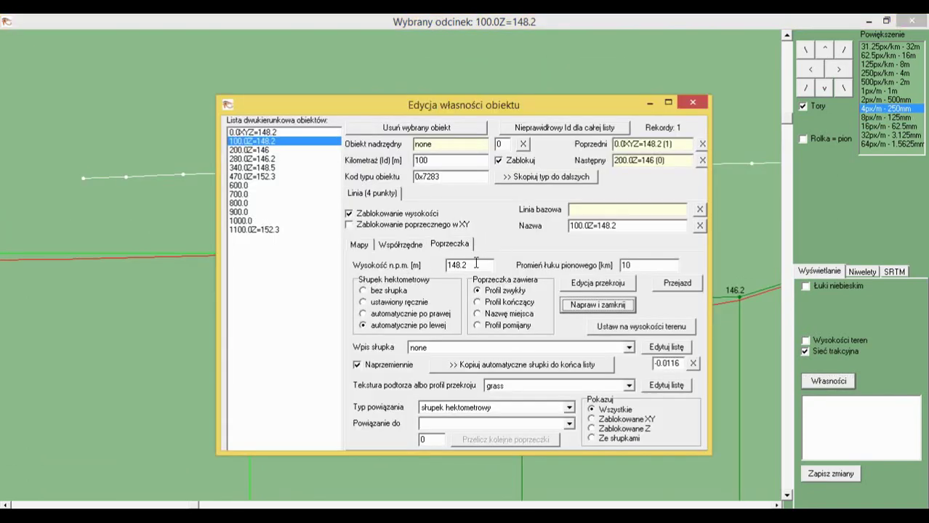
{"action": "left_click_drag", "start_coordinate": [441, 162], "coordinate": [419, 163]}
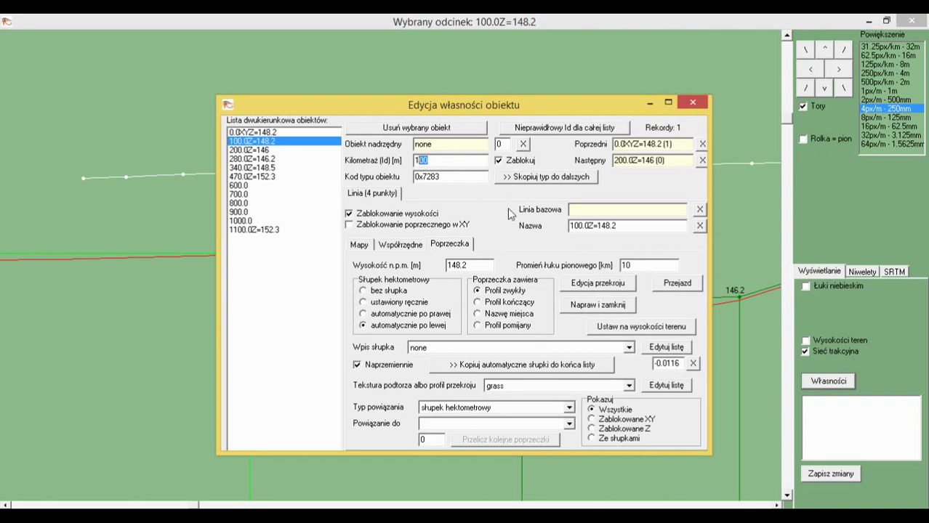
{"action": "type", "text": "10"}
{"action": "left_click", "coordinate": [580, 307]}
Step: Examine how the profile follows the terrain from the 200 m cross-section onwards, and close the profile view
{"action": "left_click", "coordinate": [380, 267]}
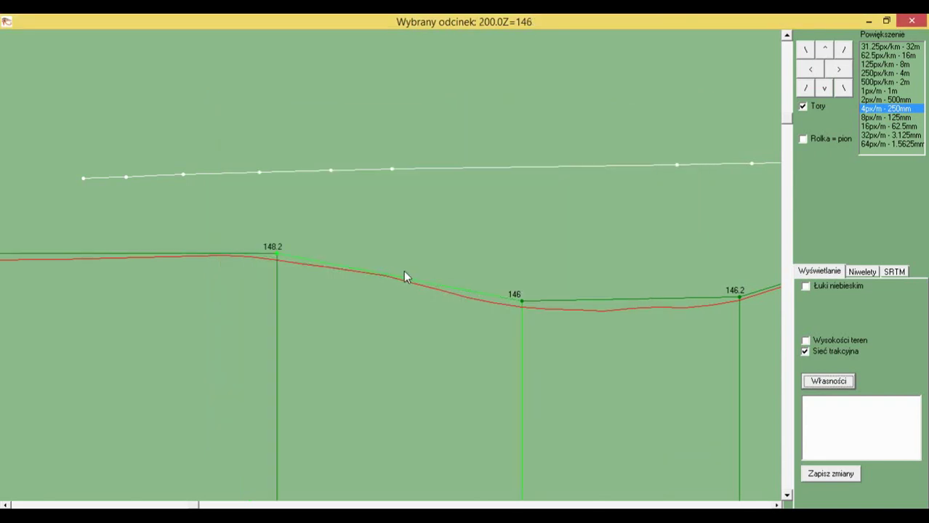
{"action": "left_click_drag", "start_coordinate": [409, 271], "coordinate": [215, 276]}
{"action": "scroll", "coordinate": [215, 276], "scroll_direction": "down", "scroll_amount": 1}
{"action": "left_click_drag", "start_coordinate": [451, 237], "coordinate": [221, 256]}
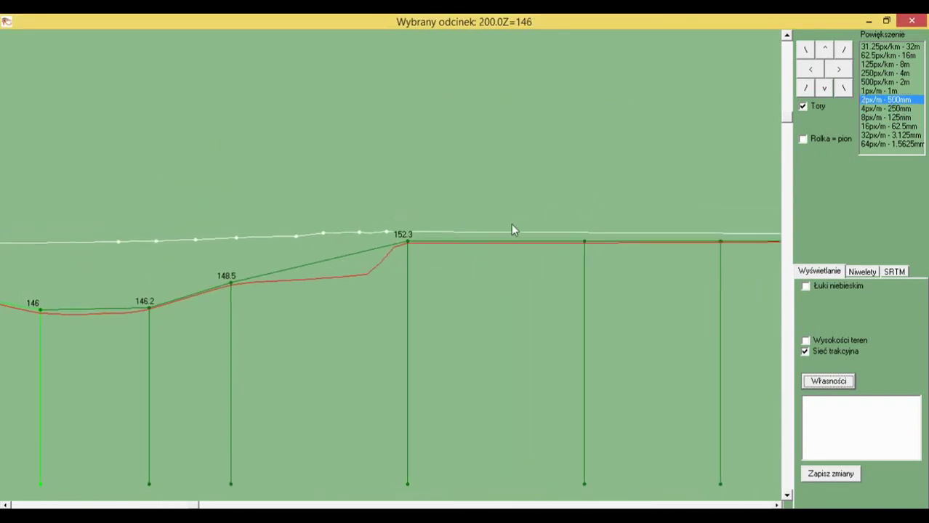
{"action": "left_click_drag", "start_coordinate": [510, 224], "coordinate": [284, 239]}
{"action": "left_click_drag", "start_coordinate": [618, 149], "coordinate": [529, 168]}
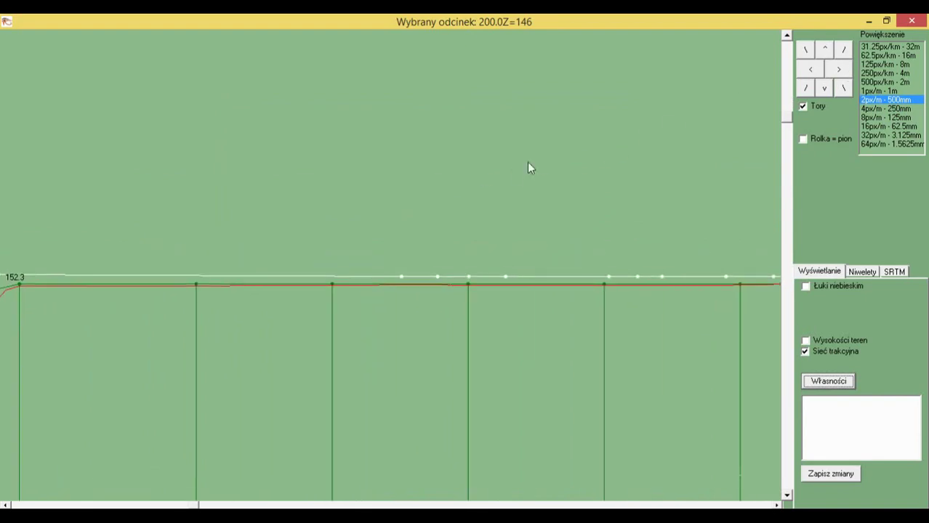
{"action": "scroll", "coordinate": [431, 304], "scroll_direction": "up", "scroll_amount": 2}
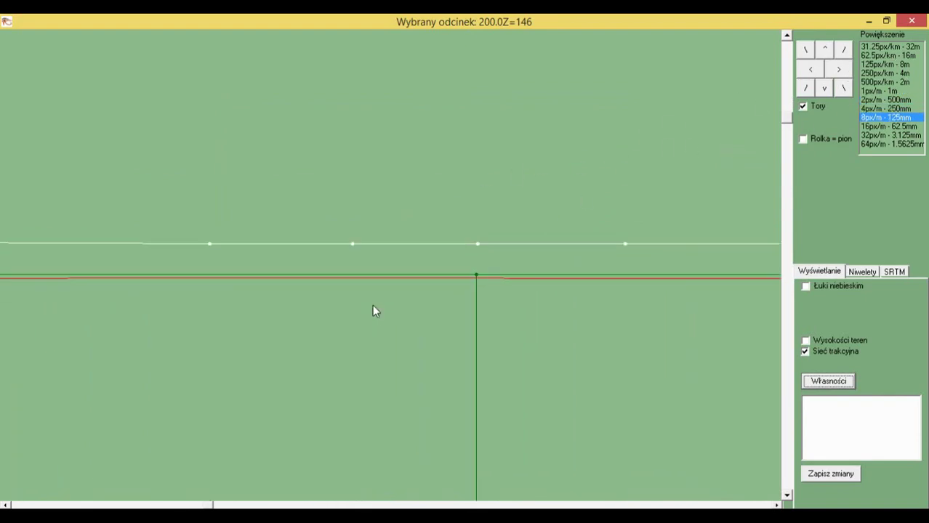
{"action": "left_click", "coordinate": [914, 20]}
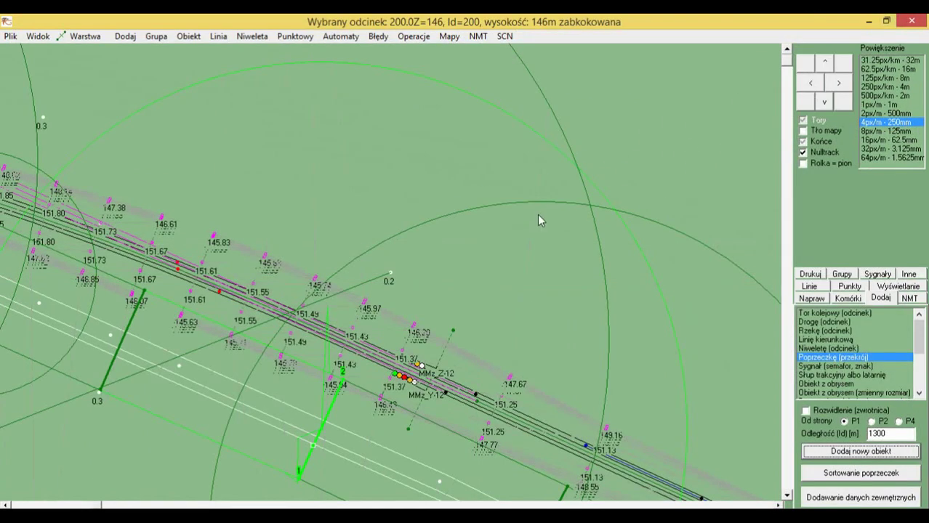
Step: Open the properties of the 0 m cross-section and list only cross-sections with locked heights (Zablokowane Z)
{"action": "left_click", "coordinate": [538, 216]}
{"action": "scroll", "coordinate": [537, 221], "scroll_direction": "down", "scroll_amount": 2}
{"action": "scroll", "coordinate": [530, 243], "scroll_direction": "up", "scroll_amount": 1}
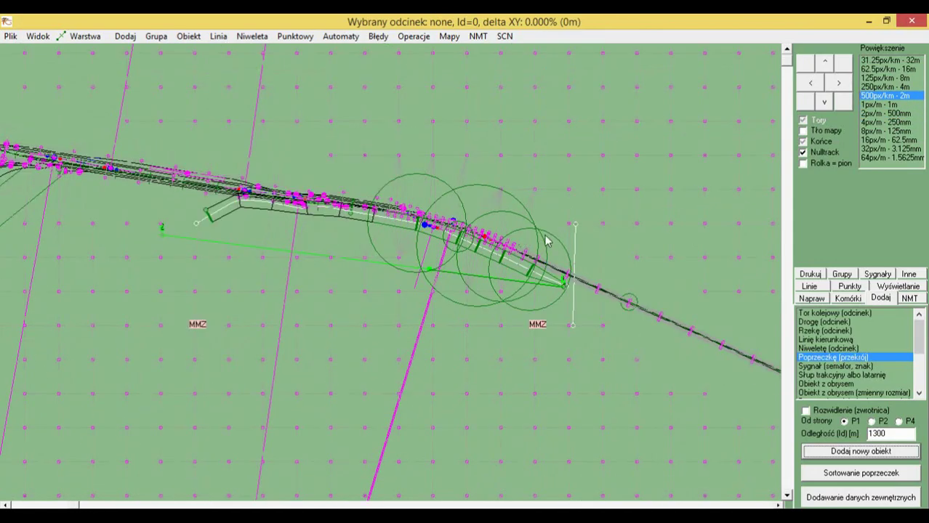
{"action": "scroll", "coordinate": [459, 263], "scroll_direction": "up", "scroll_amount": 2}
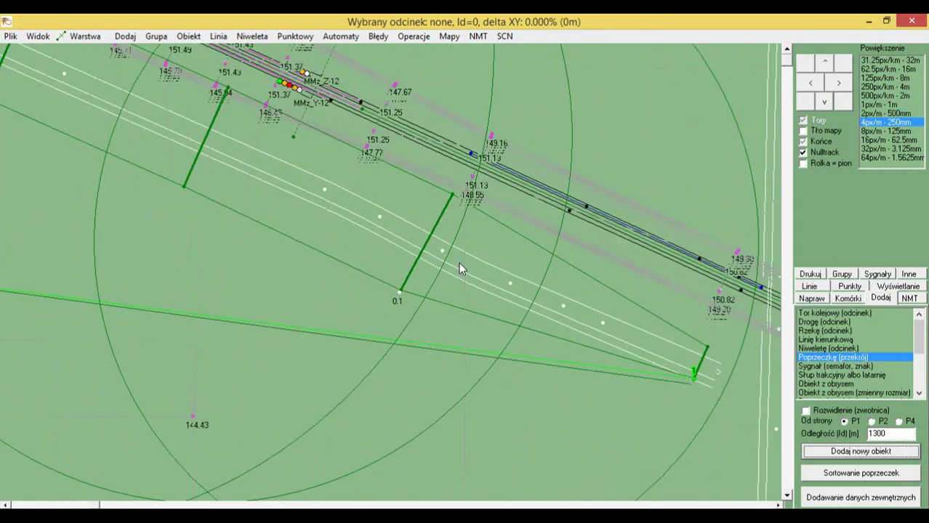
{"action": "scroll", "coordinate": [413, 247], "scroll_direction": "down", "scroll_amount": 2}
{"action": "scroll", "coordinate": [527, 298], "scroll_direction": "up", "scroll_amount": 1}
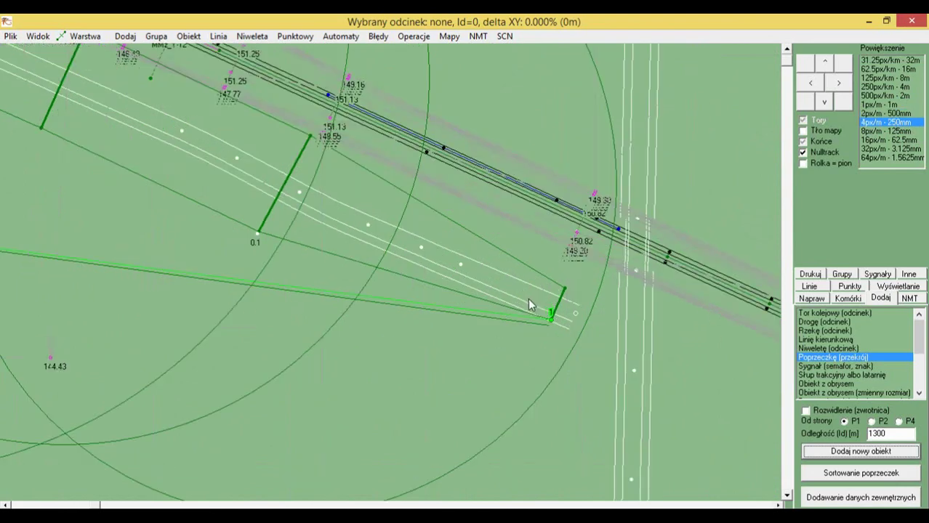
{"action": "double_click", "coordinate": [550, 314]}
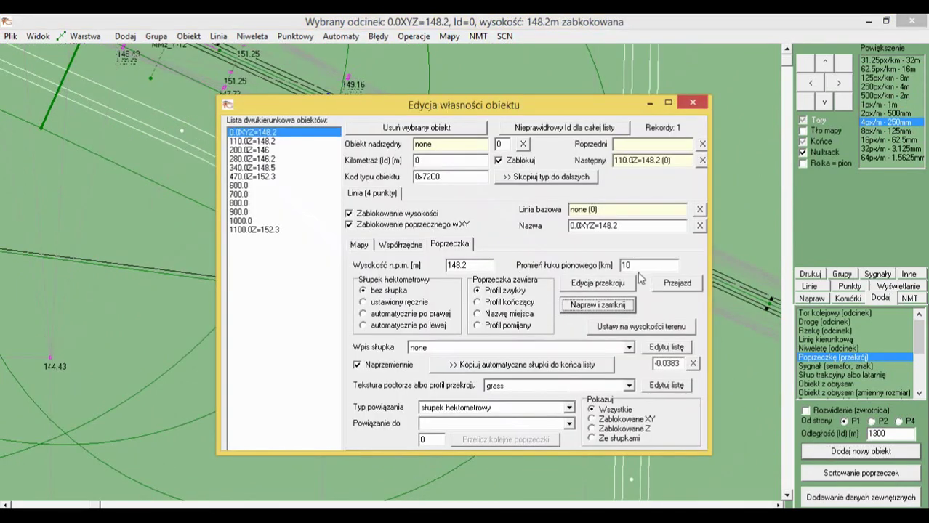
{"action": "left_click", "coordinate": [609, 428]}
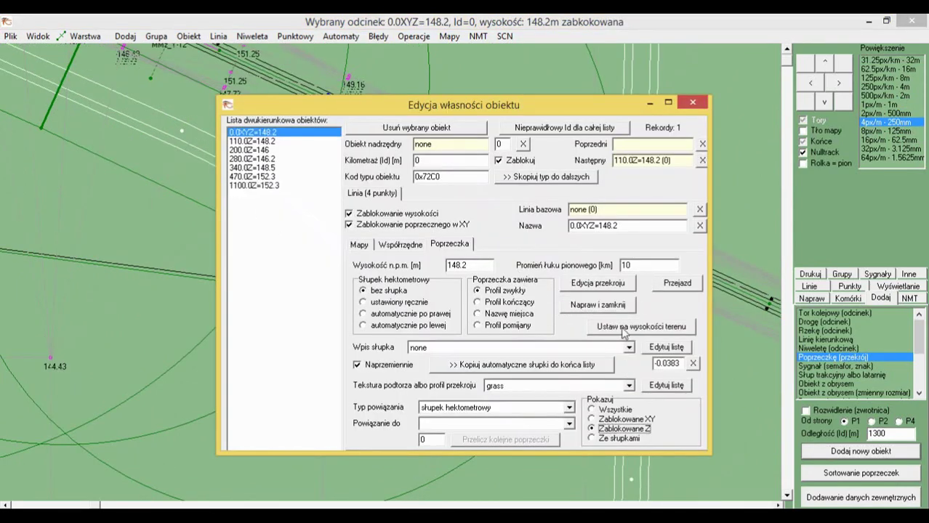
Step: Set the vertical curve radius to 1 km for every height-locked cross-section from 0 to 1100 m and apply it
{"action": "left_click_drag", "start_coordinate": [640, 266], "coordinate": [588, 265]}
{"action": "type", "text": "5"}
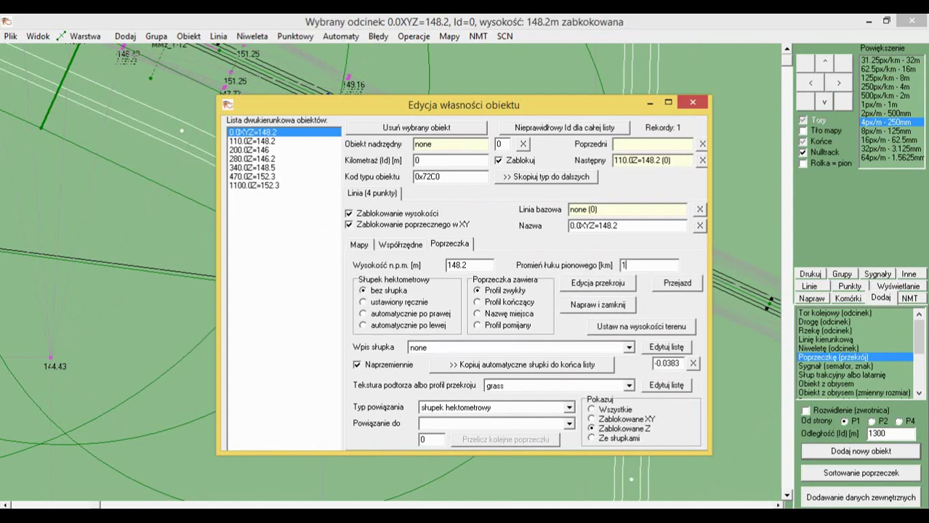
{"action": "key", "text": "Down"}
{"action": "key", "text": "Down"}
{"action": "key", "text": "Down"}
{"action": "key", "text": "Down"}
{"action": "key", "text": "Down"}
{"action": "key", "text": "Down"}
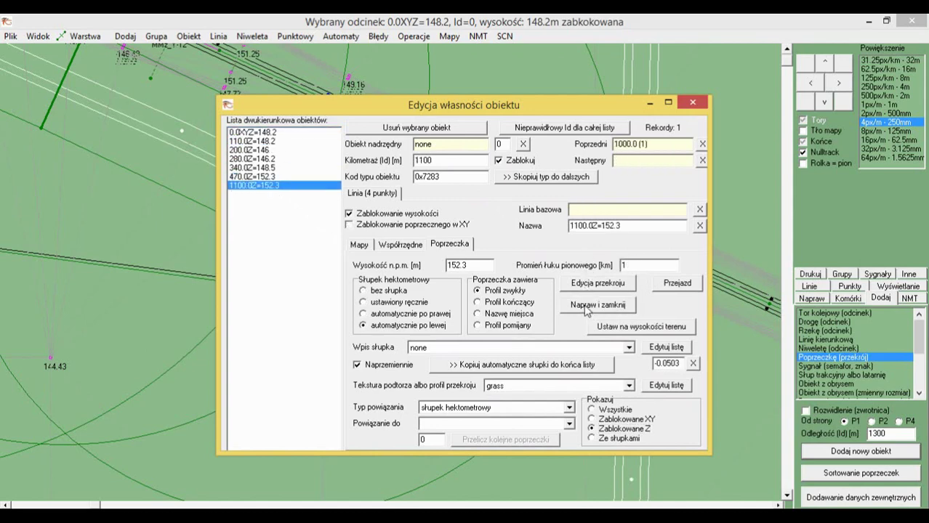
{"action": "left_click", "coordinate": [585, 308]}
Step: Slightly reduce the vertical curve radius of the 470 m cross-section and apply the change
{"action": "scroll", "coordinate": [584, 308], "scroll_direction": "down", "scroll_amount": 2}
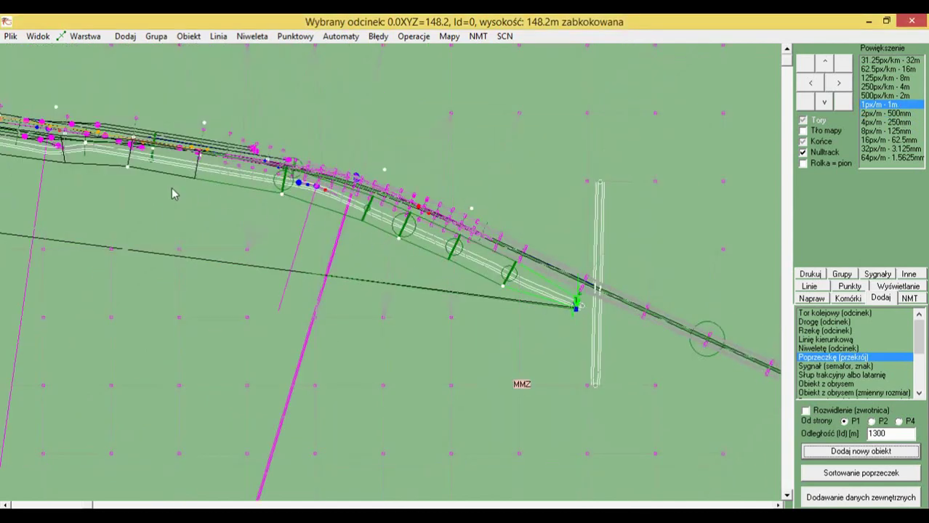
{"action": "left_click_drag", "start_coordinate": [174, 194], "coordinate": [448, 266]}
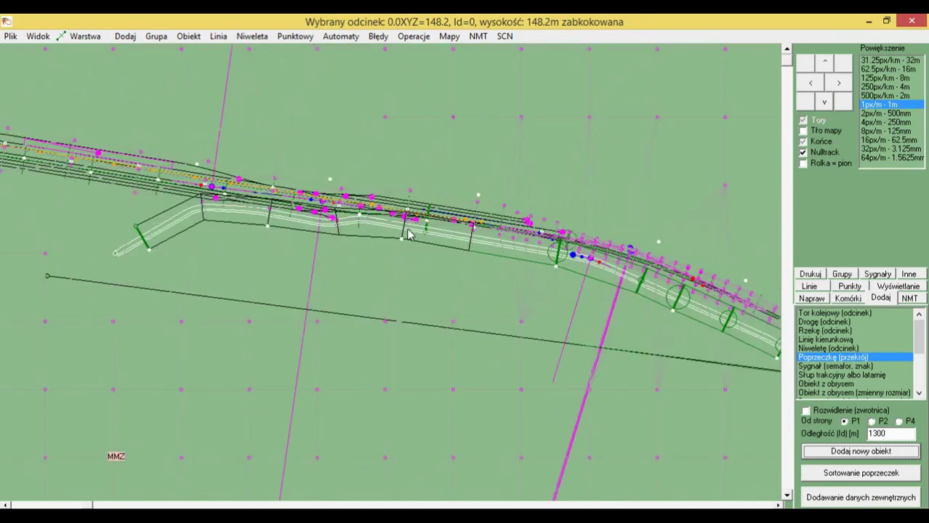
{"action": "scroll", "coordinate": [418, 238], "scroll_direction": "up", "scroll_amount": 1}
{"action": "scroll", "coordinate": [514, 307], "scroll_direction": "up", "scroll_amount": 1}
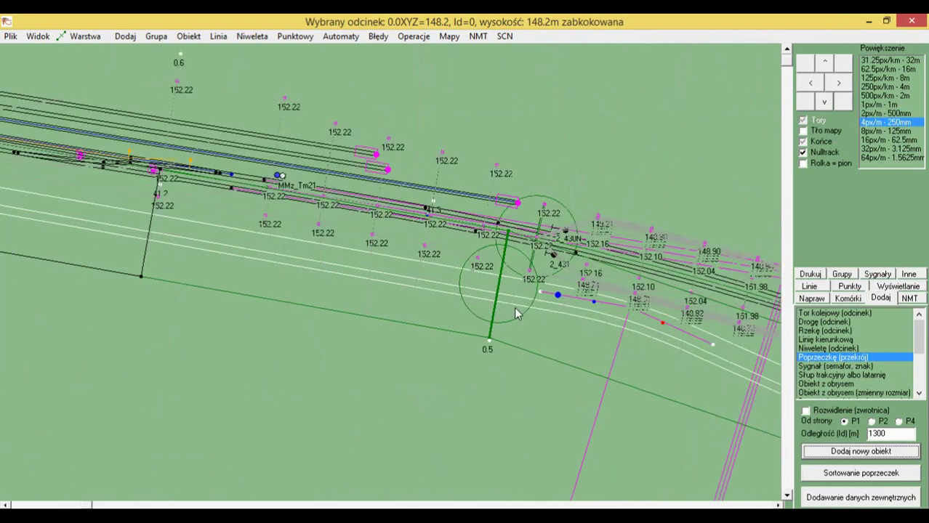
{"action": "scroll", "coordinate": [385, 271], "scroll_direction": "up", "scroll_amount": 1}
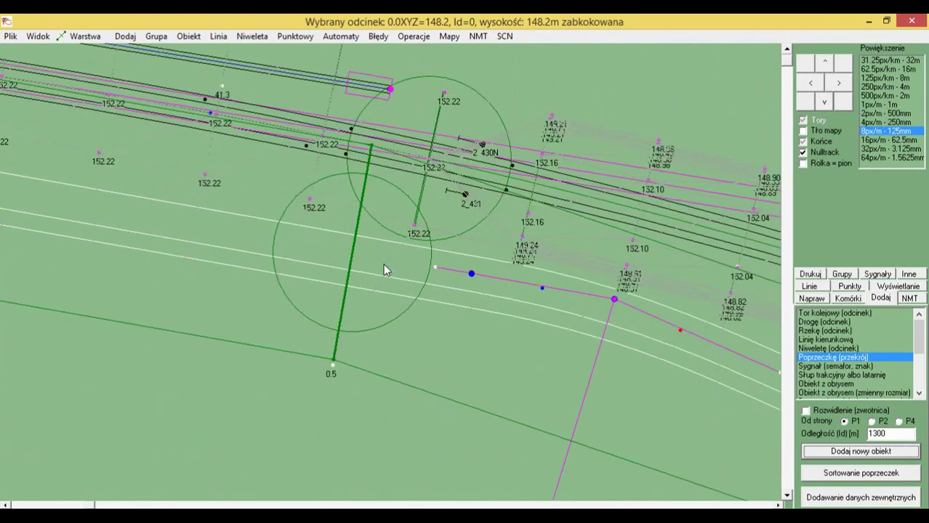
{"action": "scroll", "coordinate": [383, 266], "scroll_direction": "up", "scroll_amount": 1}
{"action": "left_click", "coordinate": [310, 259]}
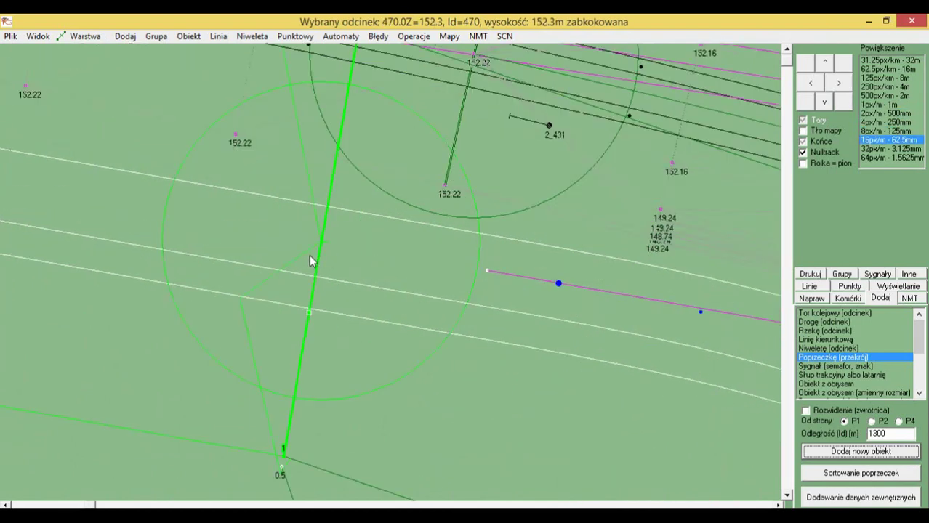
{"action": "key", "text": "Return"}
{"action": "double_click", "coordinate": [641, 264]}
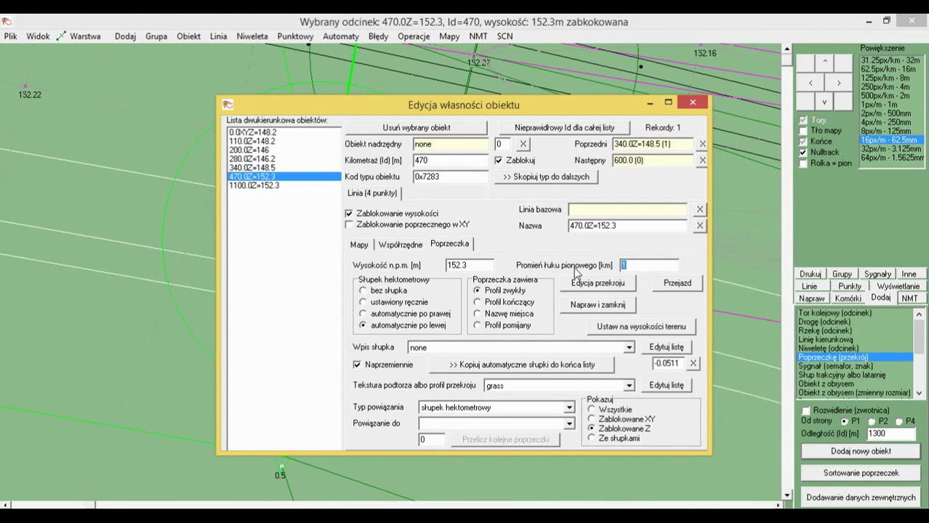
{"action": "left_click", "coordinate": [597, 305]}
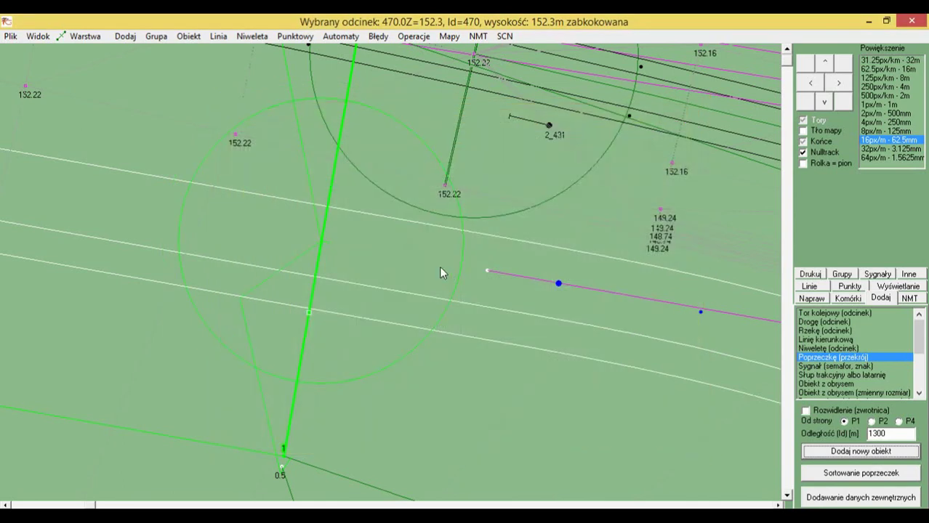
Step: Set the vertical curve radius of the 340 m cross-section to 3 km and apply the change
{"action": "scroll", "coordinate": [345, 247], "scroll_direction": "down", "scroll_amount": 2}
{"action": "left_click_drag", "start_coordinate": [513, 304], "coordinate": [335, 216]}
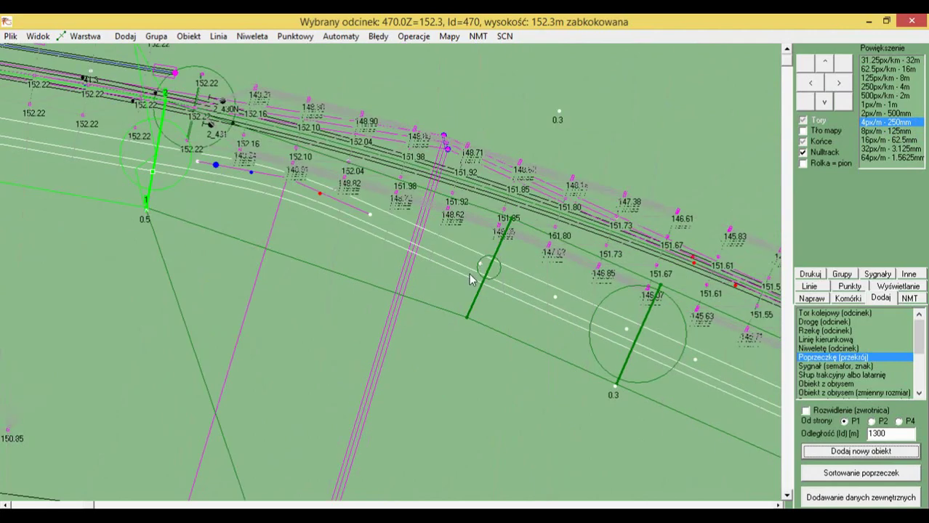
{"action": "left_click", "coordinate": [498, 273]}
{"action": "scroll", "coordinate": [499, 273], "scroll_direction": "up", "scroll_amount": 1}
{"action": "left_click", "coordinate": [481, 275]}
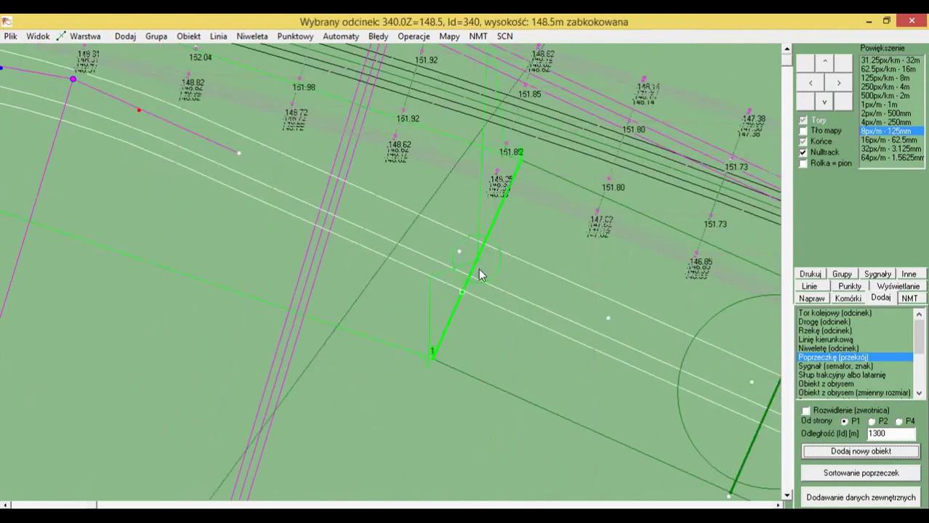
{"action": "double_click", "coordinate": [638, 265]}
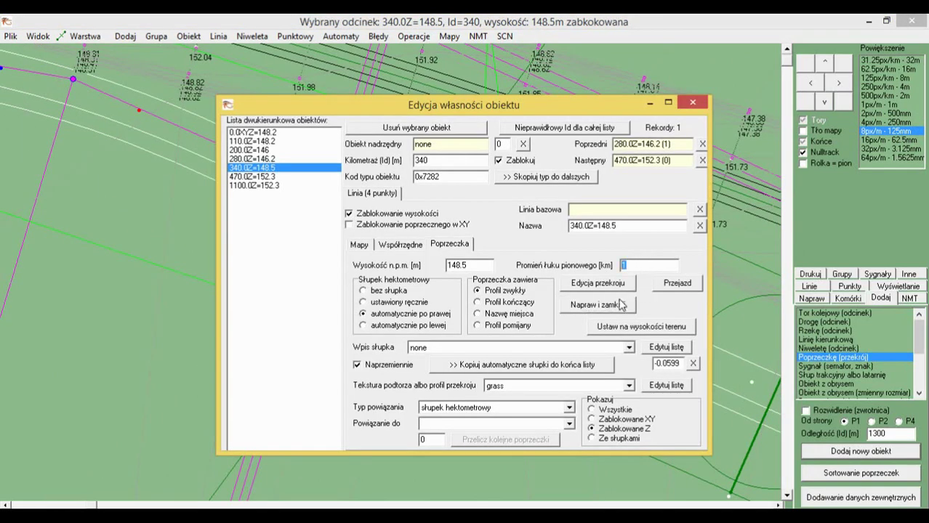
{"action": "type", "text": "3"}
{"action": "left_click", "coordinate": [597, 305]}
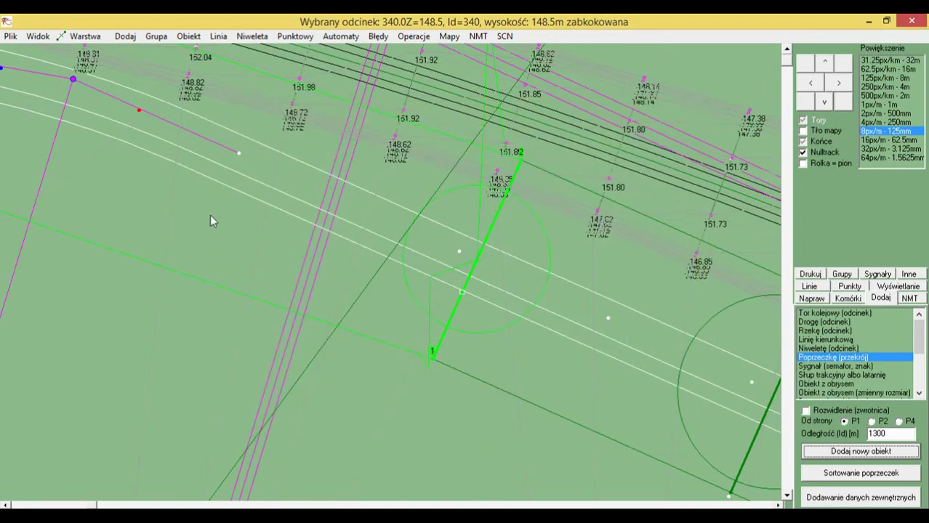
Step: Set the kilometrage of the 110 m cross-section to 120 m and apply the change
{"action": "scroll", "coordinate": [457, 247], "scroll_direction": "down", "scroll_amount": 1}
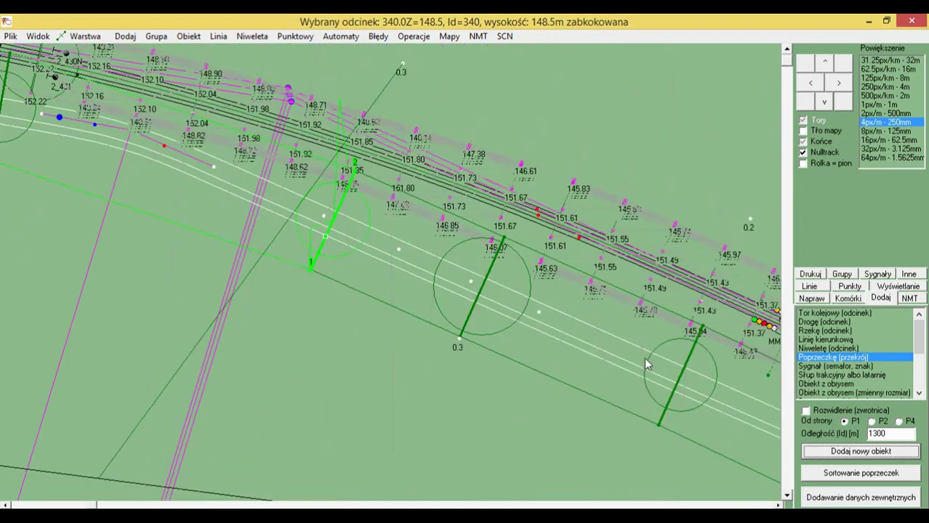
{"action": "left_click_drag", "start_coordinate": [646, 359], "coordinate": [413, 229]}
{"action": "left_click_drag", "start_coordinate": [588, 316], "coordinate": [384, 234]}
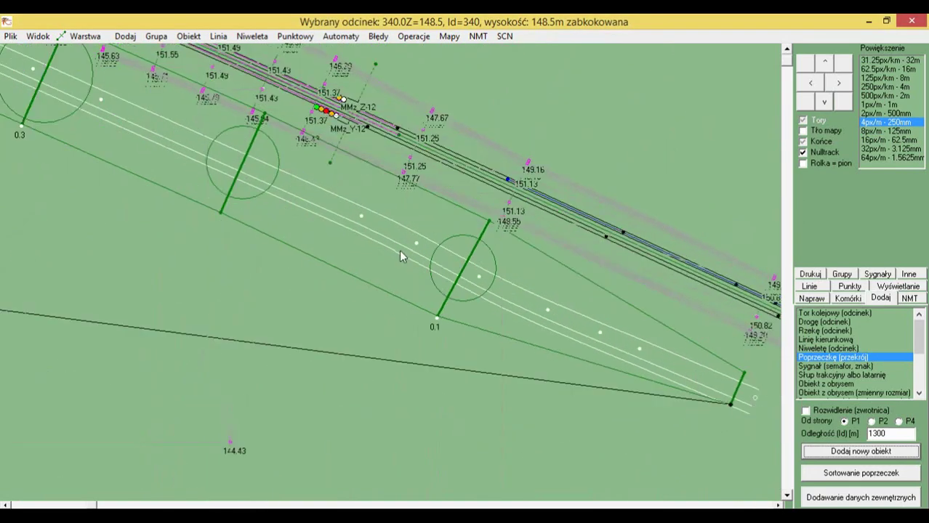
{"action": "scroll", "coordinate": [462, 269], "scroll_direction": "up", "scroll_amount": 1}
{"action": "left_click", "coordinate": [462, 268]}
{"action": "left_click", "coordinate": [474, 271]}
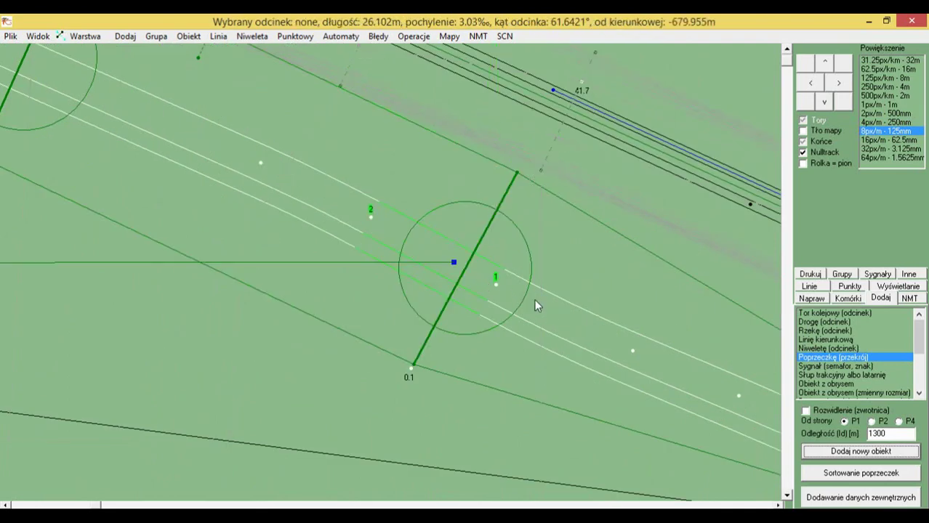
{"action": "left_click", "coordinate": [544, 306]}
{"action": "left_click", "coordinate": [468, 266]}
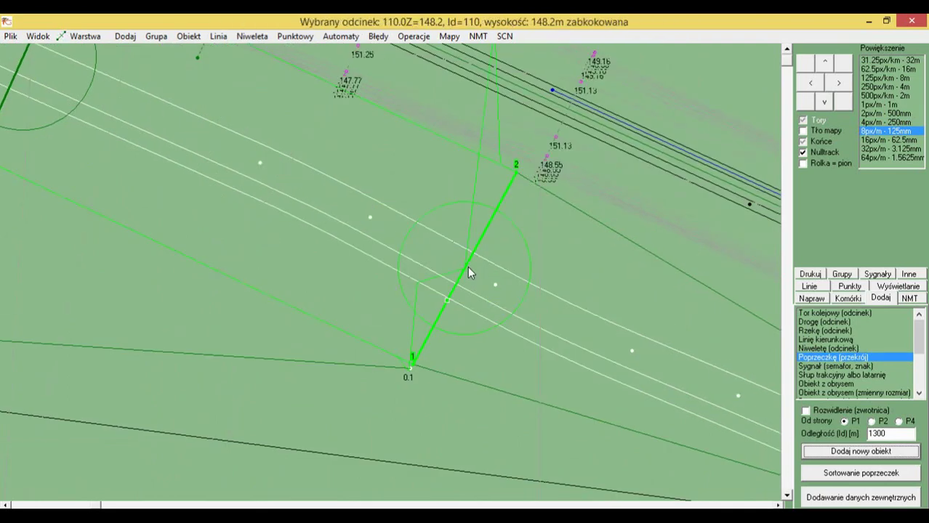
{"action": "double_click", "coordinate": [450, 224]}
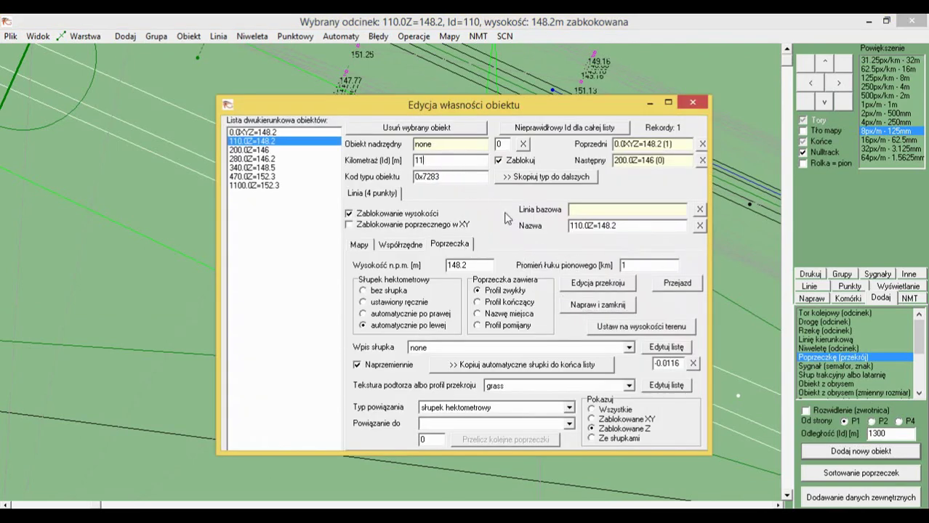
{"action": "type", "text": "0"}
{"action": "left_click", "coordinate": [592, 306]}
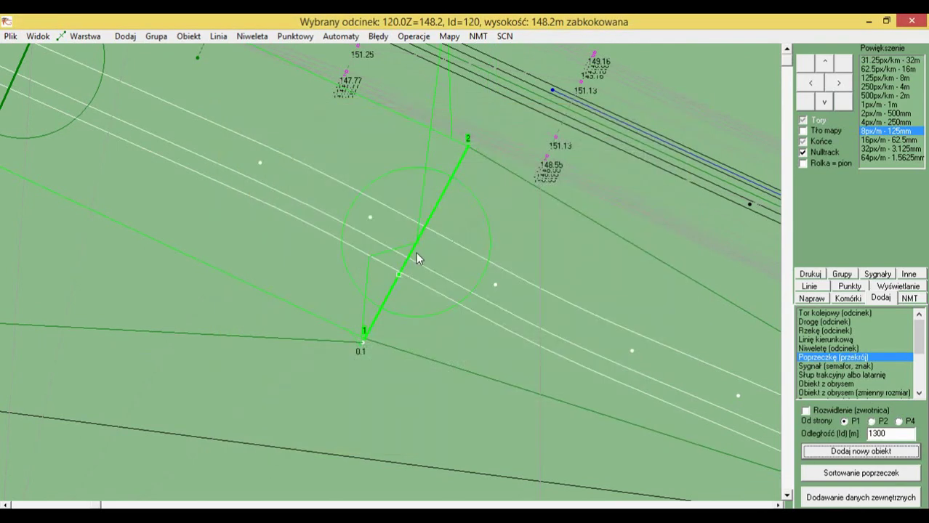
Step: Set the kilometrage of the 120 m cross-section to 118 m, reduce its vertical curve radius and apply the changes
{"action": "double_click", "coordinate": [419, 253]}
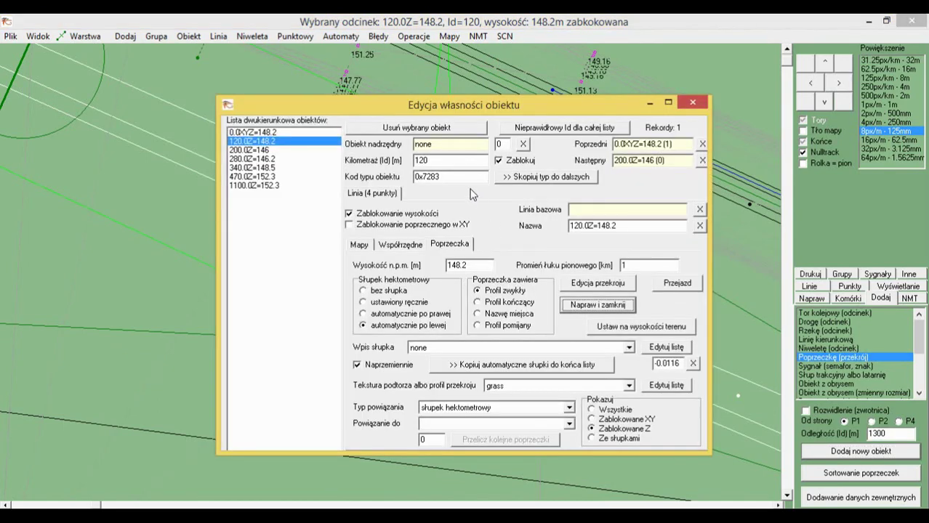
{"action": "left_click", "coordinate": [436, 163]}
{"action": "key", "text": "BackSpace"}
{"action": "key", "text": "BackSpace"}
{"action": "type", "text": "18"}
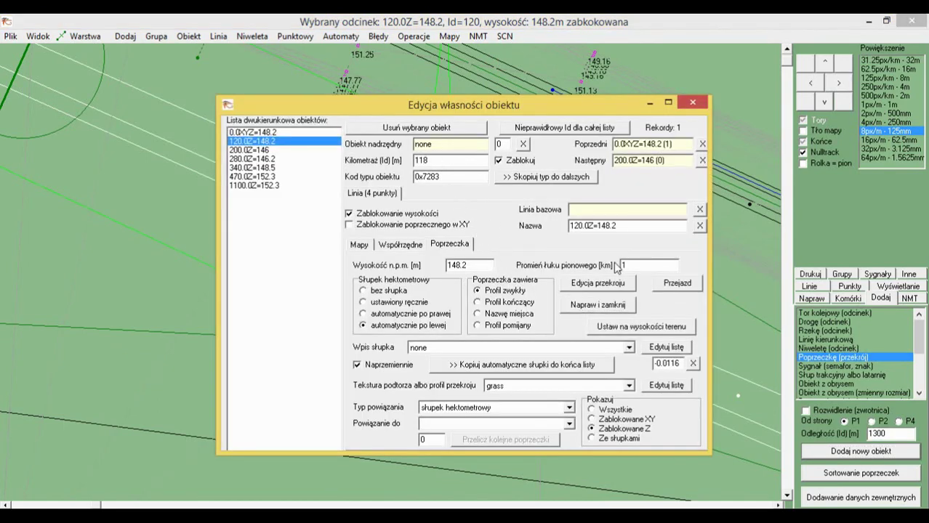
{"action": "left_click", "coordinate": [594, 308]}
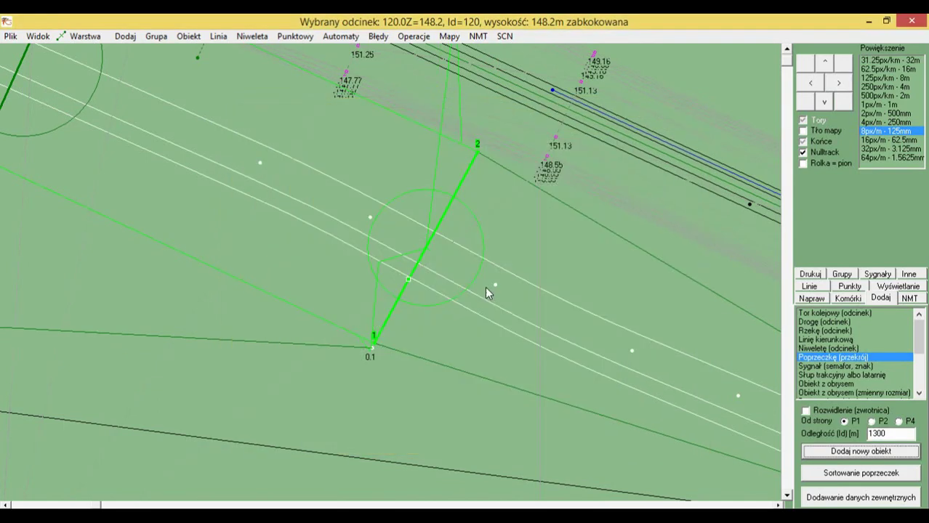
Step: Set the kilometrage of the 118 m cross-section to 116 m and apply the change
{"action": "double_click", "coordinate": [419, 256]}
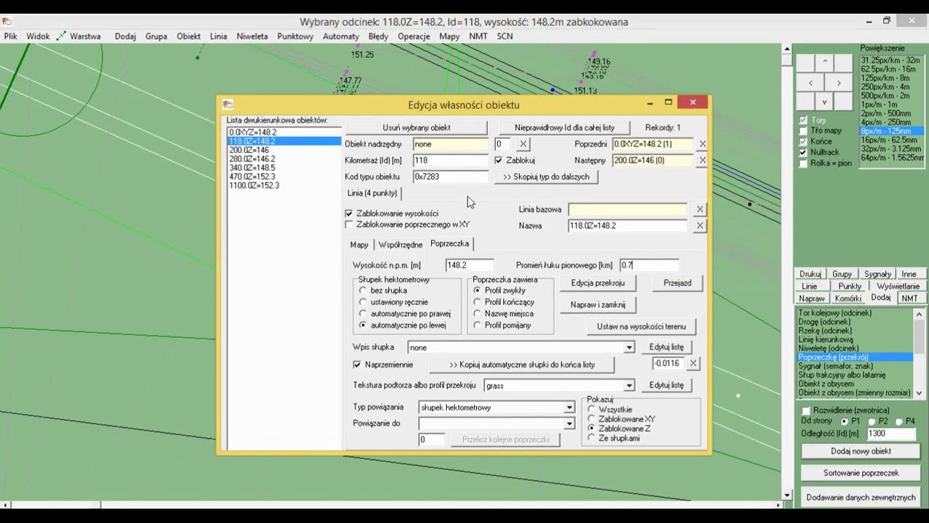
{"action": "left_click", "coordinate": [442, 160]}
{"action": "key", "text": "BackSpace"}
{"action": "type", "text": "6"}
{"action": "left_click", "coordinate": [596, 305]}
{"action": "scroll", "coordinate": [416, 243], "scroll_direction": "down", "scroll_amount": 1}
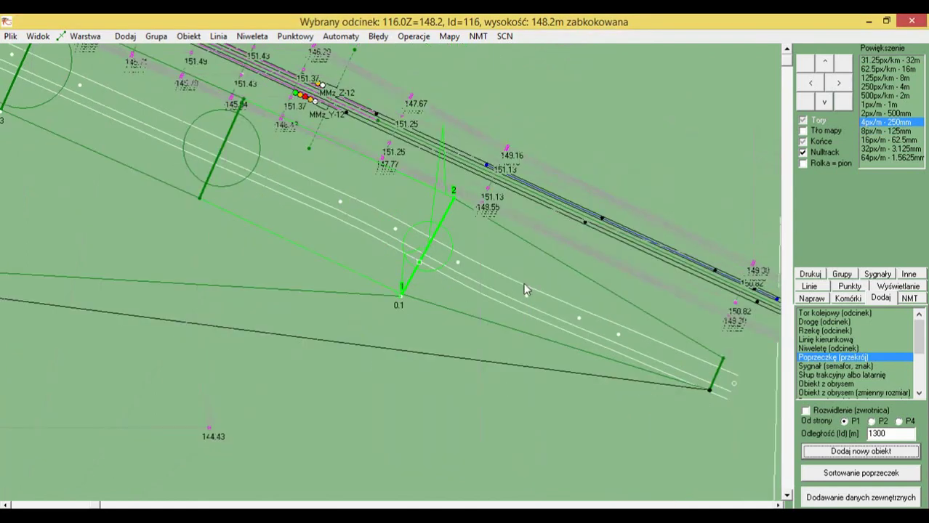
Step: Open the vertical profile view and examine the fit along the route up to the 470 m cross-section and beyond
{"action": "left_click", "coordinate": [527, 286]}
{"action": "left_click", "coordinate": [428, 254]}
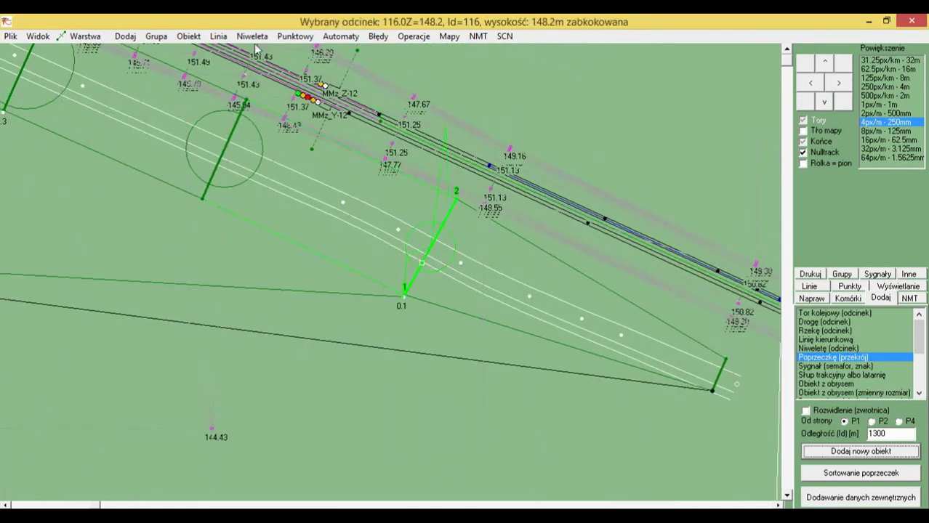
{"action": "left_click", "coordinate": [252, 37]}
{"action": "left_click", "coordinate": [270, 90]}
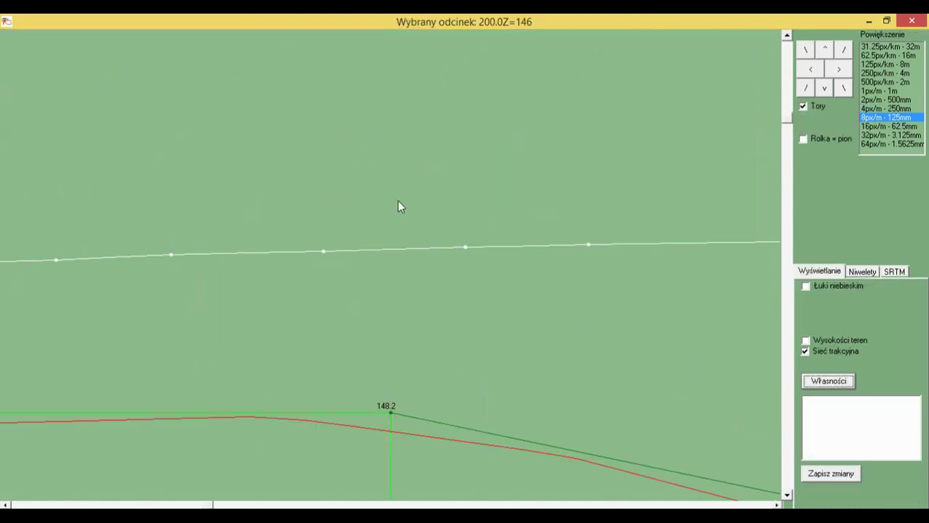
{"action": "left_click_drag", "start_coordinate": [511, 241], "coordinate": [164, 252]}
{"action": "left_click_drag", "start_coordinate": [401, 247], "coordinate": [180, 294]}
{"action": "left_click", "coordinate": [301, 254]}
{"action": "scroll", "coordinate": [302, 258], "scroll_direction": "right", "scroll_amount": 3}
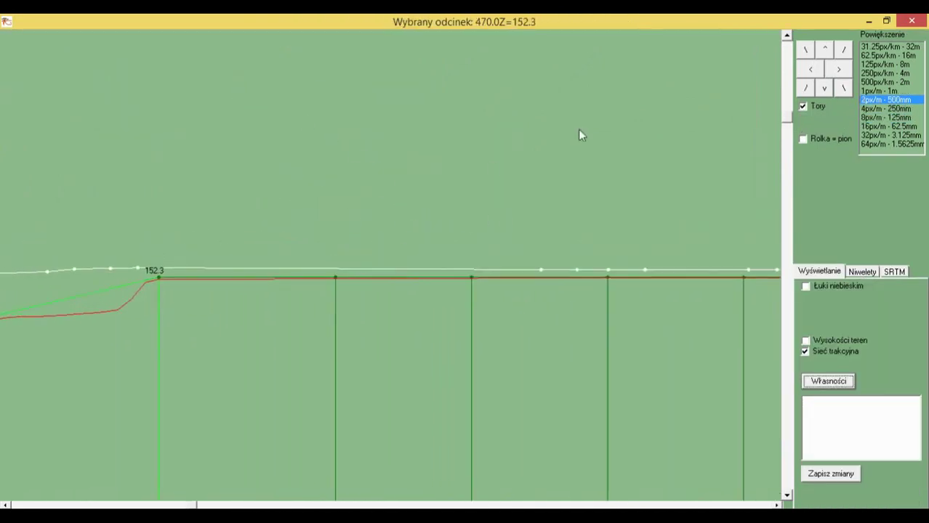
{"action": "left_click", "coordinate": [911, 21]}
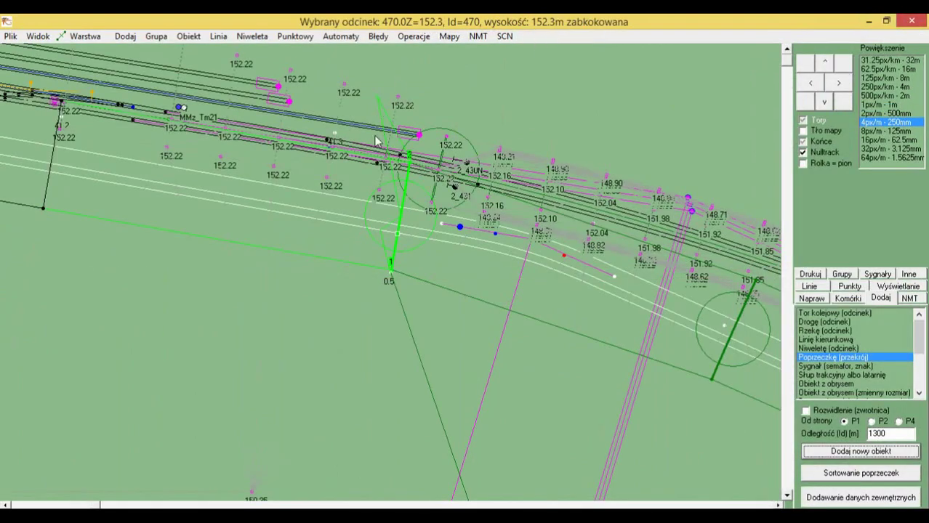
Step: Recalculate the heights of the road and track segments from the adjusted cross-sections
{"action": "scroll", "coordinate": [388, 98], "scroll_direction": "down", "scroll_amount": 1}
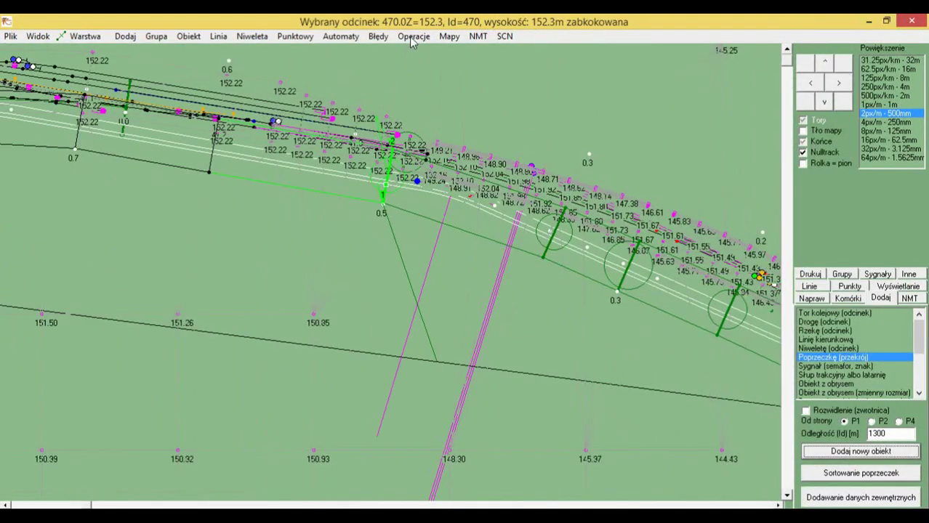
{"action": "left_click_drag", "start_coordinate": [526, 202], "coordinate": [268, 153]}
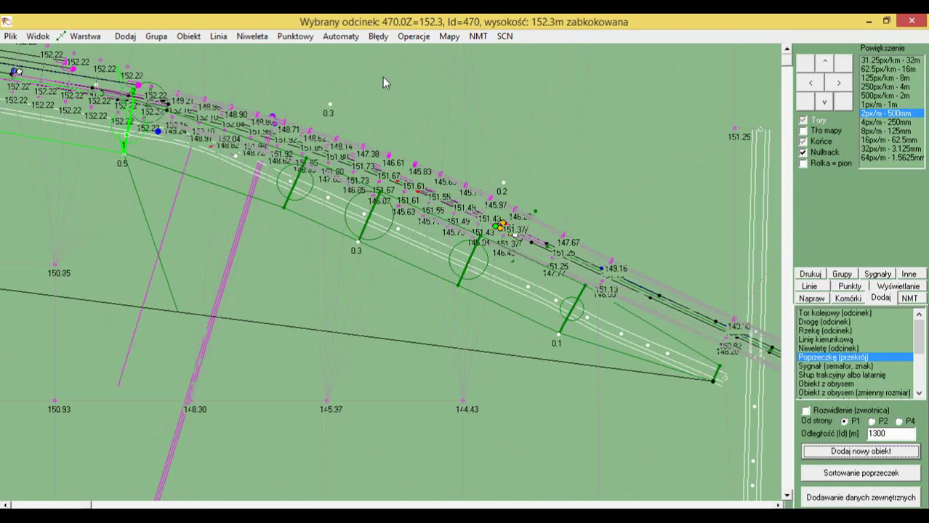
{"action": "left_click", "coordinate": [412, 41]}
{"action": "left_click", "coordinate": [465, 168]}
{"action": "left_click_drag", "start_coordinate": [593, 336], "coordinate": [394, 263]}
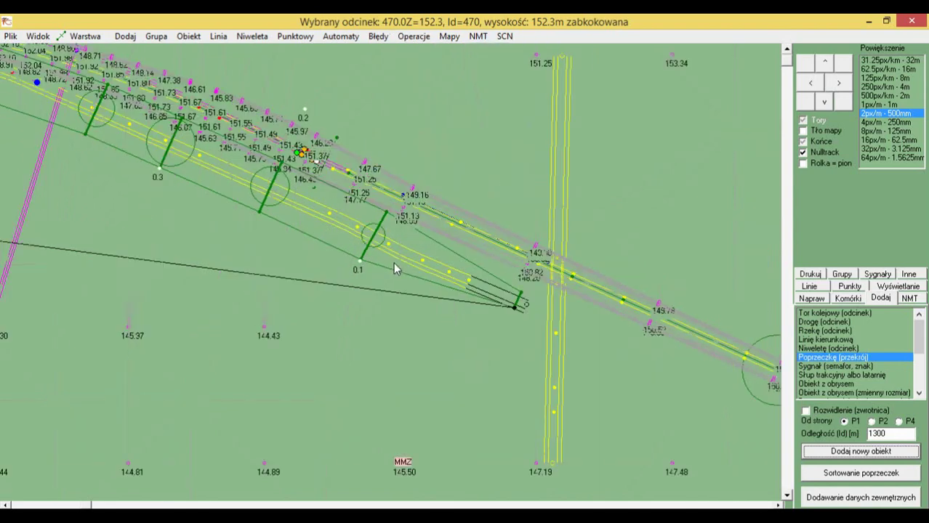
Step: Select the road's end segment at the 0 m cross-section and recalculate its height
{"action": "scroll", "coordinate": [489, 292], "scroll_direction": "up", "scroll_amount": 2}
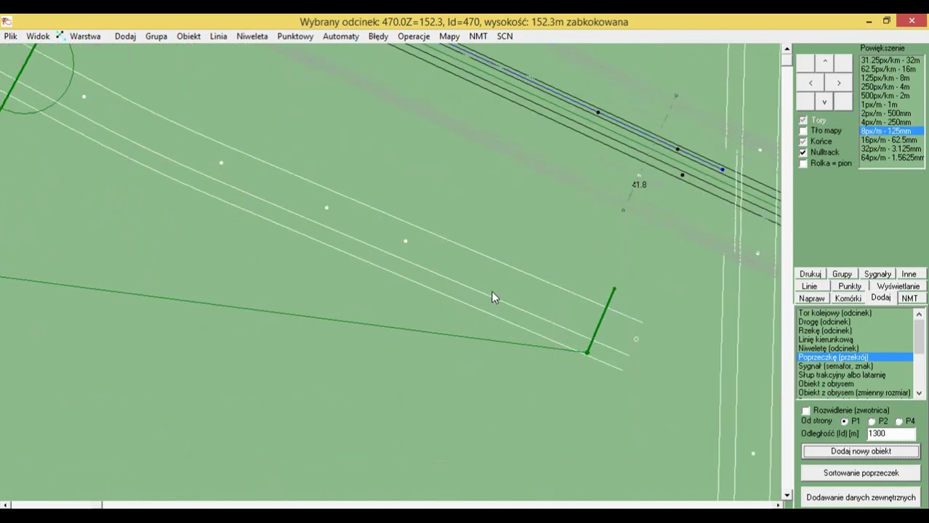
{"action": "left_click", "coordinate": [811, 298]}
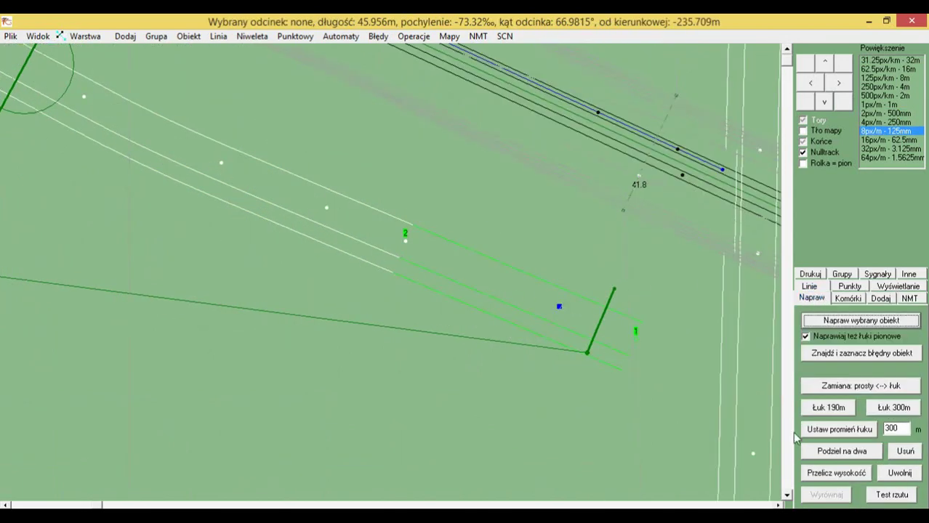
{"action": "left_click", "coordinate": [830, 473]}
{"action": "scroll", "coordinate": [473, 315], "scroll_direction": "down", "scroll_amount": 2}
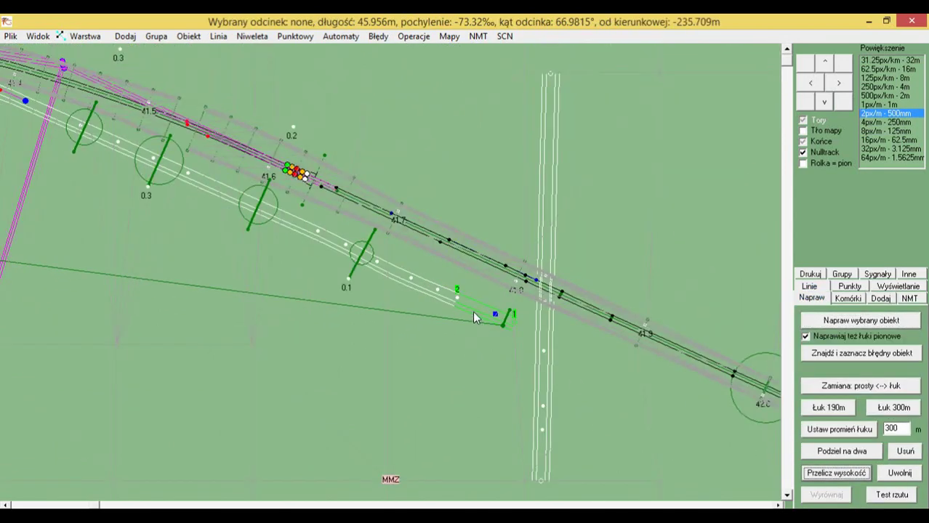
{"action": "scroll", "coordinate": [473, 312], "scroll_direction": "up", "scroll_amount": 2}
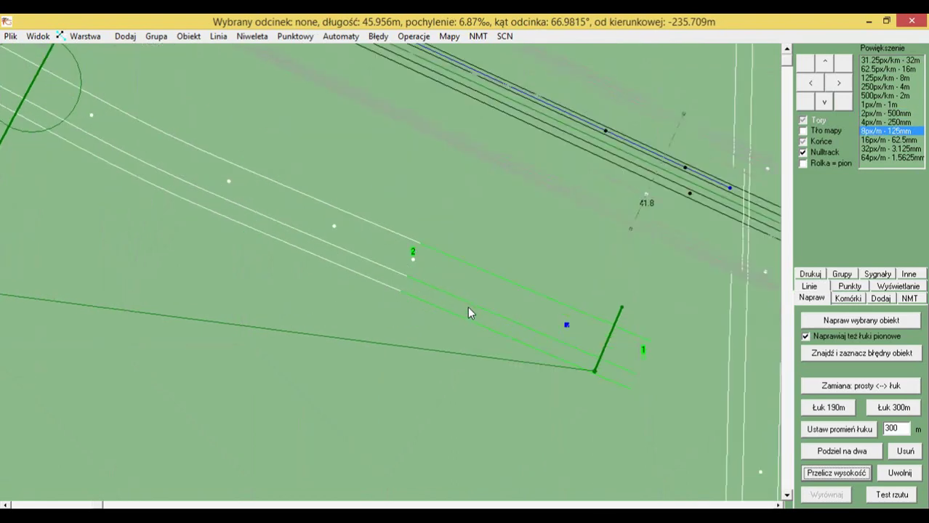
Step: Compare the coordinates of the road's end segment with its neighbour's and flatten the end segment to the height of P[3]
{"action": "double_click", "coordinate": [468, 306]}
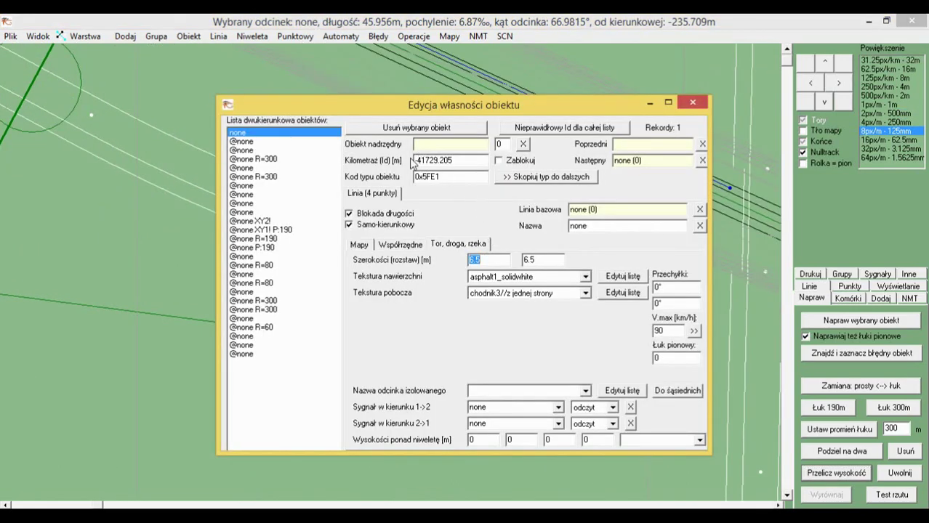
{"action": "left_click", "coordinate": [240, 143]}
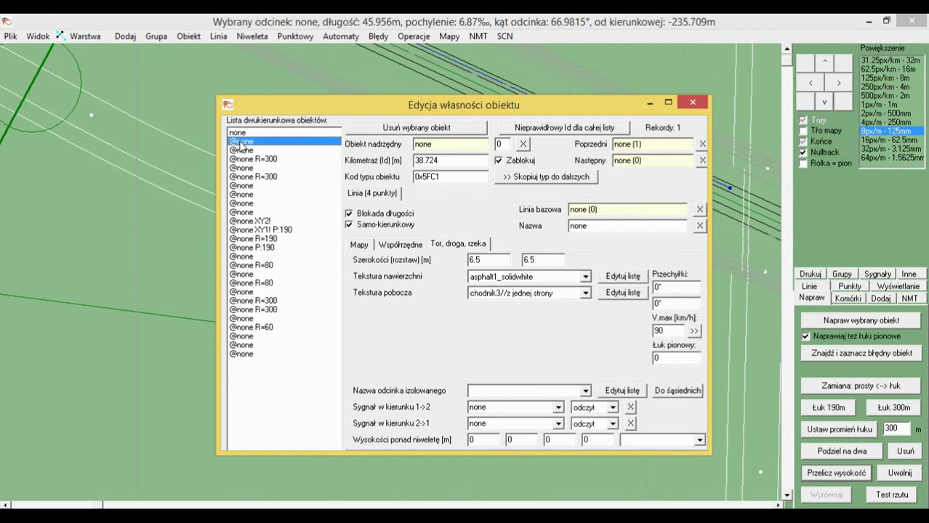
{"action": "left_click", "coordinate": [245, 135]}
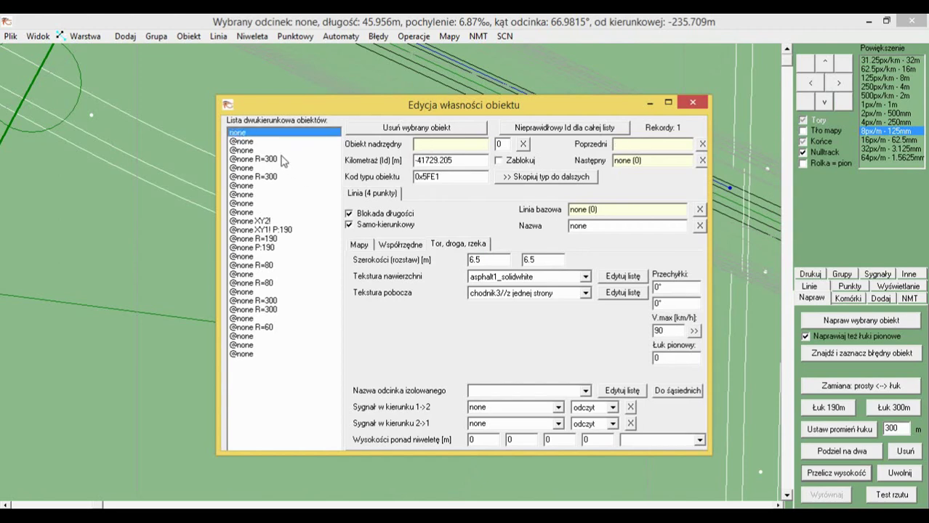
{"action": "left_click", "coordinate": [242, 143]}
{"action": "left_click", "coordinate": [396, 245]}
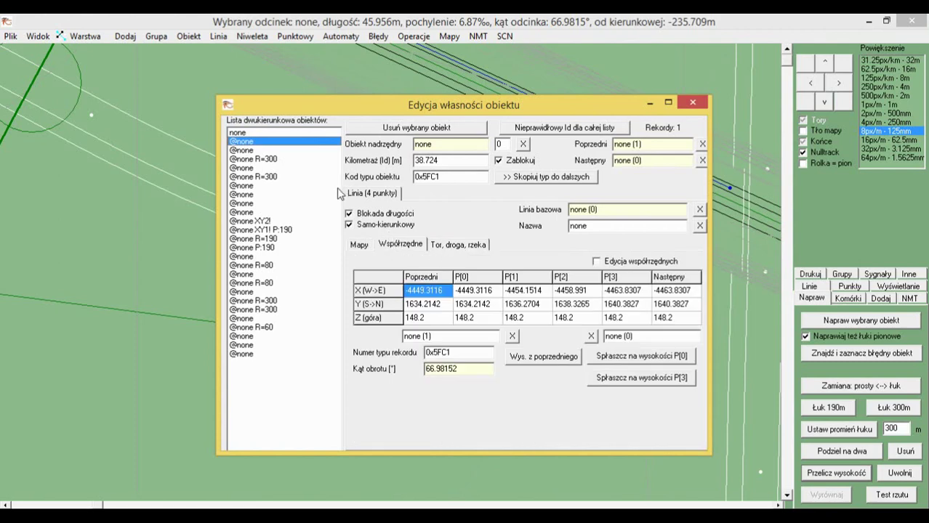
{"action": "left_click", "coordinate": [291, 133]}
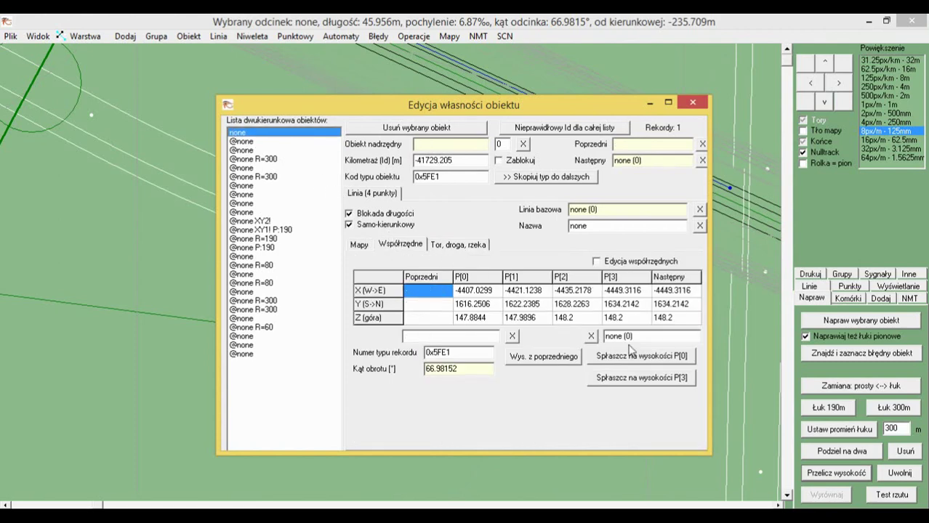
{"action": "left_click", "coordinate": [638, 378]}
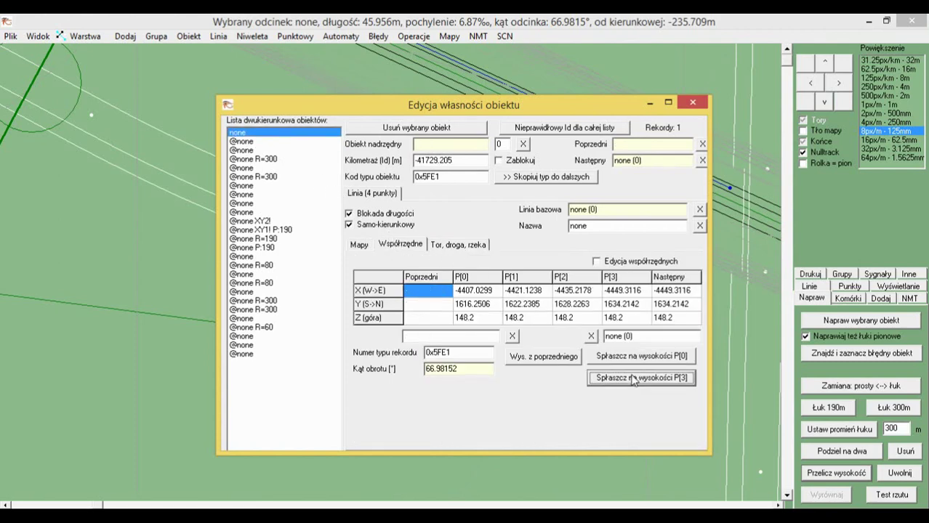
{"action": "left_click", "coordinate": [692, 103]}
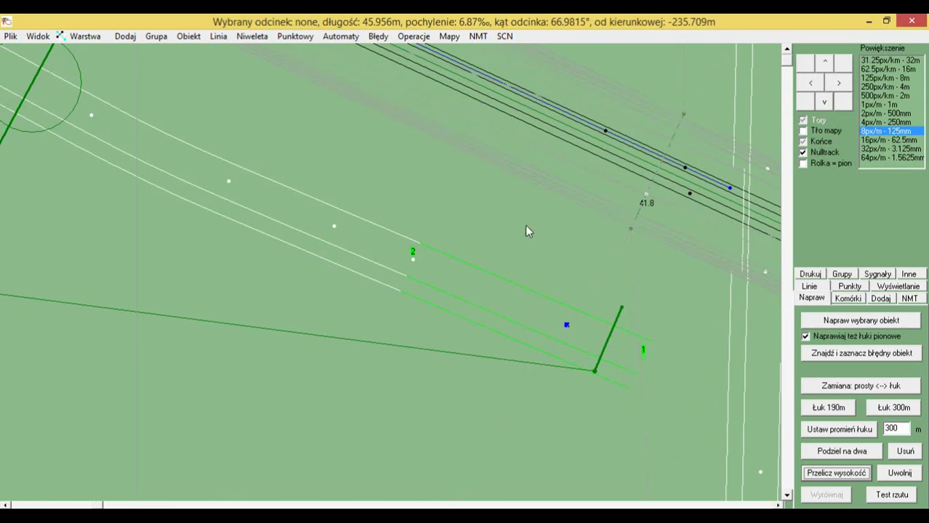
Step: Select the long line ending at the 0 m cross-section and assign the road's end segment to that profile
{"action": "scroll", "coordinate": [509, 238], "scroll_direction": "down", "scroll_amount": 2}
{"action": "scroll", "coordinate": [526, 261], "scroll_direction": "up", "scroll_amount": 2}
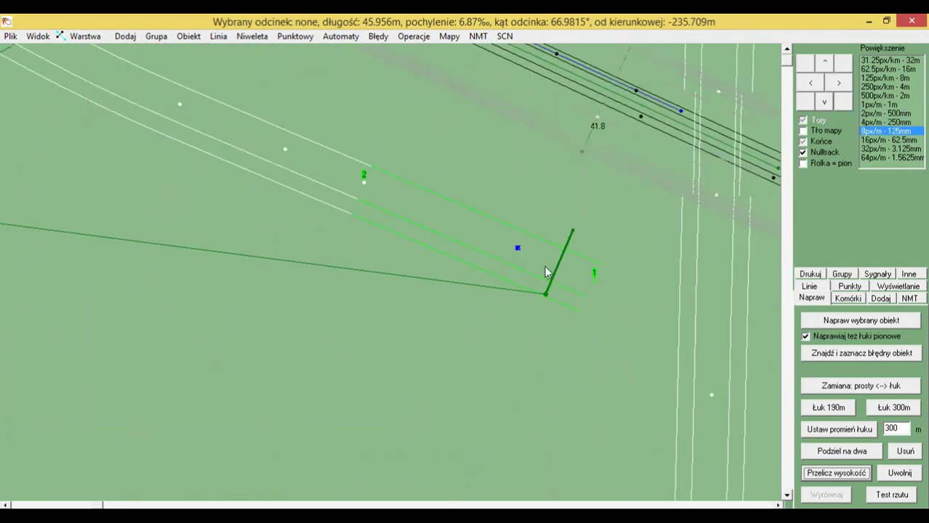
{"action": "scroll", "coordinate": [545, 272], "scroll_direction": "down", "scroll_amount": 1}
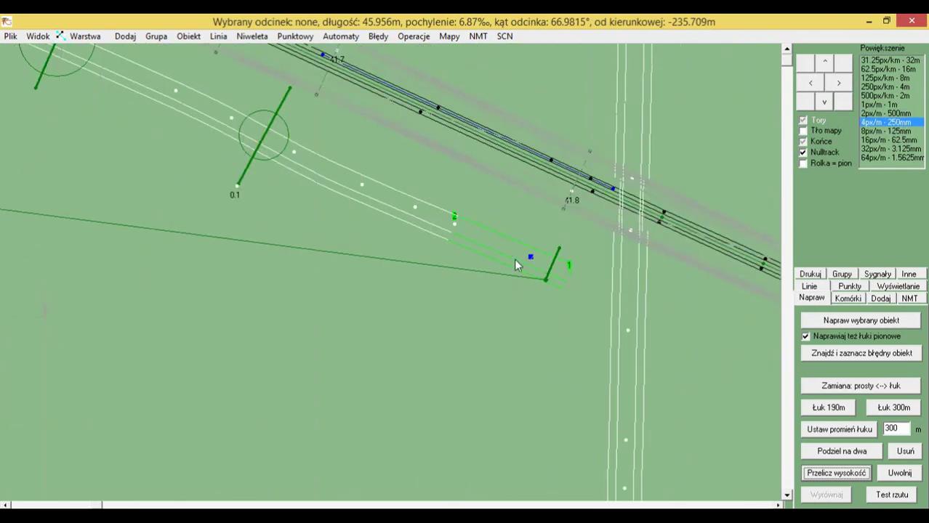
{"action": "scroll", "coordinate": [520, 255], "scroll_direction": "down", "scroll_amount": 2}
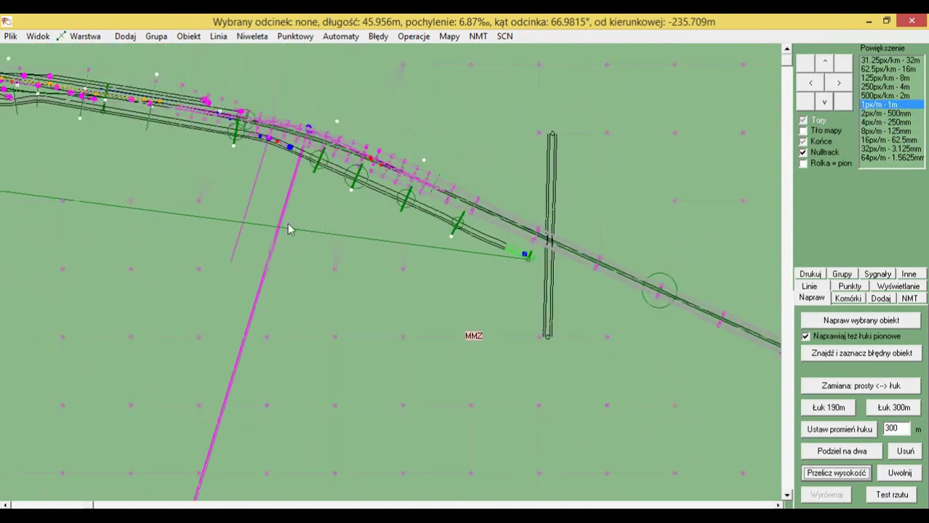
{"action": "left_click", "coordinate": [260, 225]}
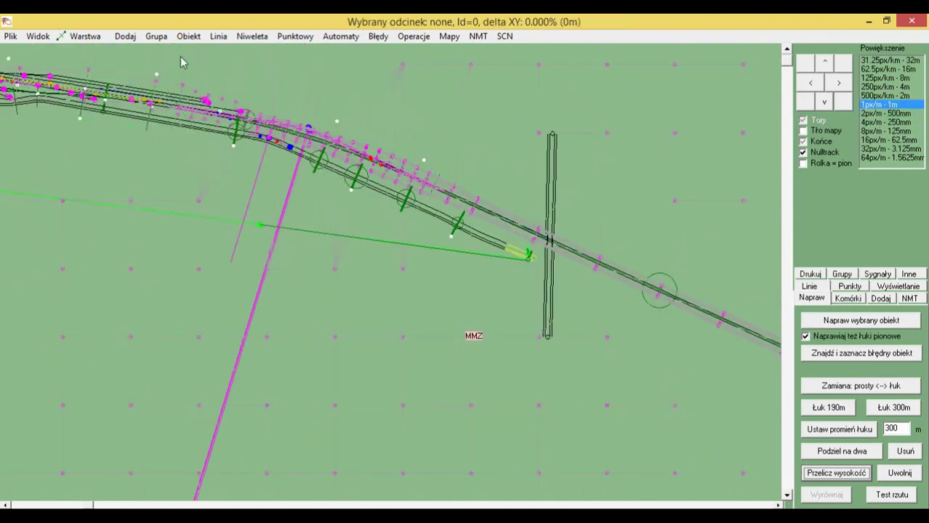
{"action": "left_click", "coordinate": [250, 38]}
{"action": "left_click", "coordinate": [252, 49]}
{"action": "scroll", "coordinate": [469, 240], "scroll_direction": "up", "scroll_amount": 1}
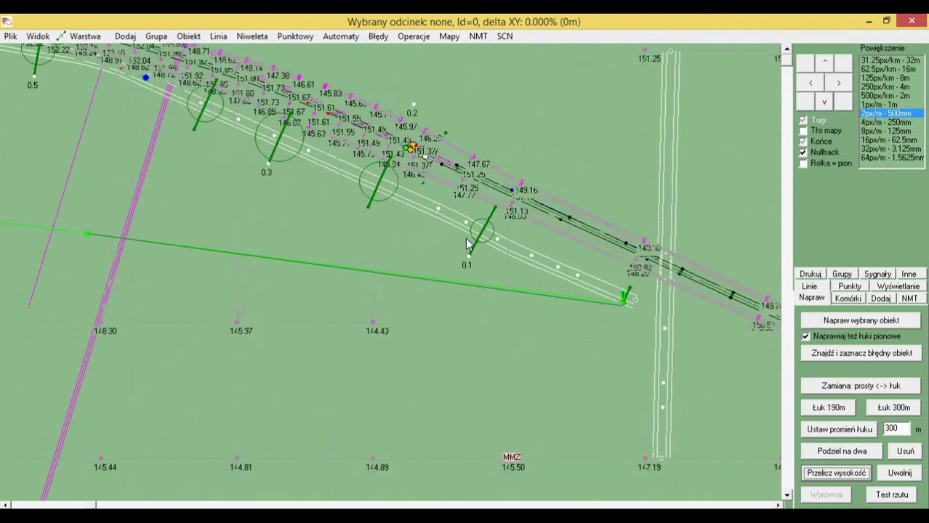
Step: Examine the end segment's connection to the profile and the coordinates of that segment and its neighbour
{"action": "scroll", "coordinate": [522, 260], "scroll_direction": "up", "scroll_amount": 1}
{"action": "left_click_drag", "start_coordinate": [729, 307], "coordinate": [519, 271]}
{"action": "left_click", "coordinate": [467, 275]}
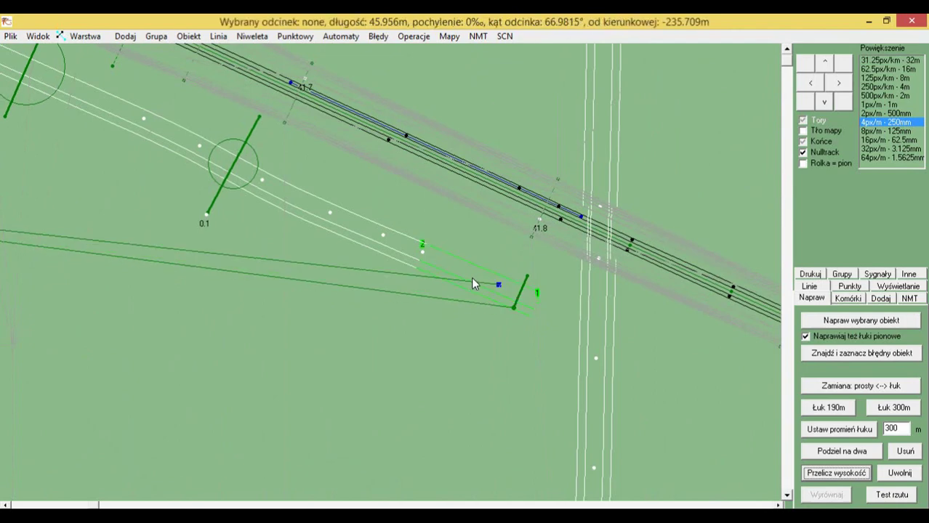
{"action": "scroll", "coordinate": [472, 284], "scroll_direction": "down", "scroll_amount": 2}
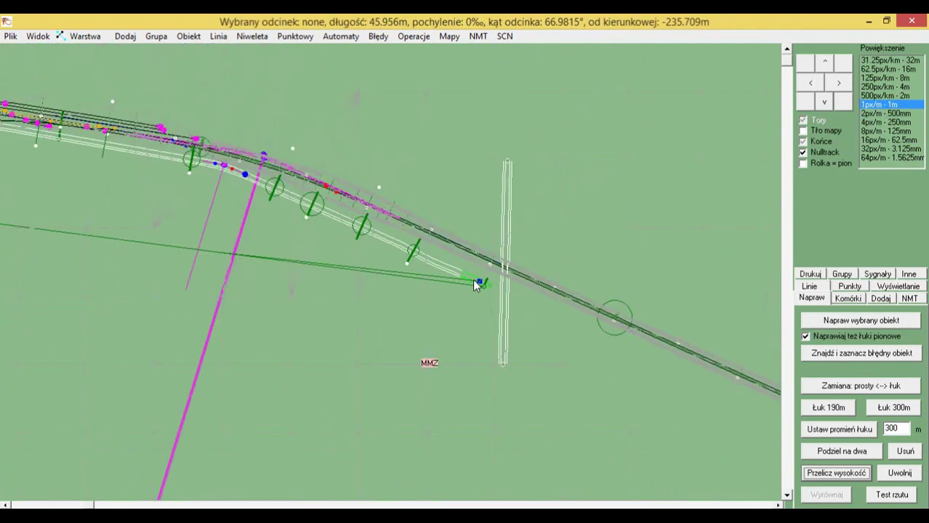
{"action": "scroll", "coordinate": [472, 281], "scroll_direction": "down", "scroll_amount": 3}
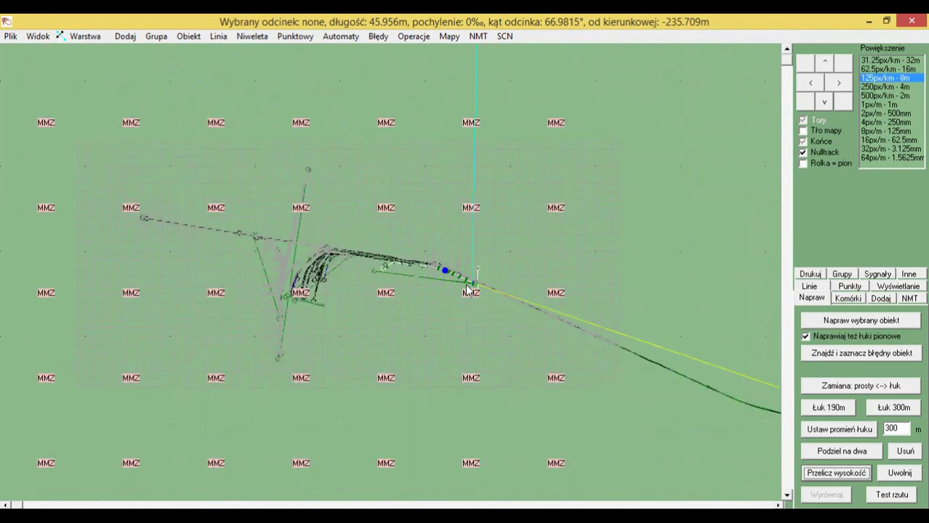
{"action": "scroll", "coordinate": [467, 289], "scroll_direction": "up", "scroll_amount": 4}
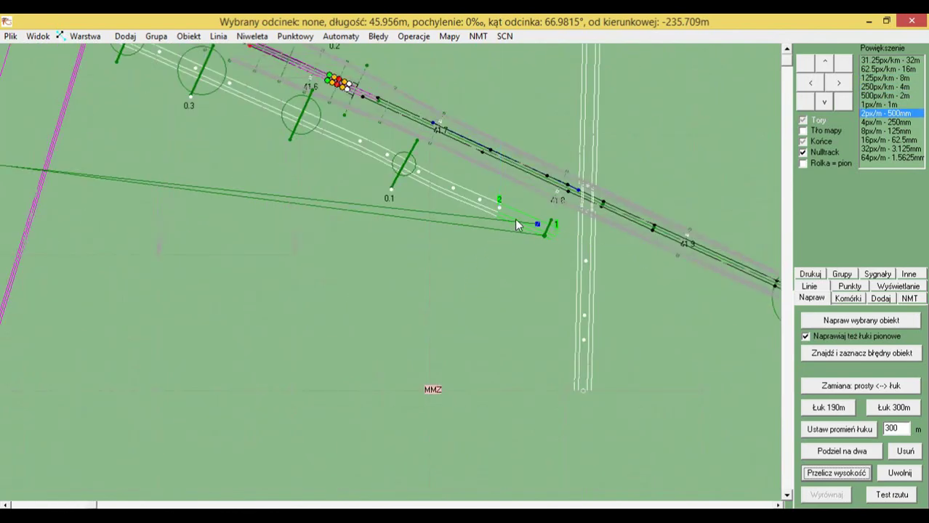
{"action": "double_click", "coordinate": [519, 226]}
{"action": "left_click", "coordinate": [400, 245]}
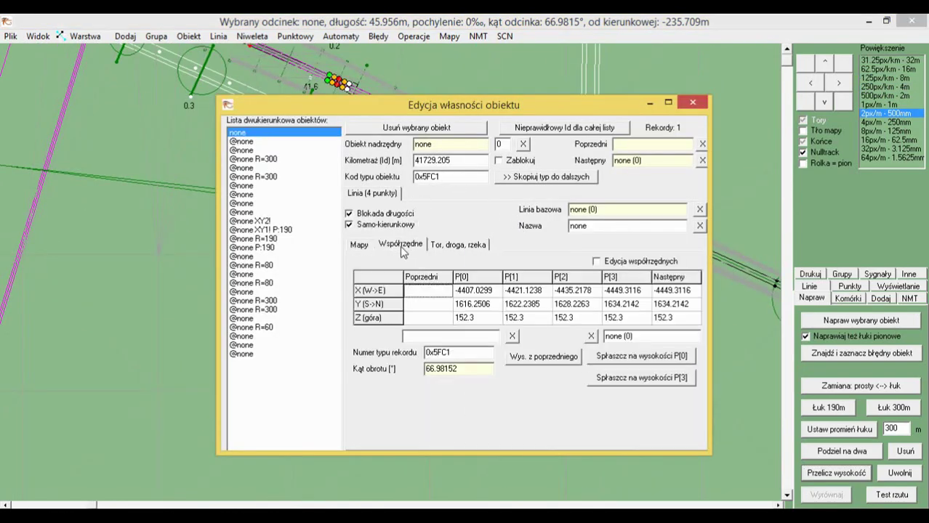
{"action": "left_click", "coordinate": [253, 143]}
{"action": "left_click", "coordinate": [387, 73]}
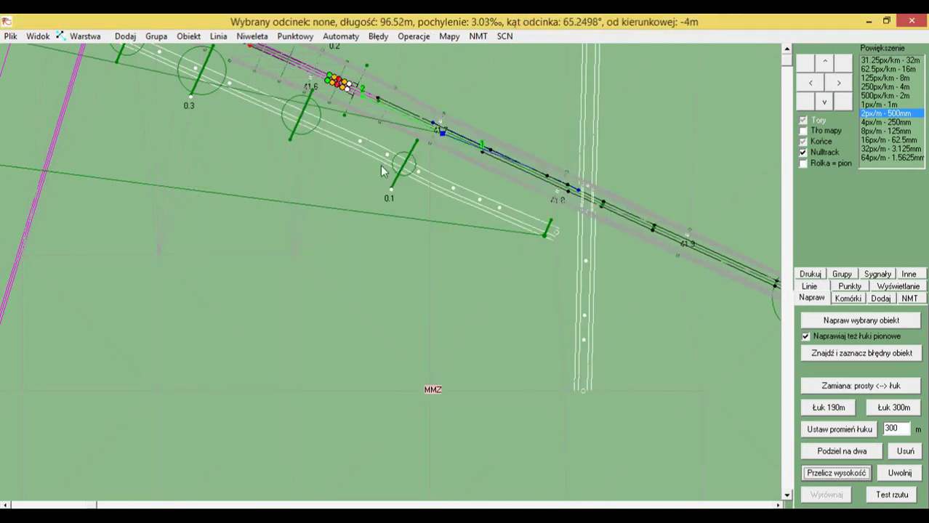
Step: Split the road segment crossing the 116 m cross-section in two, halve the part nearer the road's end, and select the adjoining quarter
{"action": "left_click_drag", "start_coordinate": [410, 179], "coordinate": [485, 246]}
{"action": "scroll", "coordinate": [495, 239], "scroll_direction": "up", "scroll_amount": 1}
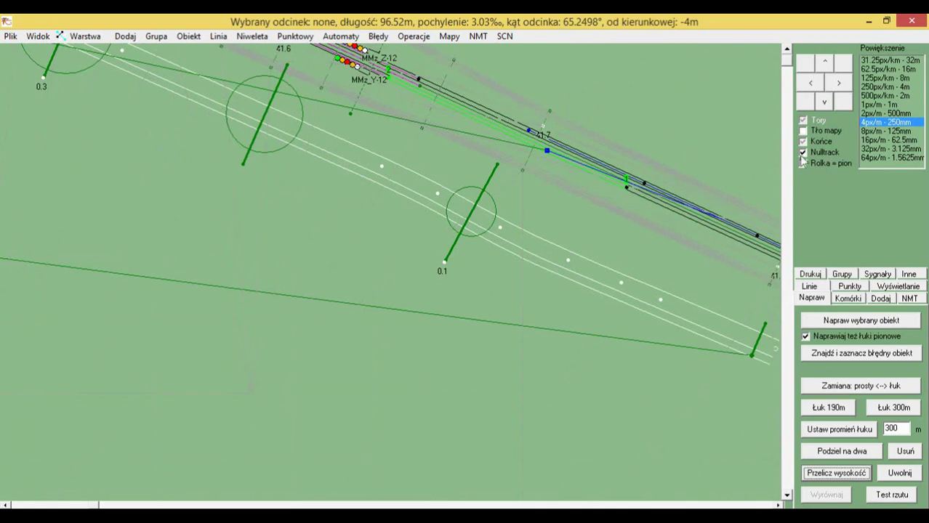
{"action": "left_click", "coordinate": [480, 216]}
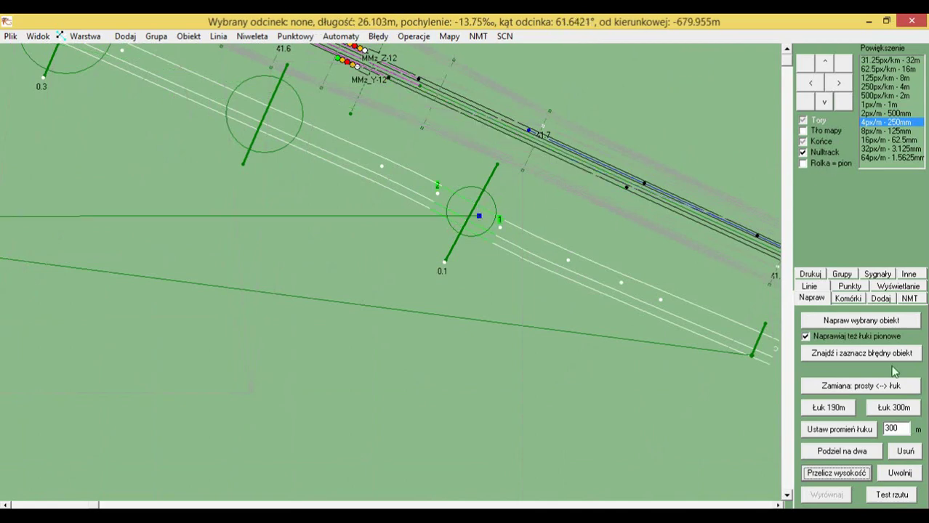
{"action": "left_click", "coordinate": [866, 451]}
{"action": "scroll", "coordinate": [511, 188], "scroll_direction": "up", "scroll_amount": 1}
{"action": "key", "text": "space"}
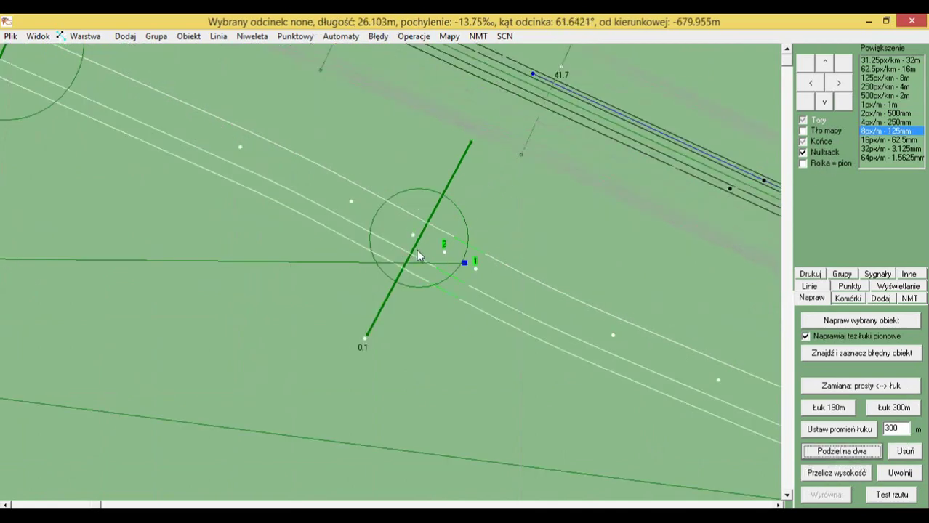
{"action": "left_click", "coordinate": [416, 251]}
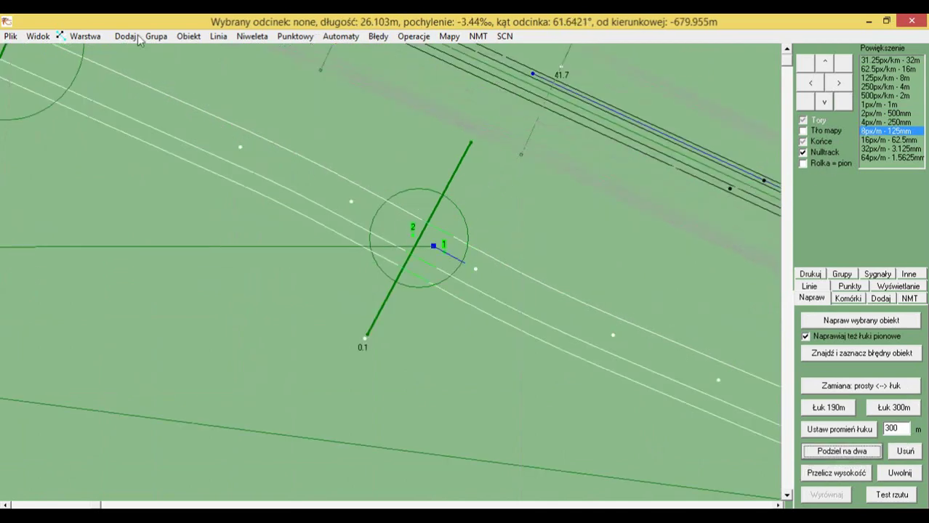
Step: Create a two-sided vertical curve on the short road segment crossing the cross-section beside the 0.1 marker
{"action": "left_click", "coordinate": [442, 242]}
{"action": "left_click", "coordinate": [409, 245]}
{"action": "left_click", "coordinate": [218, 36]}
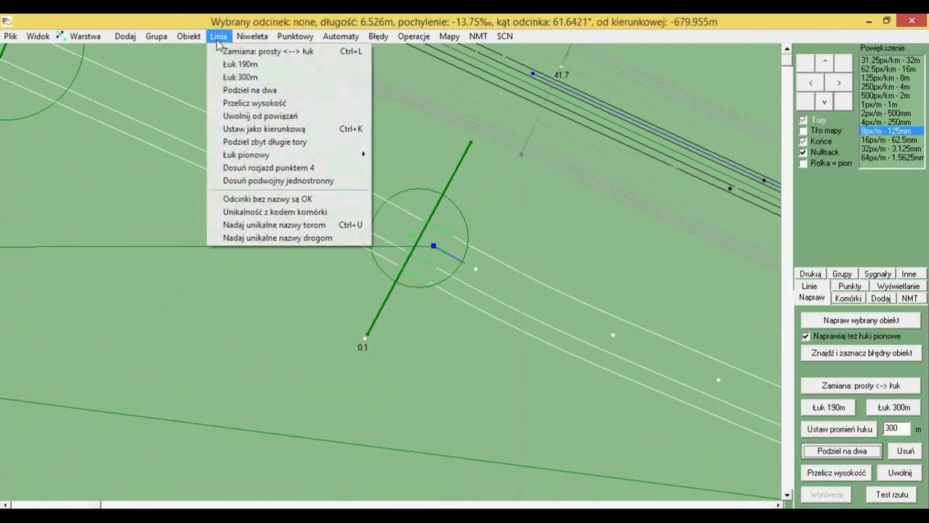
{"action": "mouse_move", "coordinate": [301, 154]}
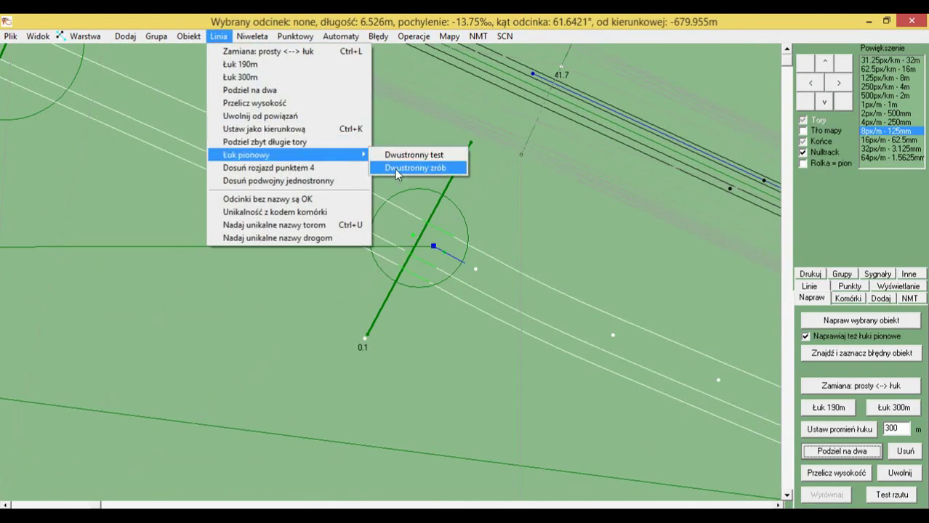
{"action": "left_click", "coordinate": [410, 167]}
{"action": "left_click", "coordinate": [449, 268]}
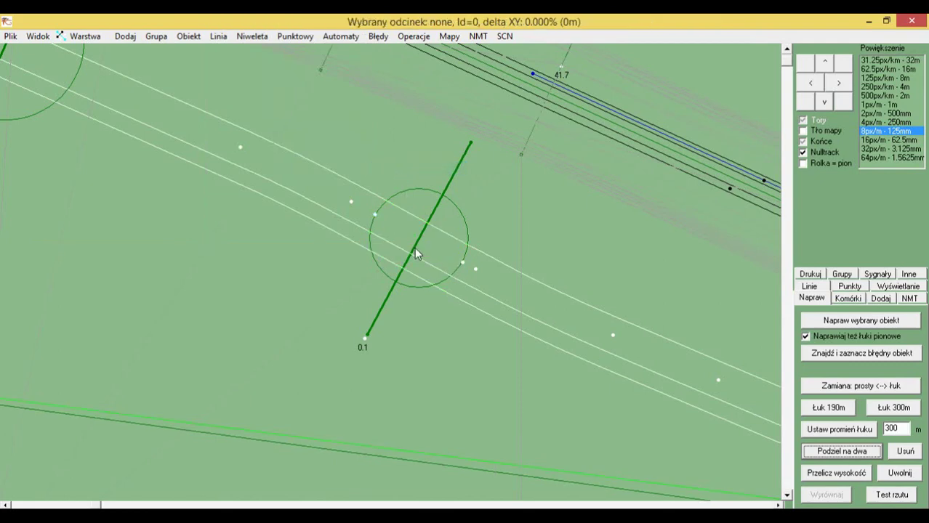
Step: Halve the road segment at the cross-section near 41.6 twice and create a two-sided vertical curve on the quarter crossing it
{"action": "left_click", "coordinate": [415, 247]}
{"action": "scroll", "coordinate": [473, 244], "scroll_direction": "down", "scroll_amount": 3}
{"action": "scroll", "coordinate": [427, 219], "scroll_direction": "up", "scroll_amount": 1}
{"action": "left_click", "coordinate": [396, 218]}
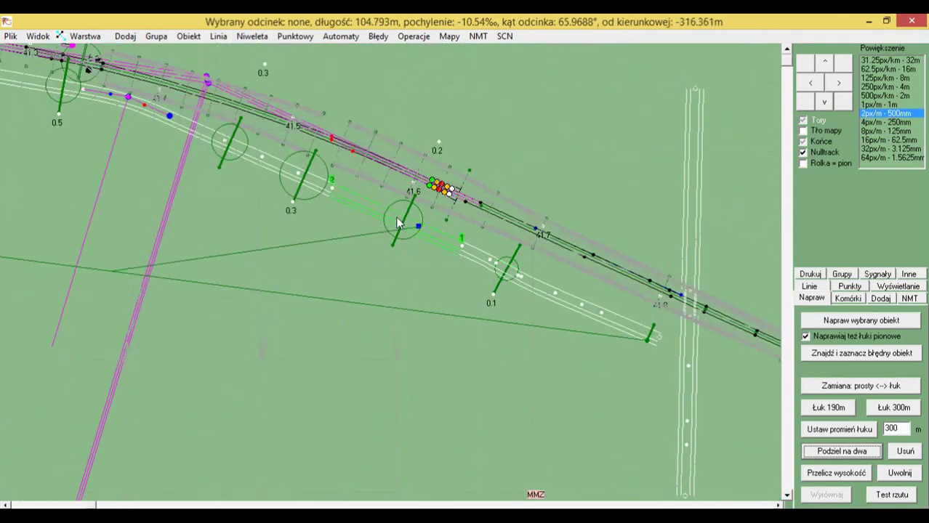
{"action": "scroll", "coordinate": [395, 218], "scroll_direction": "up", "scroll_amount": 2}
{"action": "left_click", "coordinate": [421, 228]}
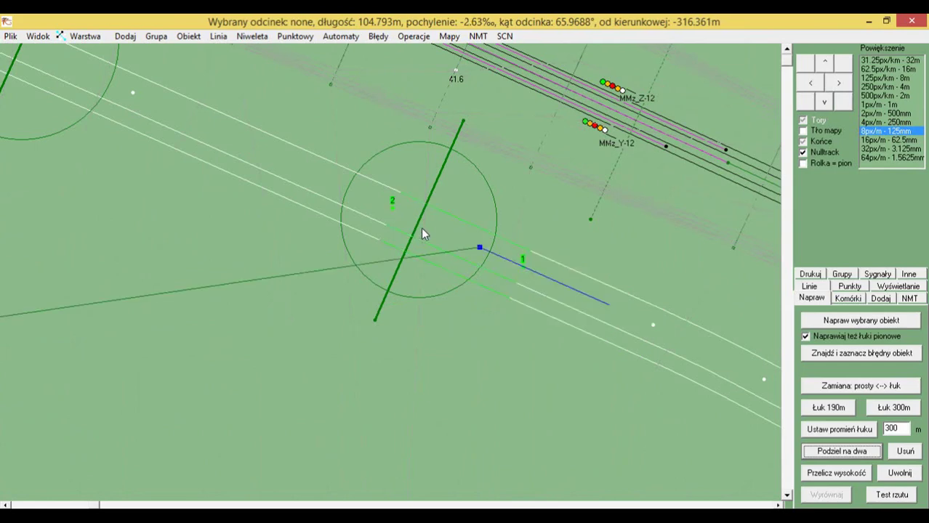
{"action": "left_click", "coordinate": [218, 36]}
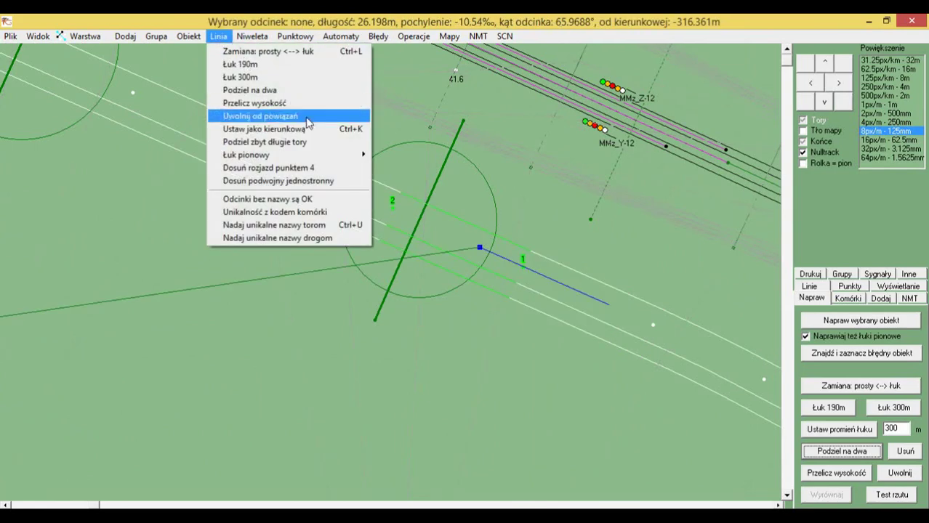
{"action": "mouse_move", "coordinate": [276, 151]}
{"action": "left_click", "coordinate": [421, 167]}
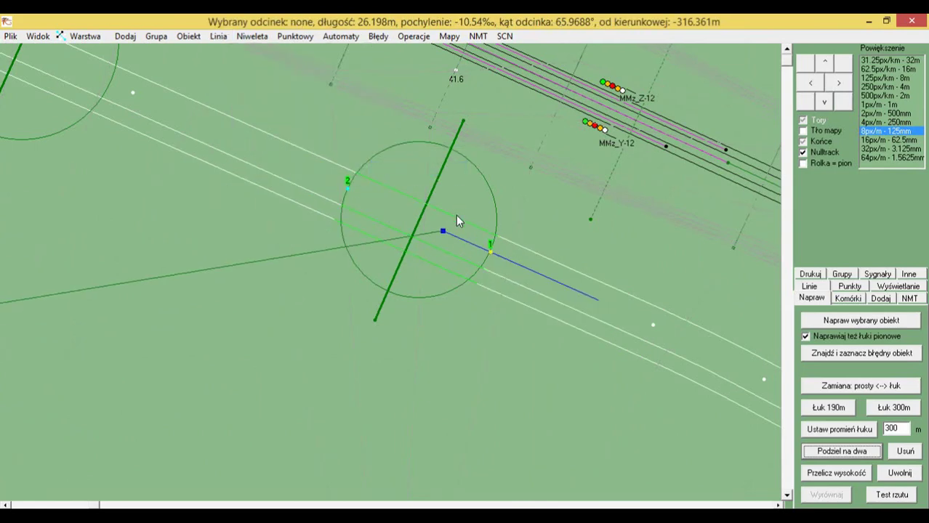
Step: Create a two-sided vertical curve on the short road segment crossing the cross-section beside the 0.3 marker
{"action": "scroll", "coordinate": [456, 216], "scroll_direction": "down", "scroll_amount": 2}
{"action": "scroll", "coordinate": [432, 229], "scroll_direction": "up", "scroll_amount": 2}
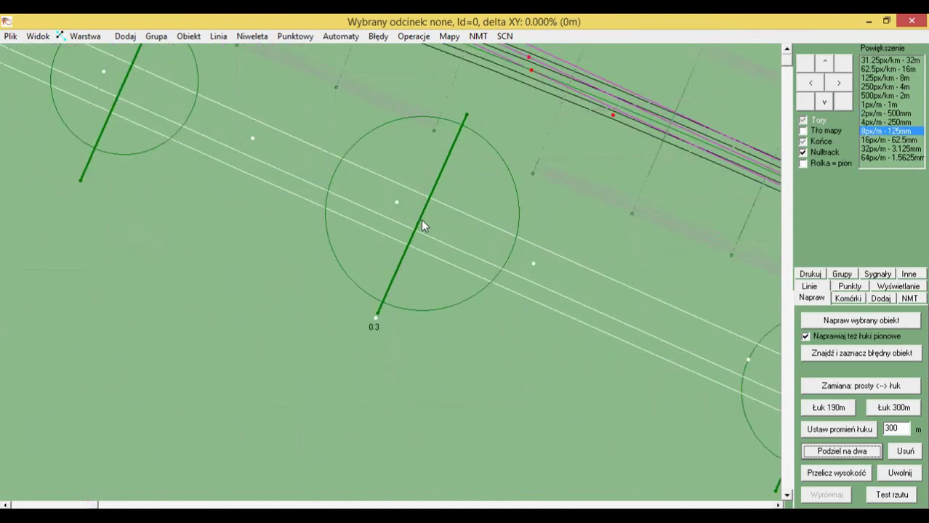
{"action": "left_click", "coordinate": [436, 228]}
{"action": "left_click", "coordinate": [218, 36]}
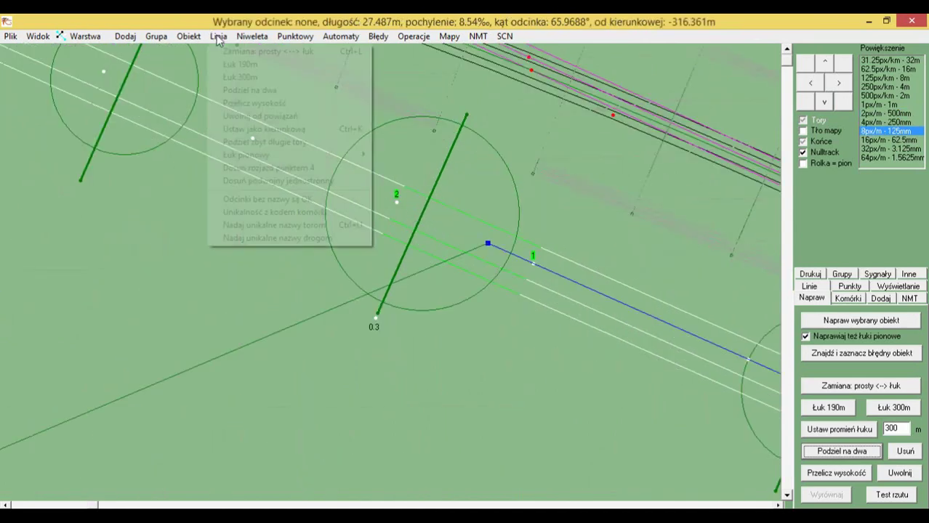
{"action": "mouse_move", "coordinate": [312, 157]}
{"action": "left_click", "coordinate": [391, 167]}
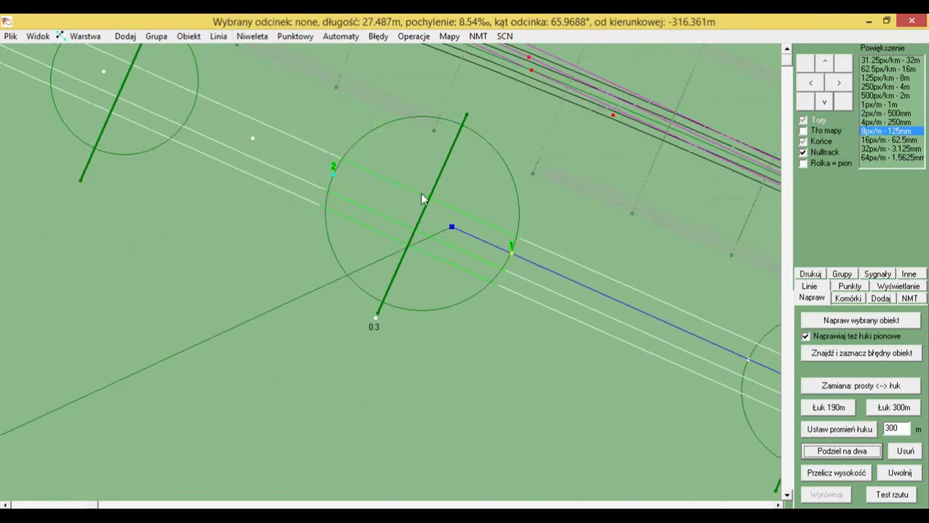
{"action": "left_click", "coordinate": [438, 217]}
Step: Create a two-sided vertical curve on the road segment crossing the unlabelled cross-section between the 0.3 and 0.5 markers
{"action": "left_click_drag", "start_coordinate": [292, 184], "coordinate": [566, 311]}
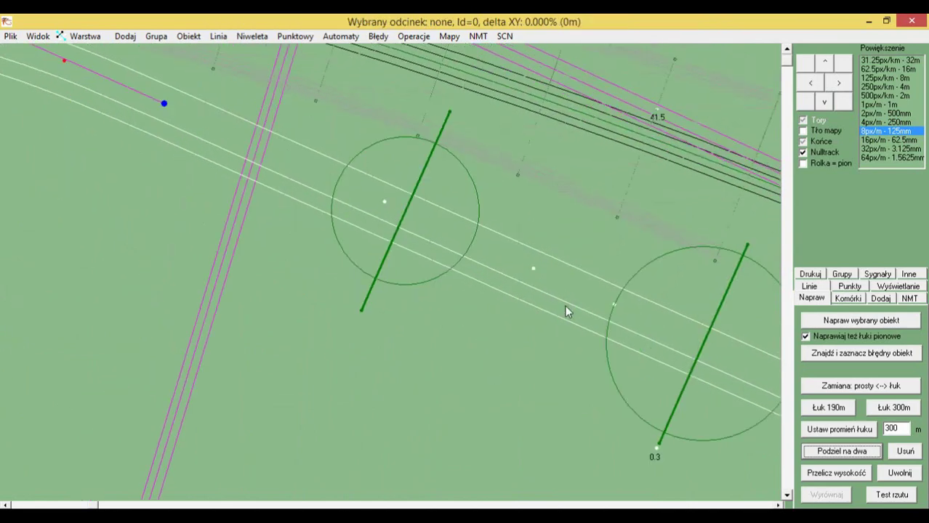
{"action": "left_click", "coordinate": [396, 211]}
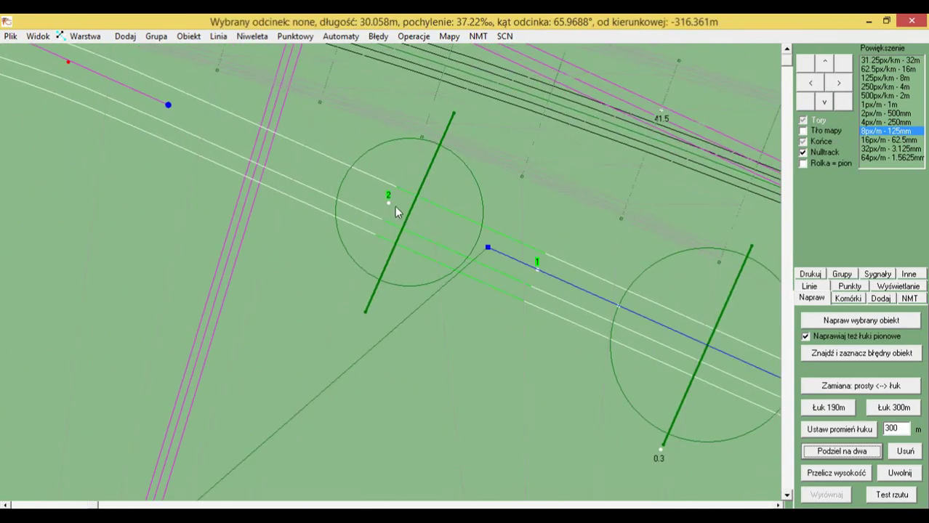
{"action": "left_click", "coordinate": [218, 36]}
{"action": "left_click_drag", "start_coordinate": [510, 228], "coordinate": [588, 263]}
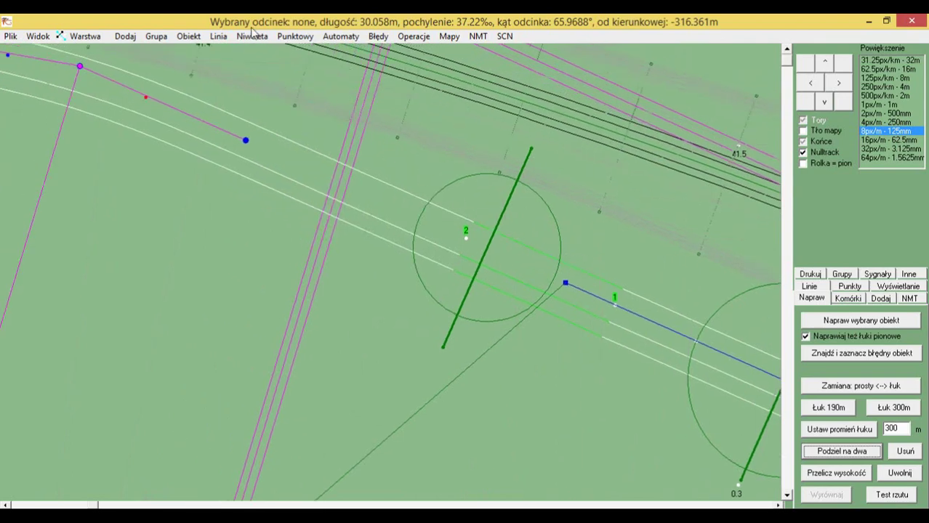
{"action": "left_click", "coordinate": [219, 36]}
{"action": "mouse_move", "coordinate": [332, 154]}
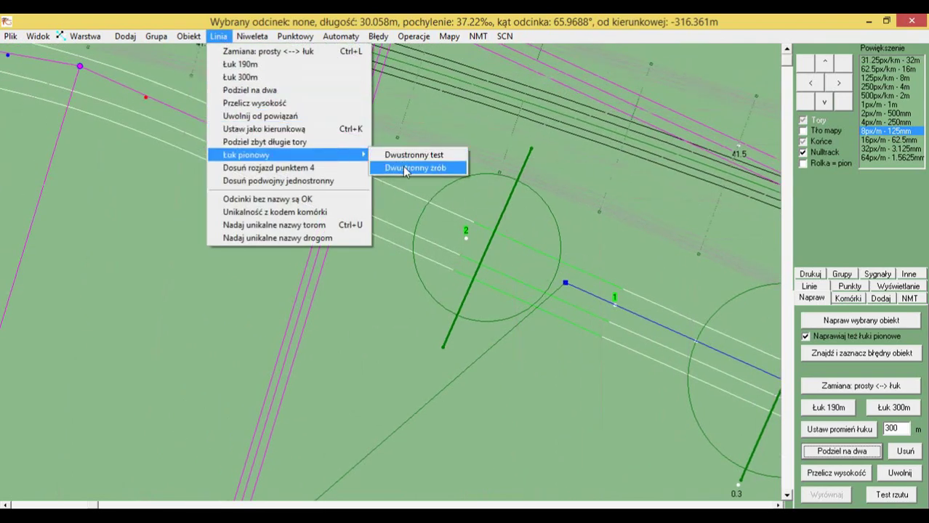
{"action": "left_click", "coordinate": [406, 170]}
{"action": "left_click", "coordinate": [472, 216]}
Step: Split the long road segment leading to the 0.5 marker's cross-section and create a two-sided vertical curve there
{"action": "scroll", "coordinate": [496, 231], "scroll_direction": "down", "scroll_amount": 2}
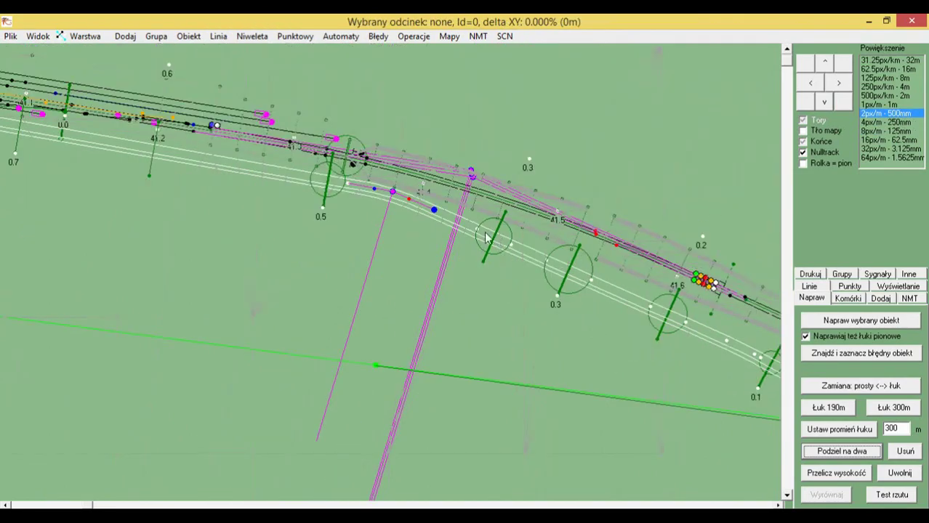
{"action": "scroll", "coordinate": [300, 167], "scroll_direction": "up", "scroll_amount": 2}
{"action": "left_click", "coordinate": [255, 197]}
{"action": "scroll", "coordinate": [247, 211], "scroll_direction": "down", "scroll_amount": 2}
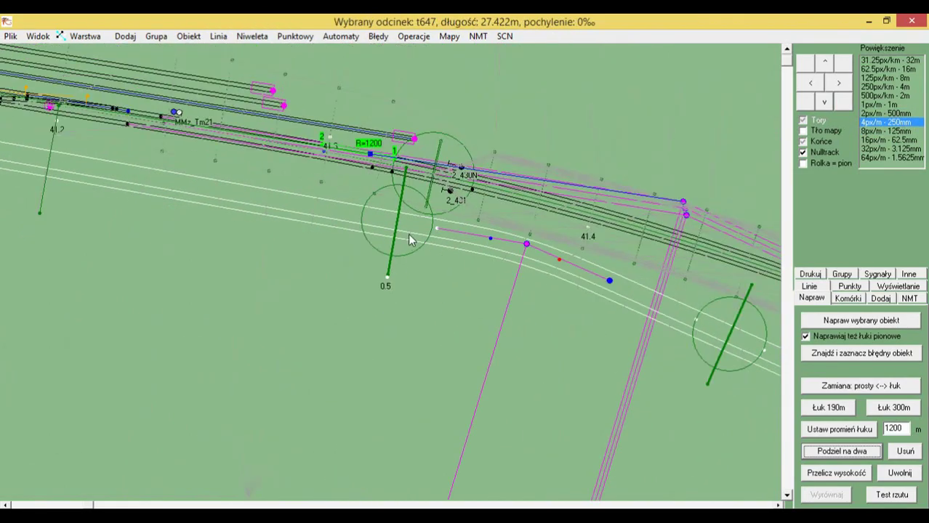
{"action": "left_click", "coordinate": [133, 190]}
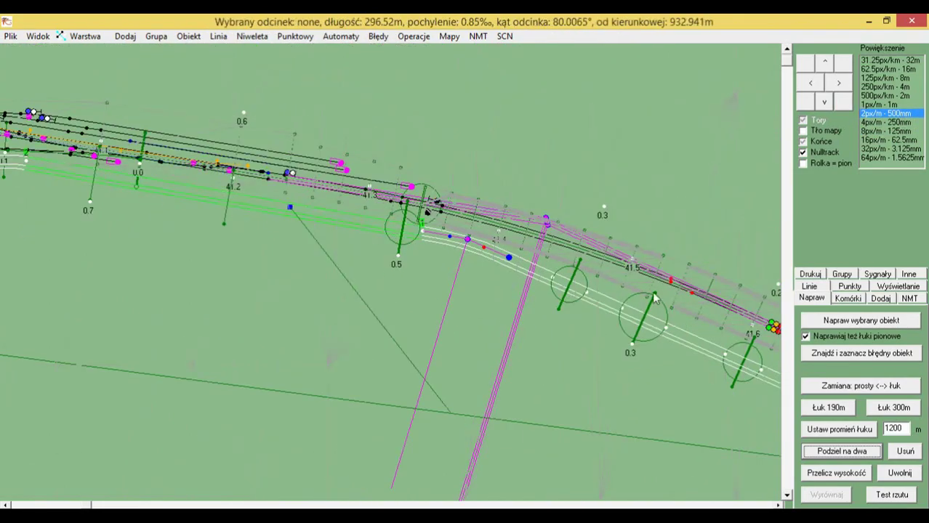
{"action": "left_click", "coordinate": [308, 212]}
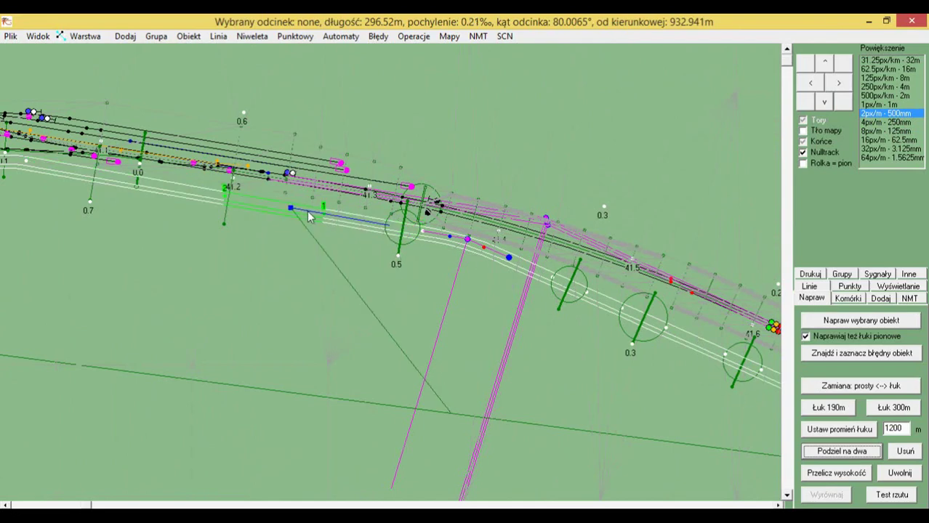
{"action": "scroll", "coordinate": [412, 239], "scroll_direction": "up", "scroll_amount": 2}
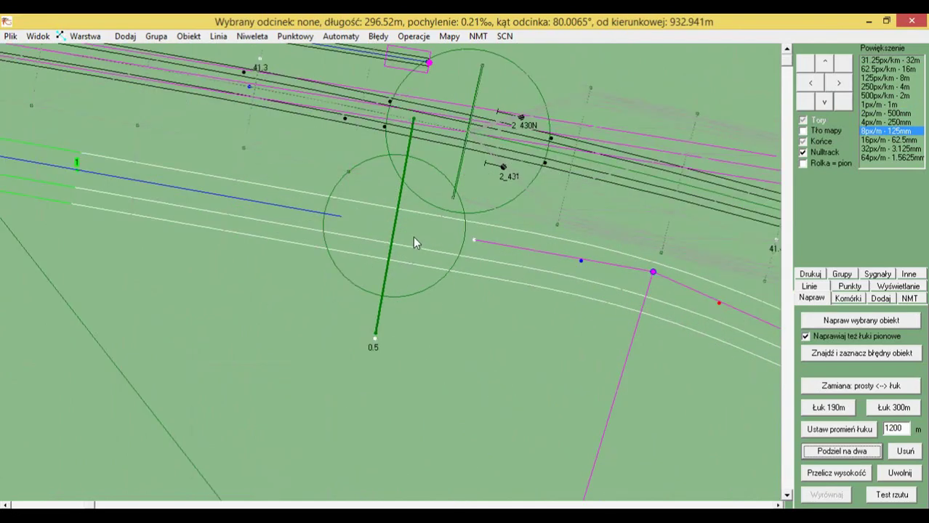
{"action": "left_click", "coordinate": [413, 237]}
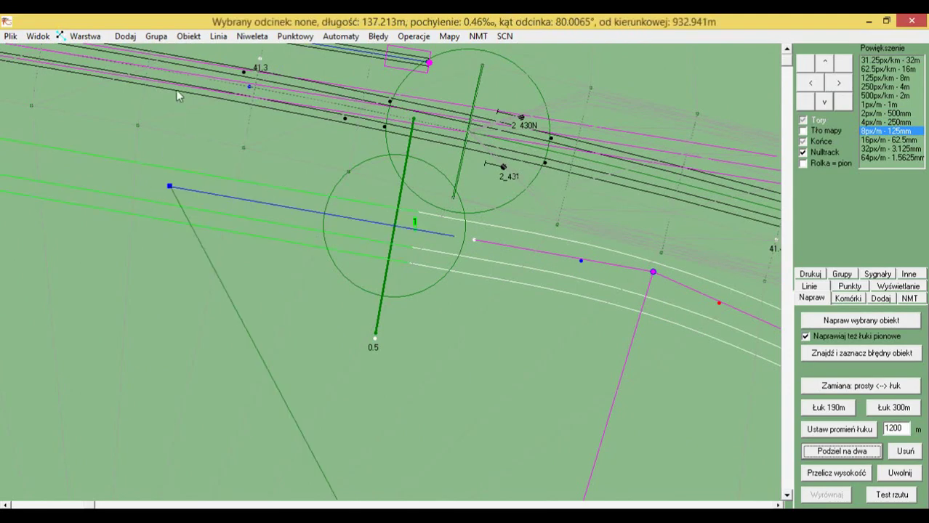
{"action": "left_click", "coordinate": [218, 37]}
{"action": "mouse_move", "coordinate": [298, 159]}
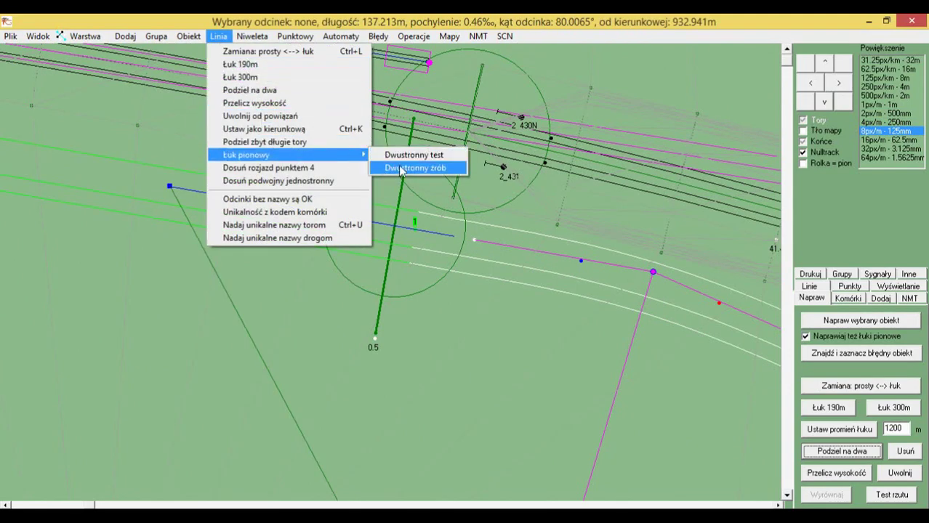
{"action": "left_click", "coordinate": [403, 167]}
{"action": "scroll", "coordinate": [516, 217], "scroll_direction": "down", "scroll_amount": 3}
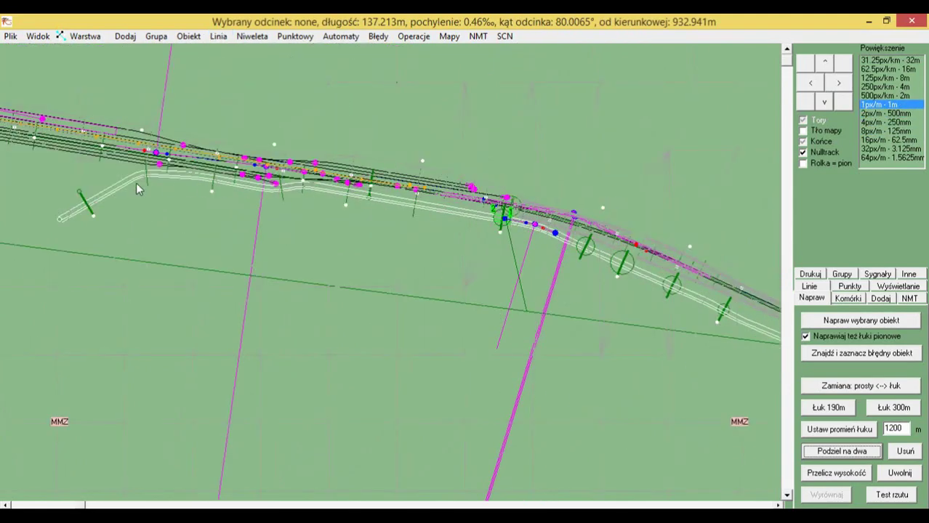
Step: Select the road segment at the 0.5 marker's cross-section and open the vertical profile view
{"action": "left_click", "coordinate": [198, 186]}
{"action": "scroll", "coordinate": [435, 202], "scroll_direction": "up", "scroll_amount": 1}
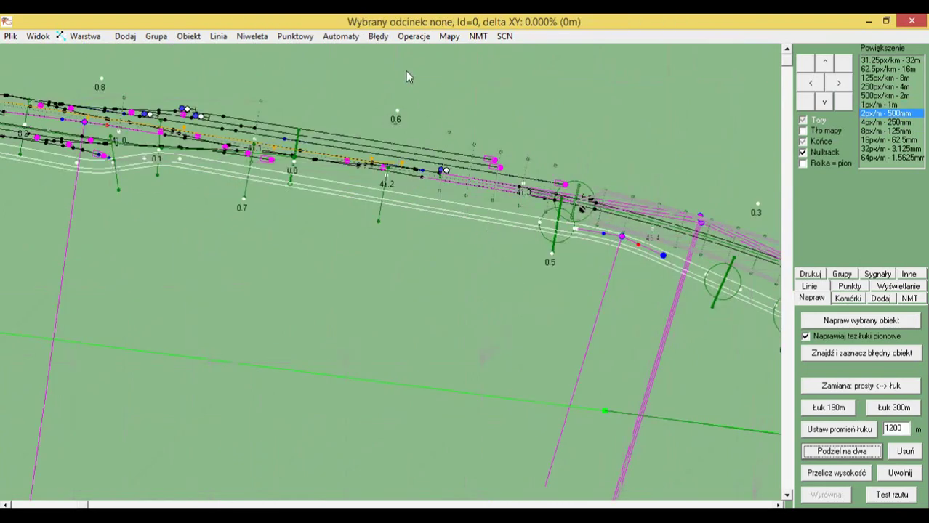
{"action": "left_click", "coordinate": [421, 36]}
{"action": "left_click", "coordinate": [463, 176]}
{"action": "left_click", "coordinate": [546, 229]}
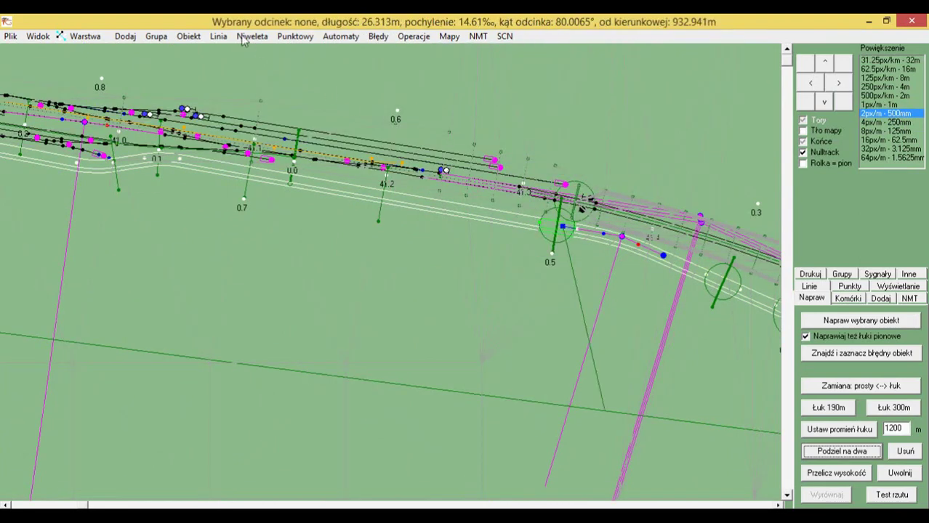
{"action": "left_click", "coordinate": [244, 36]}
{"action": "left_click", "coordinate": [279, 93]}
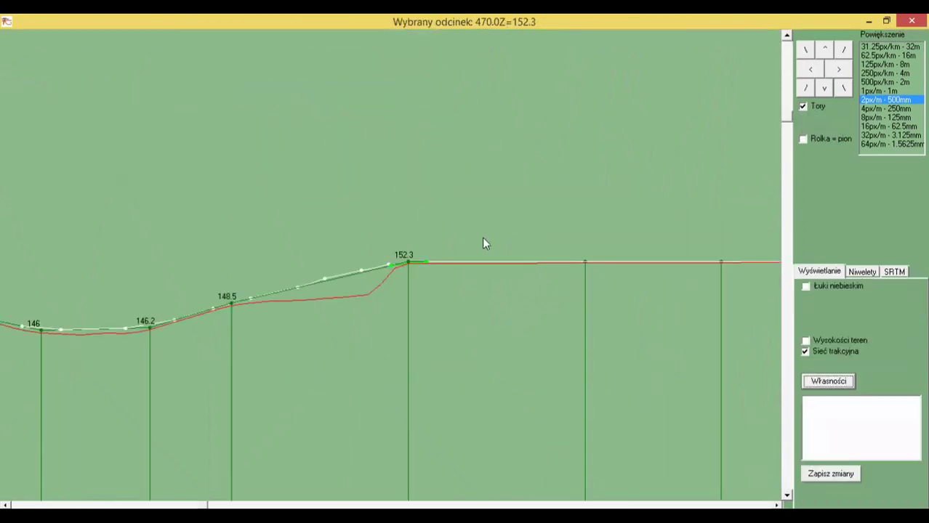
Step: Examine how the road segments follow the profile line around the 148.2 and 146 points
{"action": "left_click_drag", "start_coordinate": [294, 307], "coordinate": [565, 225]}
{"action": "scroll", "coordinate": [240, 239], "scroll_direction": "up", "scroll_amount": 2}
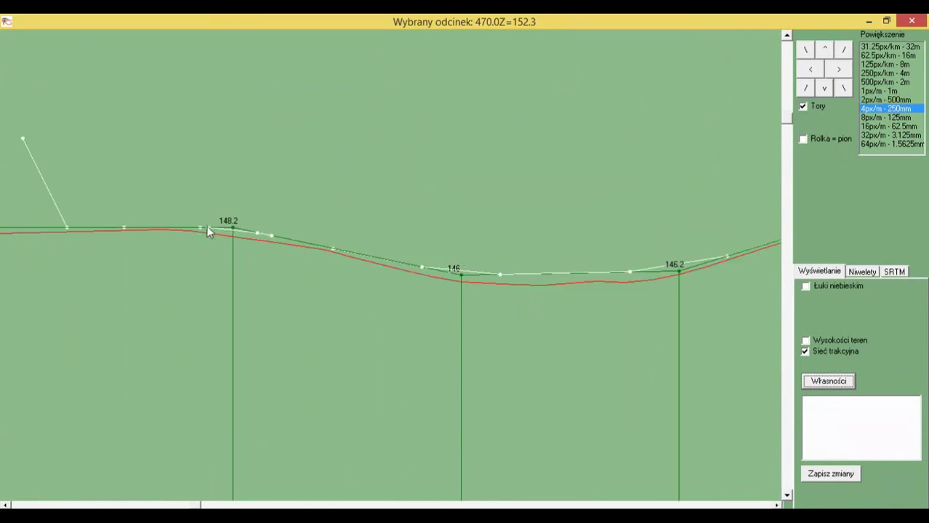
{"action": "scroll", "coordinate": [247, 234], "scroll_direction": "down", "scroll_amount": 2}
{"action": "scroll", "coordinate": [235, 231], "scroll_direction": "up", "scroll_amount": 1}
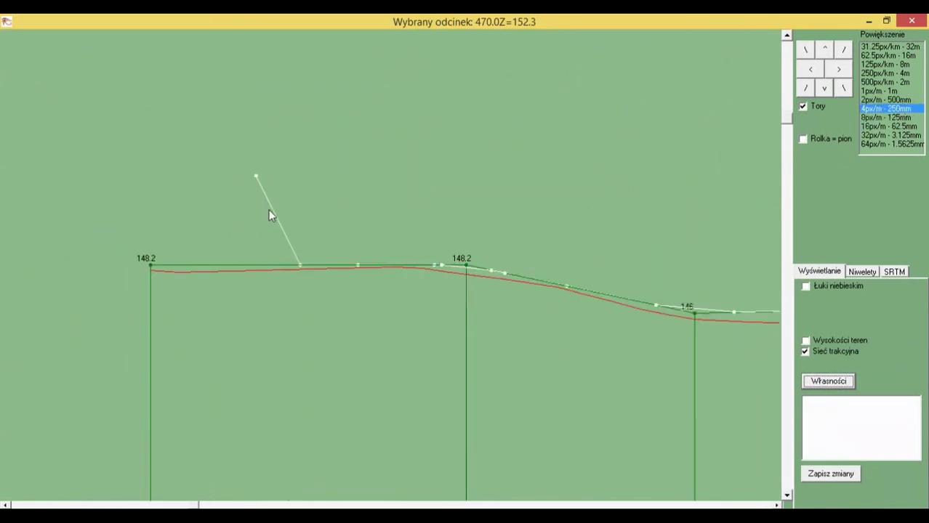
{"action": "scroll", "coordinate": [454, 261], "scroll_direction": "up", "scroll_amount": 2}
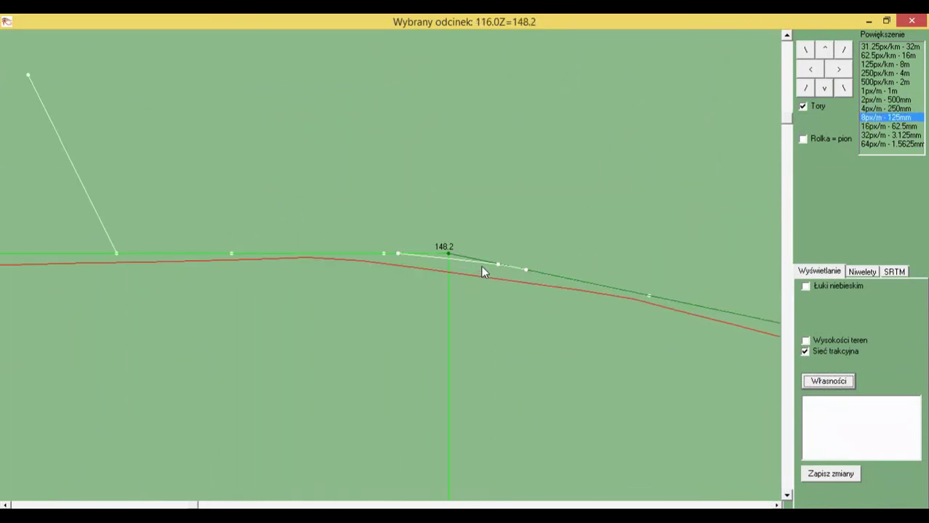
{"action": "left_click_drag", "start_coordinate": [356, 238], "coordinate": [13, 188]}
{"action": "left_click_drag", "start_coordinate": [471, 257], "coordinate": [1, 214]}
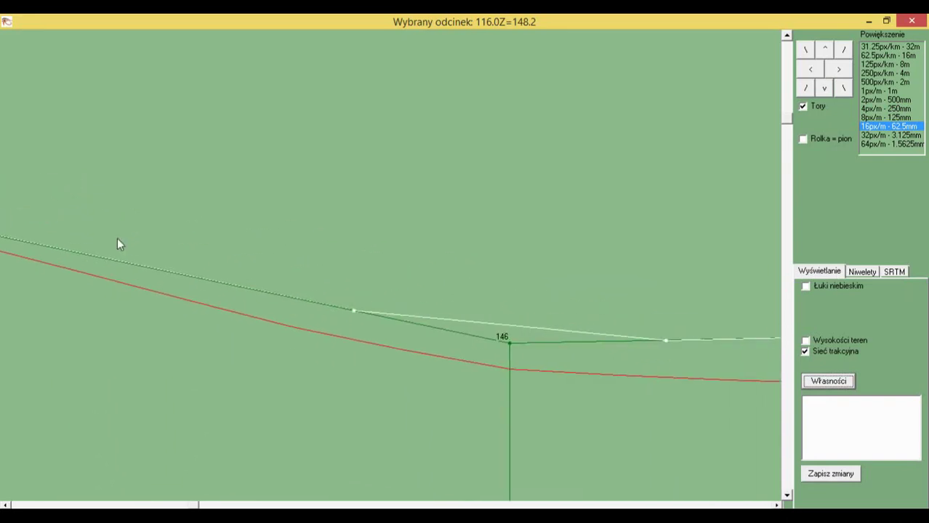
{"action": "left_click_drag", "start_coordinate": [398, 307], "coordinate": [322, 297]}
{"action": "scroll", "coordinate": [356, 304], "scroll_direction": "down", "scroll_amount": 2}
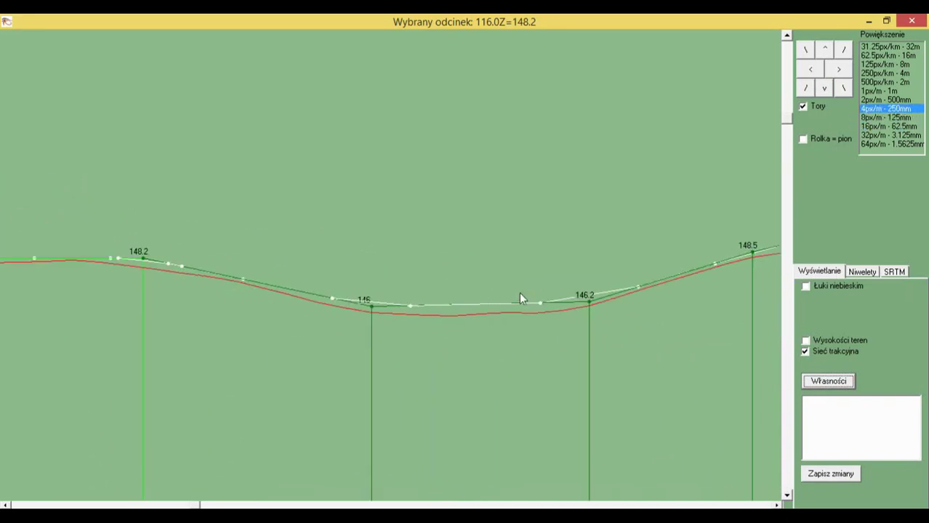
Step: Examine the road's climb between the 148.5 and 152.3 points against the profile line and close the profile view
{"action": "scroll", "coordinate": [523, 240], "scroll_direction": "right", "scroll_amount": 5}
{"action": "scroll", "coordinate": [589, 214], "scroll_direction": "up", "scroll_amount": 2}
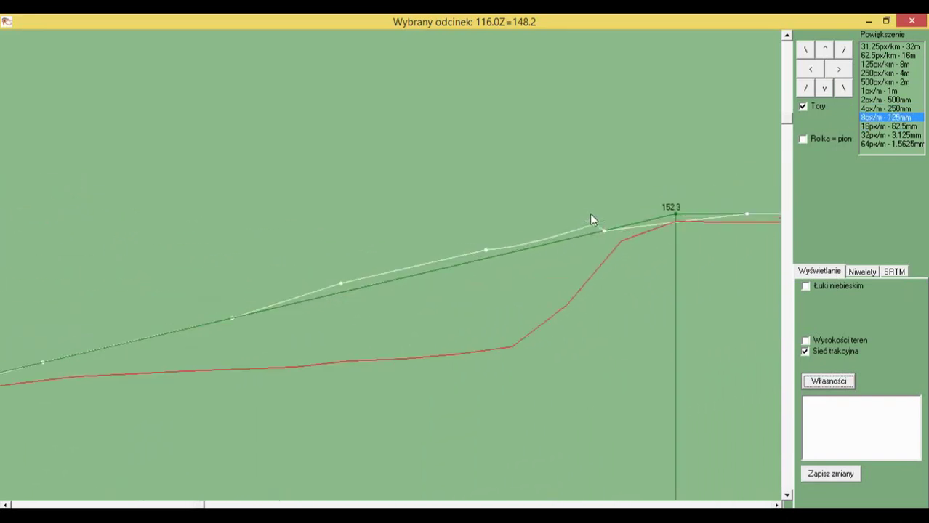
{"action": "left_click", "coordinate": [515, 245]}
{"action": "scroll", "coordinate": [462, 235], "scroll_direction": "down", "scroll_amount": 1}
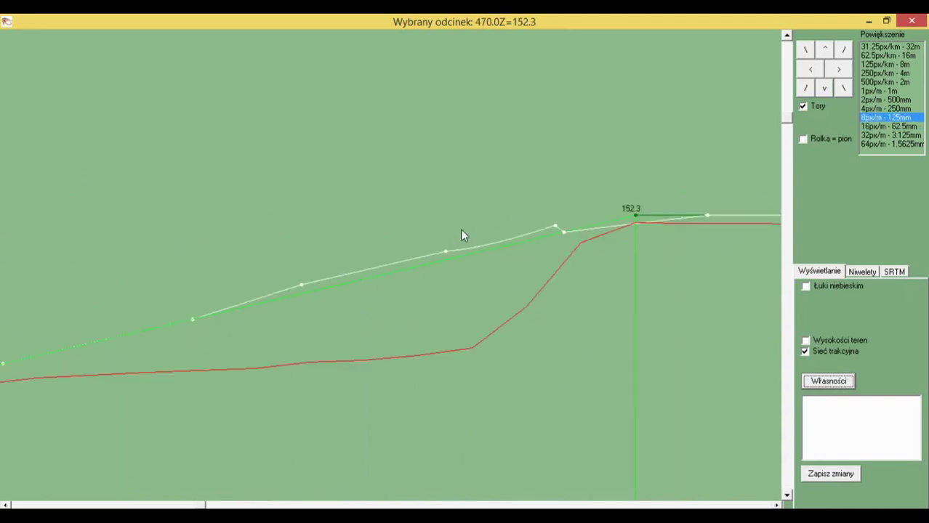
{"action": "scroll", "coordinate": [348, 274], "scroll_direction": "down", "scroll_amount": 1}
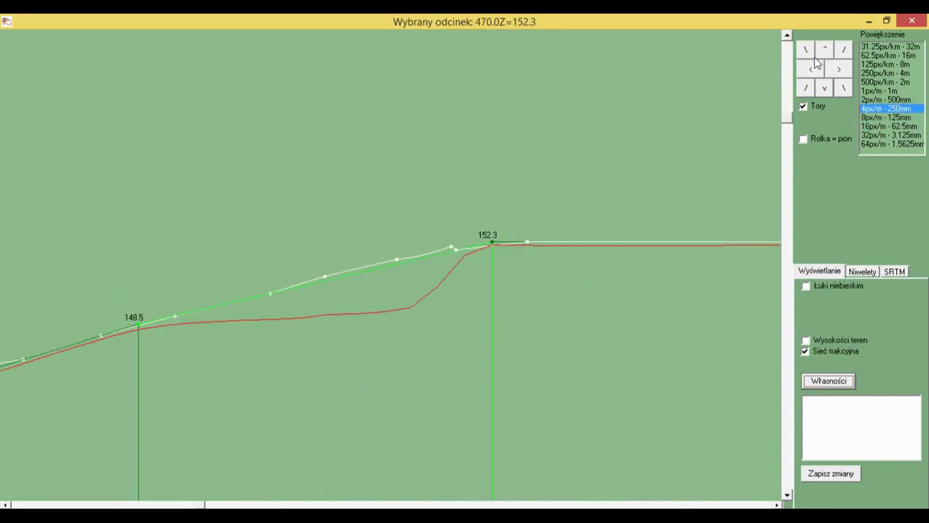
{"action": "scroll", "coordinate": [410, 230], "scroll_direction": "down", "scroll_amount": 1}
{"action": "left_click_drag", "start_coordinate": [459, 323], "coordinate": [456, 174]}
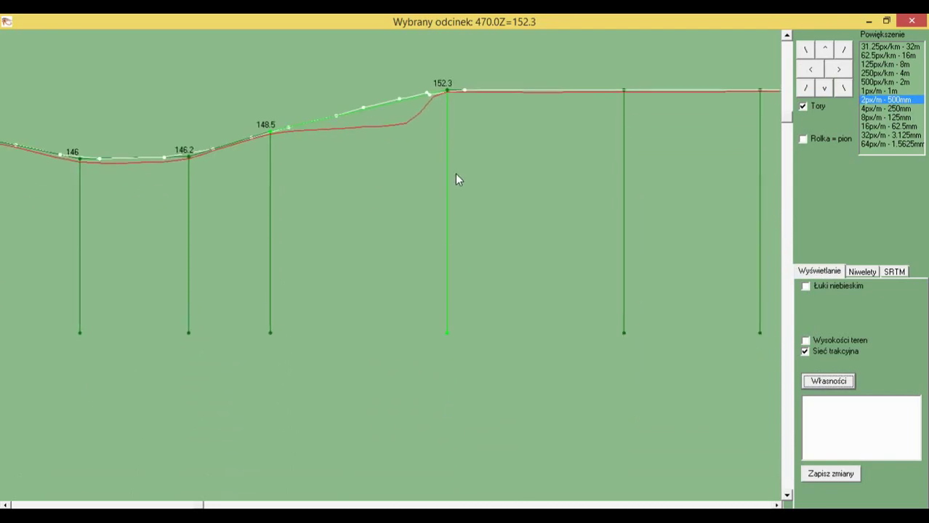
{"action": "left_click", "coordinate": [911, 21]}
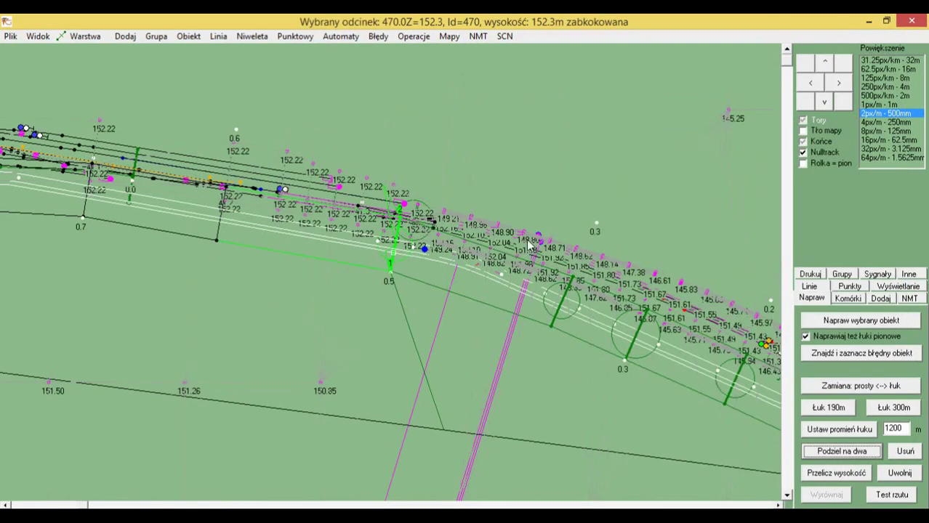
Step: Recalculate the road's heights and check the slopes of the segments on the curve beyond the 0.5 marker's cross-section
{"action": "scroll", "coordinate": [429, 263], "scroll_direction": "up", "scroll_amount": 1}
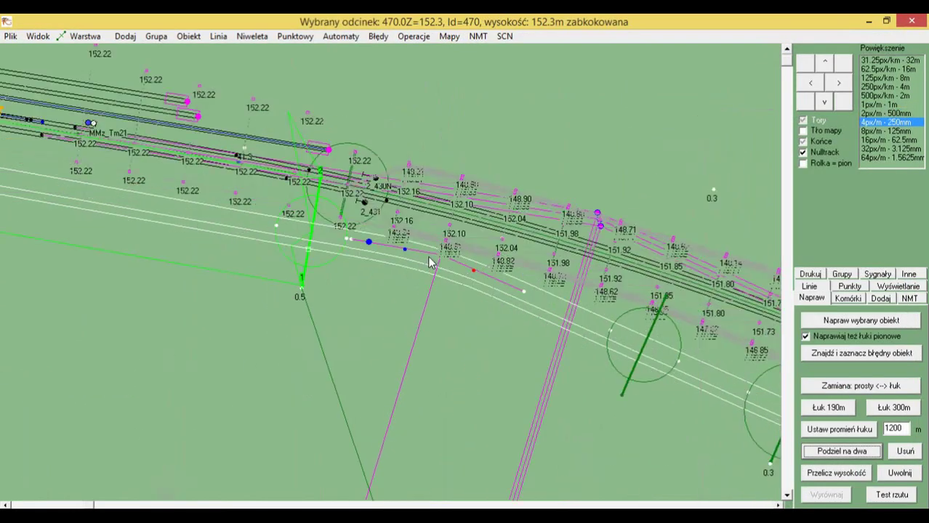
{"action": "left_click", "coordinate": [835, 473]}
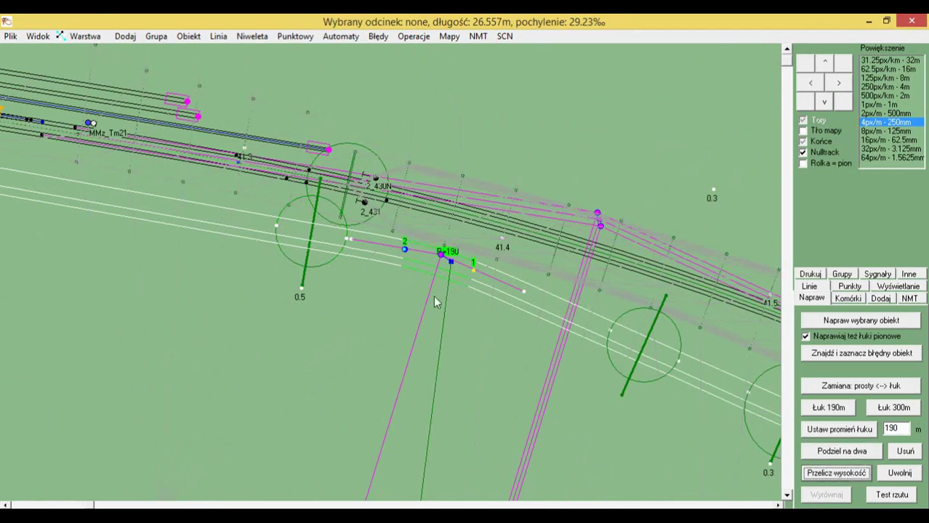
{"action": "left_click", "coordinate": [355, 244]}
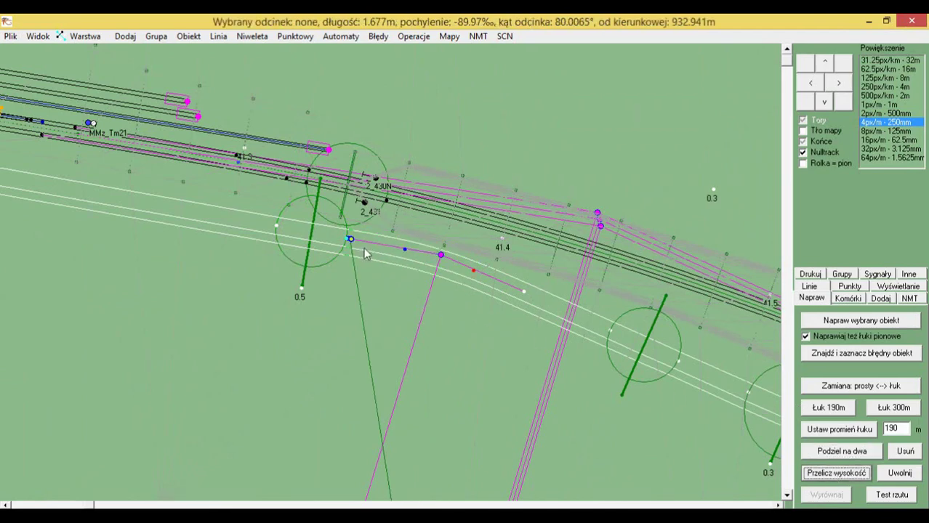
{"action": "left_click", "coordinate": [525, 303]}
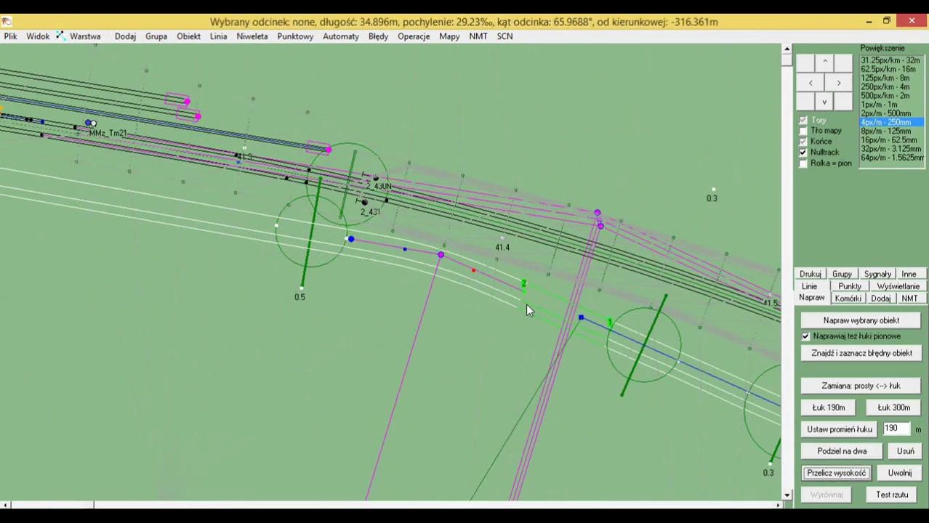
{"action": "left_click_drag", "start_coordinate": [345, 254], "coordinate": [449, 254]}
{"action": "scroll", "coordinate": [429, 242], "scroll_direction": "up", "scroll_amount": 1}
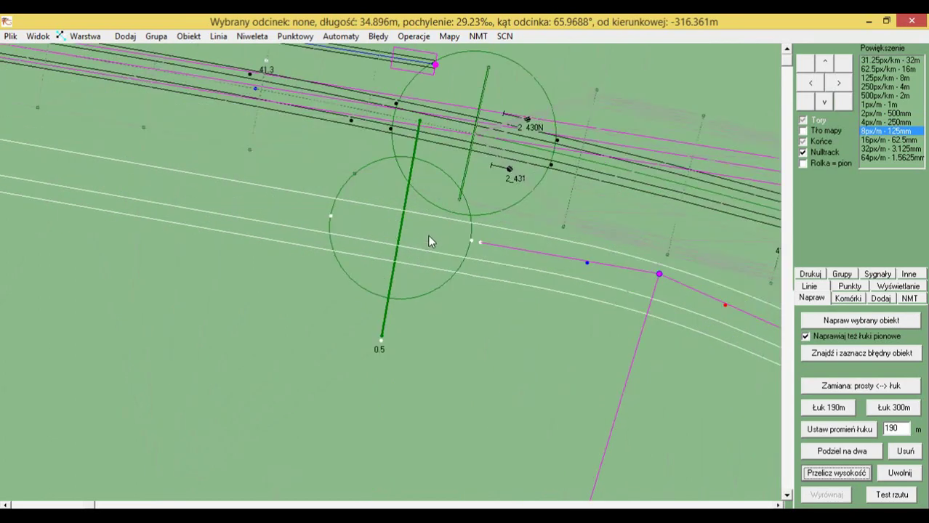
Step: Change the mileage of the 152.3 m cross-section at the 0.5 marker to shift it slightly towards the 0.6 marker
{"action": "left_click", "coordinate": [401, 224]}
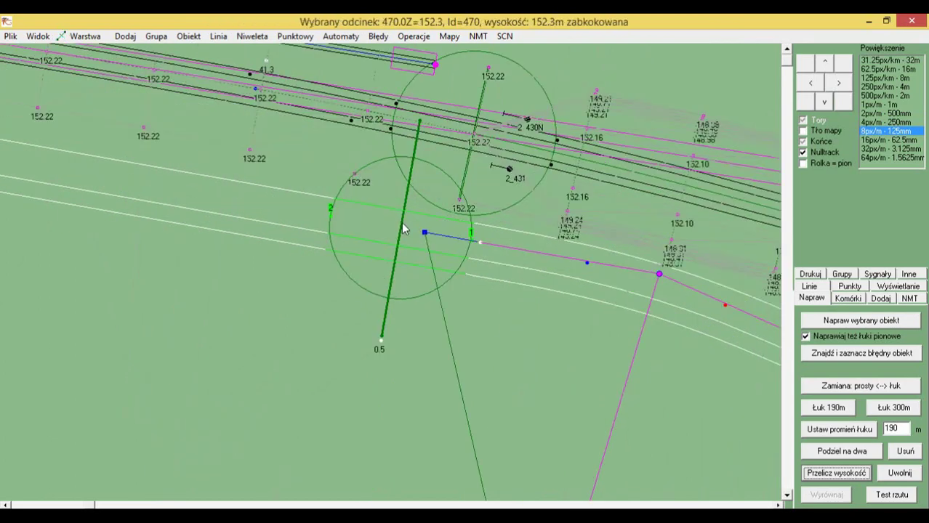
{"action": "key", "text": "Return"}
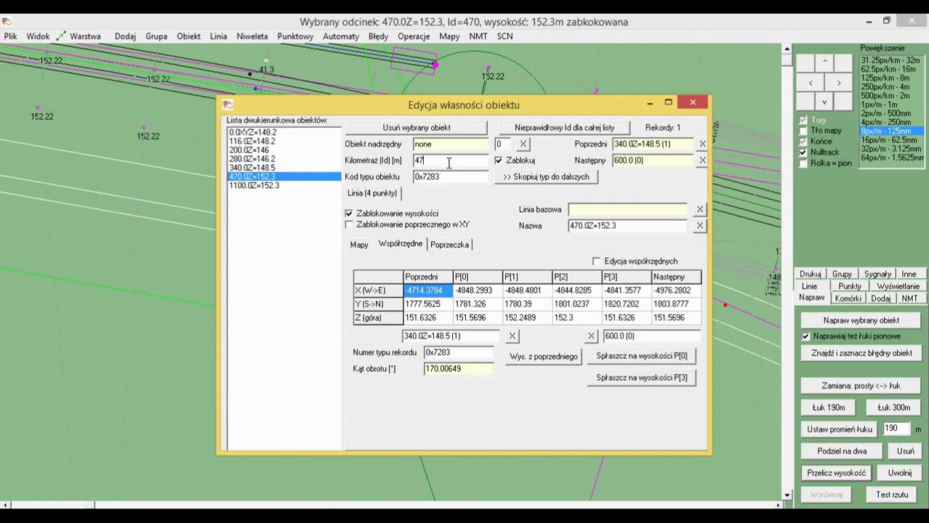
{"action": "type", "text": "0"}
{"action": "left_click", "coordinate": [693, 102]}
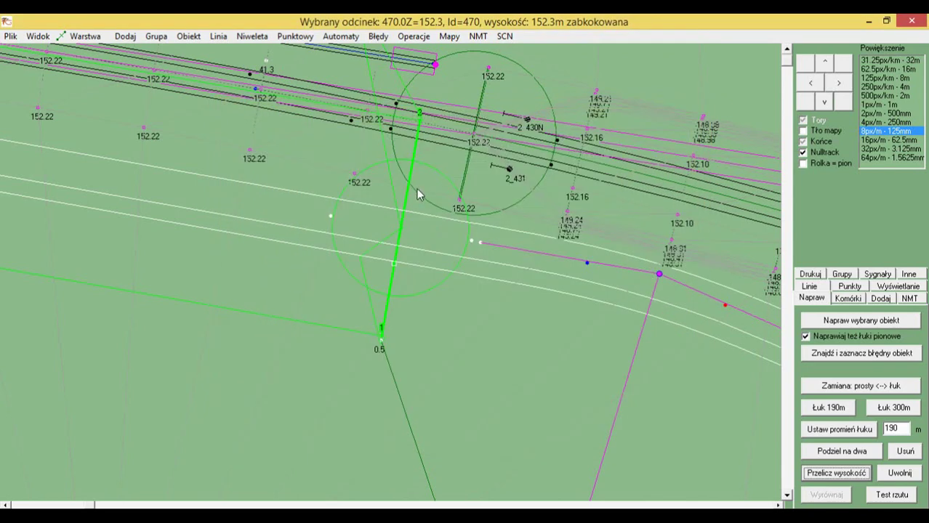
{"action": "key", "text": "ctrl+z"}
Step: Fit the road segment to the shifted vertical curve at the 0.5 marker's cross-section and recalculate the heights of all lines
{"action": "left_click", "coordinate": [374, 218]}
{"action": "left_click", "coordinate": [407, 228]}
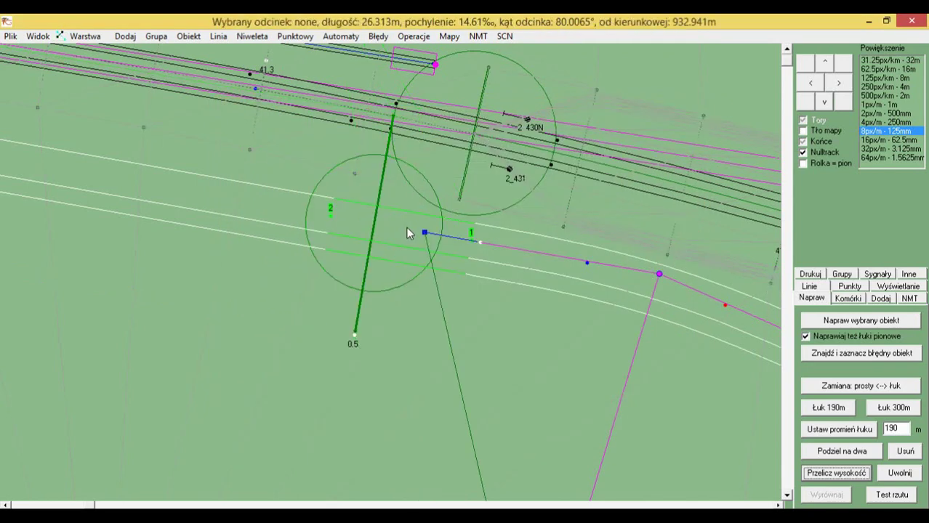
{"action": "left_click", "coordinate": [406, 227]}
{"action": "left_click", "coordinate": [405, 226]}
{"action": "left_click", "coordinate": [406, 226]}
{"action": "left_click", "coordinate": [406, 226]}
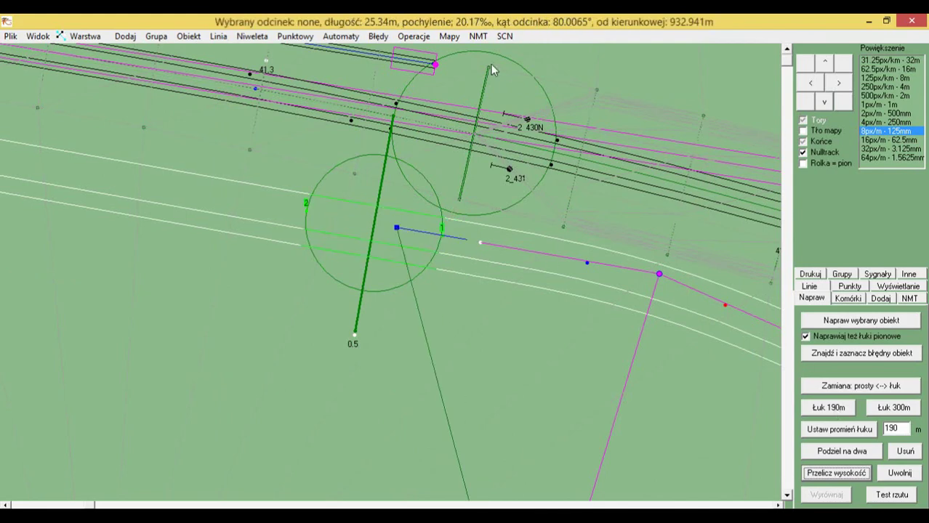
{"action": "left_click", "coordinate": [415, 38]}
{"action": "left_click", "coordinate": [418, 155]}
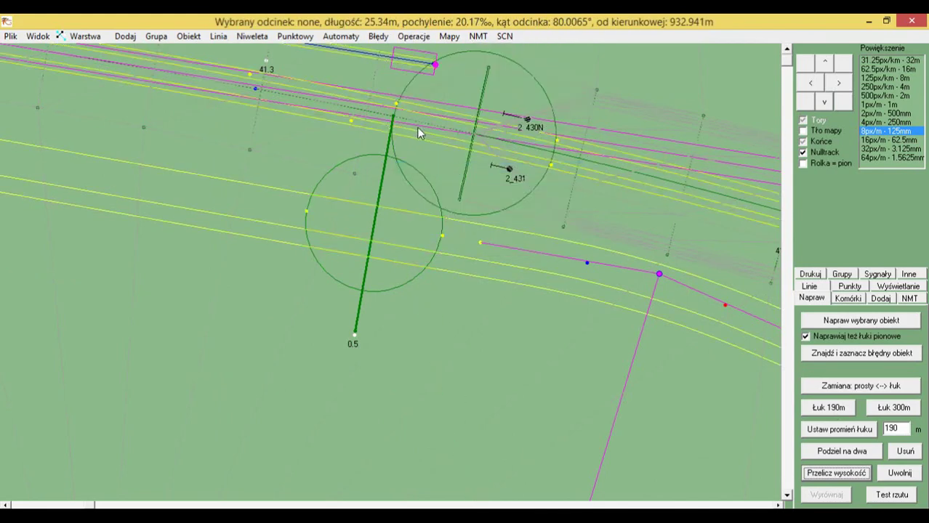
Step: Check the slopes of the road segments from the 0.5 marker's cross-section through the P:190 transition curve
{"action": "left_click", "coordinate": [395, 229]}
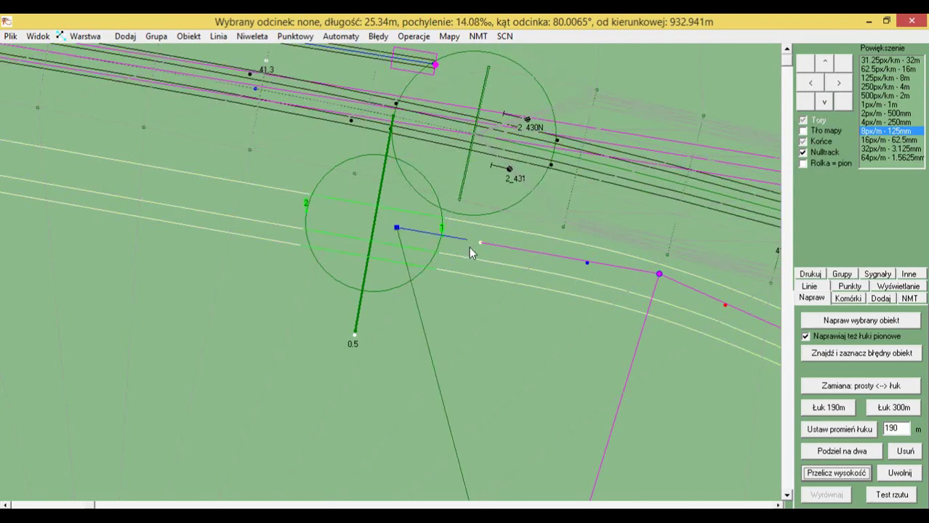
{"action": "left_click", "coordinate": [471, 248]}
{"action": "left_click", "coordinate": [549, 264]}
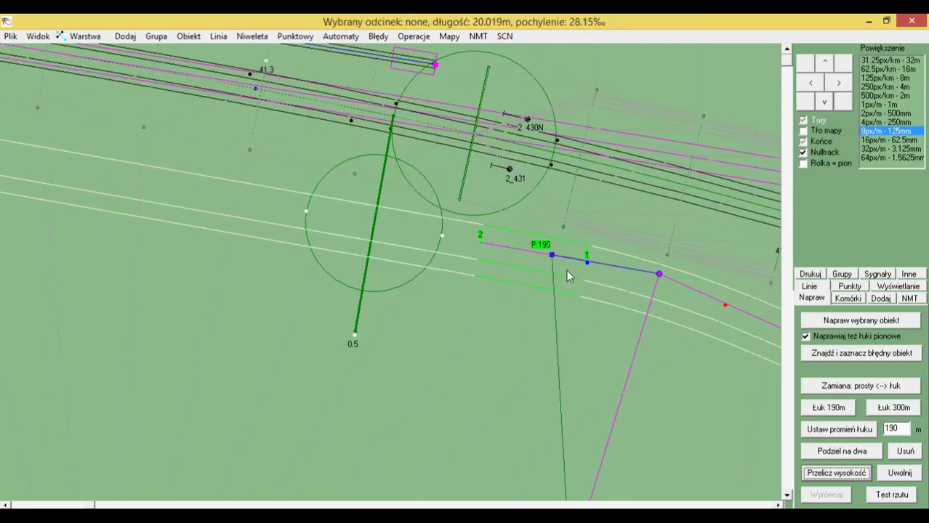
{"action": "left_click_drag", "start_coordinate": [566, 270], "coordinate": [351, 209]}
{"action": "left_click", "coordinate": [431, 231]}
{"action": "left_click", "coordinate": [256, 193]}
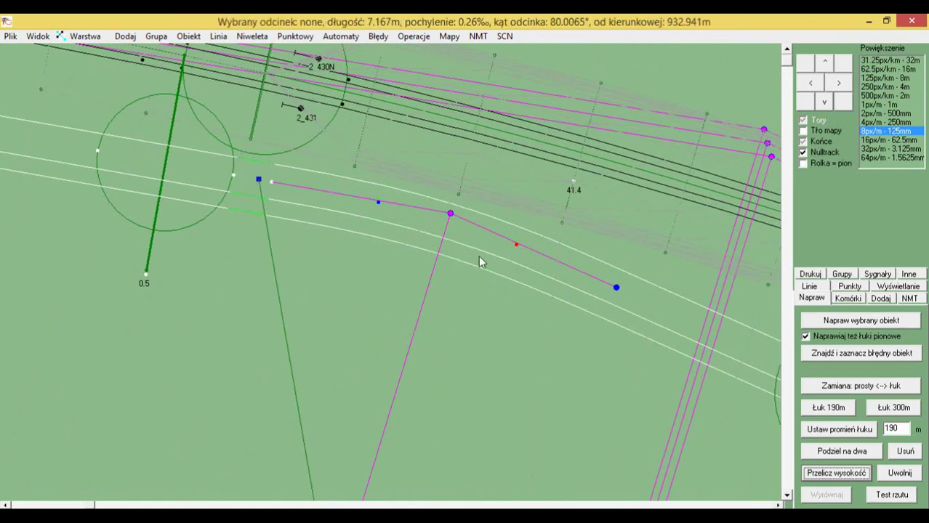
{"action": "left_click", "coordinate": [248, 183]}
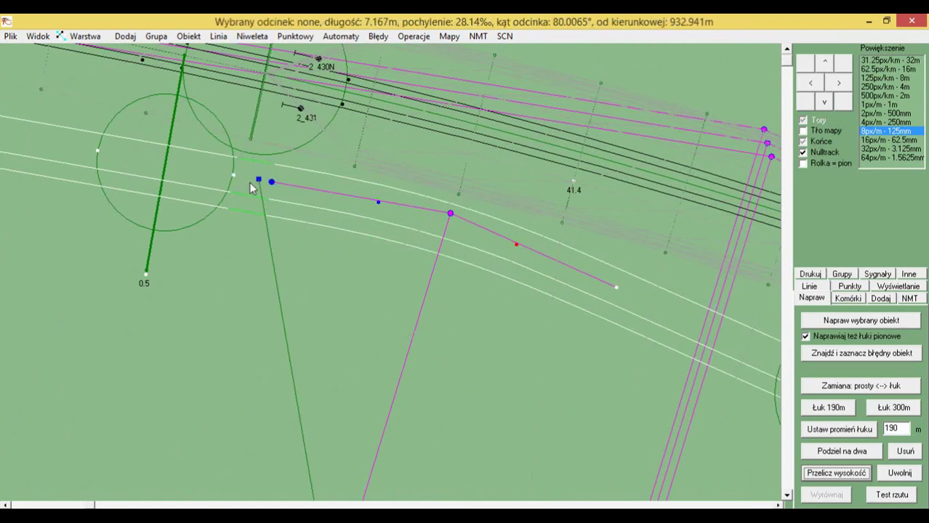
{"action": "left_click", "coordinate": [350, 198]}
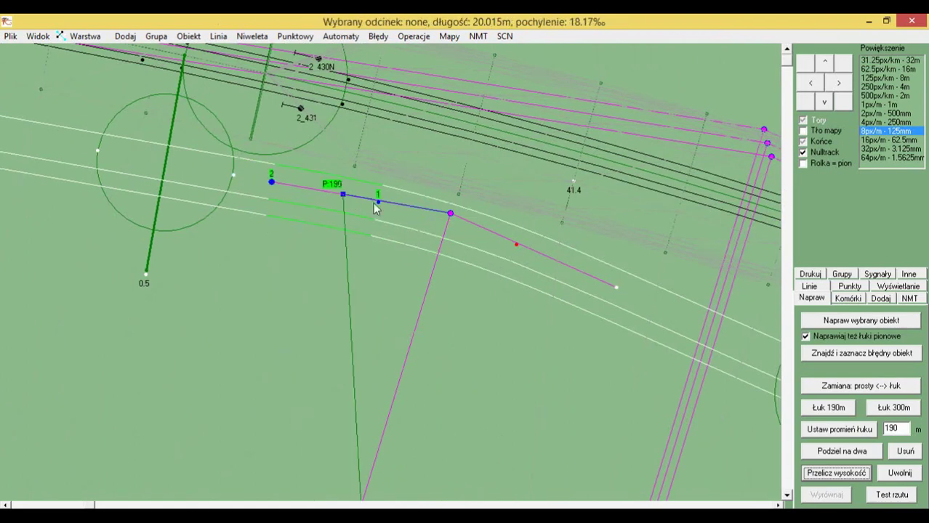
{"action": "left_click", "coordinate": [434, 227]}
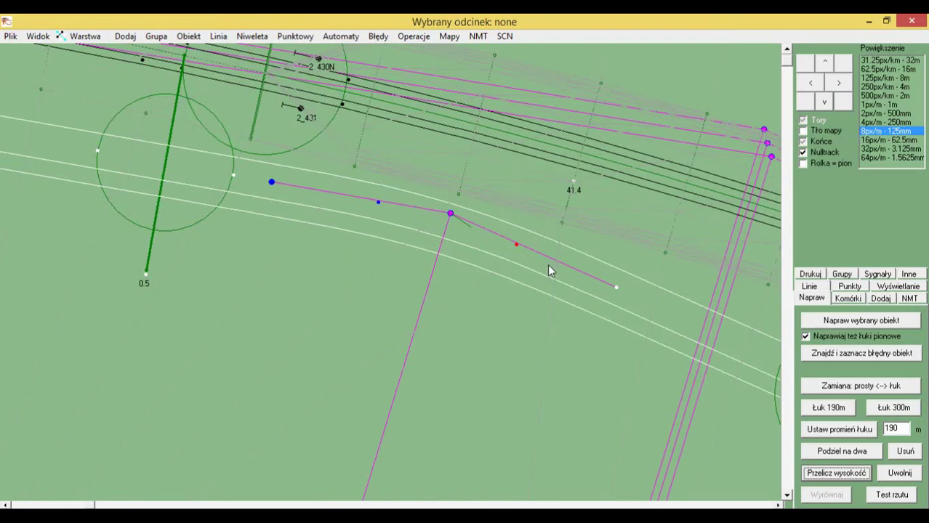
Step: Check the slopes of the road segments in the vertical curves from the P:190 curve past the 0.3 marker to the 0.1 marker
{"action": "left_click_drag", "start_coordinate": [549, 270], "coordinate": [216, 205]}
{"action": "left_click", "coordinate": [324, 230]}
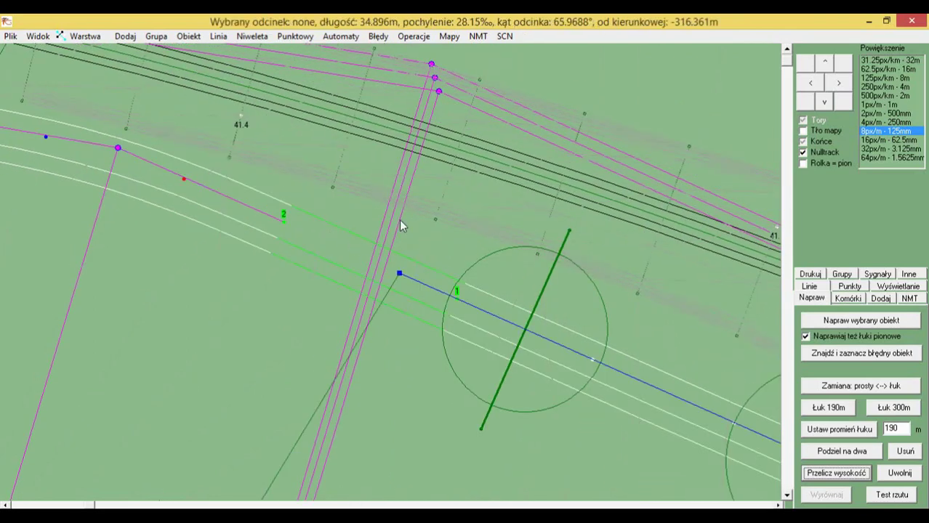
{"action": "left_click", "coordinate": [545, 335]}
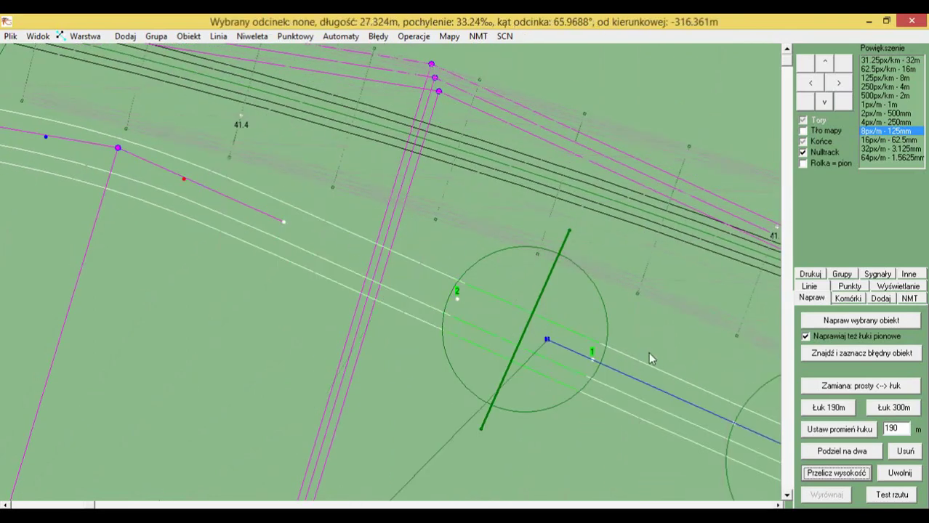
{"action": "left_click_drag", "start_coordinate": [574, 327], "coordinate": [313, 196]}
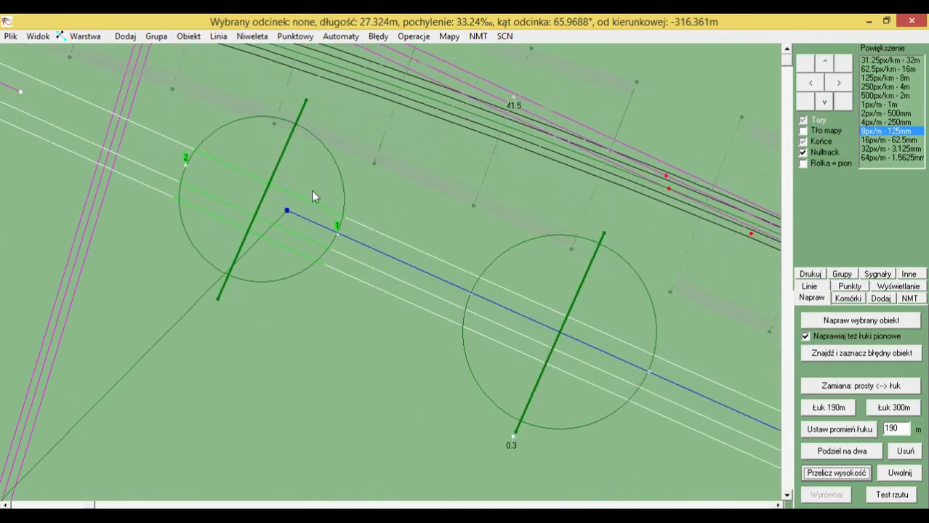
{"action": "left_click", "coordinate": [555, 305]}
{"action": "left_click_drag", "start_coordinate": [571, 322], "coordinate": [335, 226]}
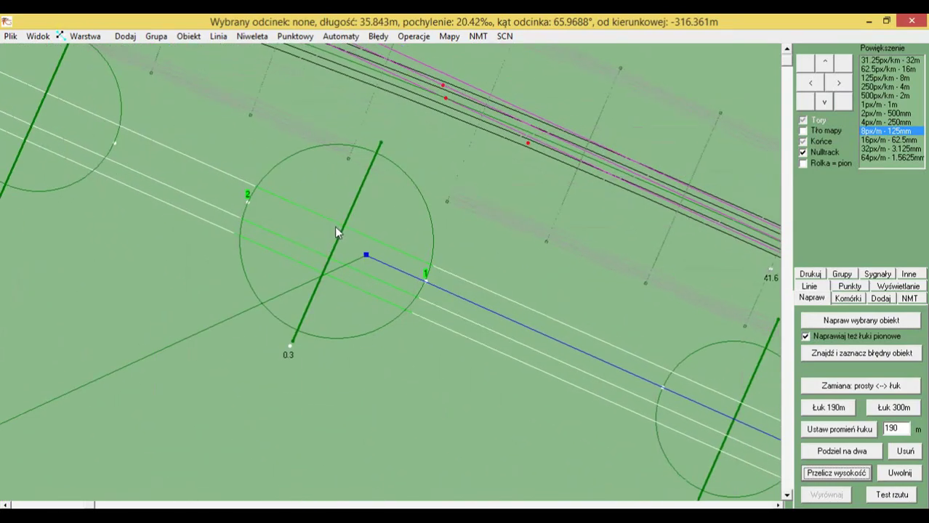
{"action": "scroll", "coordinate": [335, 226], "scroll_direction": "down", "scroll_amount": 2}
{"action": "left_click", "coordinate": [444, 276]}
{"action": "scroll", "coordinate": [527, 318], "scroll_direction": "up", "scroll_amount": 2}
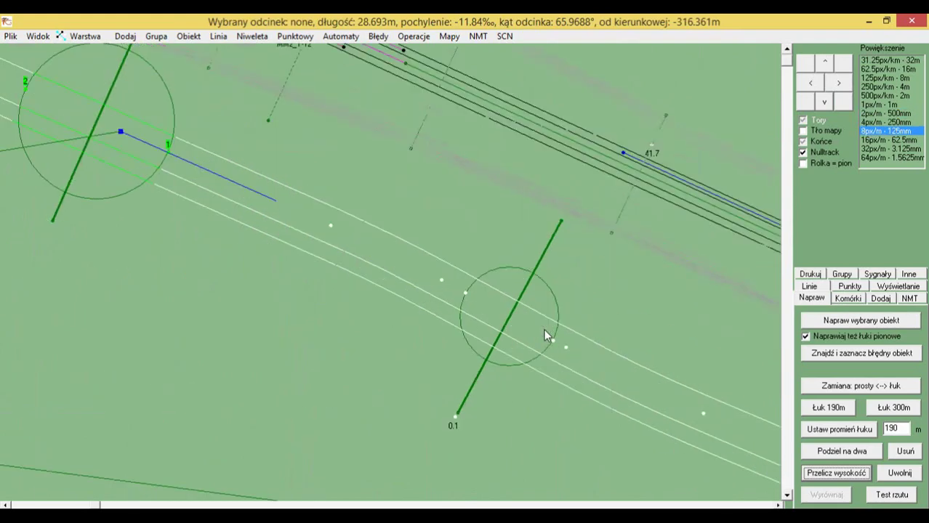
{"action": "scroll", "coordinate": [398, 237], "scroll_direction": "down", "scroll_amount": 2}
{"action": "scroll", "coordinate": [565, 311], "scroll_direction": "up", "scroll_amount": 1}
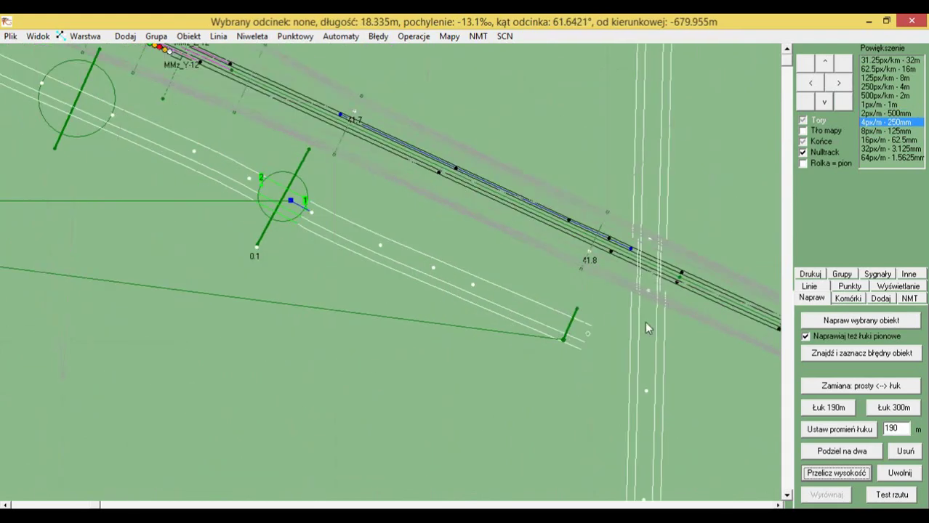
{"action": "scroll", "coordinate": [527, 245], "scroll_direction": "down", "scroll_amount": 1}
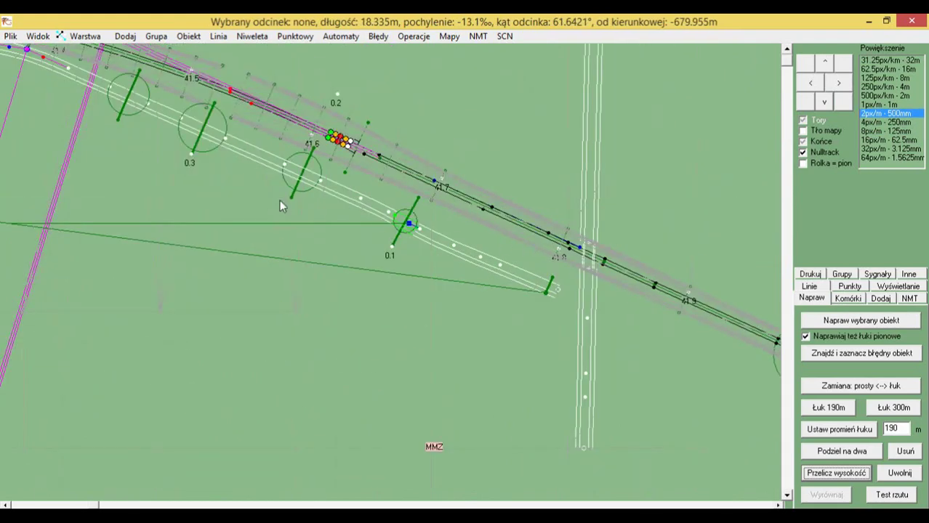
Step: Rerun the height recalculation for the whole layout
{"action": "left_click_drag", "start_coordinate": [281, 202], "coordinate": [356, 215]}
{"action": "left_click", "coordinate": [412, 37]}
{"action": "left_click", "coordinate": [458, 169]}
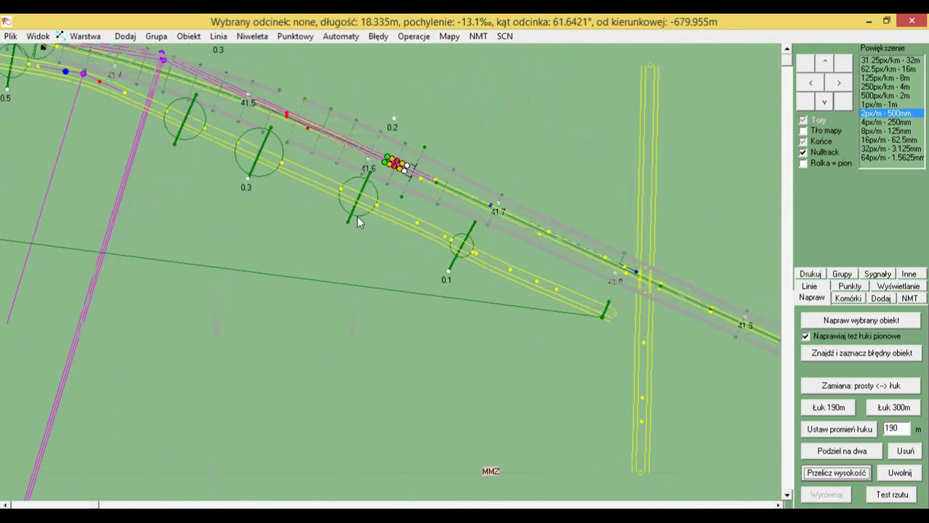
Step: Open the properties of the road's end segment and compare its settings with the neighbouring segment's in the object list
{"action": "scroll", "coordinate": [614, 306], "scroll_direction": "up", "scroll_amount": 2}
{"action": "double_click", "coordinate": [528, 286]}
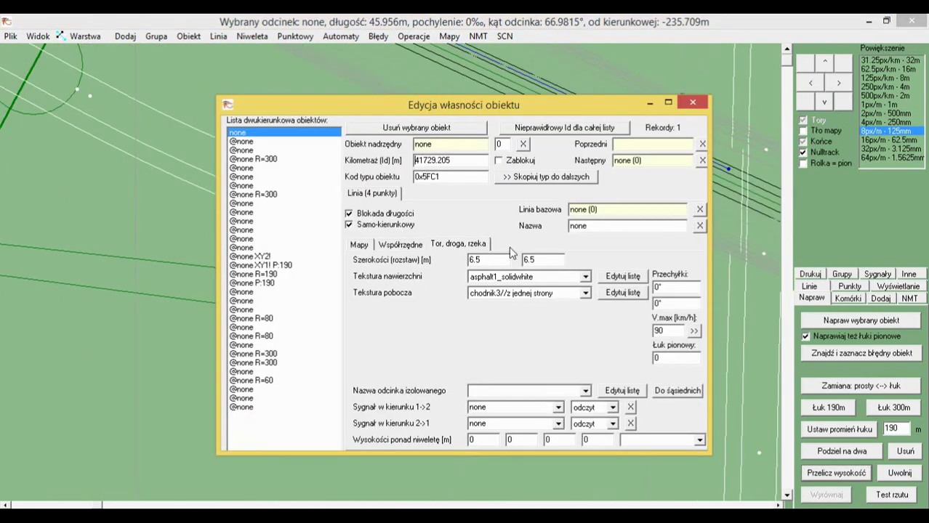
{"action": "left_click", "coordinate": [262, 143]}
{"action": "left_click", "coordinate": [263, 133]}
{"action": "left_click", "coordinate": [287, 143]}
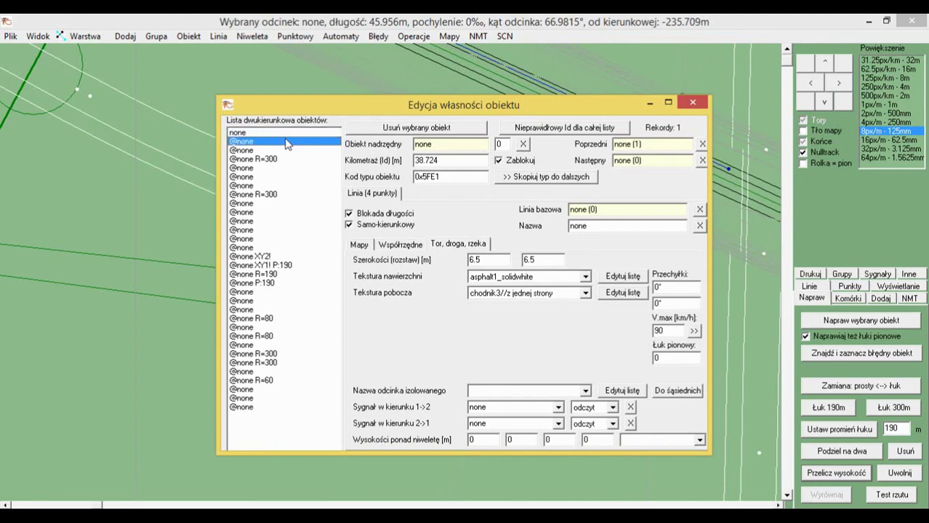
{"action": "left_click", "coordinate": [277, 133]}
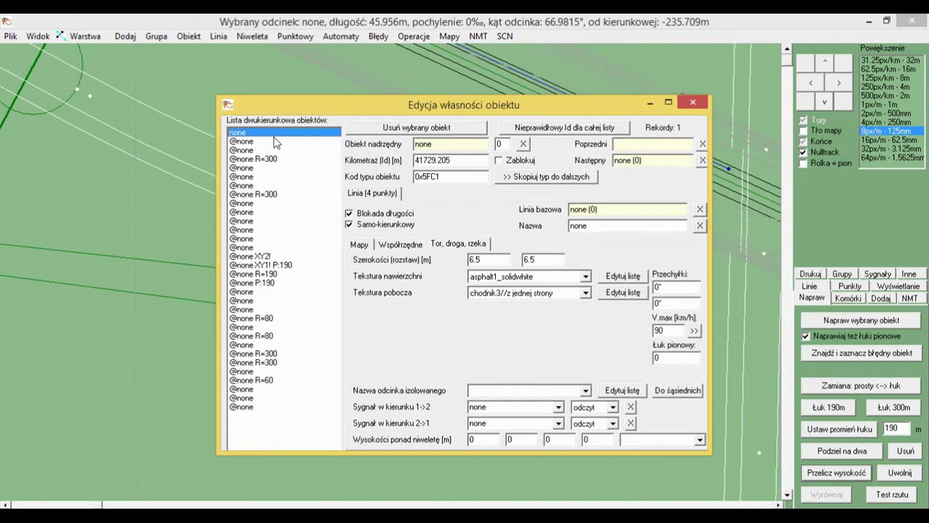
{"action": "left_click", "coordinate": [338, 88]}
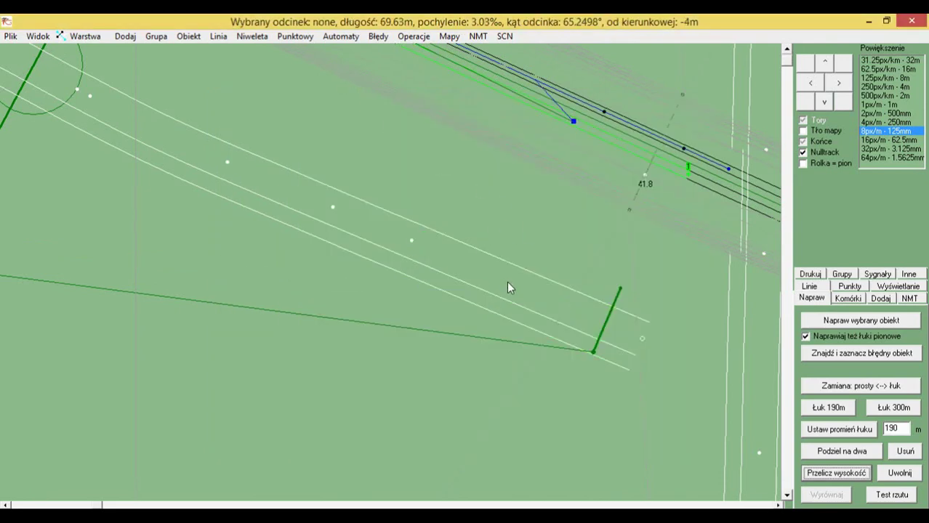
Step: Check the slopes of the short road segments between the 0.1 marker's cross-section and the road's end
{"action": "scroll", "coordinate": [507, 281], "scroll_direction": "down", "scroll_amount": 2}
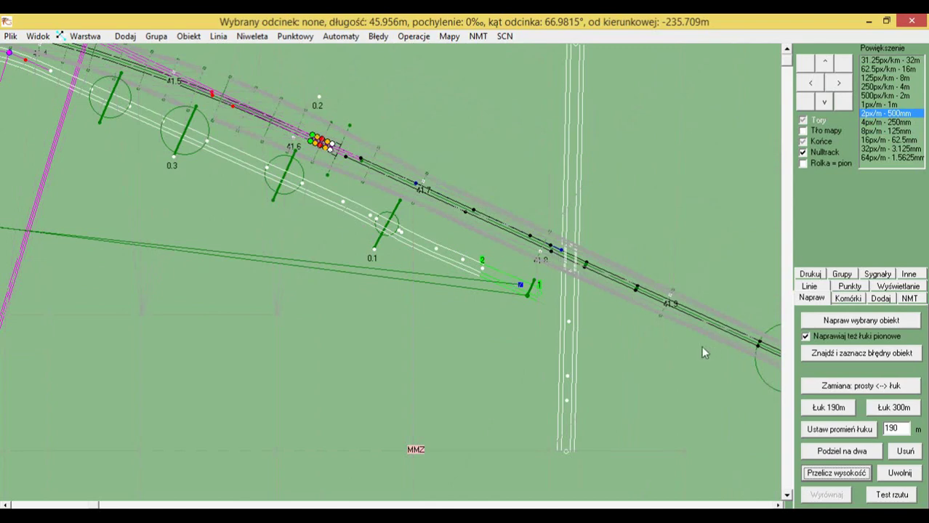
{"action": "scroll", "coordinate": [535, 294], "scroll_direction": "down", "scroll_amount": 1}
{"action": "scroll", "coordinate": [535, 292], "scroll_direction": "down", "scroll_amount": 1}
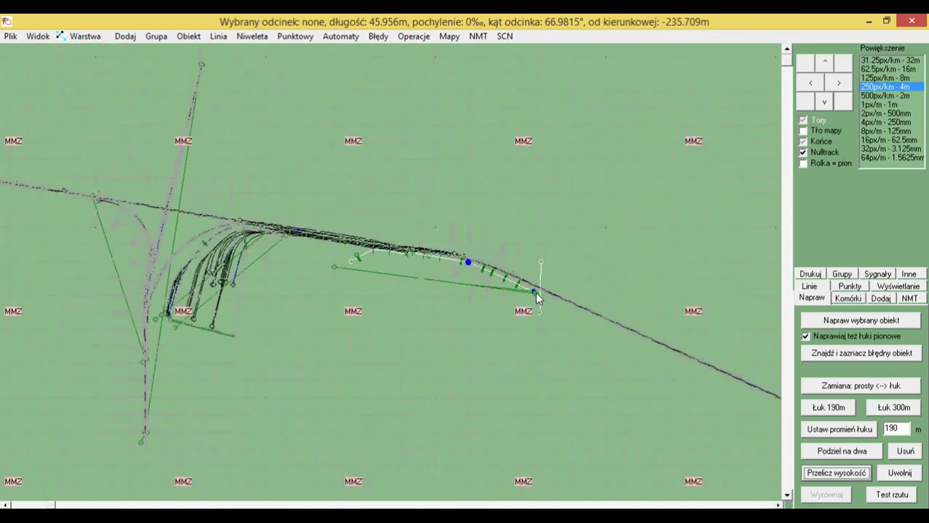
{"action": "scroll", "coordinate": [535, 291], "scroll_direction": "up", "scroll_amount": 1}
{"action": "scroll", "coordinate": [531, 294], "scroll_direction": "up", "scroll_amount": 2}
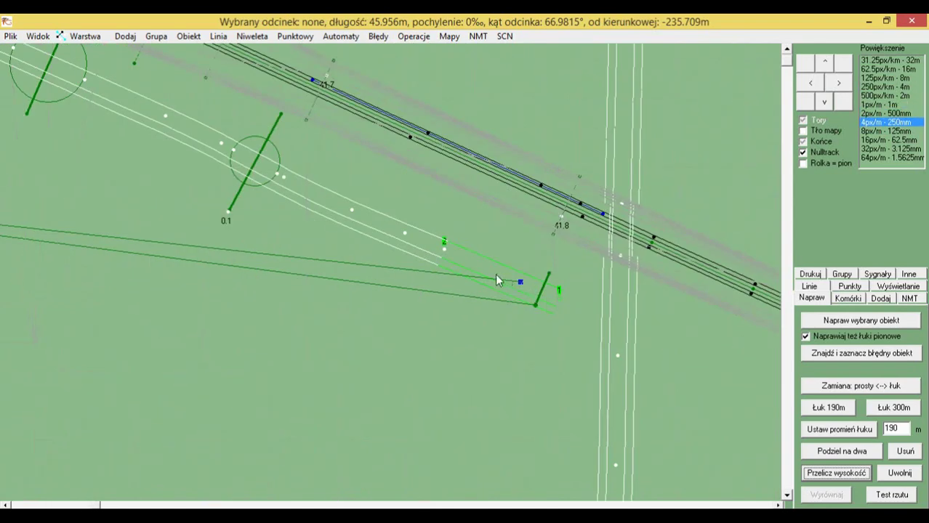
{"action": "left_click", "coordinate": [434, 241]}
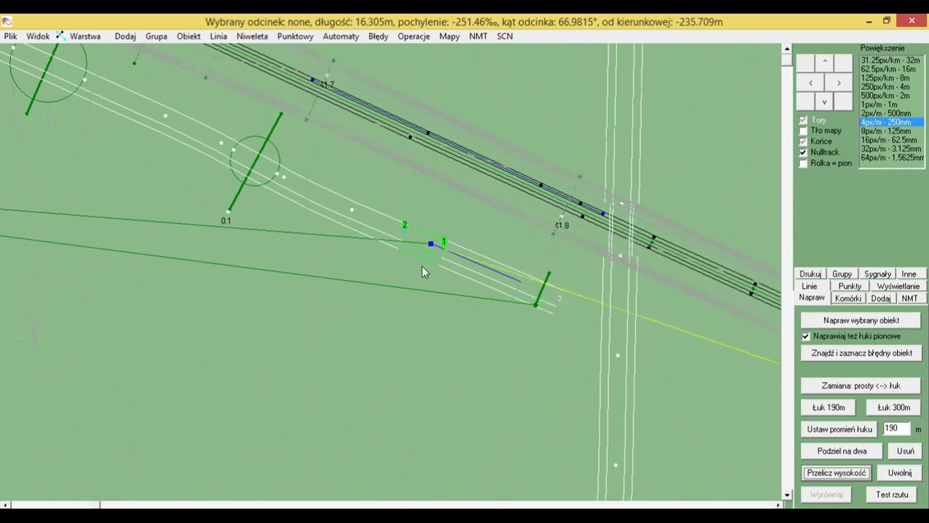
{"action": "left_click", "coordinate": [380, 223]}
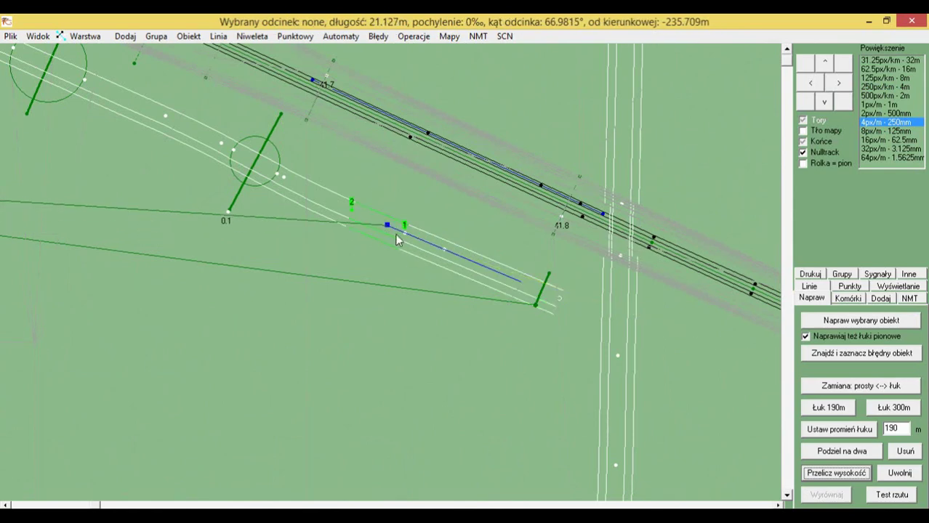
{"action": "key", "text": "ctrl+z"}
{"action": "scroll", "coordinate": [449, 255], "scroll_direction": "up", "scroll_amount": 1}
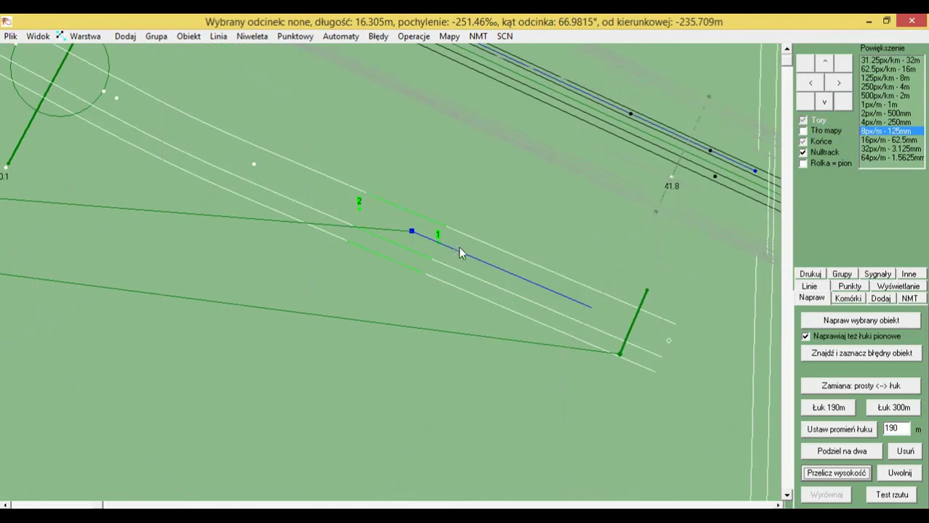
Step: Check the slopes of the road's end segment and its neighbouring segment near the last cross-section
{"action": "left_click", "coordinate": [635, 333]}
{"action": "left_click", "coordinate": [634, 328]}
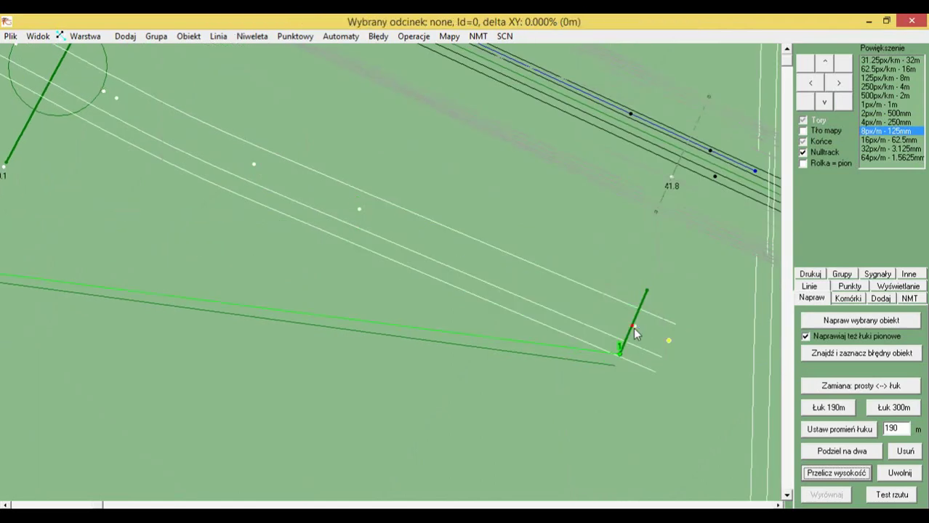
{"action": "left_click", "coordinate": [607, 313]}
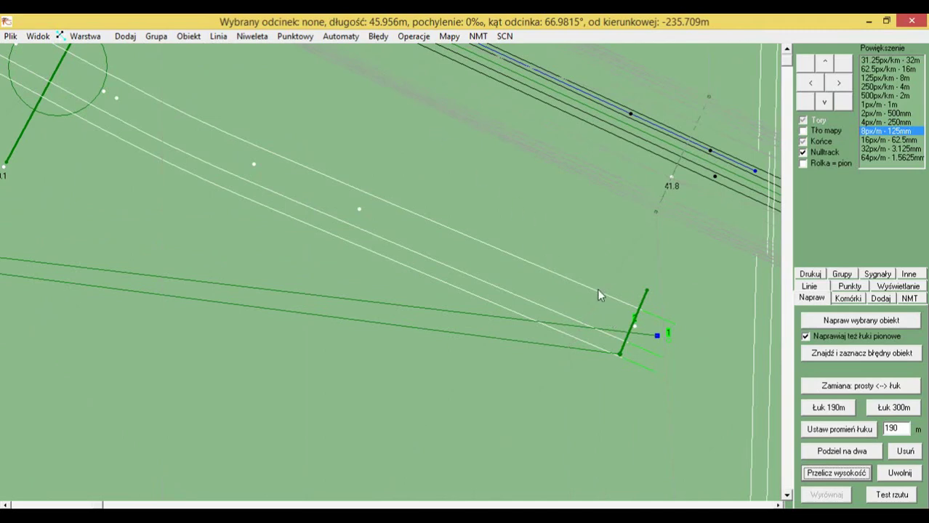
{"action": "left_click", "coordinate": [488, 255]}
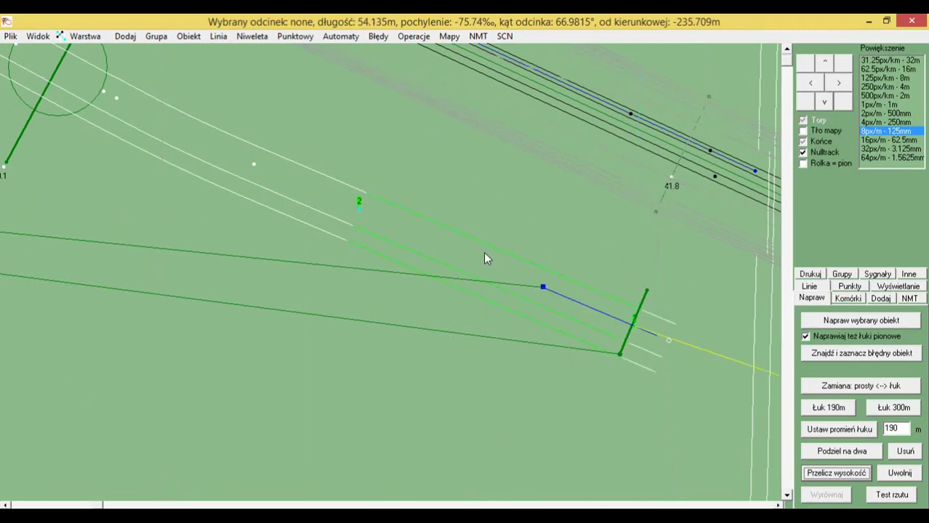
{"action": "left_click", "coordinate": [322, 189]}
{"action": "left_click", "coordinate": [452, 260]}
{"action": "scroll", "coordinate": [660, 336], "scroll_direction": "up", "scroll_amount": 1}
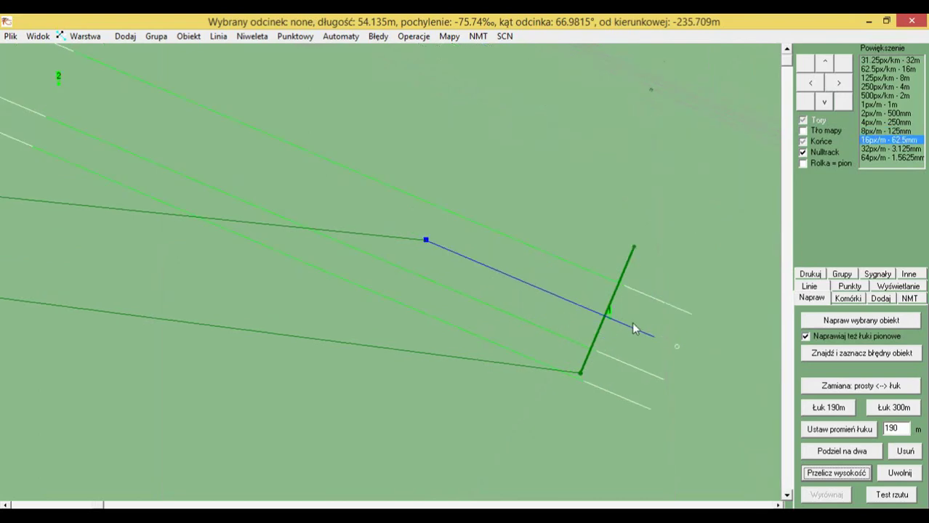
Step: Compare the Z heights of the road's end segment with those of the next two segments in the object list
{"action": "double_click", "coordinate": [663, 372]}
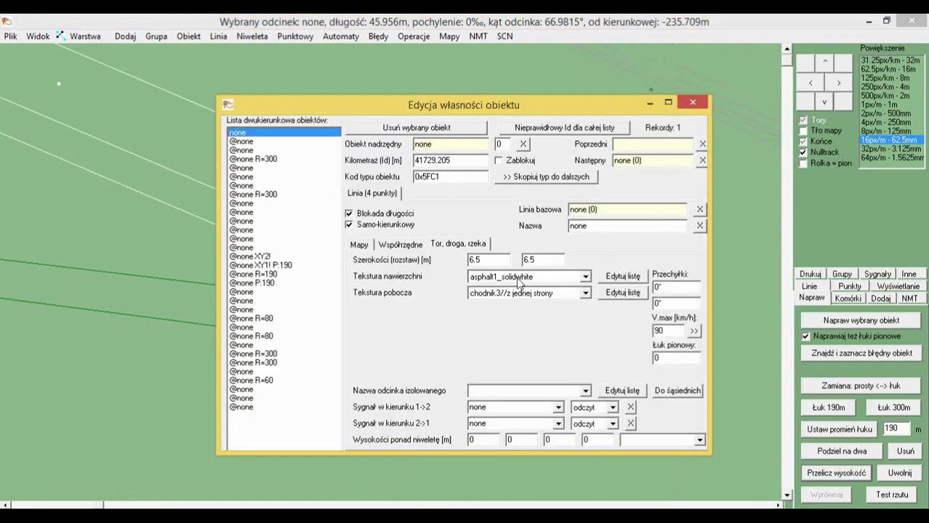
{"action": "left_click", "coordinate": [404, 247]}
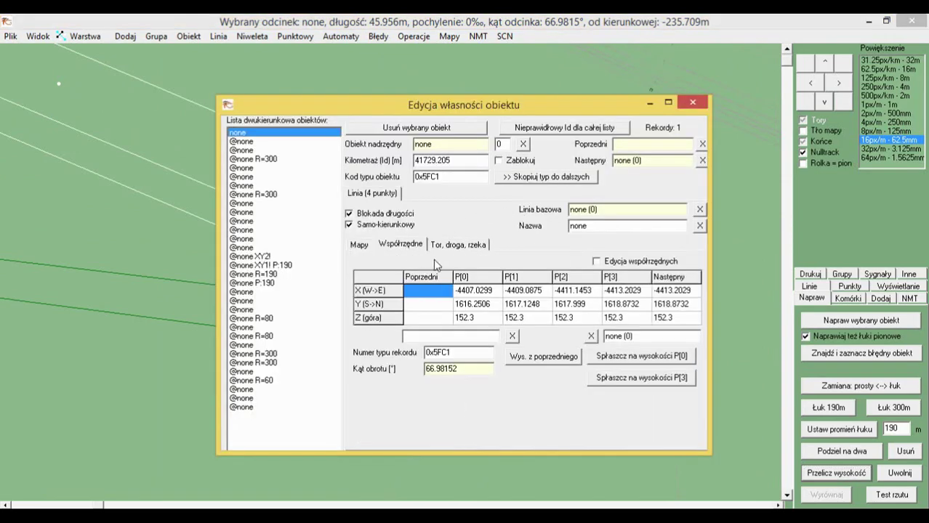
{"action": "left_click", "coordinate": [268, 142]}
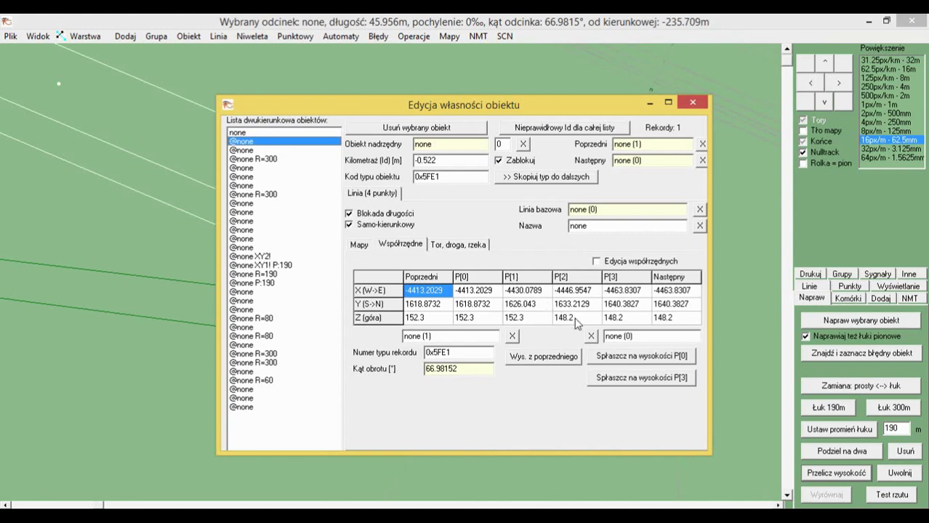
{"action": "left_click", "coordinate": [247, 151]}
{"action": "left_click", "coordinate": [396, 69]}
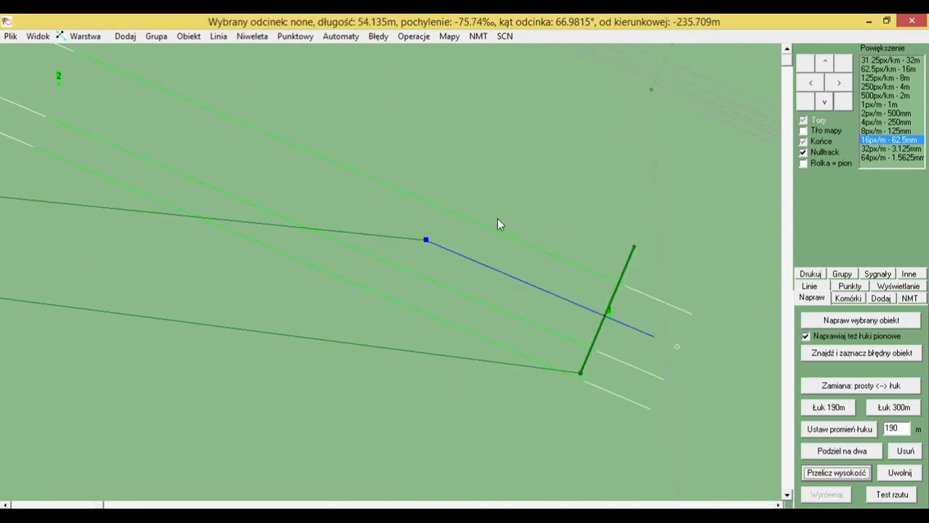
Step: Check the height stored in the cross-section at the road's end
{"action": "scroll", "coordinate": [536, 251], "scroll_direction": "down", "scroll_amount": 2}
{"action": "left_click", "coordinate": [556, 277]}
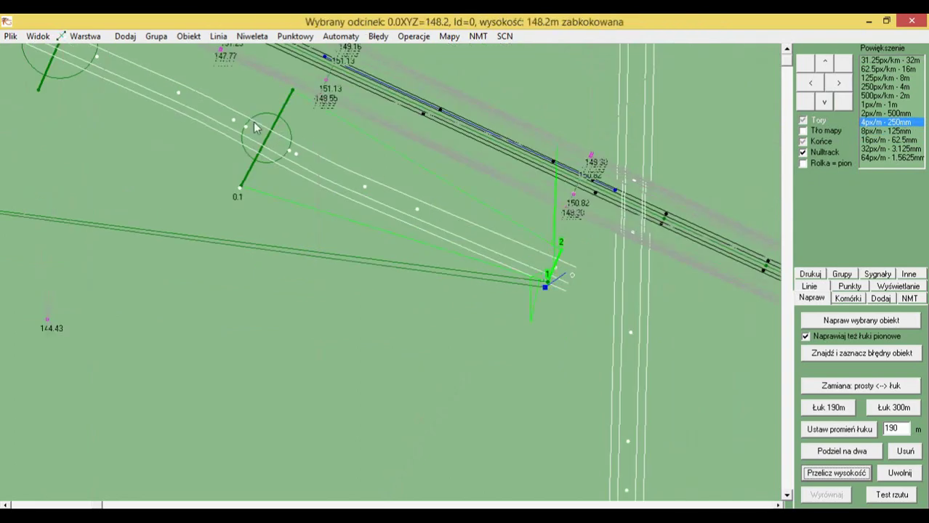
{"action": "left_click", "coordinate": [268, 139]}
{"action": "left_click", "coordinate": [553, 270]}
{"action": "scroll", "coordinate": [557, 269], "scroll_direction": "up", "scroll_amount": 2}
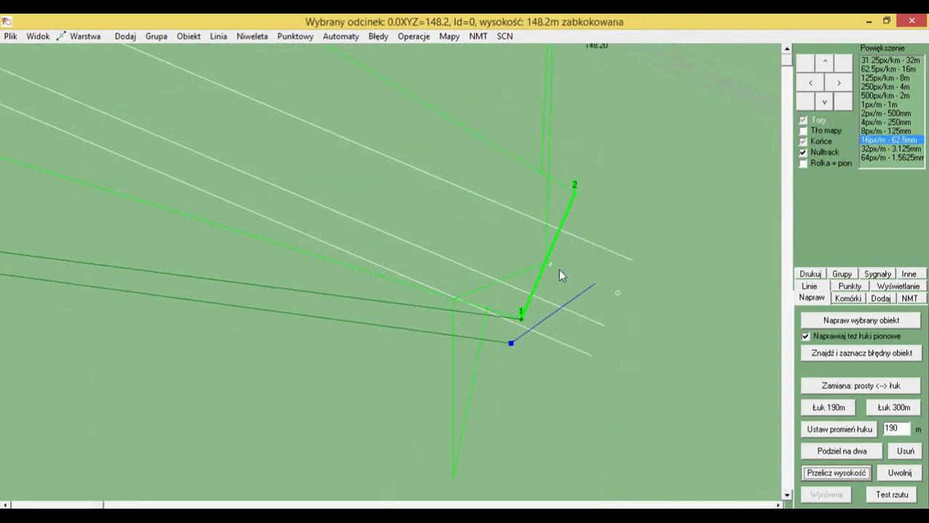
{"action": "left_click", "coordinate": [364, 207]}
Step: Set the road's end segment's P[0] height to 148.2 and flatten the segment at its P[0] height
{"action": "left_click", "coordinate": [571, 289]}
{"action": "double_click", "coordinate": [573, 290]}
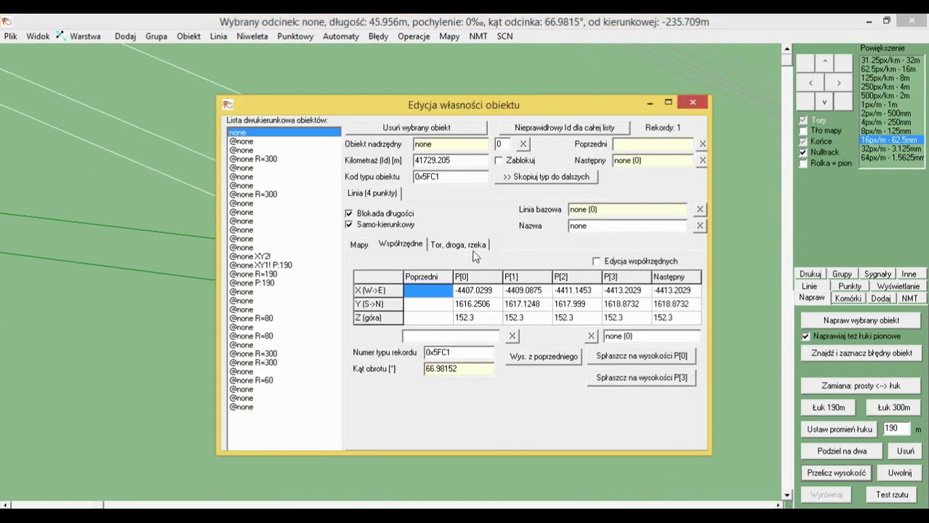
{"action": "left_click", "coordinate": [479, 318]}
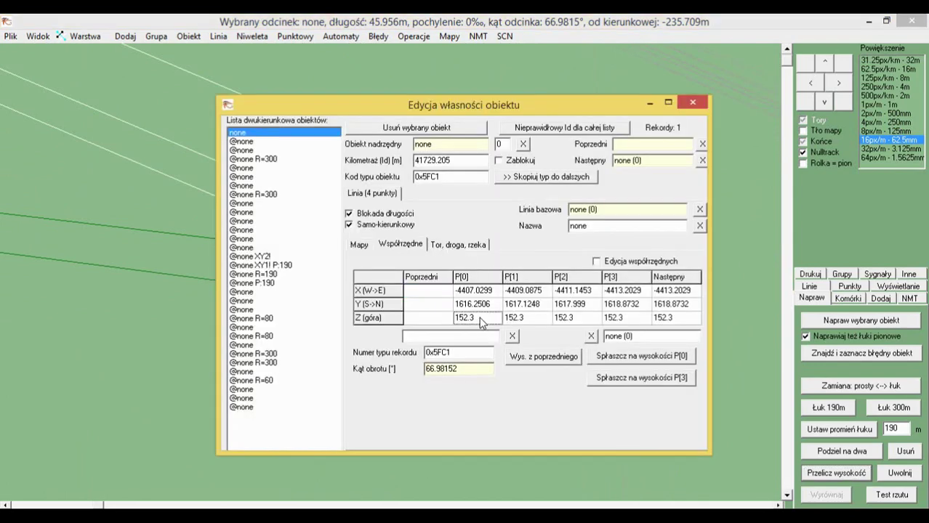
{"action": "left_click", "coordinate": [480, 317]}
{"action": "type", "text": "148.2"}
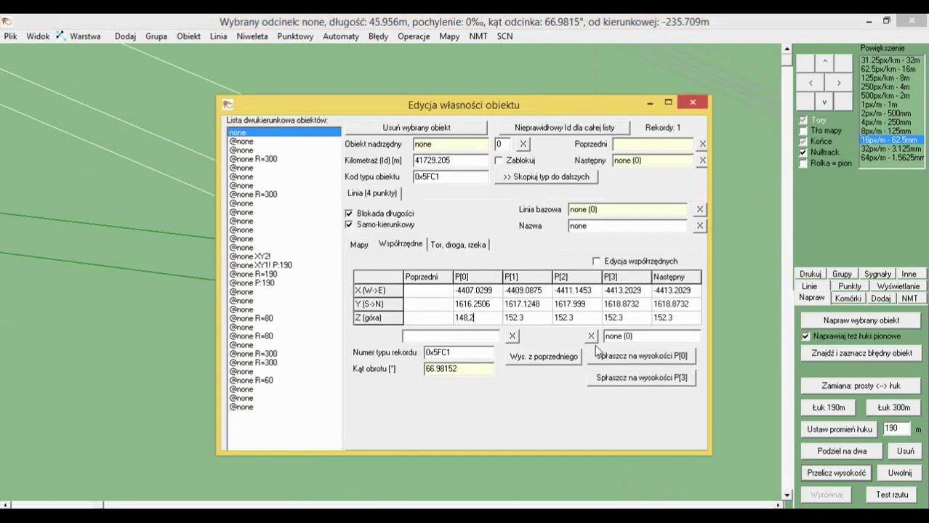
{"action": "left_click", "coordinate": [625, 356]}
Step: Flatten the segment neighbouring the road's end at its P[3] height and save the layout
{"action": "left_click", "coordinate": [259, 142]}
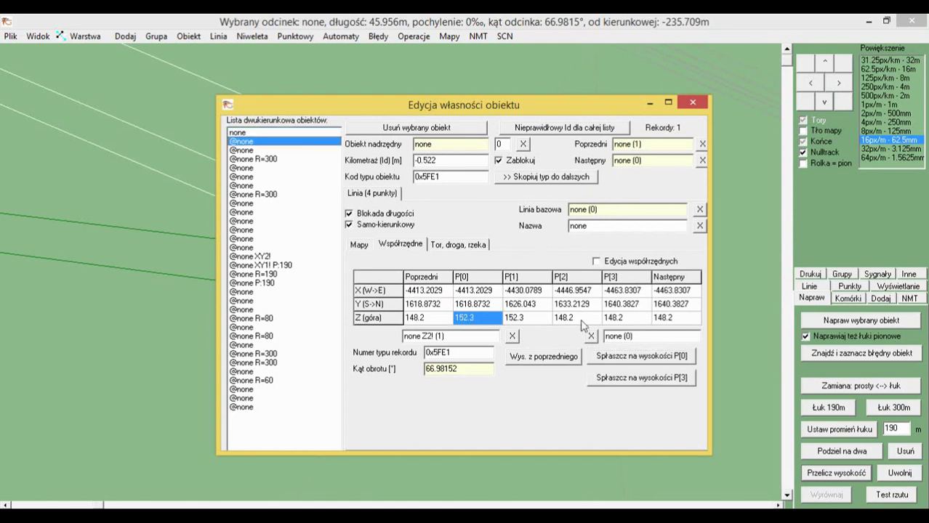
{"action": "left_click", "coordinate": [621, 379]}
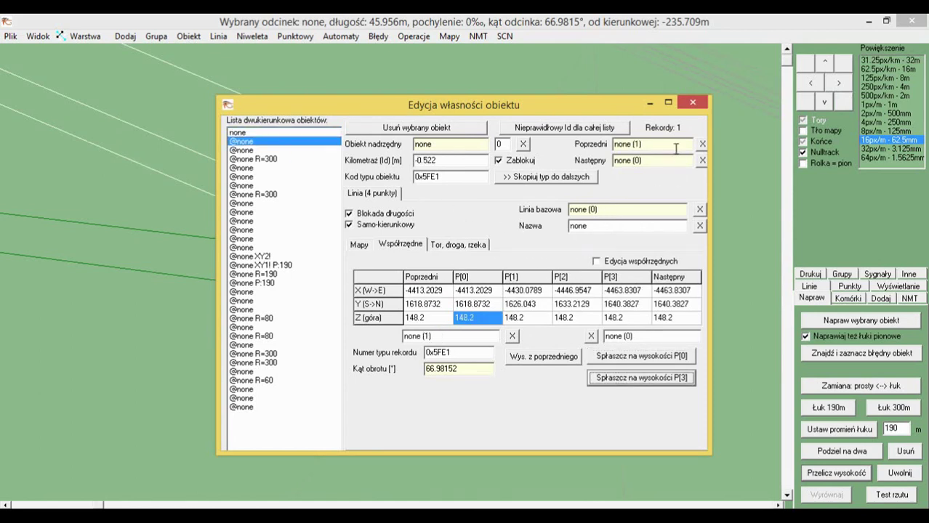
{"action": "left_click", "coordinate": [245, 150]}
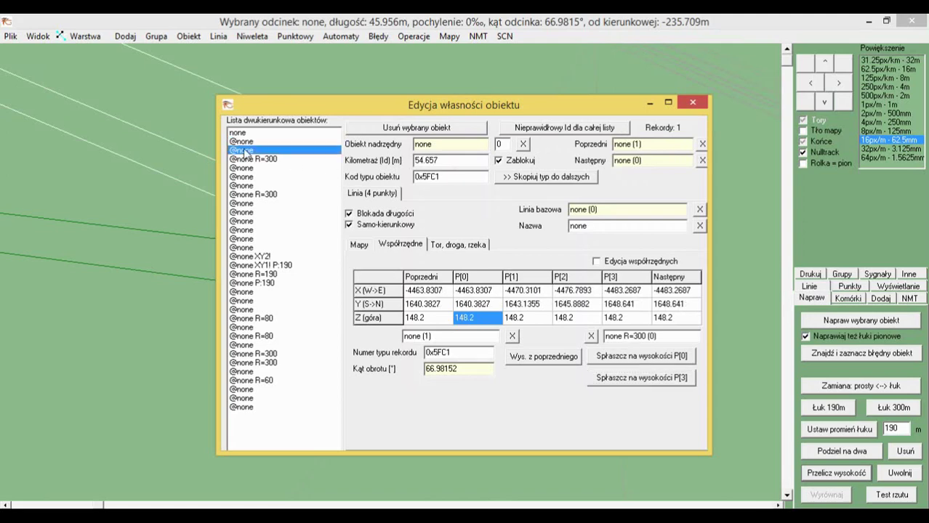
{"action": "left_click", "coordinate": [409, 84]}
{"action": "scroll", "coordinate": [564, 305], "scroll_direction": "down", "scroll_amount": 2}
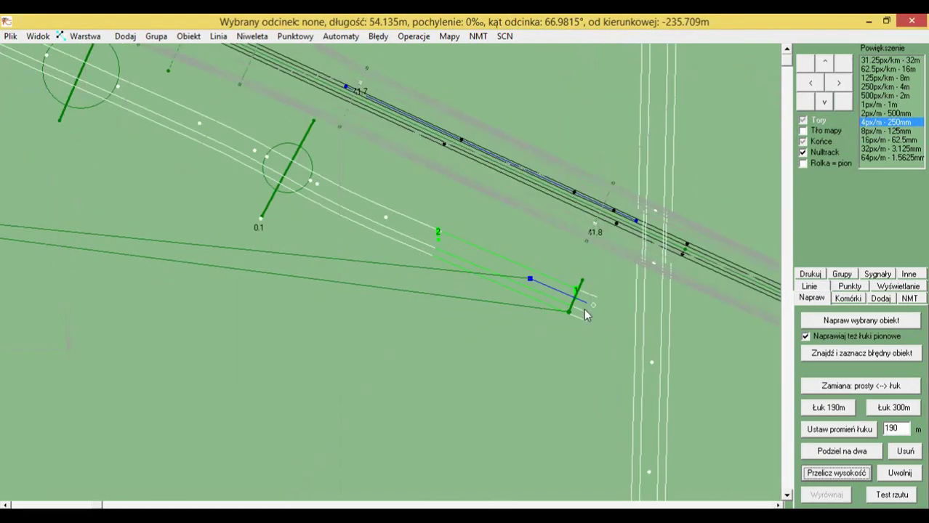
{"action": "key", "text": "ctrl+s"}
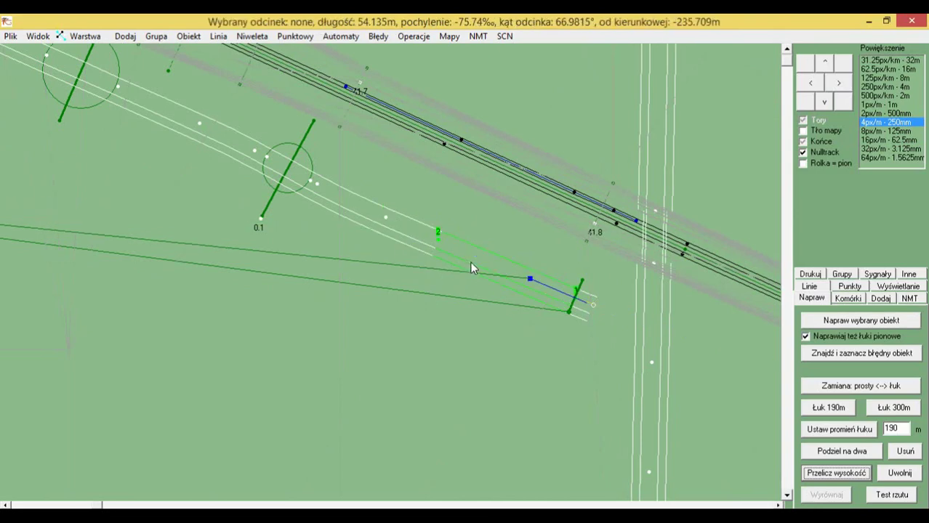
Step: Lengthen the road's end segment by moving its joint with the neighbouring segment farther back along the road
{"action": "scroll", "coordinate": [436, 283], "scroll_direction": "down", "scroll_amount": 7}
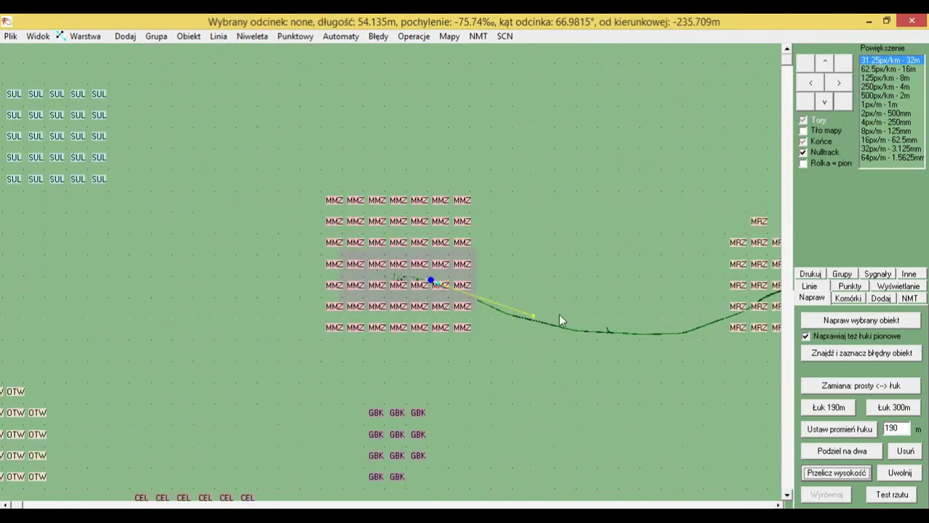
{"action": "scroll", "coordinate": [541, 324], "scroll_direction": "up", "scroll_amount": 3}
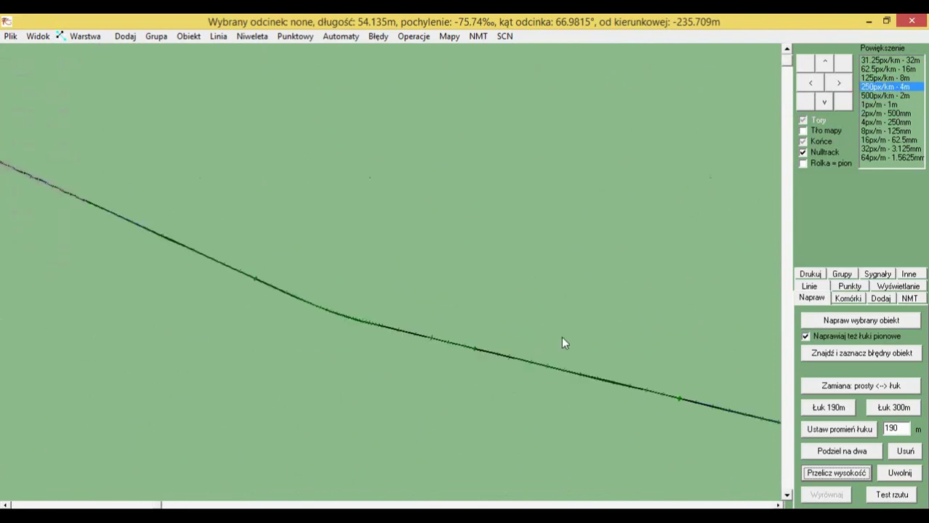
{"action": "scroll", "coordinate": [562, 338], "scroll_direction": "down", "scroll_amount": 2}
{"action": "scroll", "coordinate": [367, 282], "scroll_direction": "up", "scroll_amount": 4}
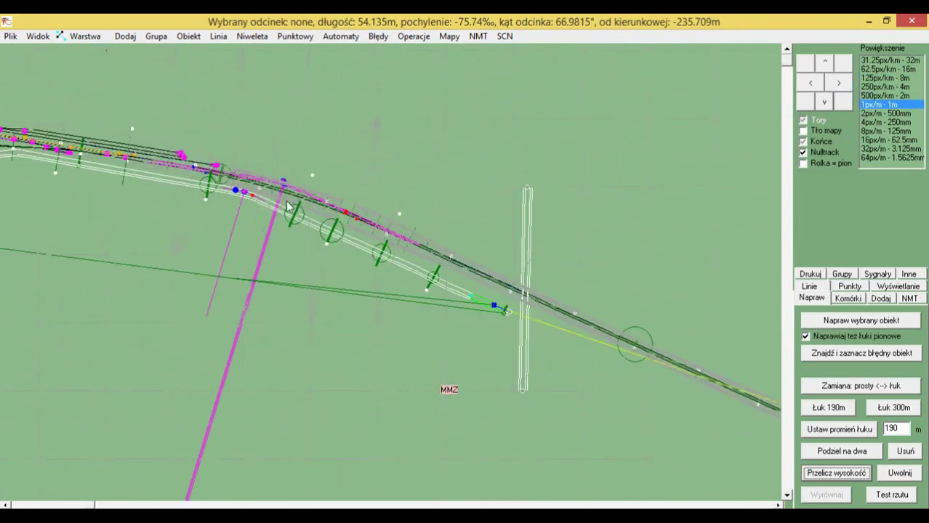
{"action": "scroll", "coordinate": [473, 320], "scroll_direction": "up", "scroll_amount": 2}
{"action": "scroll", "coordinate": [555, 309], "scroll_direction": "up", "scroll_amount": 2}
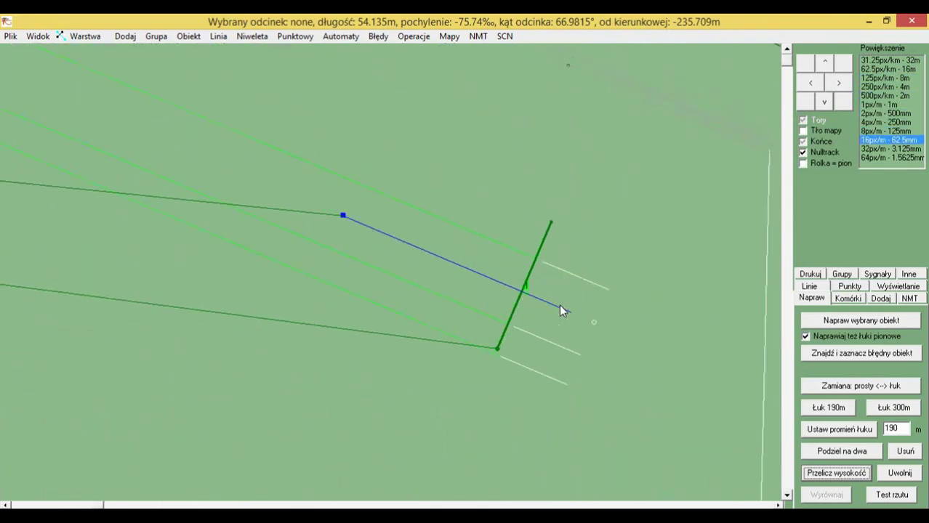
{"action": "left_click", "coordinate": [559, 310]}
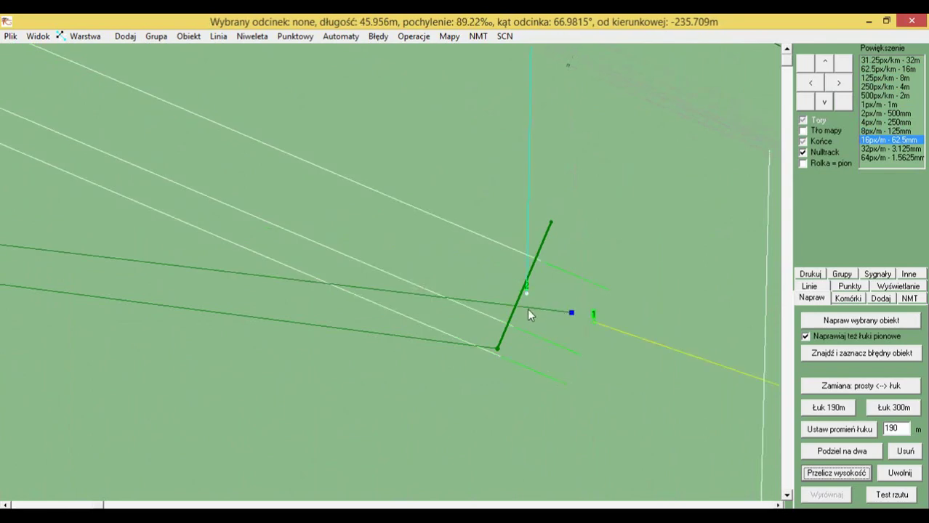
{"action": "left_click", "coordinate": [457, 288]}
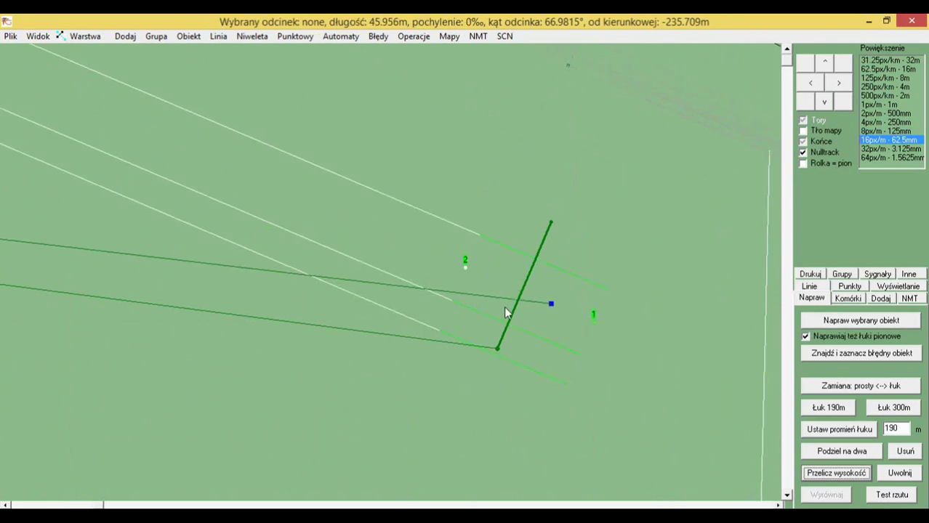
{"action": "scroll", "coordinate": [524, 313], "scroll_direction": "down", "scroll_amount": 2}
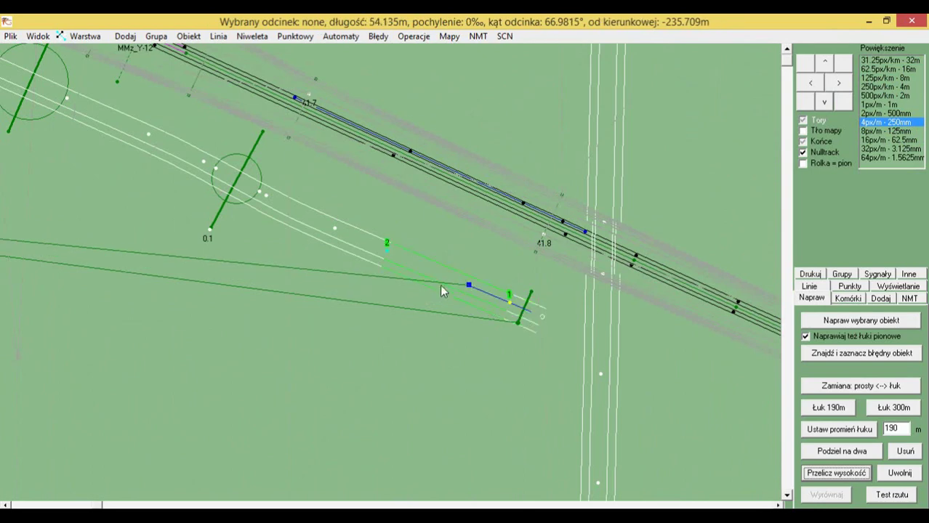
{"action": "scroll", "coordinate": [484, 306], "scroll_direction": "up", "scroll_amount": 2}
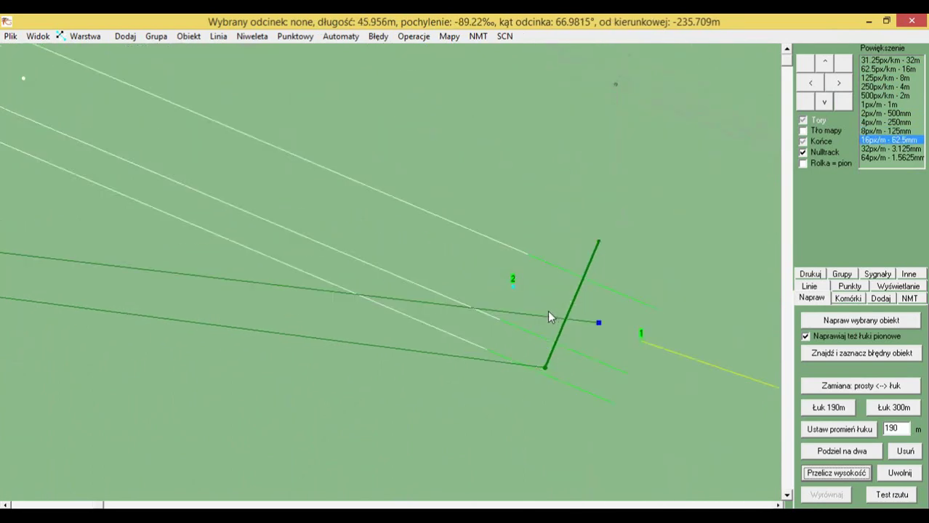
Step: Clear the parent object of the road's end segment and flatten the segment at its P[3] height
{"action": "double_click", "coordinate": [547, 310]}
{"action": "left_click", "coordinate": [448, 245]}
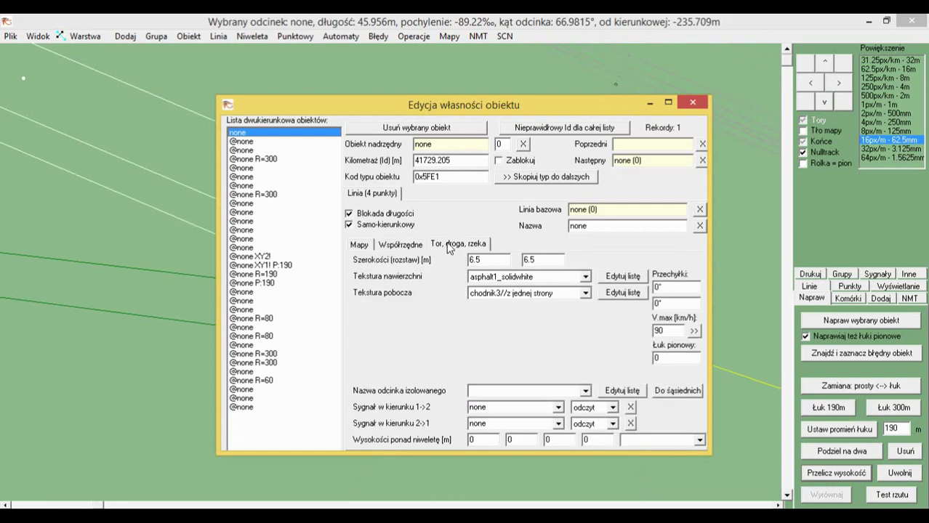
{"action": "left_click", "coordinate": [396, 244]}
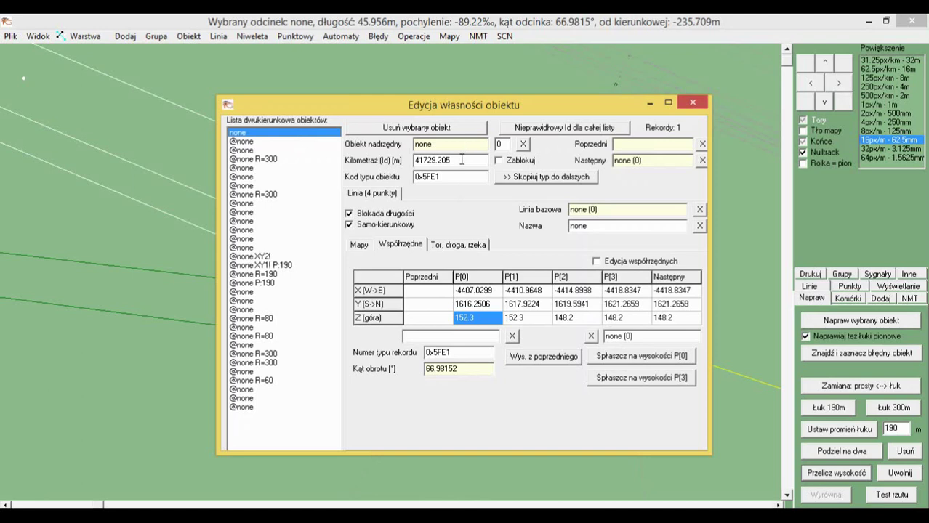
{"action": "left_click", "coordinate": [523, 145]}
{"action": "left_click", "coordinate": [635, 377]}
{"action": "left_click", "coordinate": [693, 102]}
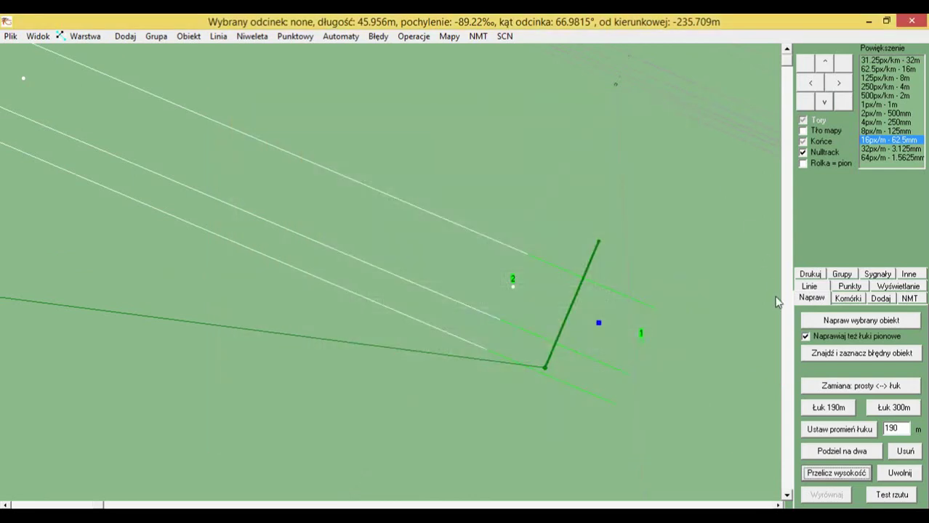
Step: Flatten the road's end segment at its P[3] height again
{"action": "scroll", "coordinate": [536, 256], "scroll_direction": "down", "scroll_amount": 2}
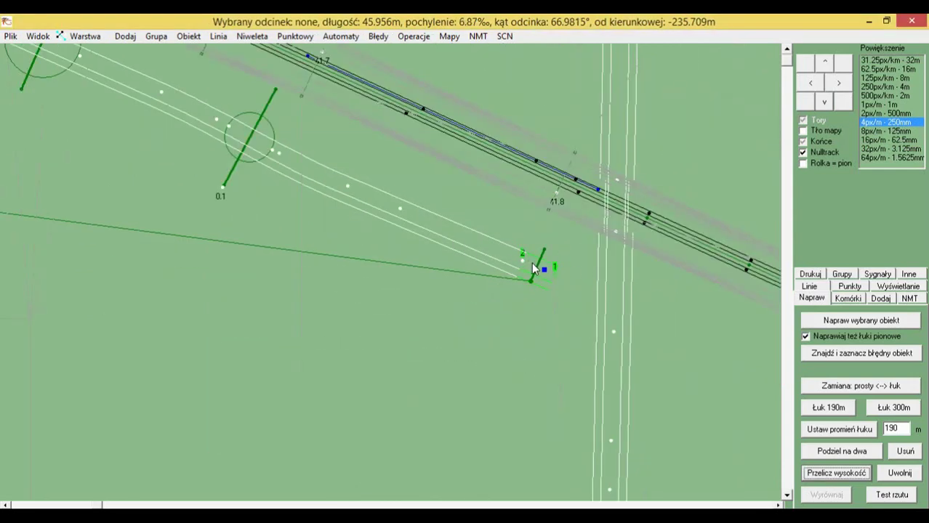
{"action": "double_click", "coordinate": [532, 263]}
{"action": "left_click", "coordinate": [399, 247]}
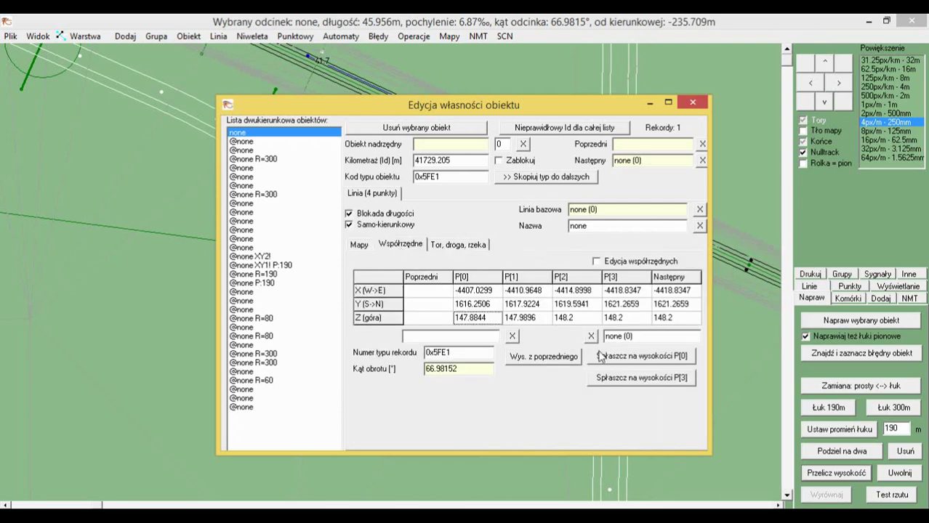
{"action": "left_click", "coordinate": [633, 377]}
{"action": "left_click", "coordinate": [500, 91]}
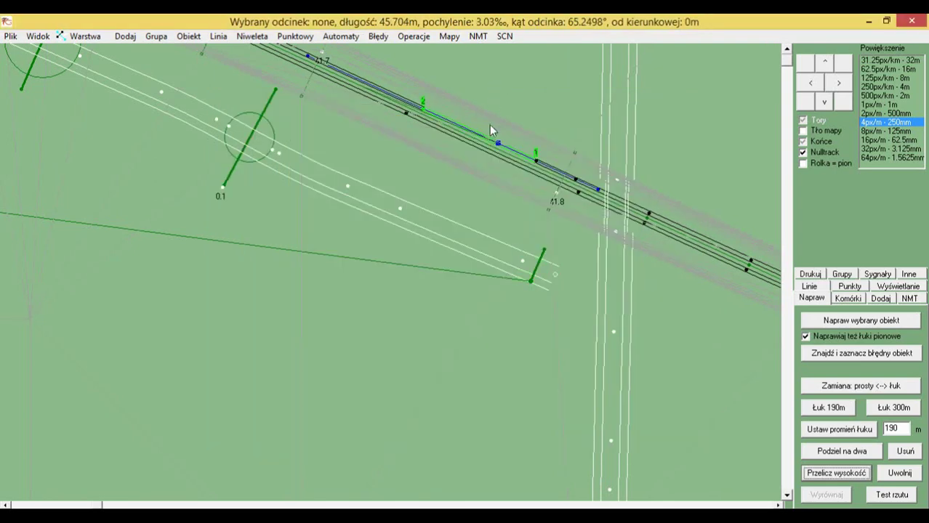
Step: Flatten the short segment at the road's very end at its P[3] height and save the layout
{"action": "left_click", "coordinate": [440, 226]}
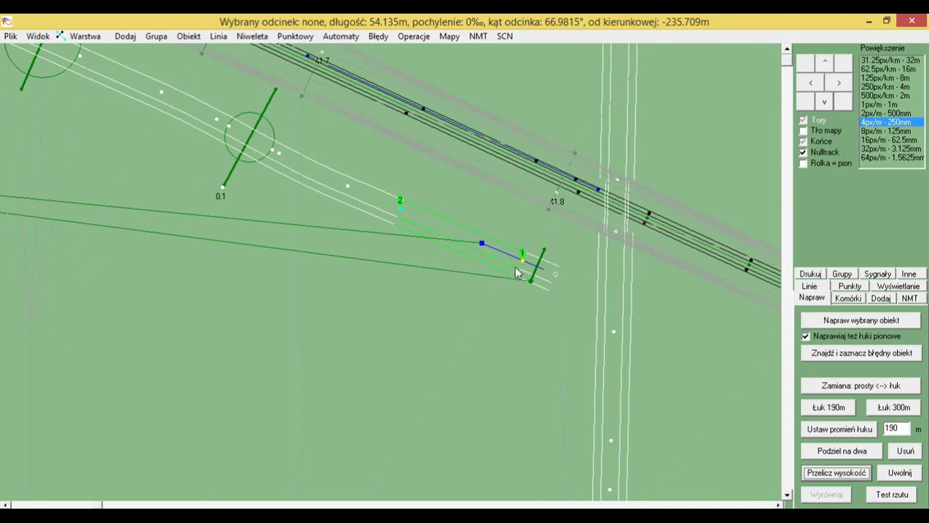
{"action": "left_click", "coordinate": [544, 267]}
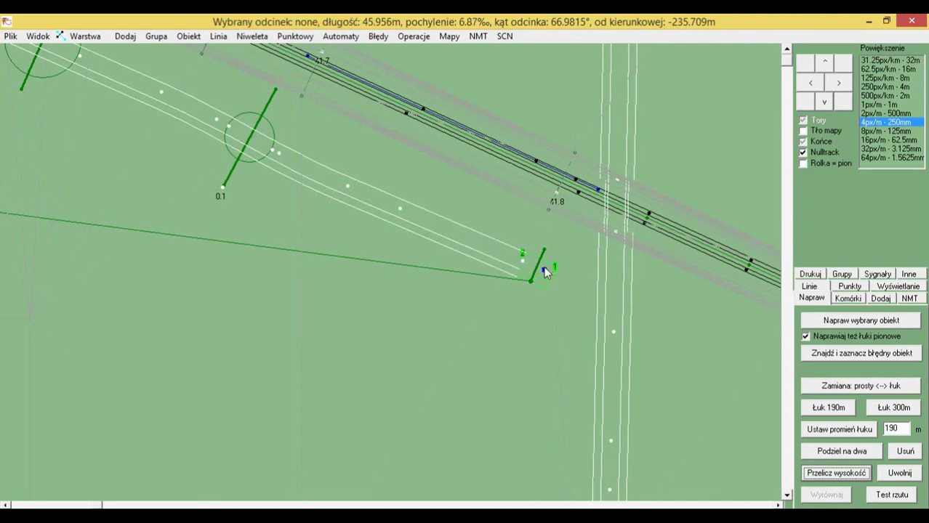
{"action": "double_click", "coordinate": [544, 267]}
{"action": "left_click", "coordinate": [454, 245]}
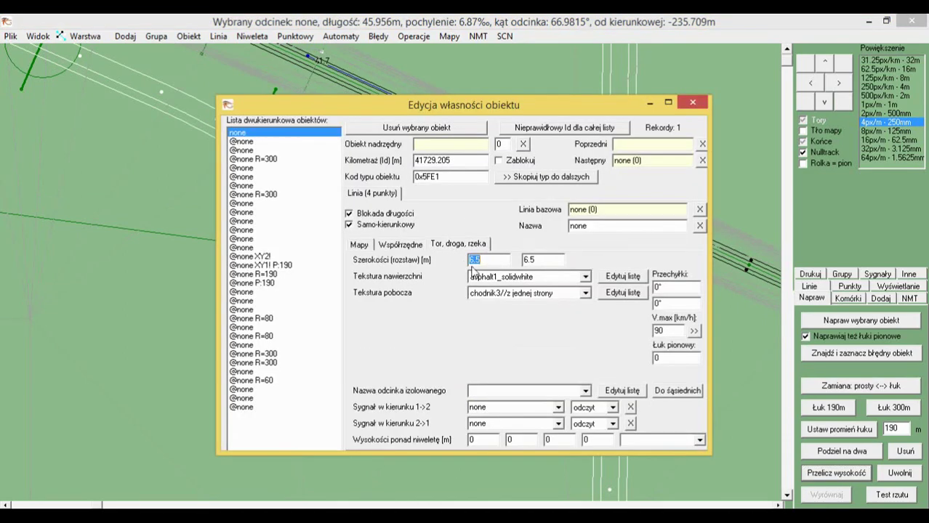
{"action": "left_click", "coordinate": [417, 244]}
{"action": "left_click", "coordinate": [621, 379]}
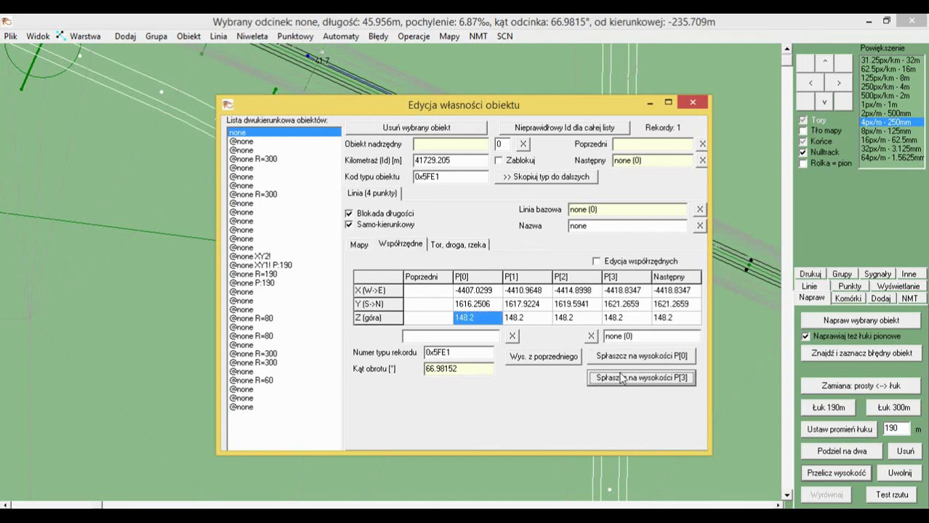
{"action": "left_click_drag", "start_coordinate": [519, 91], "coordinate": [607, 130]}
{"action": "scroll", "coordinate": [550, 194], "scroll_direction": "down", "scroll_amount": 1}
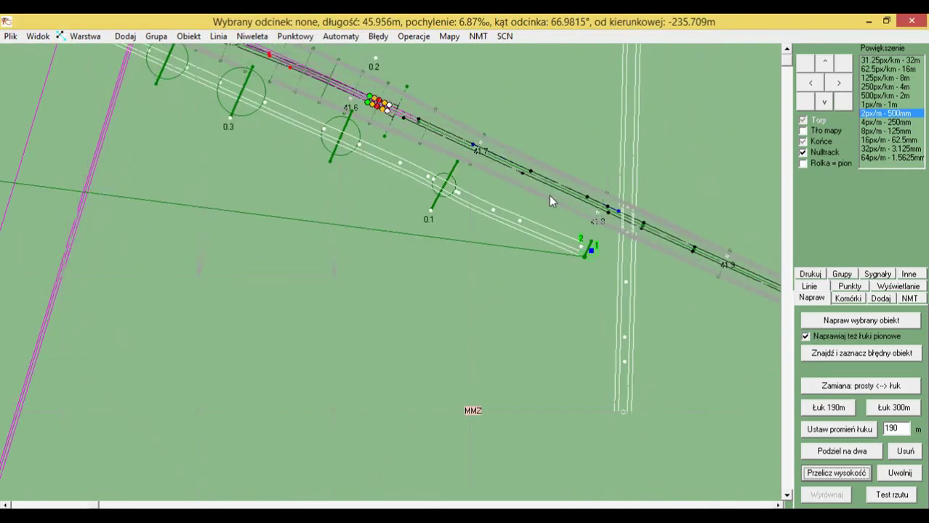
{"action": "scroll", "coordinate": [518, 218], "scroll_direction": "down", "scroll_amount": 2}
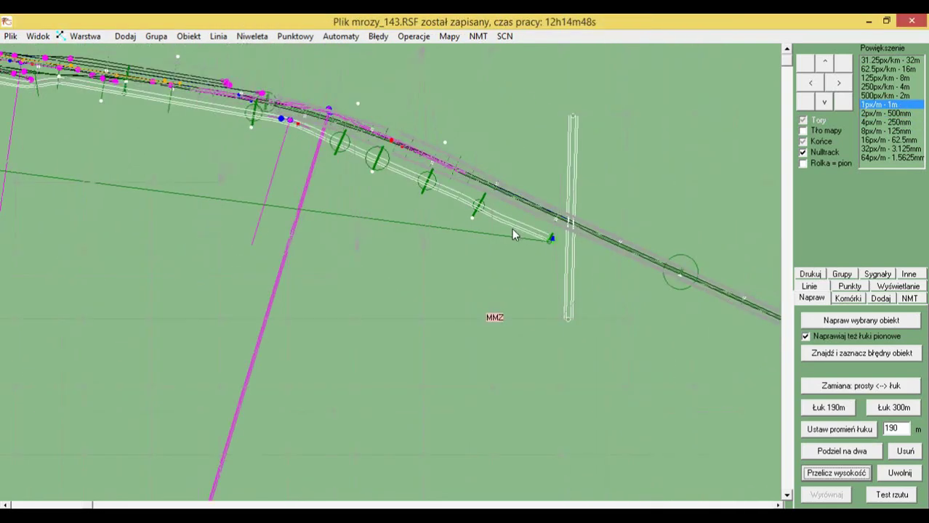
Step: Export the scenery for MaSzyna without Podsypki zwrotnic, Trójkąty przekroju poprz., Ściany lasu i płoty and Szycia niwelet
{"action": "key", "text": "ctrl+e"}
{"action": "left_click", "coordinate": [430, 185]}
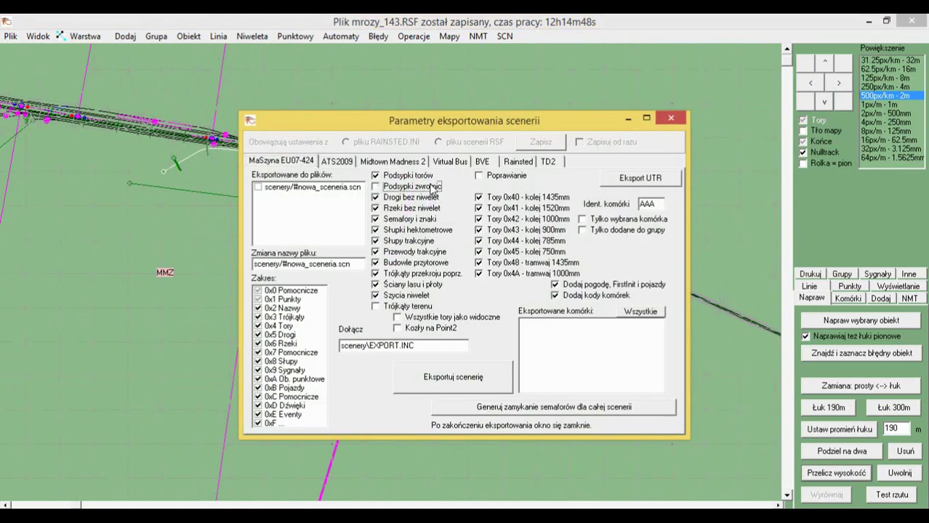
{"action": "left_click", "coordinate": [387, 275]}
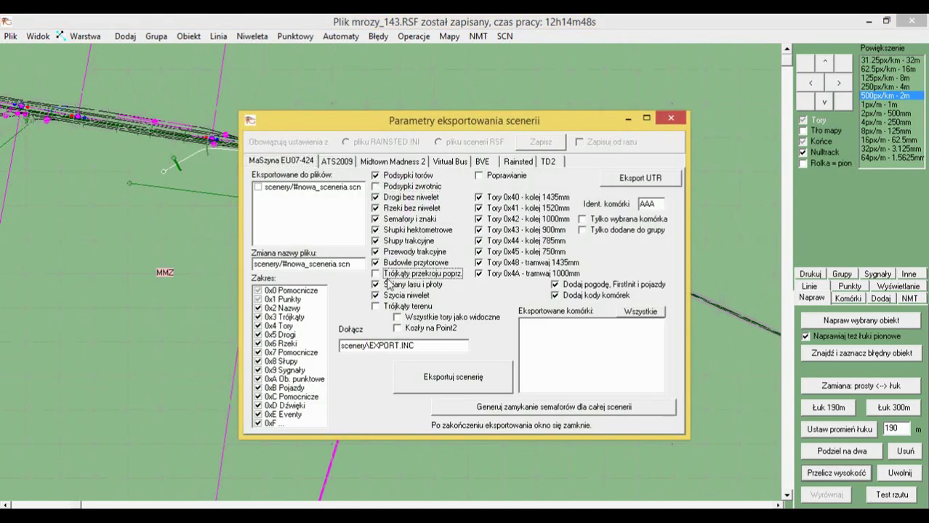
{"action": "left_click", "coordinate": [379, 286]}
{"action": "left_click", "coordinate": [385, 296]}
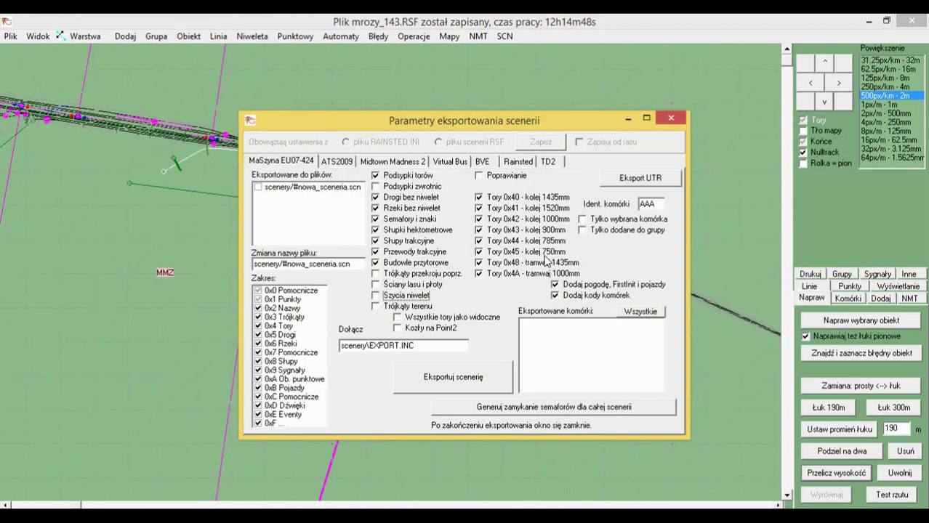
{"action": "left_click", "coordinate": [437, 382]}
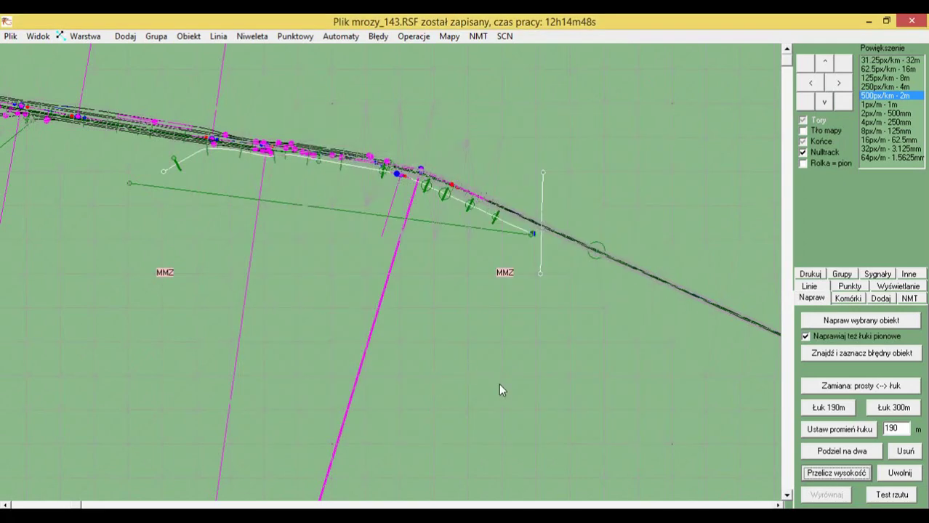
Step: Switch to Notepad++ and reload the newly exported #nowa_sceneria.scn
{"action": "scroll", "coordinate": [428, 247], "scroll_direction": "down", "scroll_amount": 2}
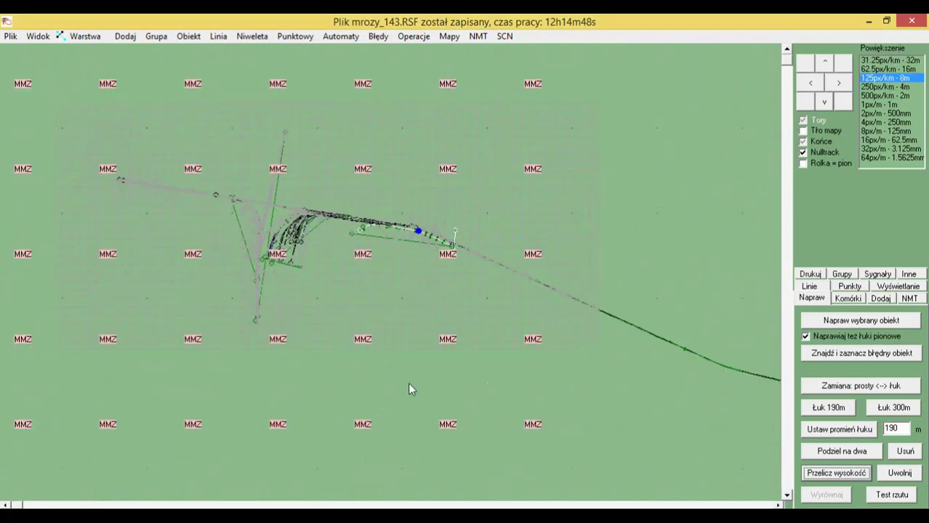
{"action": "key", "text": "alt+Tab"}
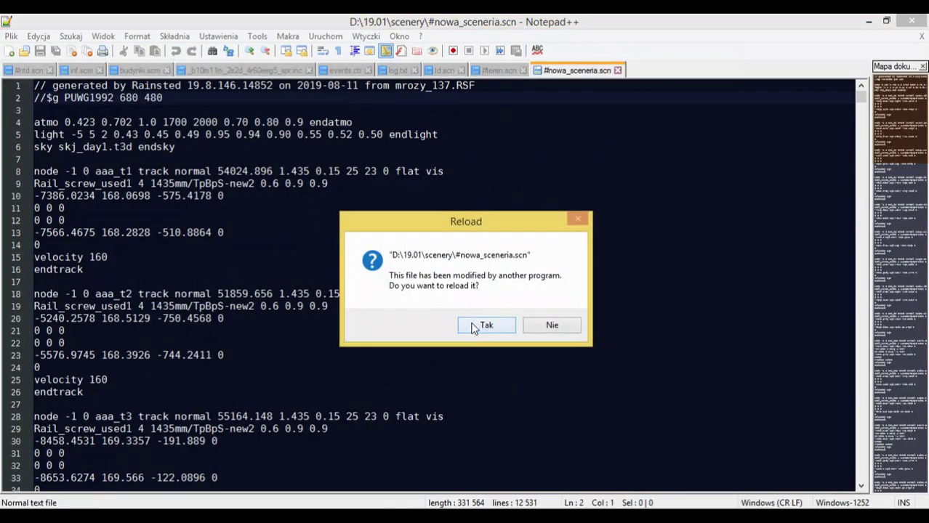
{"action": "left_click", "coordinate": [476, 326]}
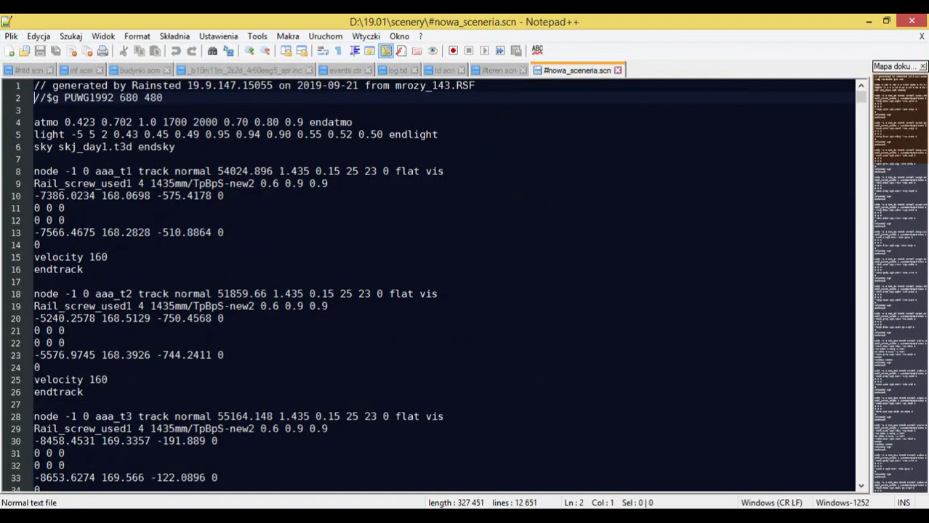
Step: Switch to File Explorer, open the scenery folder inside D:\19.01 and filter it to SCM files
{"action": "left_click", "coordinate": [129, 441]}
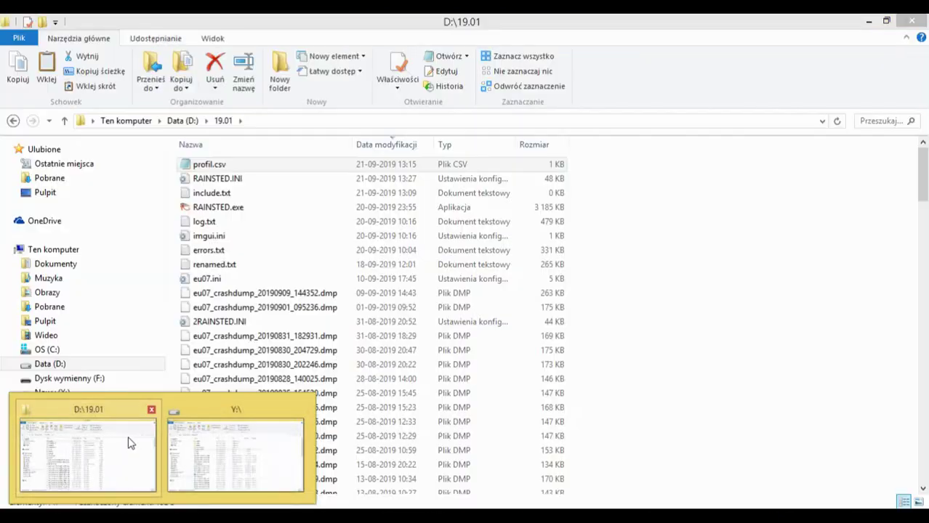
{"action": "left_click", "coordinate": [626, 232]}
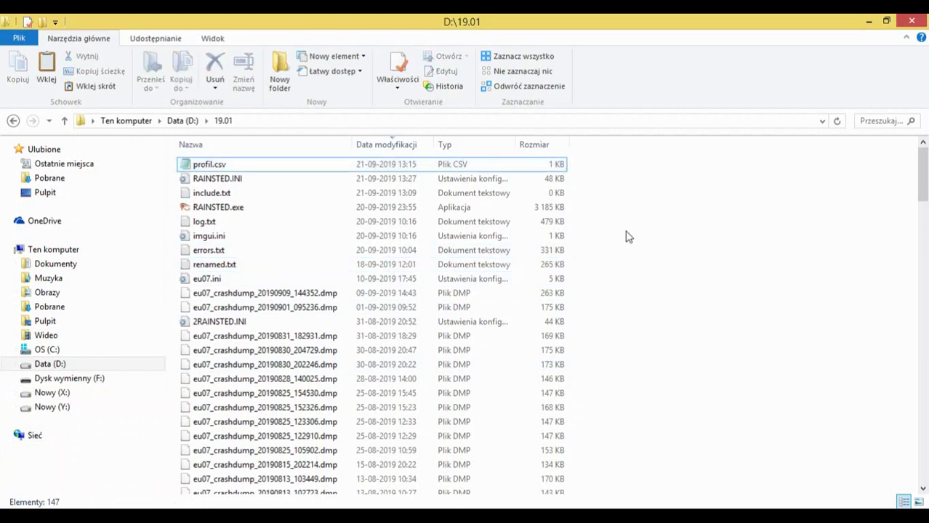
{"action": "type", "text": "sc"}
{"action": "key", "text": "Return"}
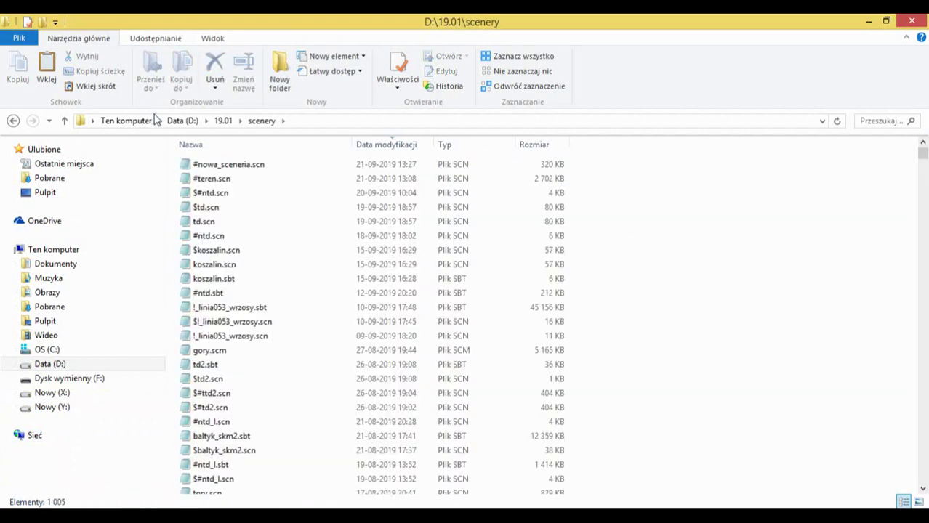
{"action": "left_click", "coordinate": [509, 145]}
{"action": "left_click", "coordinate": [515, 234]}
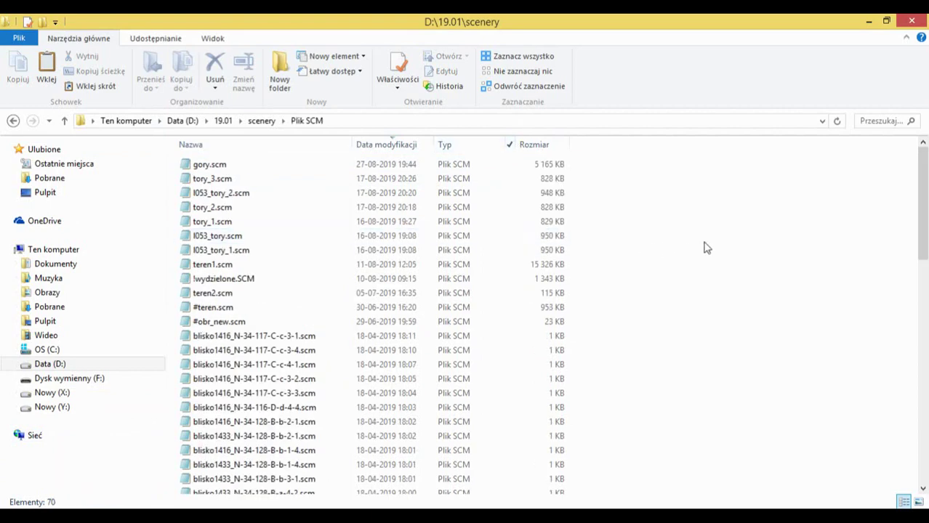
Step: Examine the contents of teren1.scm and the other SCM files in the folder, and return to Notepad++
{"action": "double_click", "coordinate": [275, 269]}
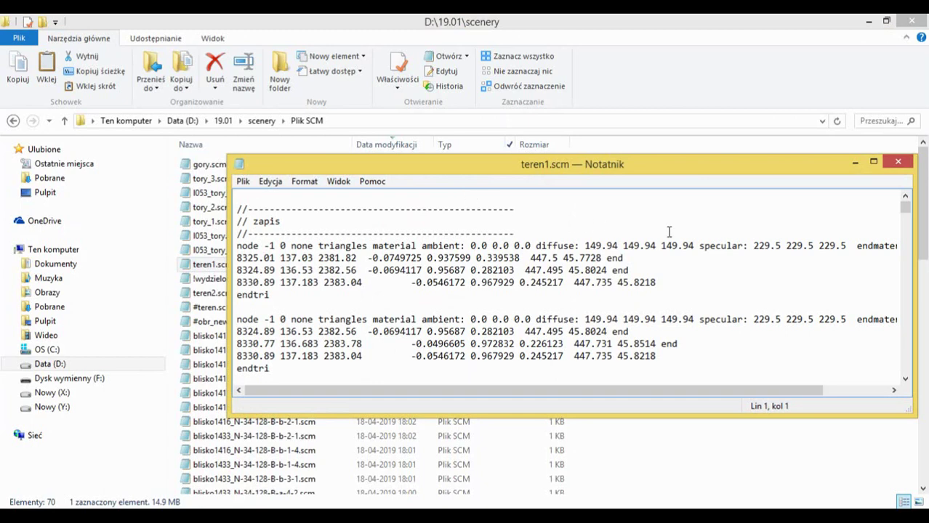
{"action": "left_click", "coordinate": [897, 161]}
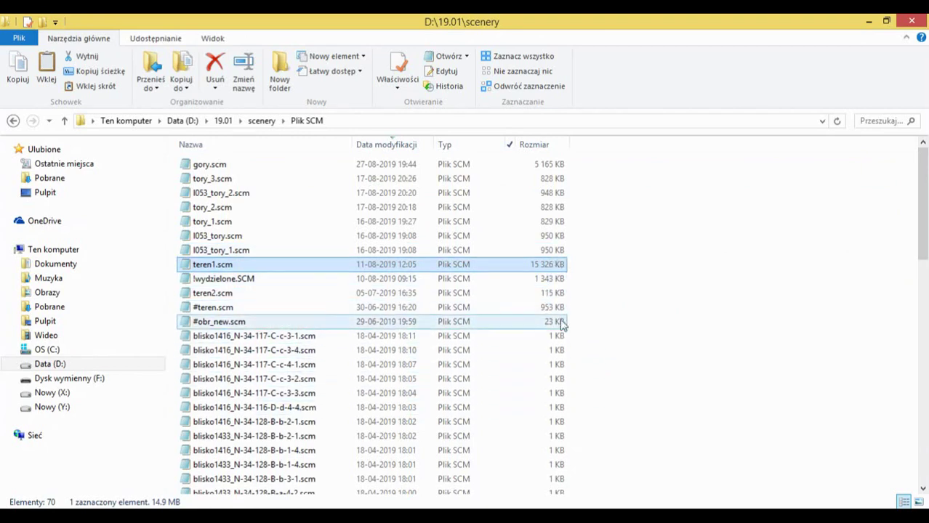
{"action": "scroll", "coordinate": [614, 296], "scroll_direction": "down", "scroll_amount": 8}
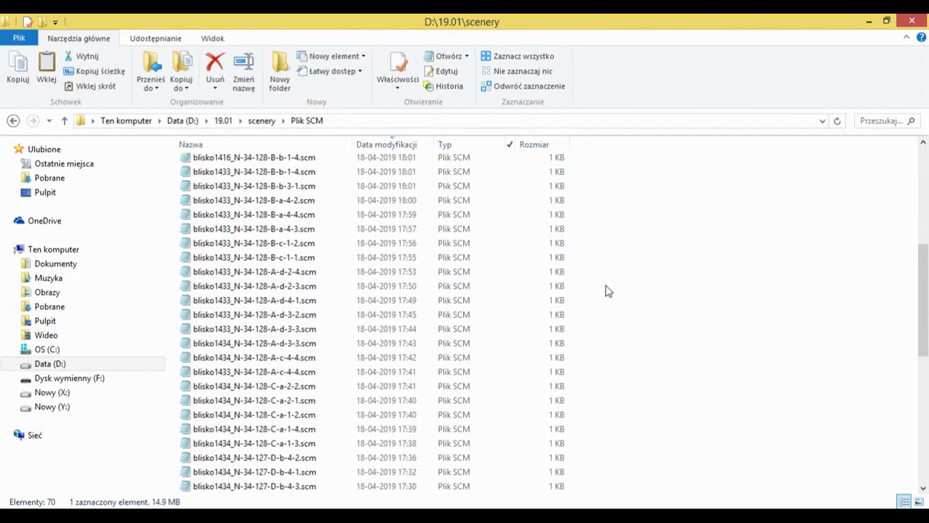
{"action": "scroll", "coordinate": [607, 290], "scroll_direction": "up", "scroll_amount": 8}
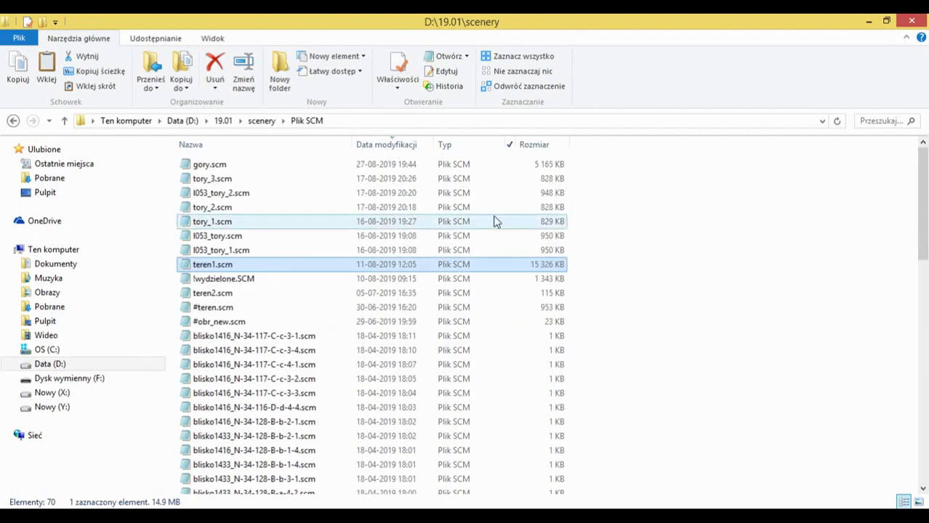
{"action": "left_click", "coordinate": [394, 149]}
{"action": "left_click", "coordinate": [393, 149]}
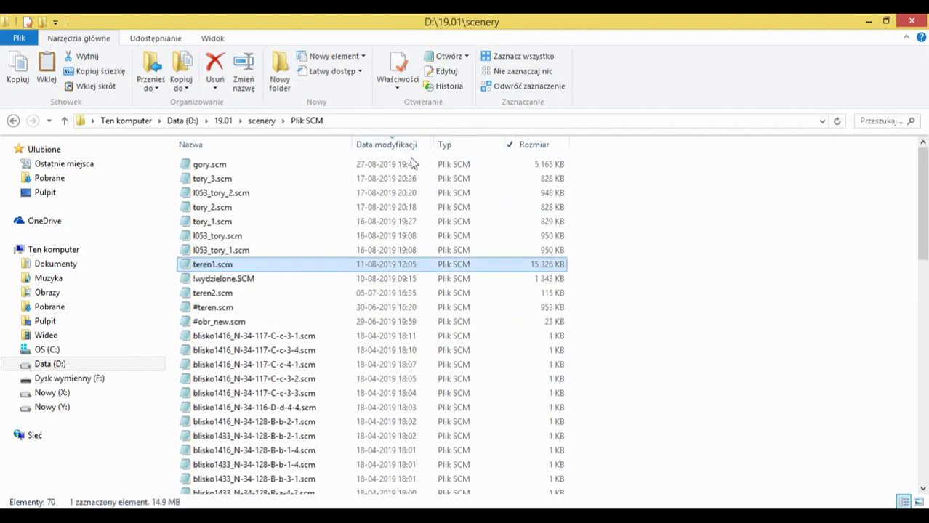
{"action": "left_click", "coordinate": [689, 229]}
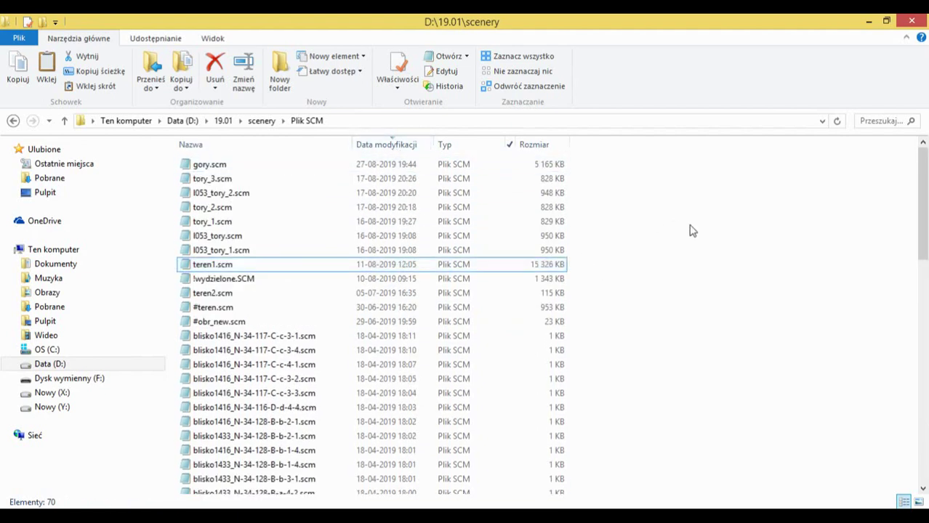
{"action": "left_click", "coordinate": [449, 294]}
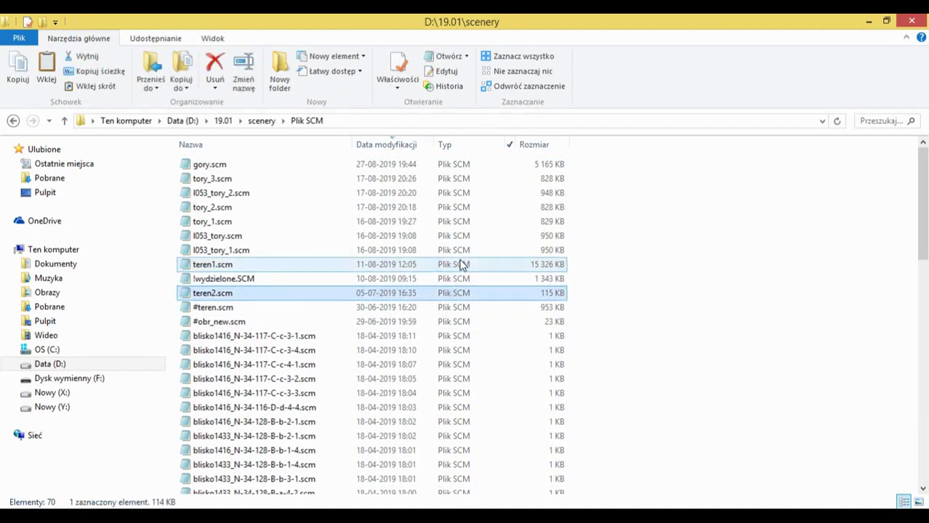
{"action": "left_click", "coordinate": [460, 264]}
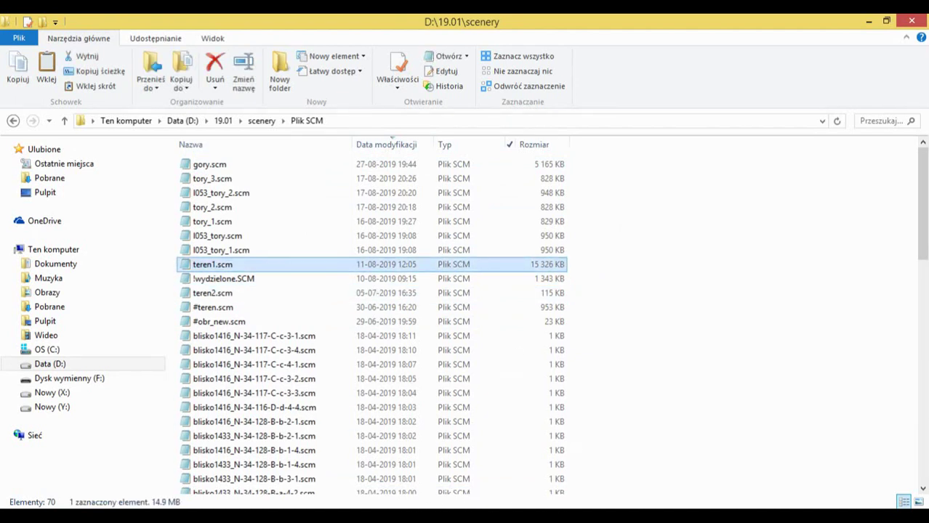
{"action": "key", "text": "alt+Tab"}
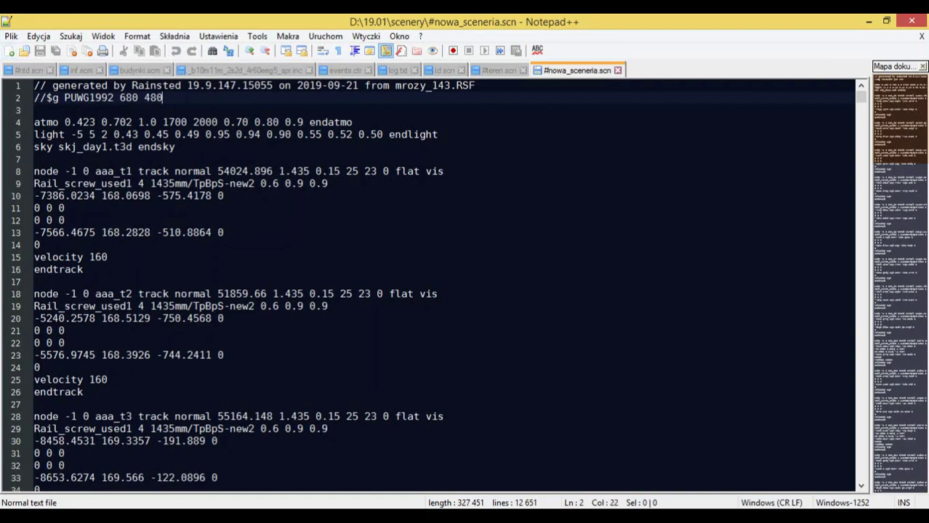
{"action": "key", "text": "Return"}
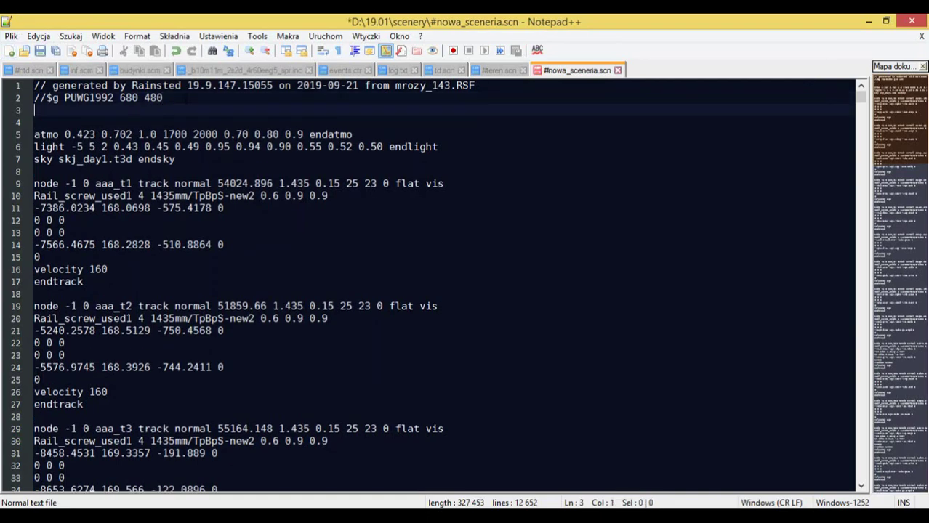
{"action": "type", "text": "in"}
{"action": "key", "text": "BackSpace"}
{"action": "key", "text": "BackSpace"}
{"action": "key", "text": "BackSpace"}
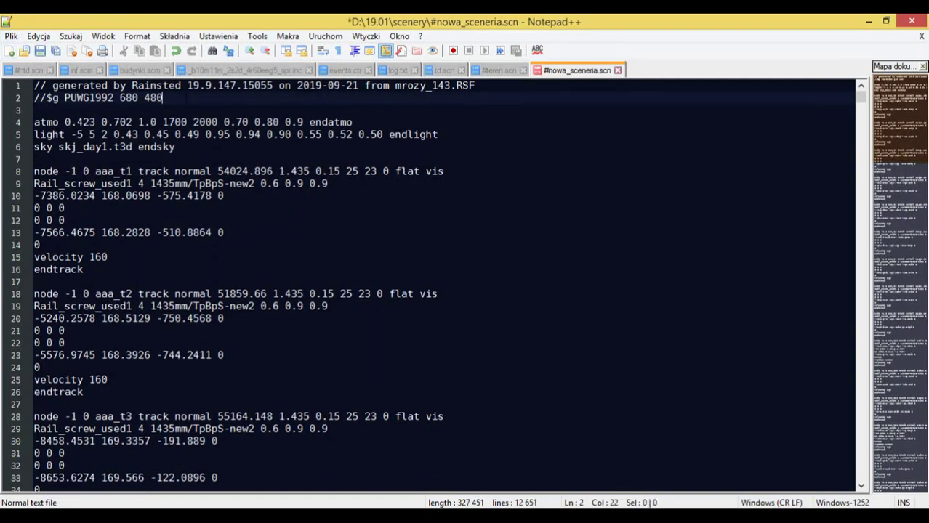
Step: Add the line "include teren1.scm end" below the sky entry in #nowa_sceneria.scn and save the file
{"action": "left_click", "coordinate": [168, 161]}
{"action": "type", "text": "in"}
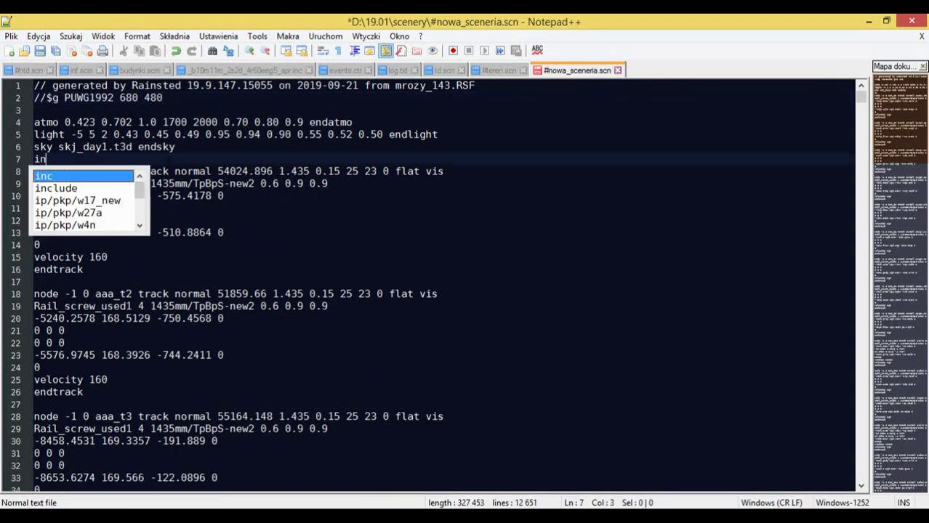
{"action": "type", "text": "clude teren"}
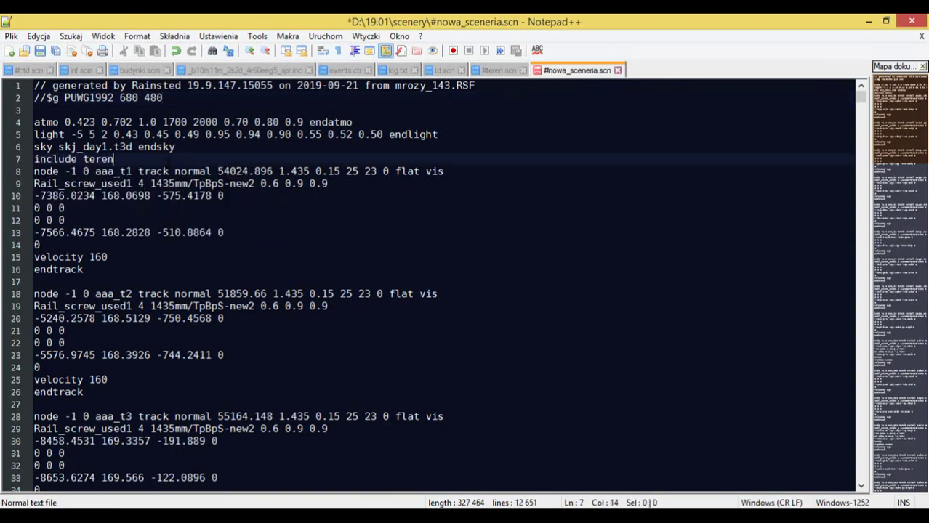
{"action": "type", "text": "1.scm end"}
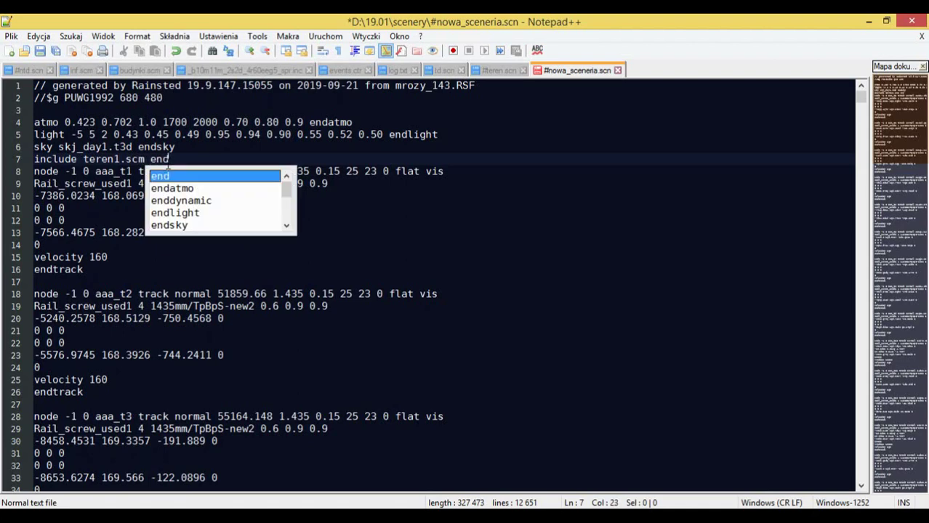
{"action": "left_click", "coordinate": [40, 51]}
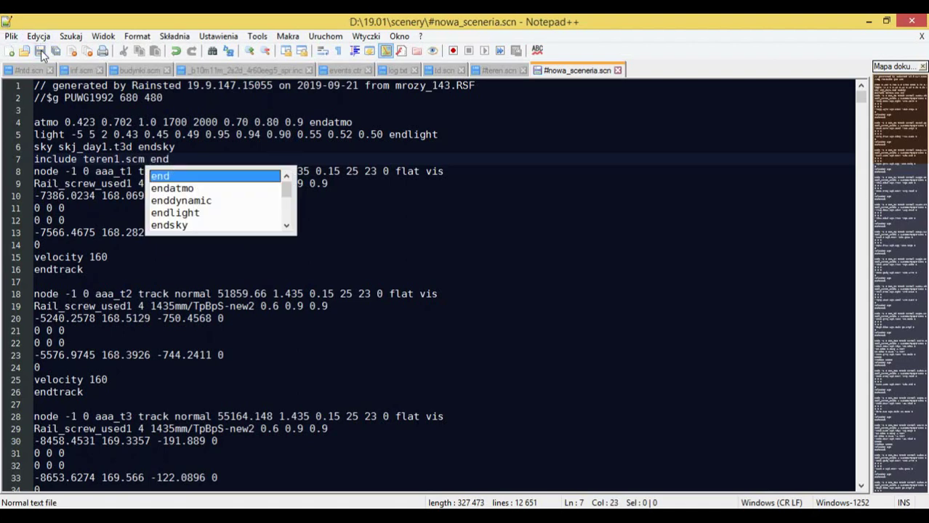
Step: Launch another Rainsted window and load the #nowa_sceneria scenery from its starter list
{"action": "right_click", "coordinate": [435, 517]}
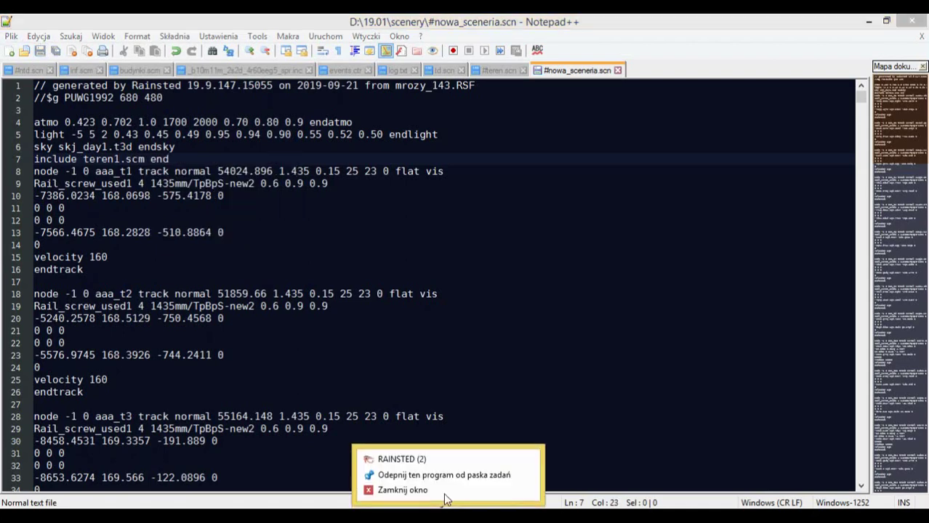
{"action": "left_click", "coordinate": [442, 457]}
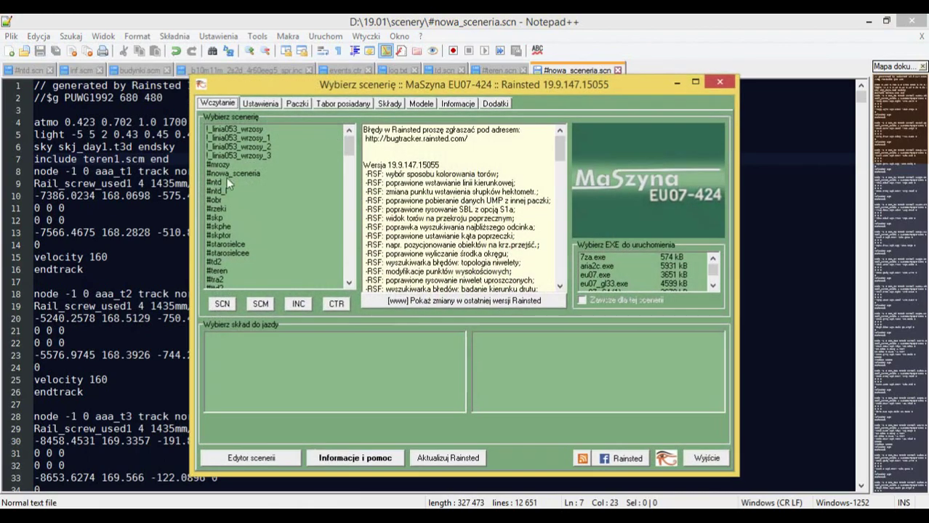
{"action": "left_click", "coordinate": [231, 172]}
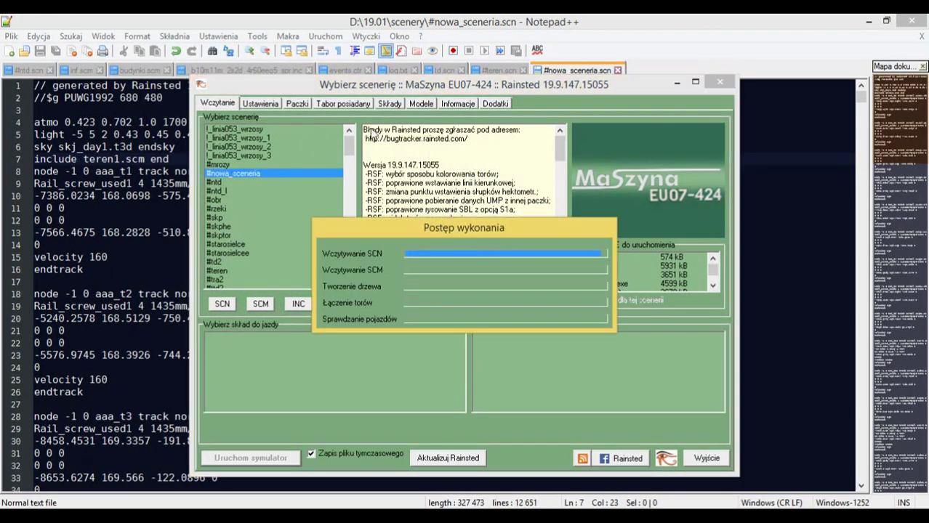
Step: Load all parameterless include files of the #nowa_sceneria scenery from its file structure view
{"action": "left_click", "coordinate": [459, 104]}
{"action": "left_click", "coordinate": [420, 105]}
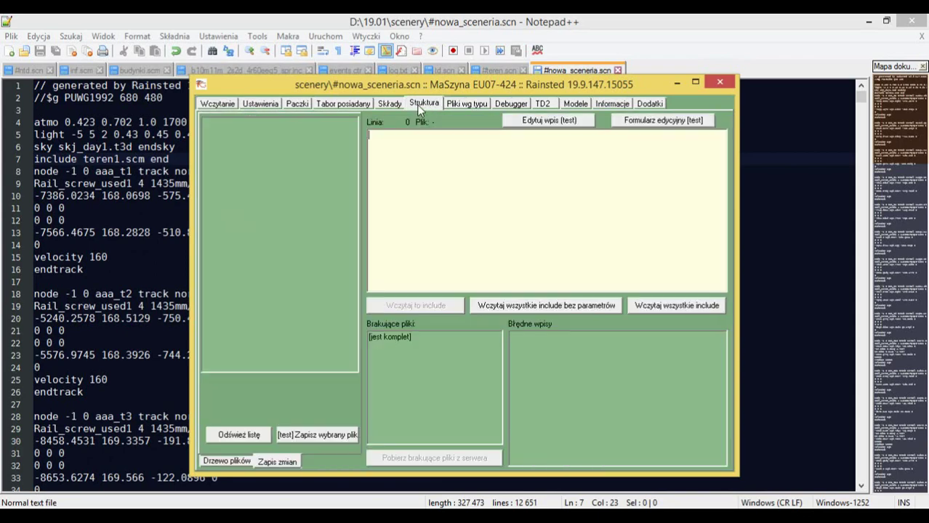
{"action": "left_click", "coordinate": [548, 306]}
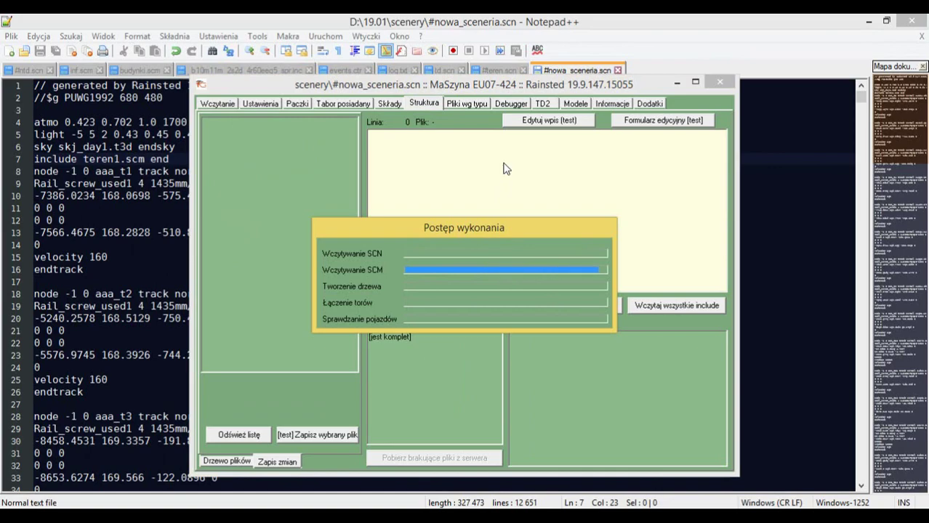
Step: Open the terrain preview (SCM editor), examine the terrain mesh around the tracks at 500px/km, and close the preview
{"action": "left_click", "coordinate": [507, 103]}
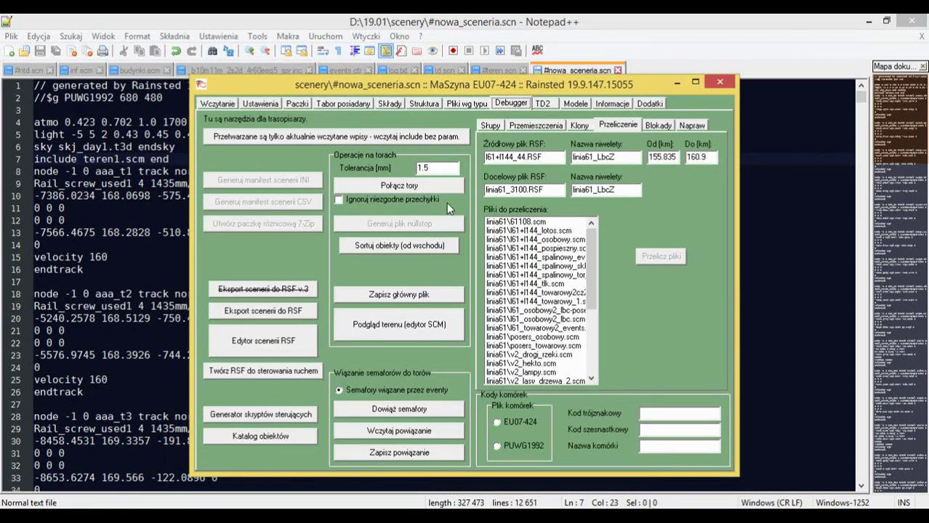
{"action": "left_click", "coordinate": [410, 325]}
{"action": "left_click", "coordinate": [501, 314]}
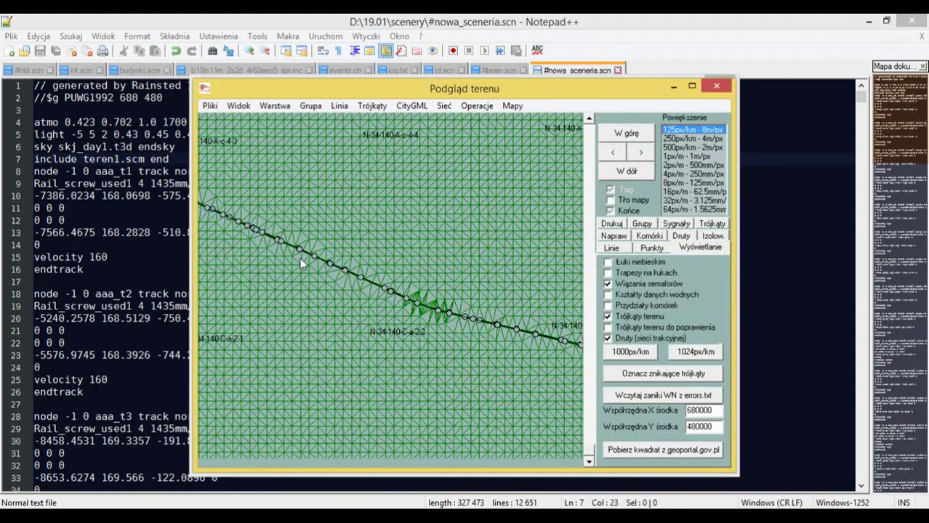
{"action": "left_click", "coordinate": [436, 312]}
{"action": "scroll", "coordinate": [348, 276], "scroll_direction": "up", "scroll_amount": 2}
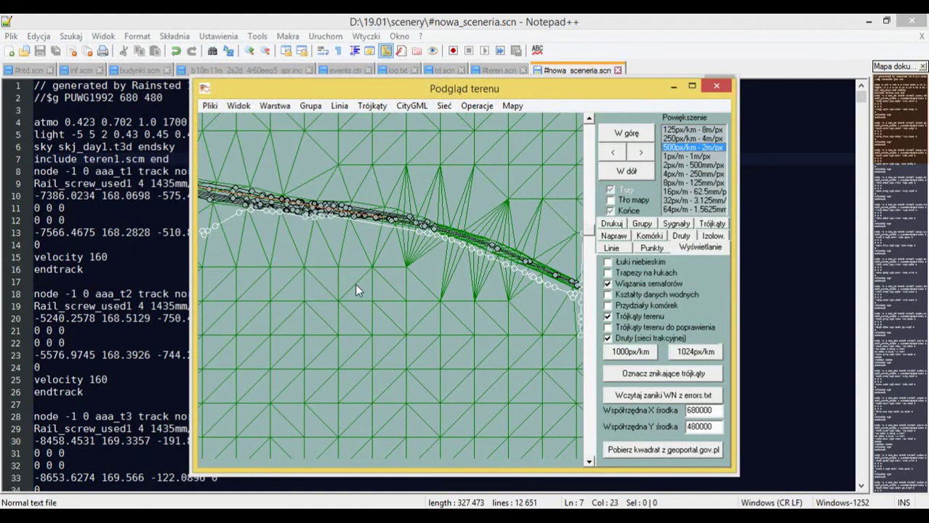
{"action": "left_click", "coordinate": [715, 86]}
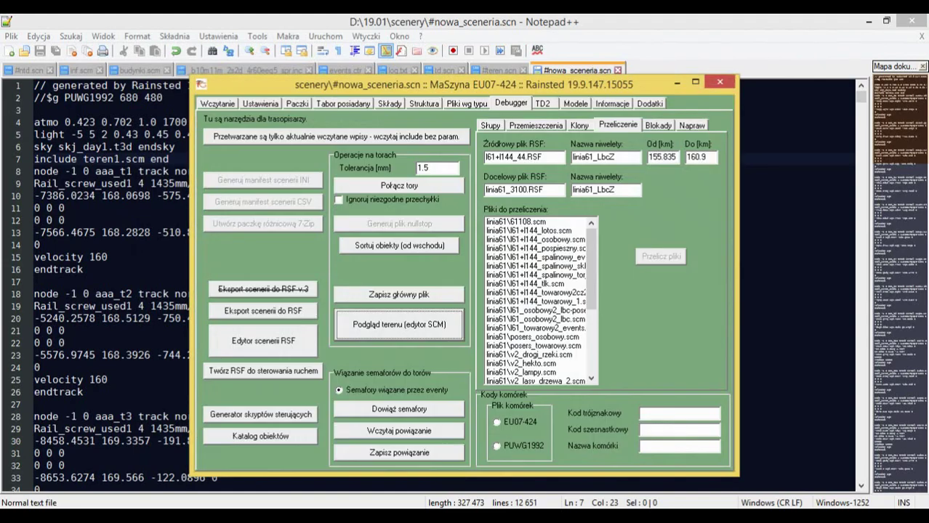
Step: Start the simulator with the #nowa_sceneria scenery, maximize its window and switch to the eu07.exe console
{"action": "left_click", "coordinate": [215, 104]}
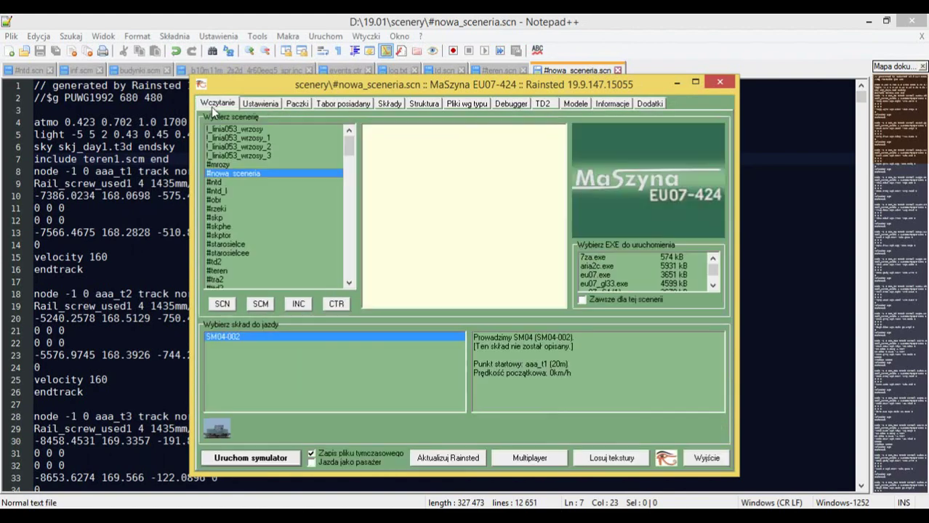
{"action": "left_click", "coordinate": [280, 457]}
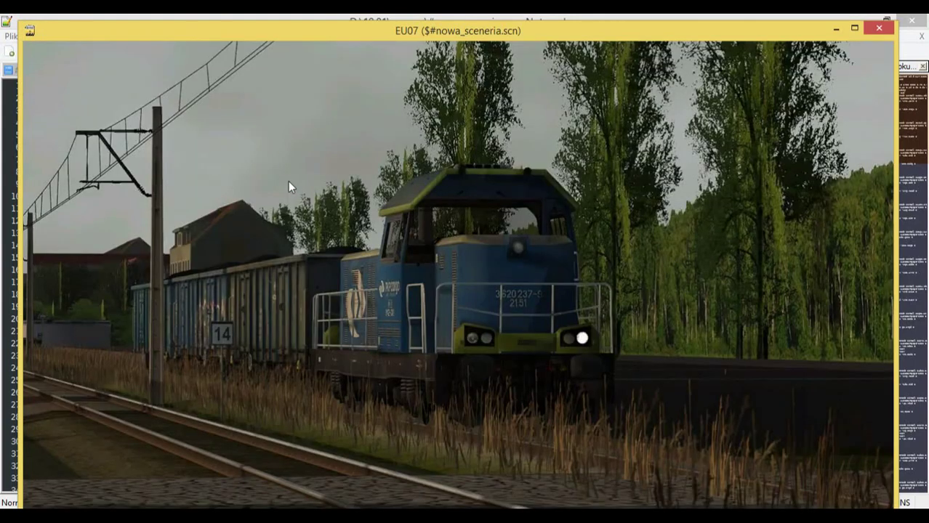
{"action": "left_click", "coordinate": [855, 29]}
{"action": "key", "text": "alt+Tab"}
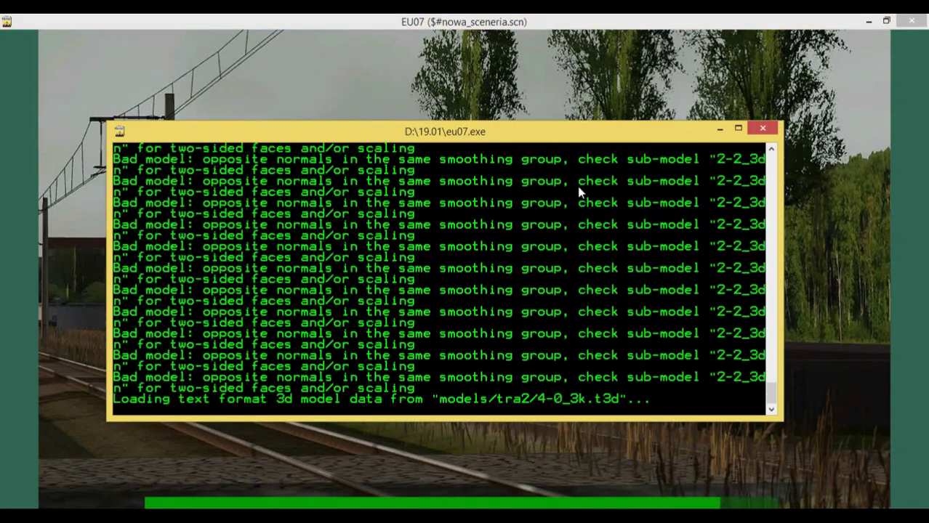